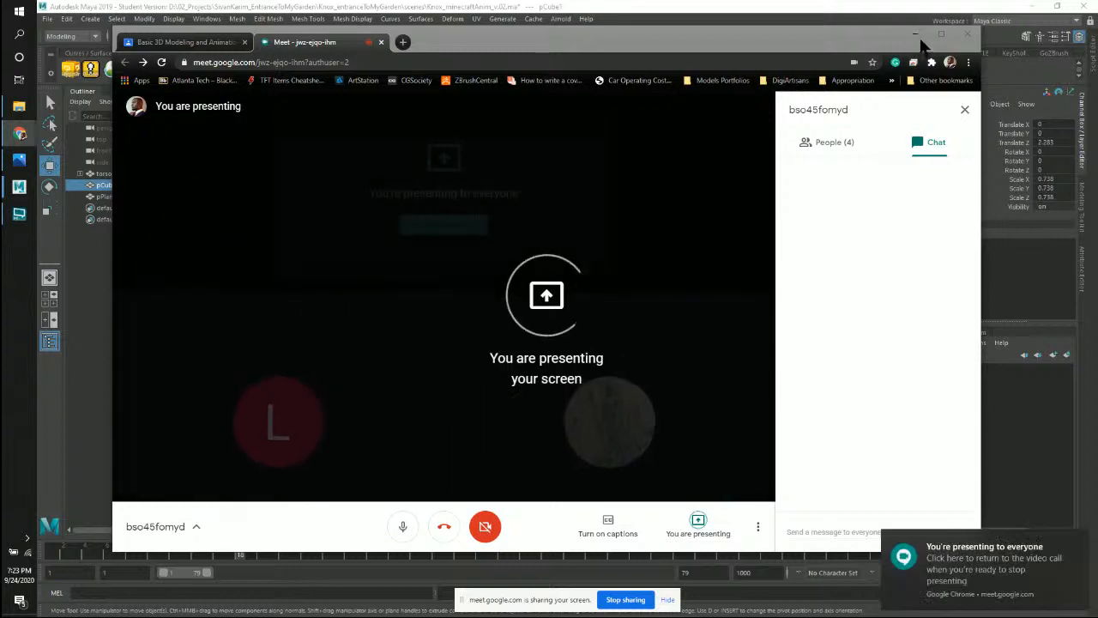
Minimize the meeting window and try to bring the Maya window to the front.
click(915, 34)
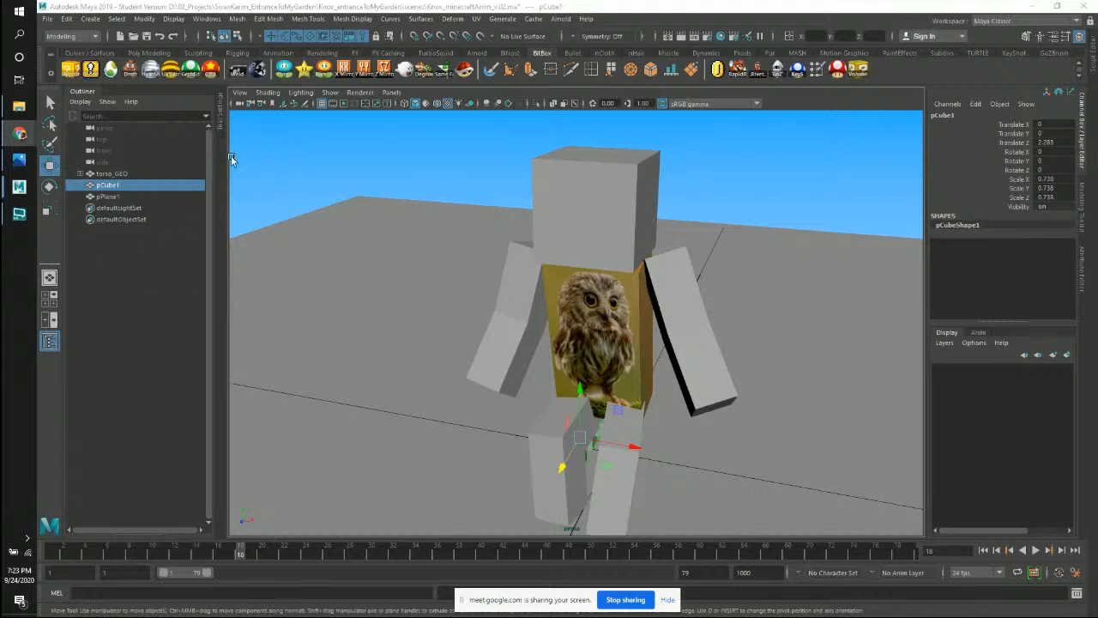
click(21, 216)
click(21, 219)
mouse_move(19, 186)
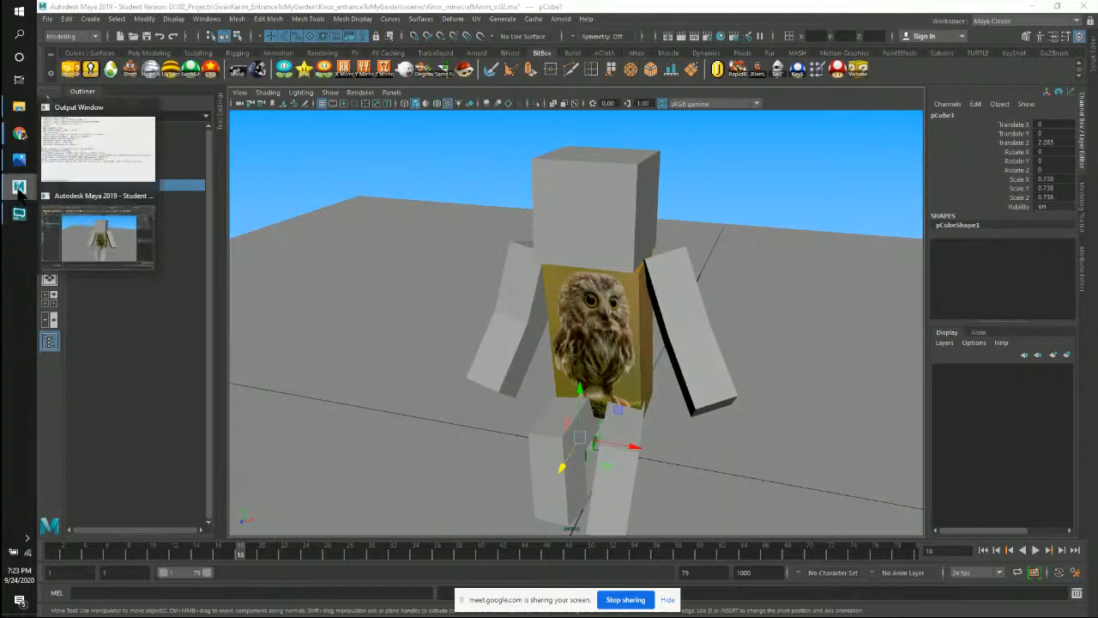
click(151, 108)
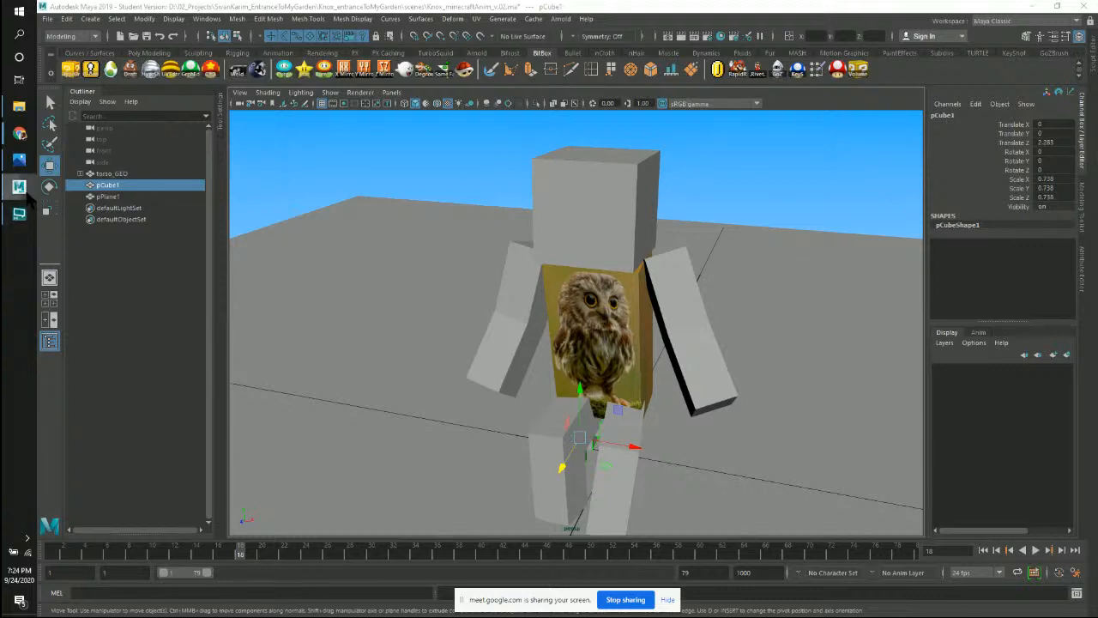
End the Maya process in Task Manager, then minimize Task Manager.
right_click(19, 187)
right_click(13, 289)
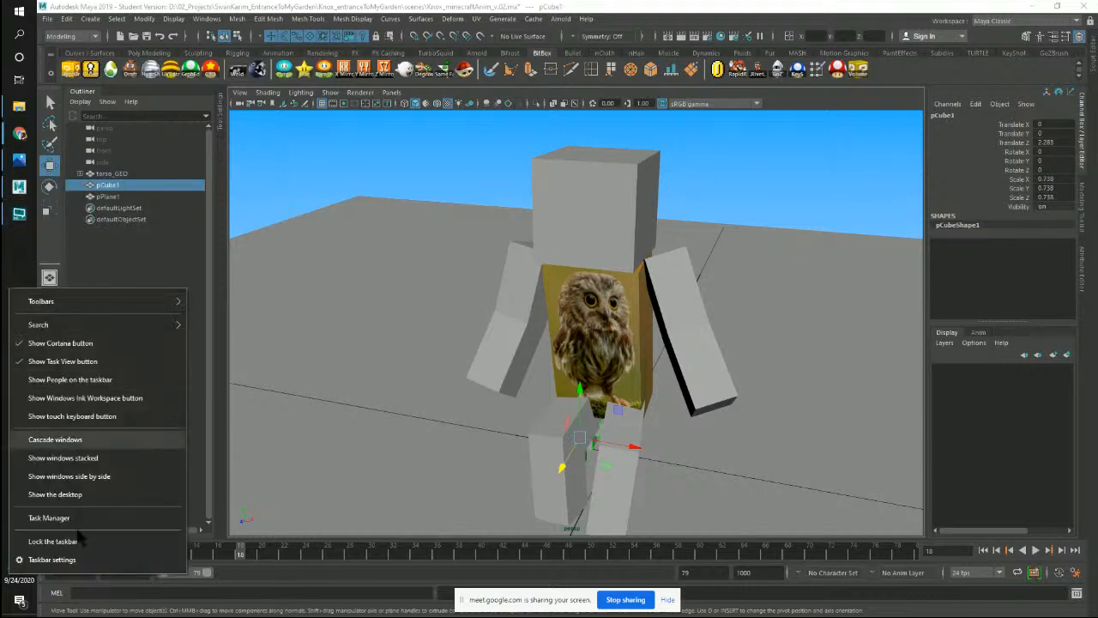
click(86, 521)
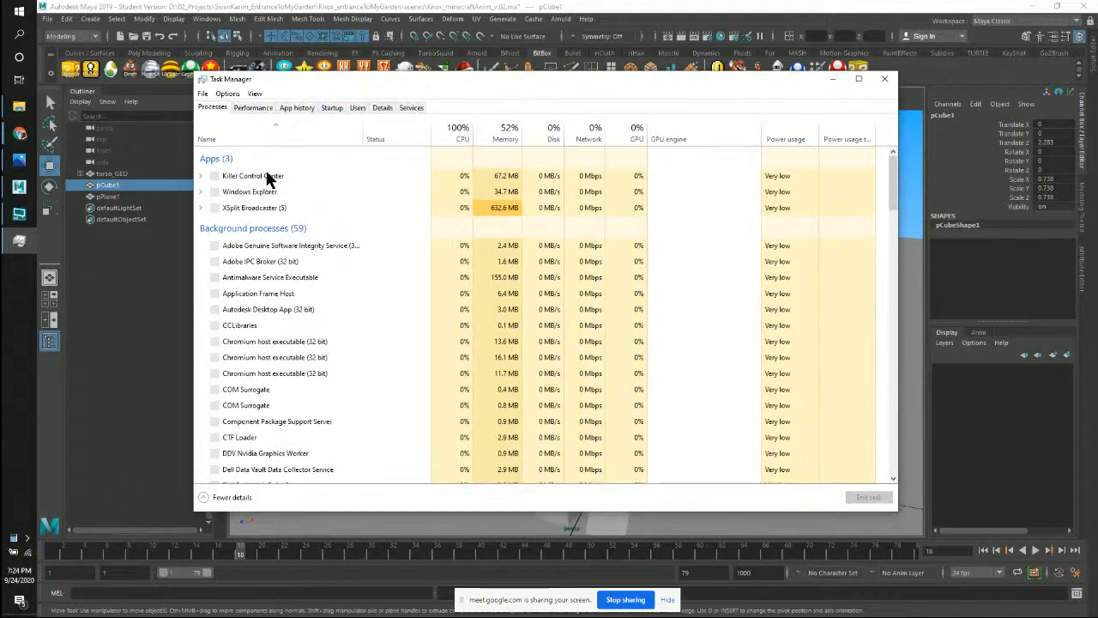
click(266, 208)
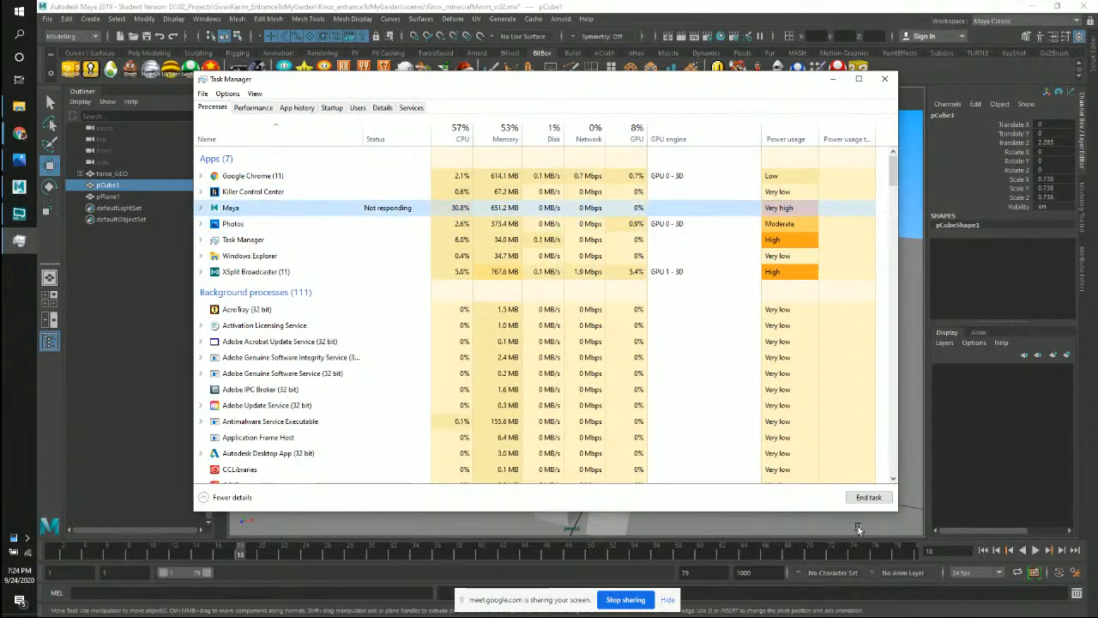
click(868, 498)
drag(779, 82, 714, 75)
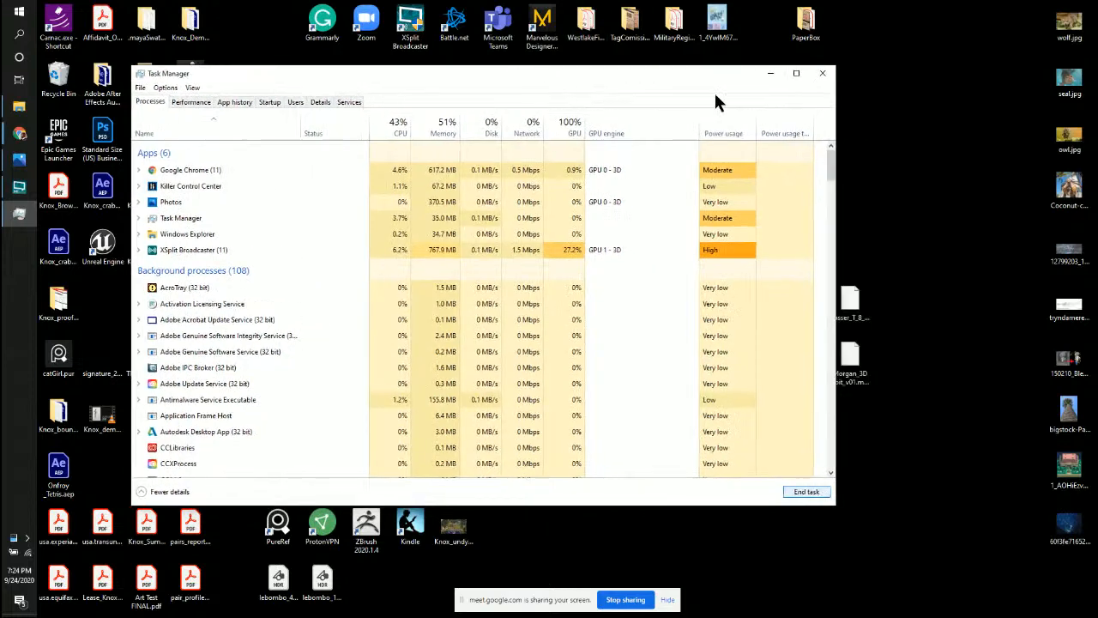
click(770, 76)
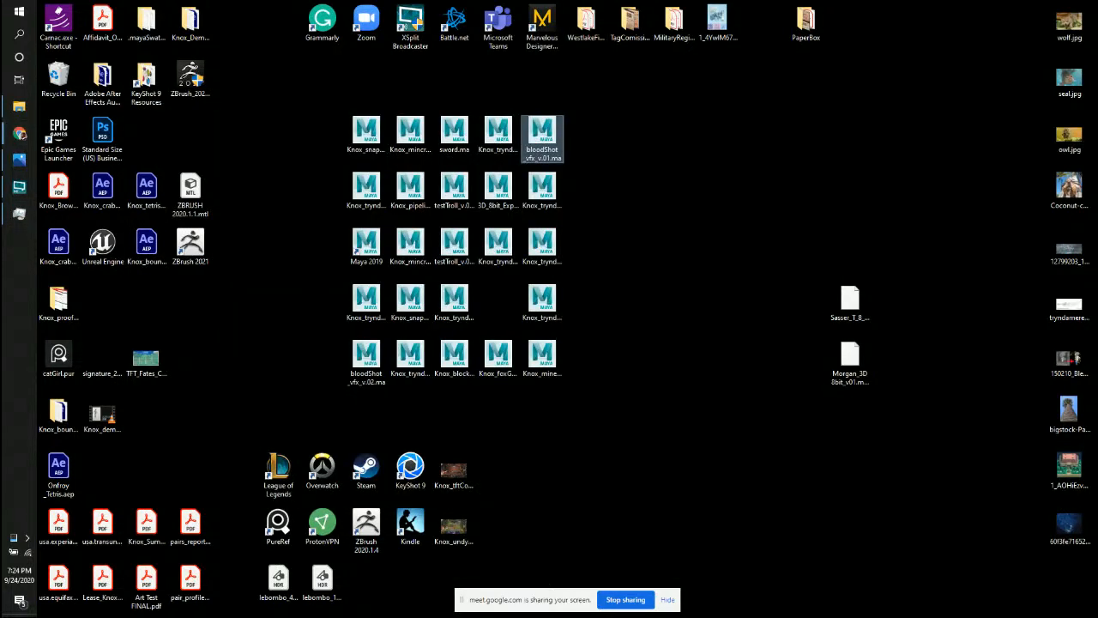
click(494, 364)
click(545, 307)
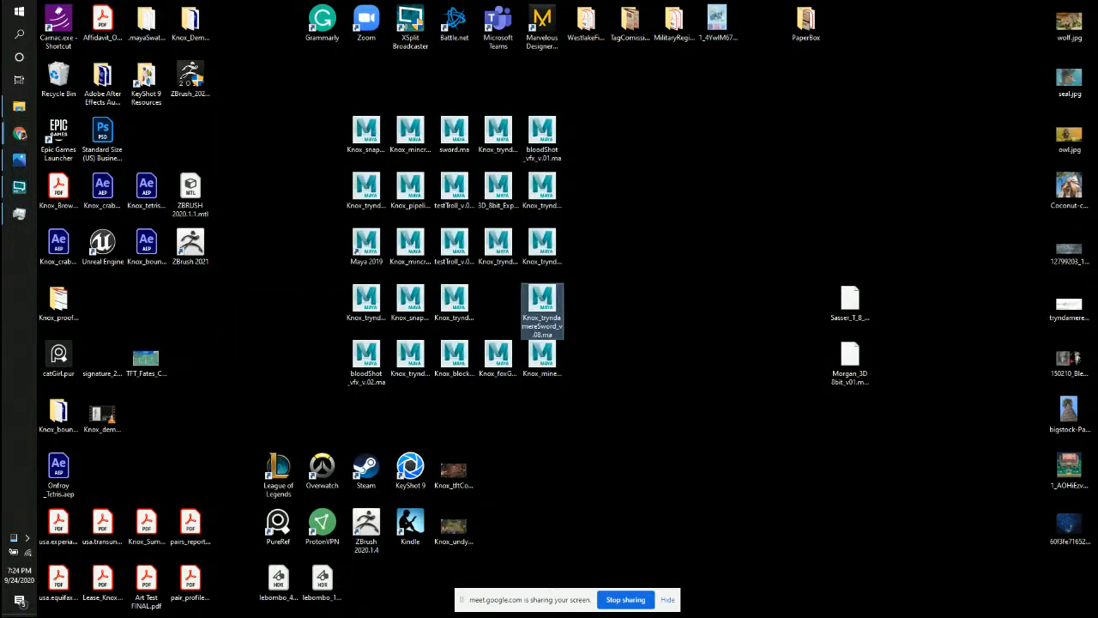
click(457, 368)
click(464, 316)
click(407, 306)
click(411, 351)
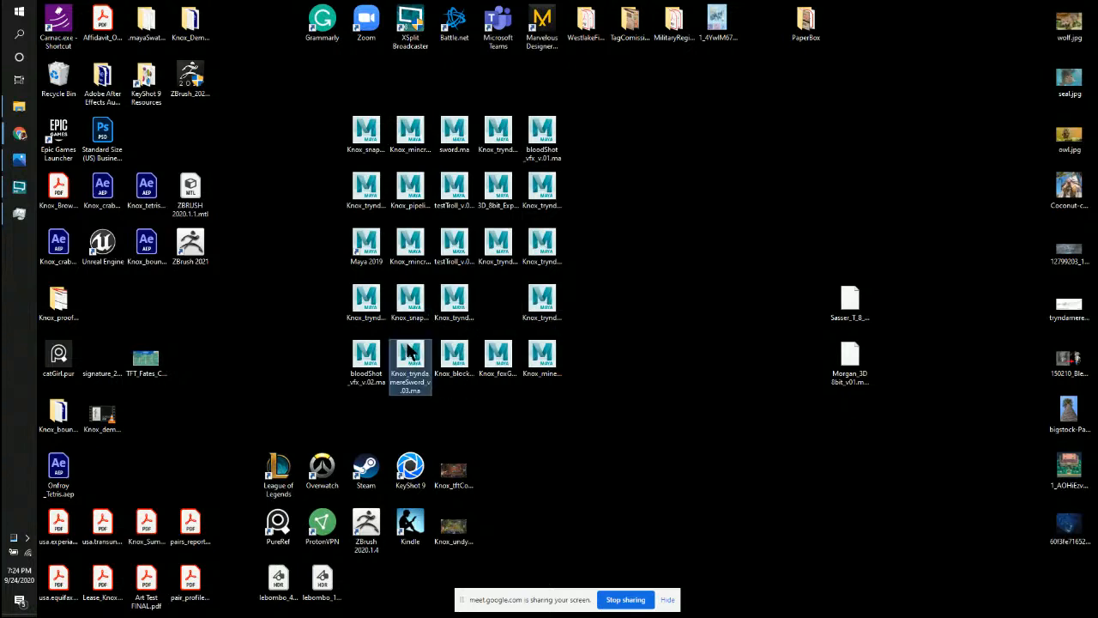
click(275, 268)
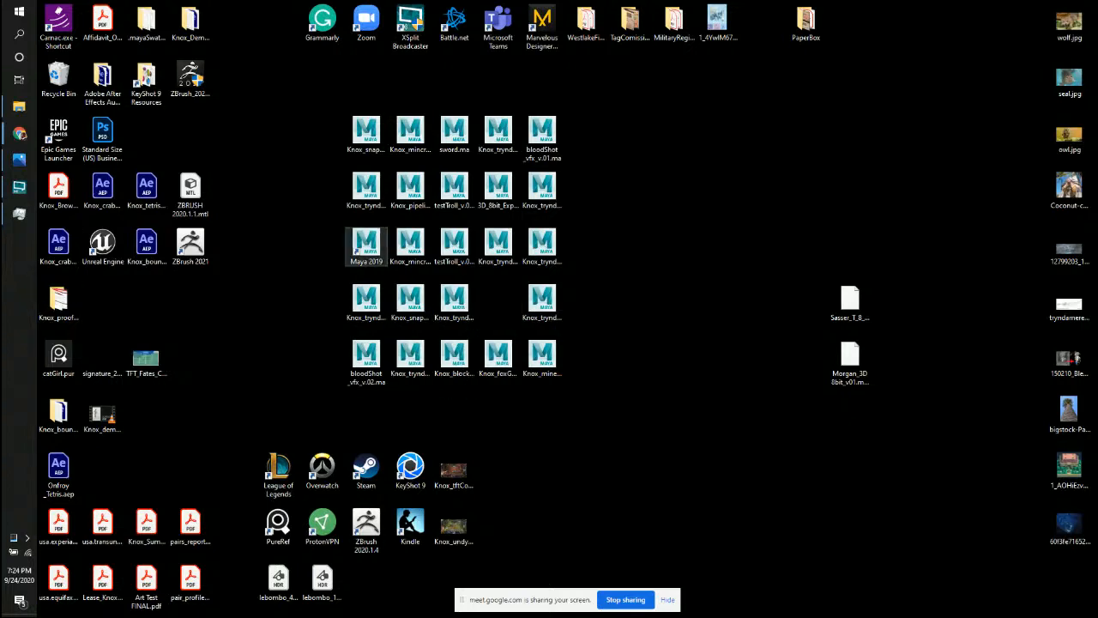
Search Windows for Maya and launch it.
key(super)
text(may)
key(Return)
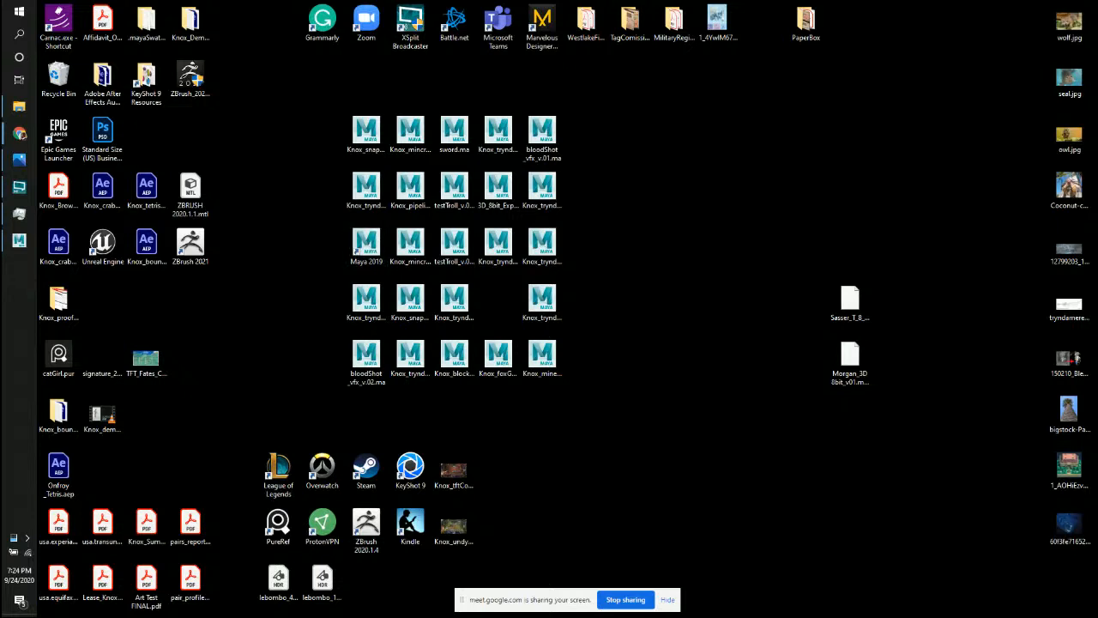
Shift the upper row of five Maya scene files on the desktop five icon columns sideways, away from the shortcut icons.
drag(314, 79, 656, 381)
click(622, 317)
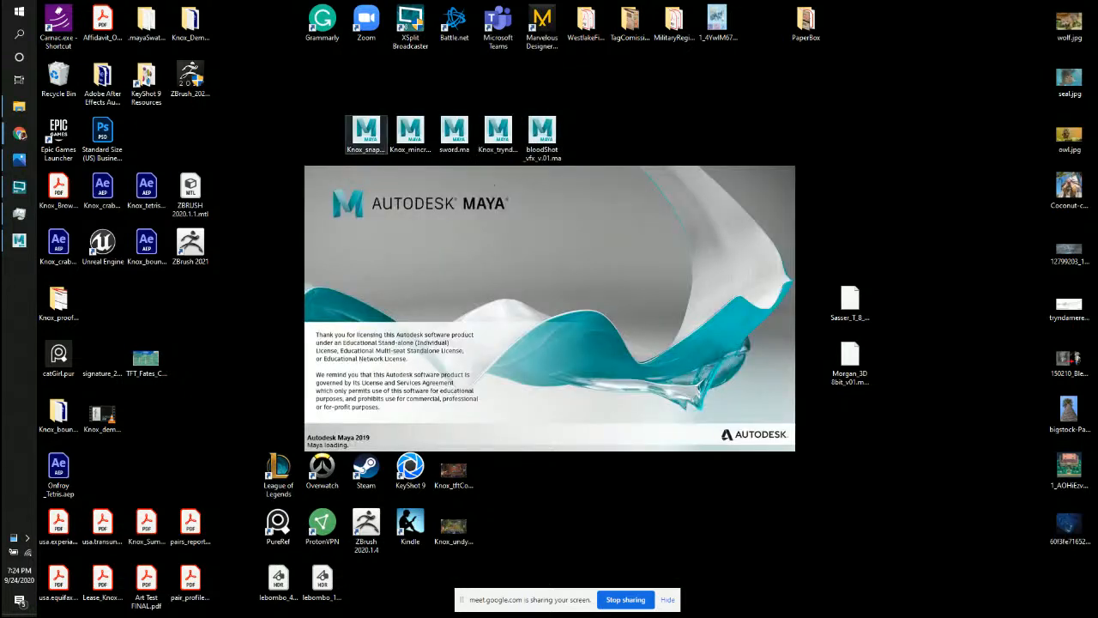
drag(321, 94, 611, 163)
drag(536, 137, 755, 137)
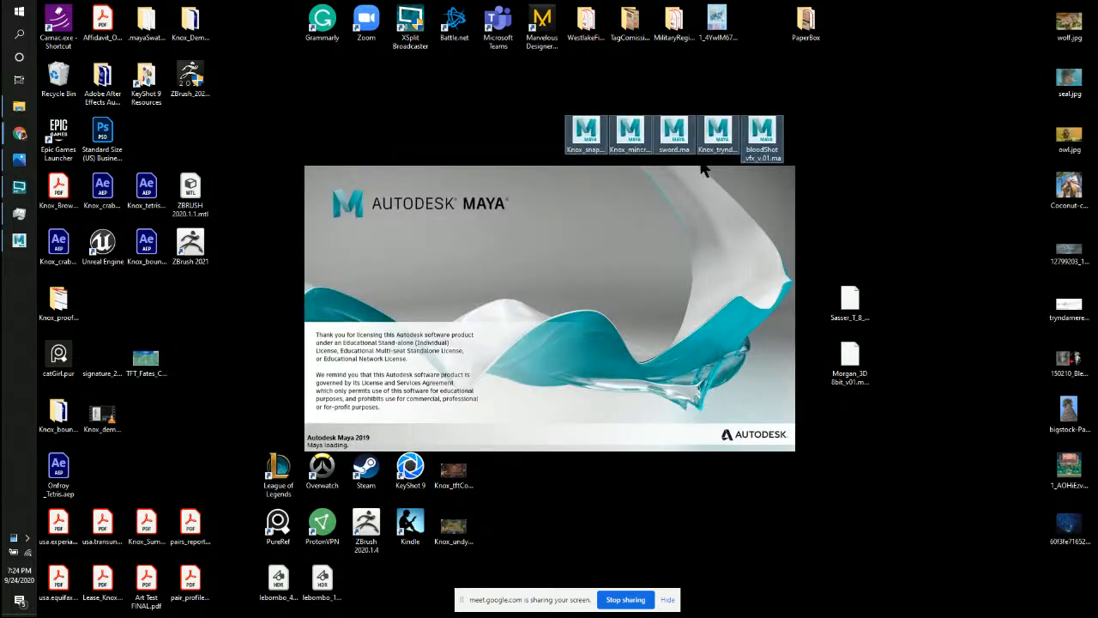
drag(523, 101, 728, 162)
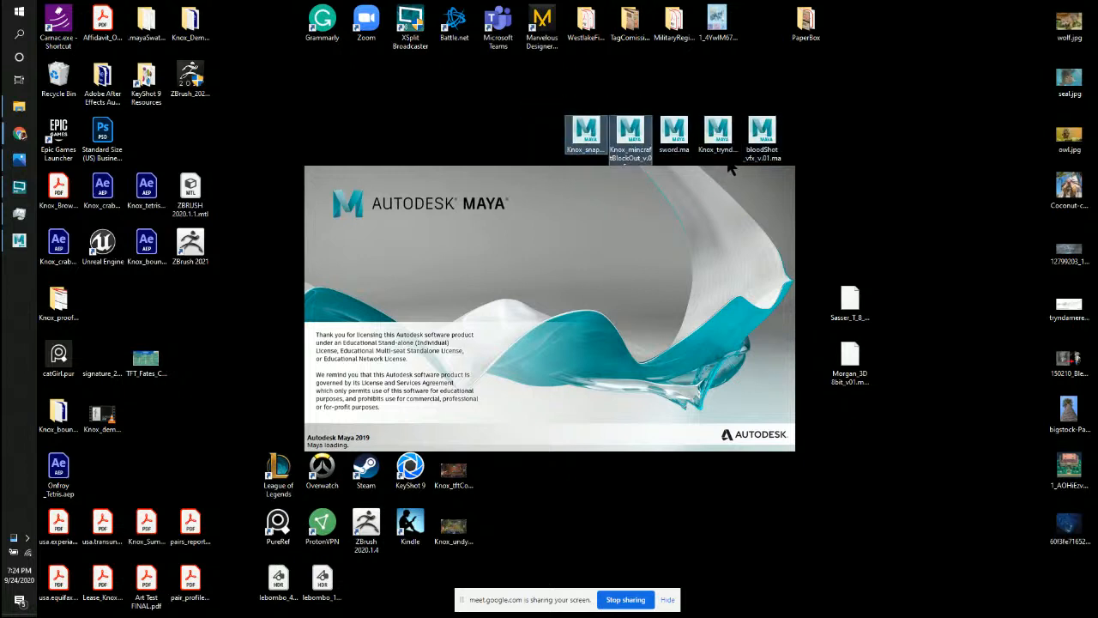
click(693, 163)
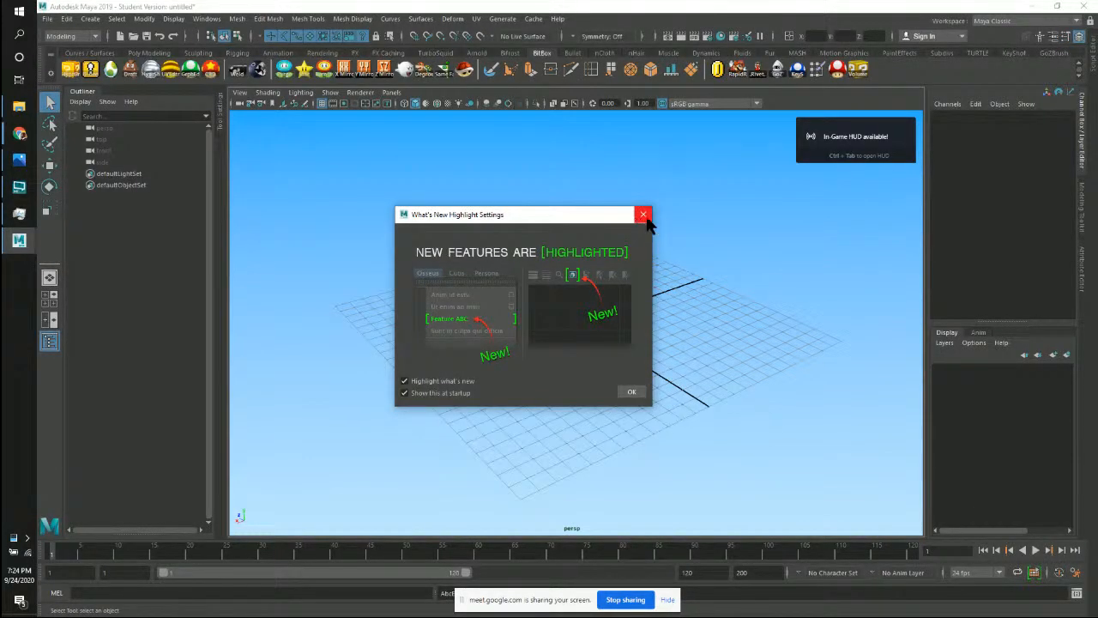
Dismiss the What's New Highlight Settings dialog in the restarted Maya.
click(642, 214)
alt+drag(723, 247, 691, 259)
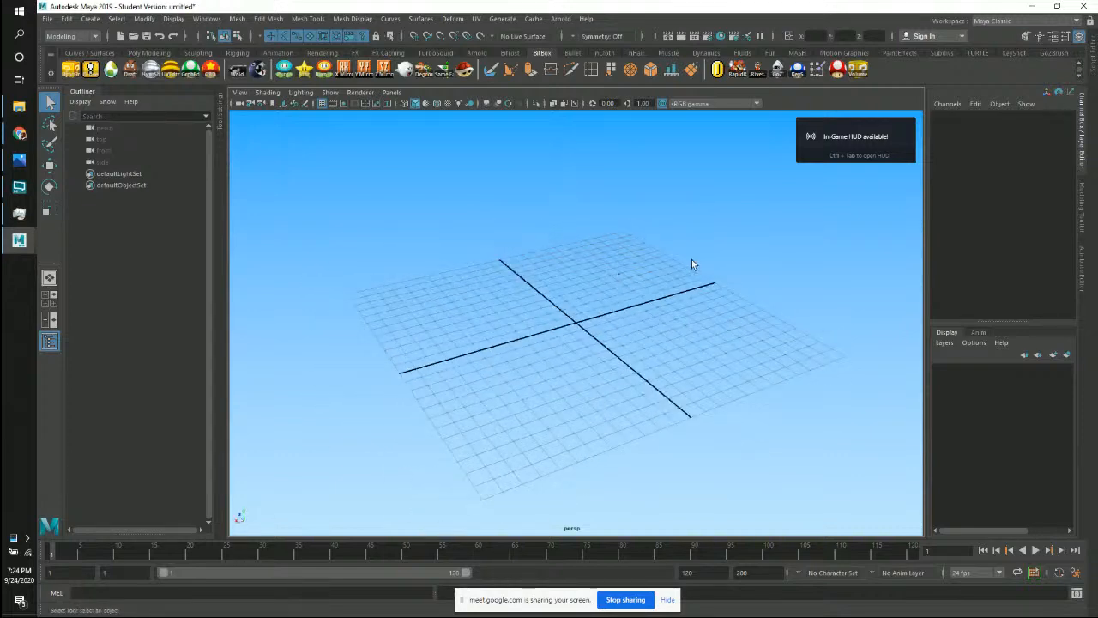
alt+right_drag(691, 259, 589, 282)
alt+middle_drag(588, 282, 574, 318)
alt+drag(574, 318, 570, 287)
Reopen the recent scene Knox_minecraftAnim_v.02.ma in Maya and continue past the student version notice.
drag(37, 13, 41, 13)
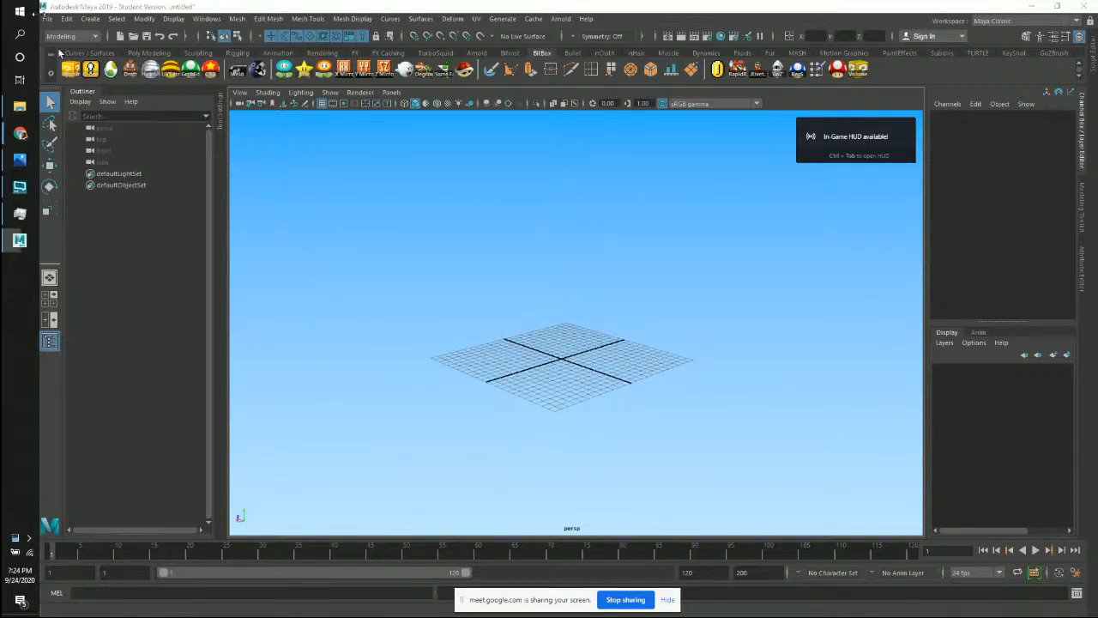
click(48, 18)
click(20, 80)
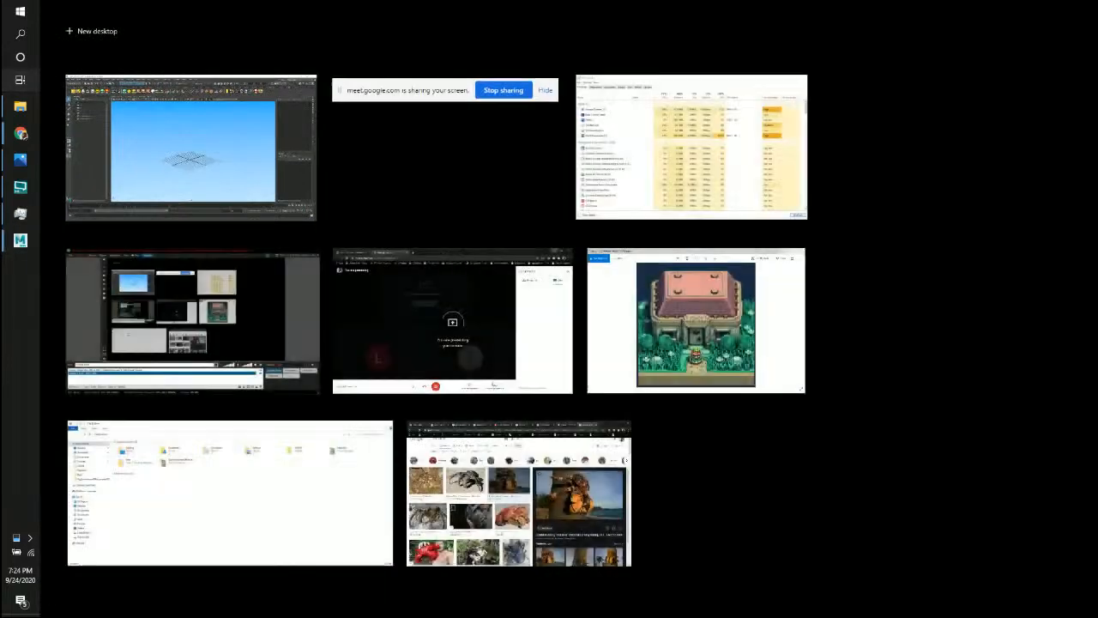
click(129, 107)
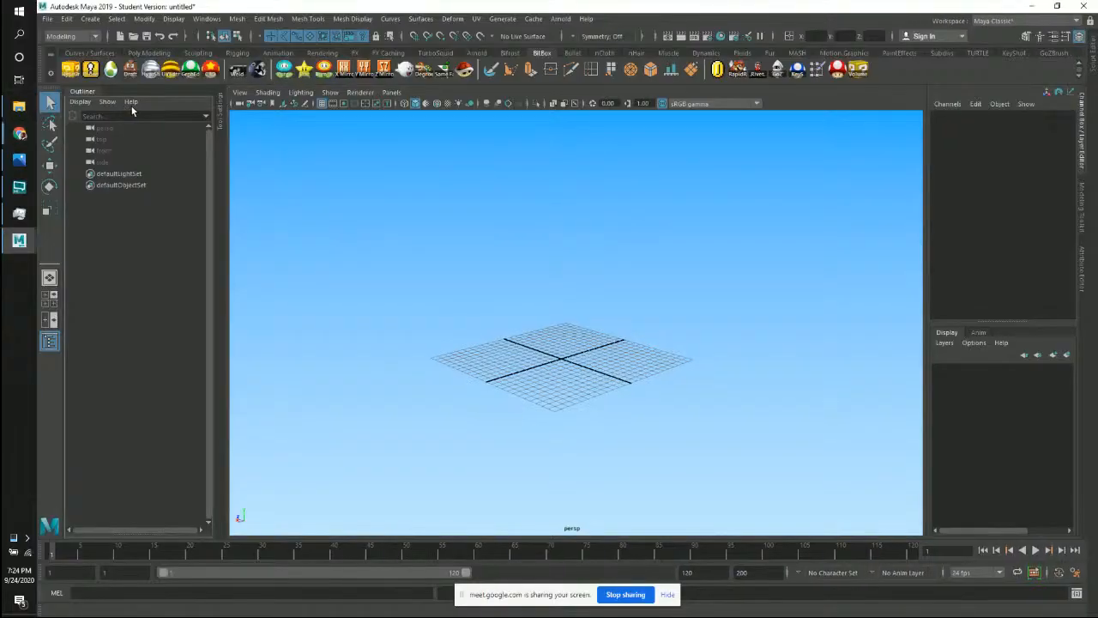
click(49, 19)
mouse_move(151, 348)
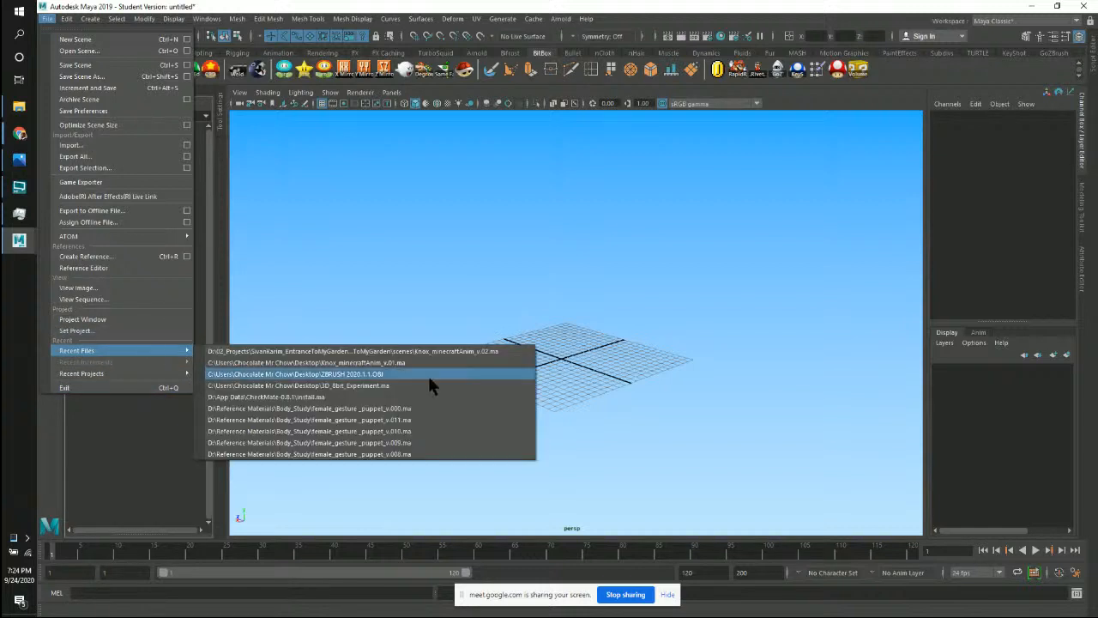
click(437, 352)
click(570, 317)
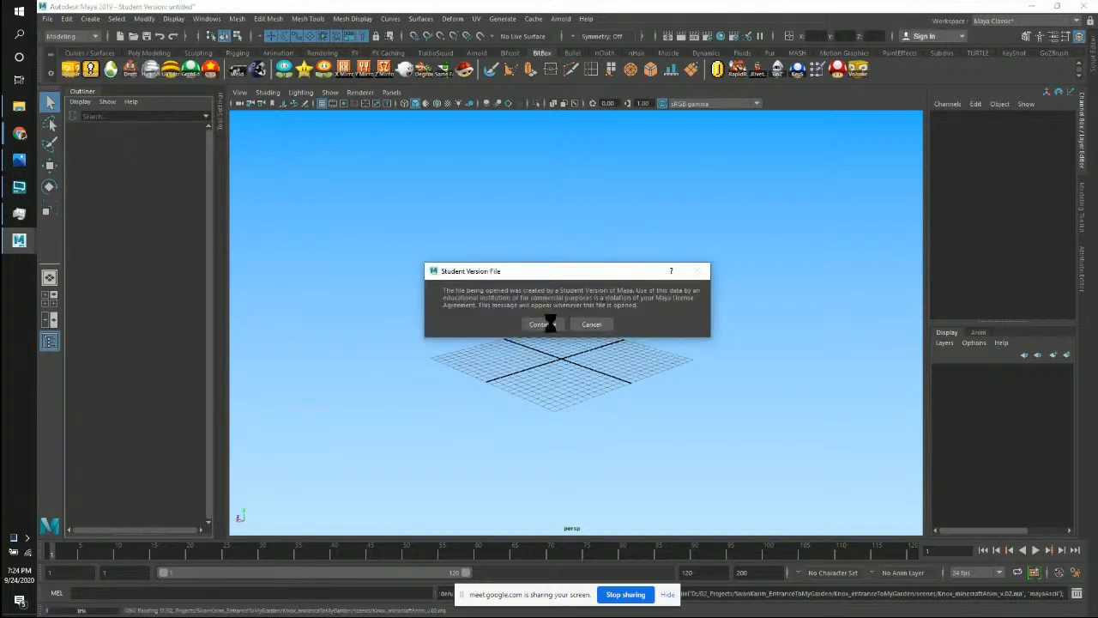
click(542, 323)
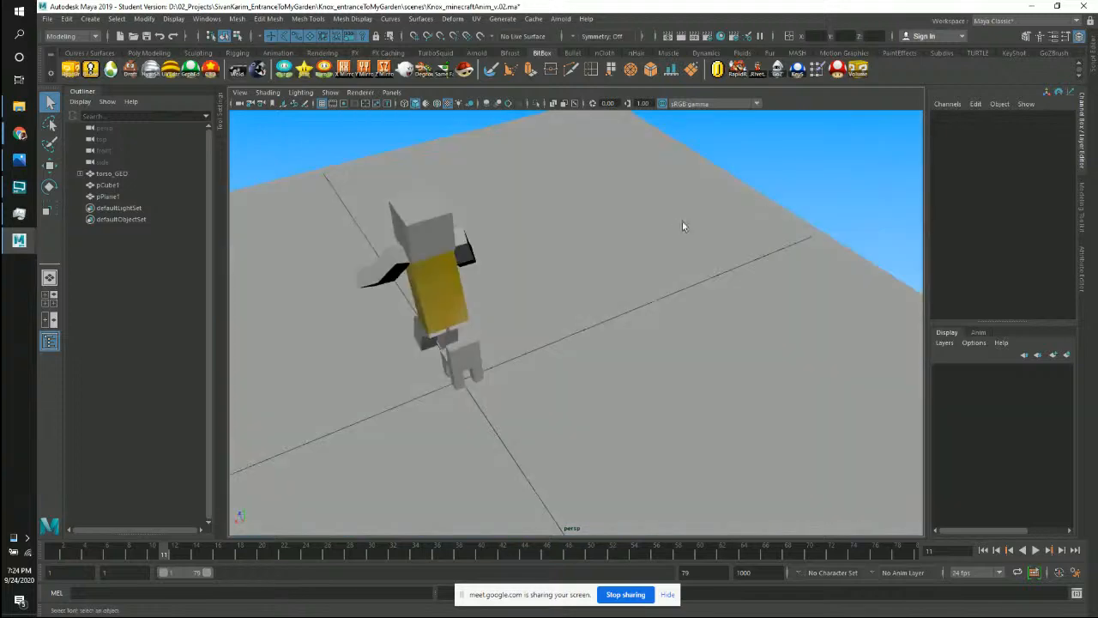
Examine the blocky character from the side, front and back, including its owl-textured torso.
alt+drag(682, 225, 669, 310)
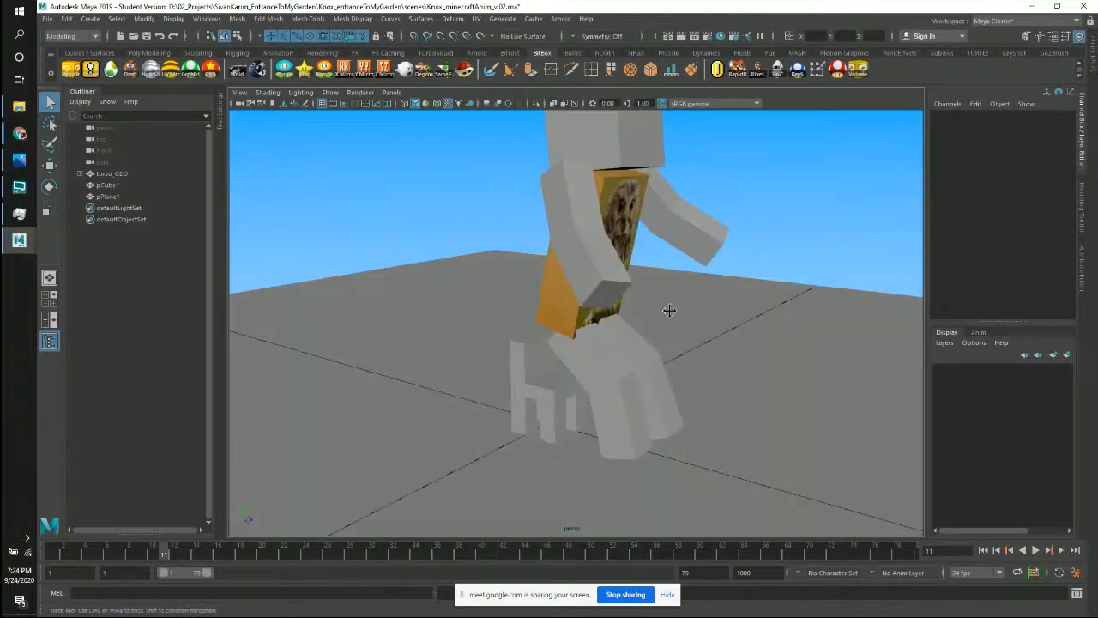
alt+middle_drag(669, 311, 640, 308)
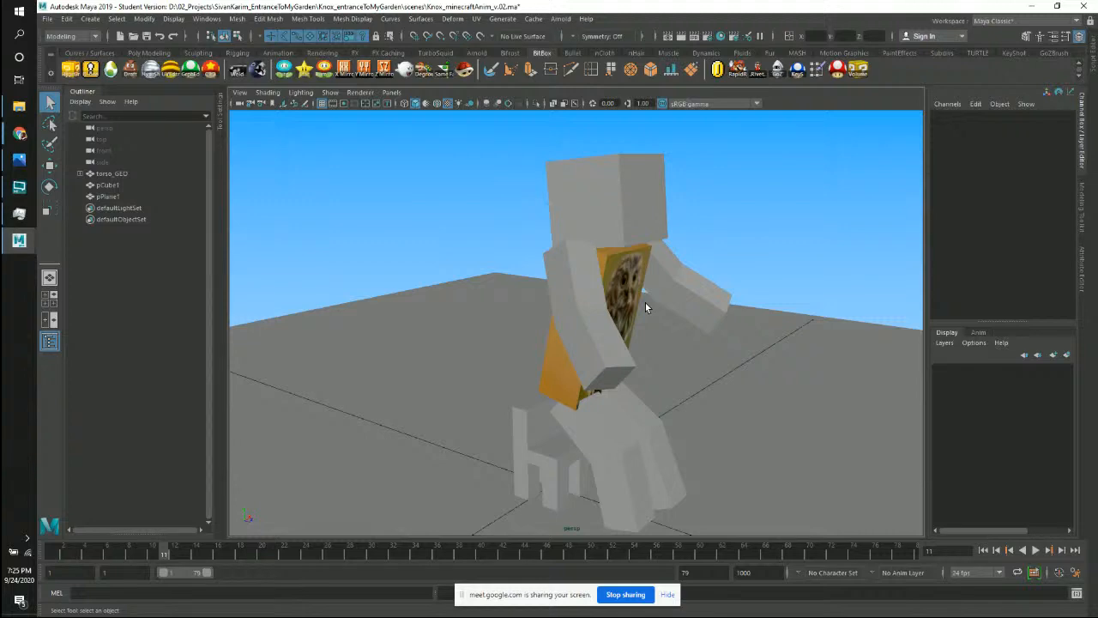
alt+drag(594, 311, 482, 271)
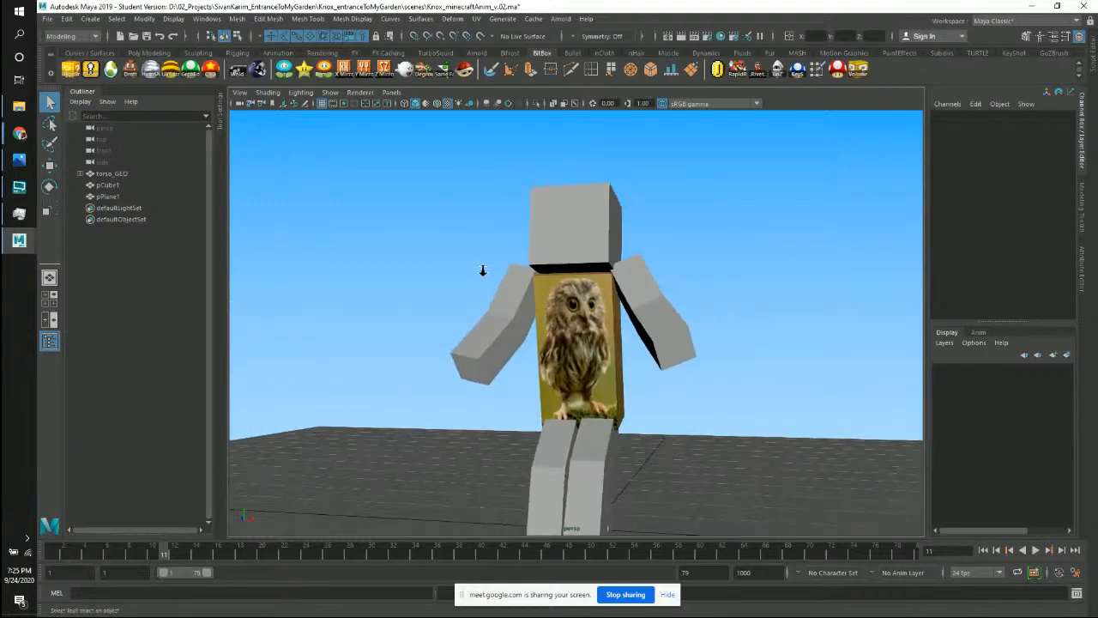
scroll(482, 270, up, 5)
alt+drag(574, 306, 625, 324)
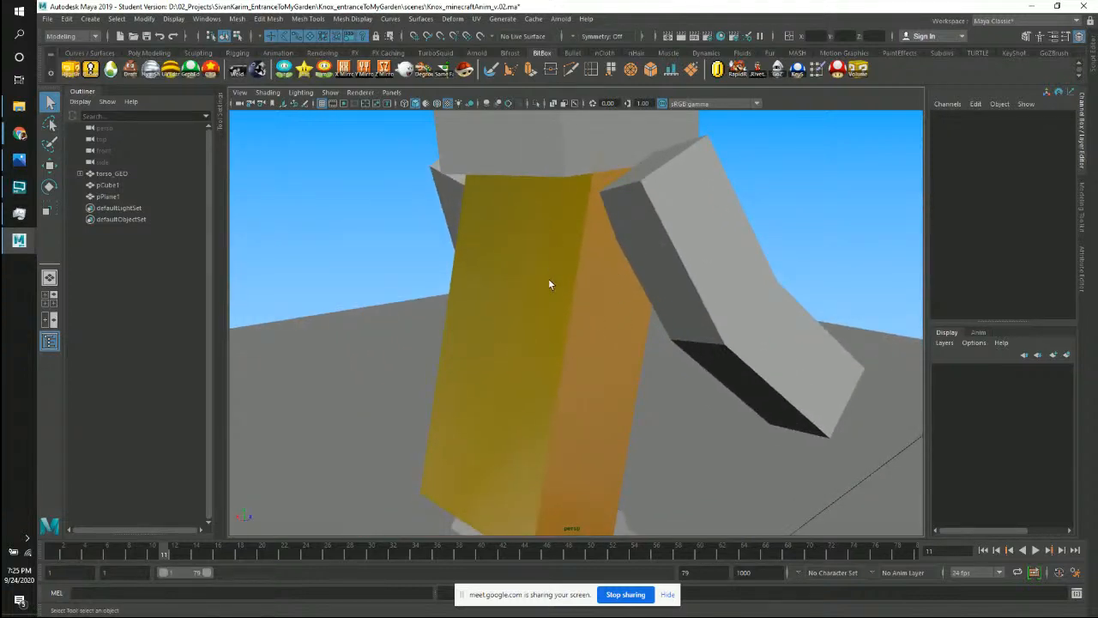
alt+drag(543, 448, 740, 379)
alt+right_drag(740, 380, 503, 331)
alt+drag(503, 331, 705, 323)
alt+drag(718, 263, 617, 248)
Select the character's head and inspect how it sits on the torso from several angles.
click(585, 256)
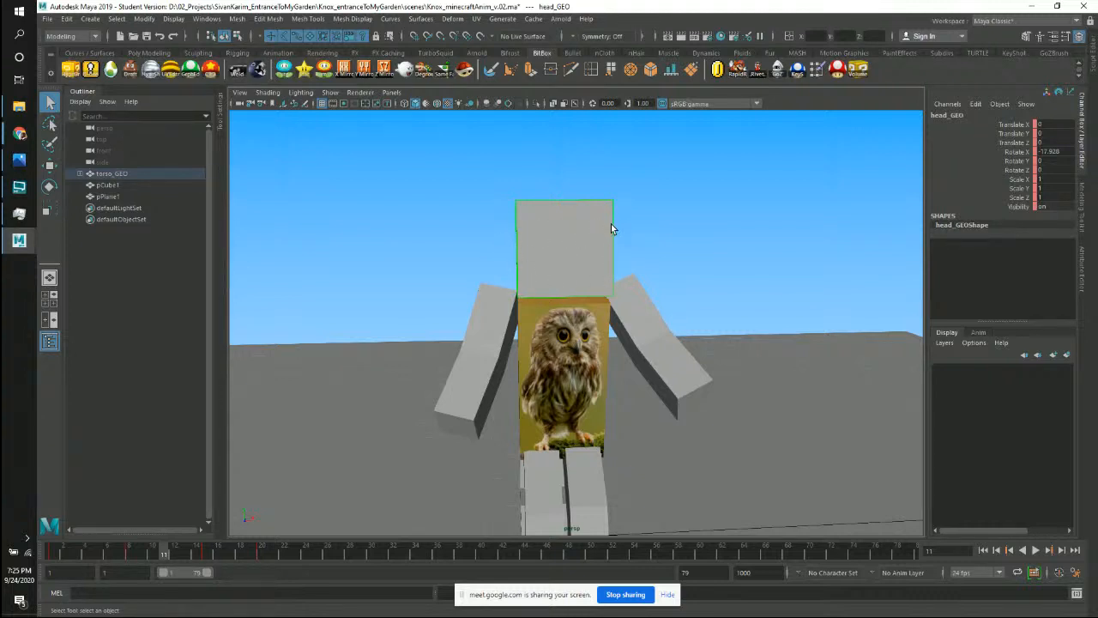
alt+right_drag(698, 252, 723, 259)
alt+drag(723, 252, 571, 275)
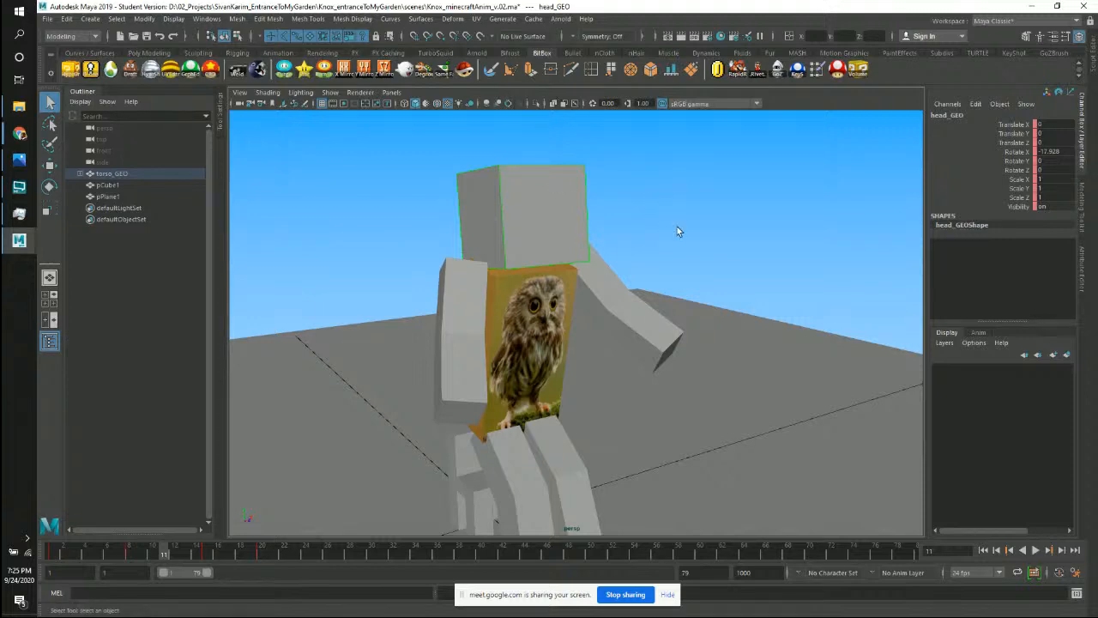
mouse_move(671, 293)
alt+mouse_down()
mouse_move(638, 289)
mouse_move(681, 286)
mouse_move(723, 249)
mouse_move(668, 276)
alt+mouse_up()
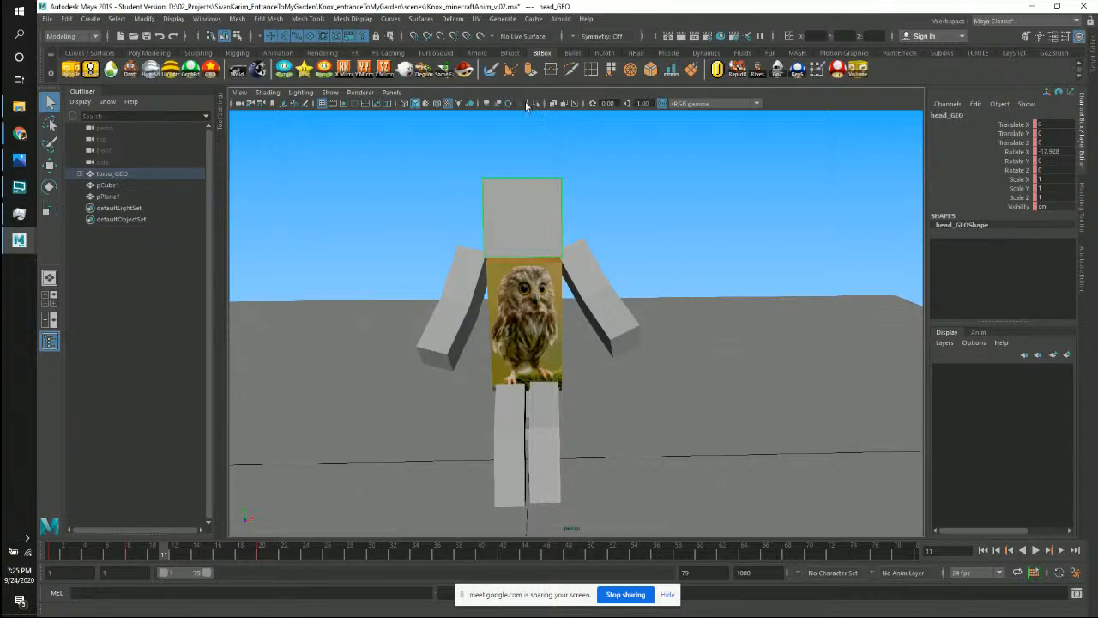
alt+drag(630, 246, 601, 326)
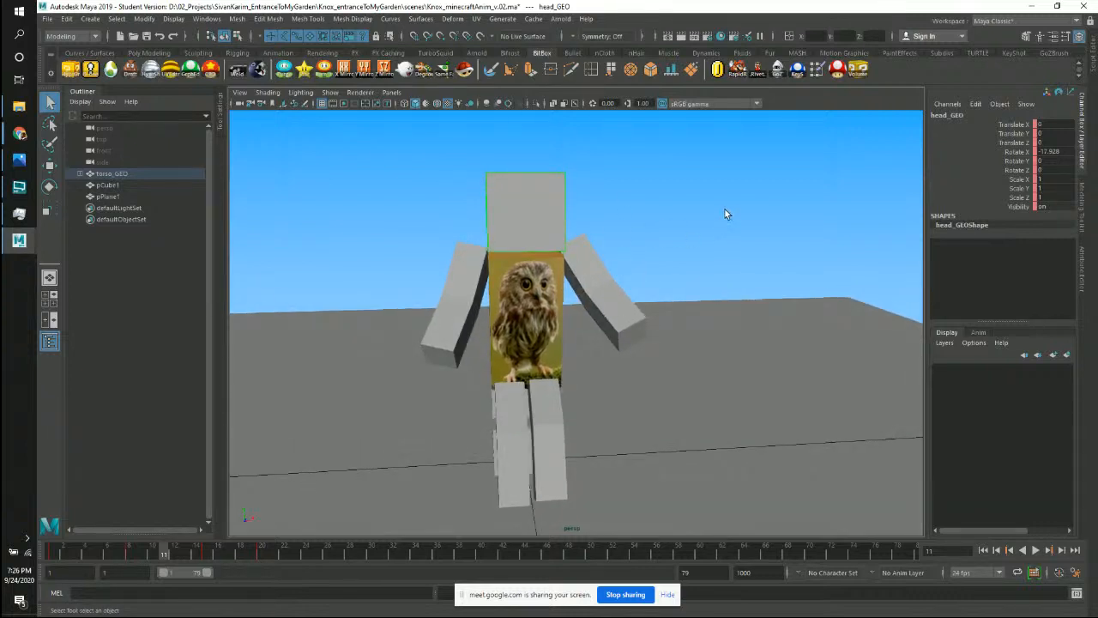
scroll(625, 262, up, 4)
alt+drag(637, 270, 683, 251)
alt+drag(596, 314, 631, 267)
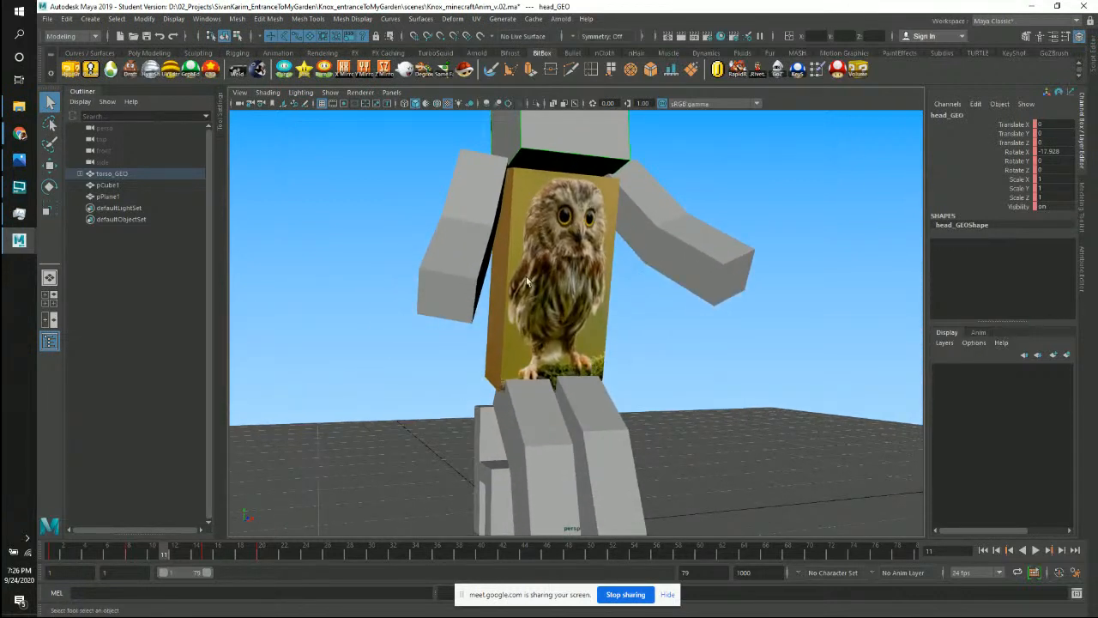
Select the character's L_upperArm_GEO and inspect the bent arm against the torso and head.
click(660, 223)
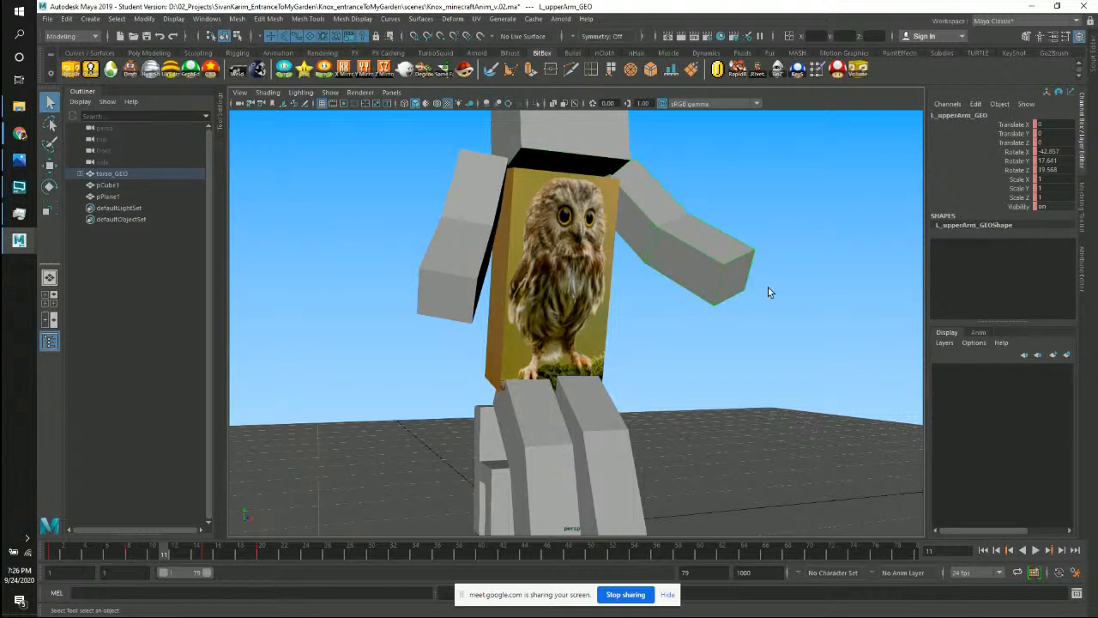
mouse_move(726, 285)
alt+mouse_down()
mouse_move(747, 286)
mouse_move(717, 298)
alt+mouse_up()
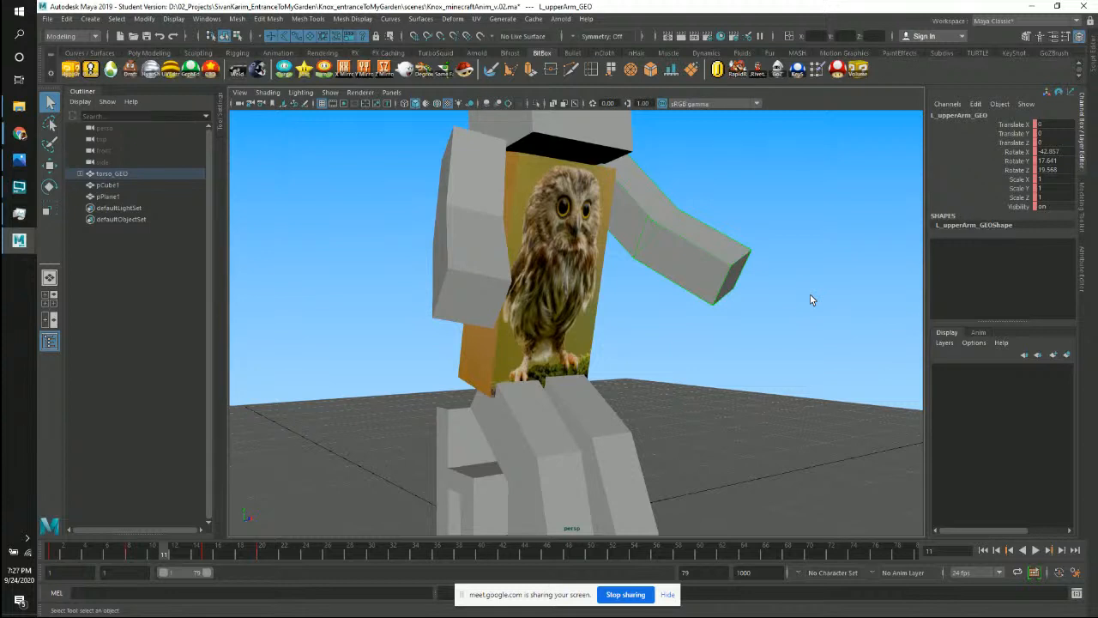
alt+middle_drag(770, 253, 785, 382)
alt+right_drag(798, 306, 740, 288)
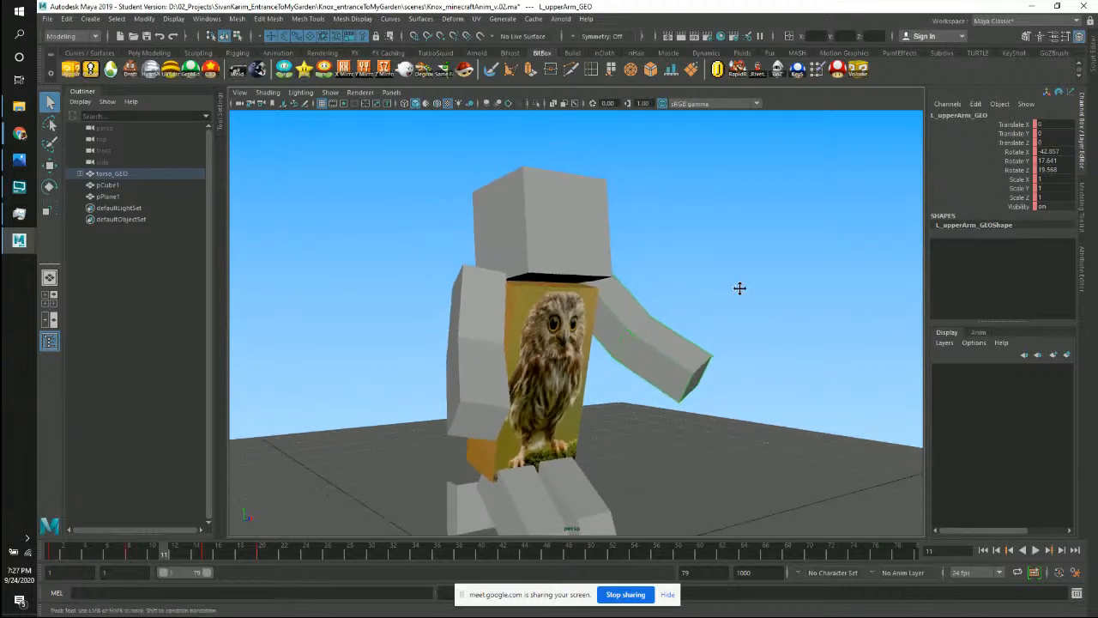
Open the Hypershade and place its window over the viewport with the material browser fully visible.
alt+drag(739, 289, 741, 284)
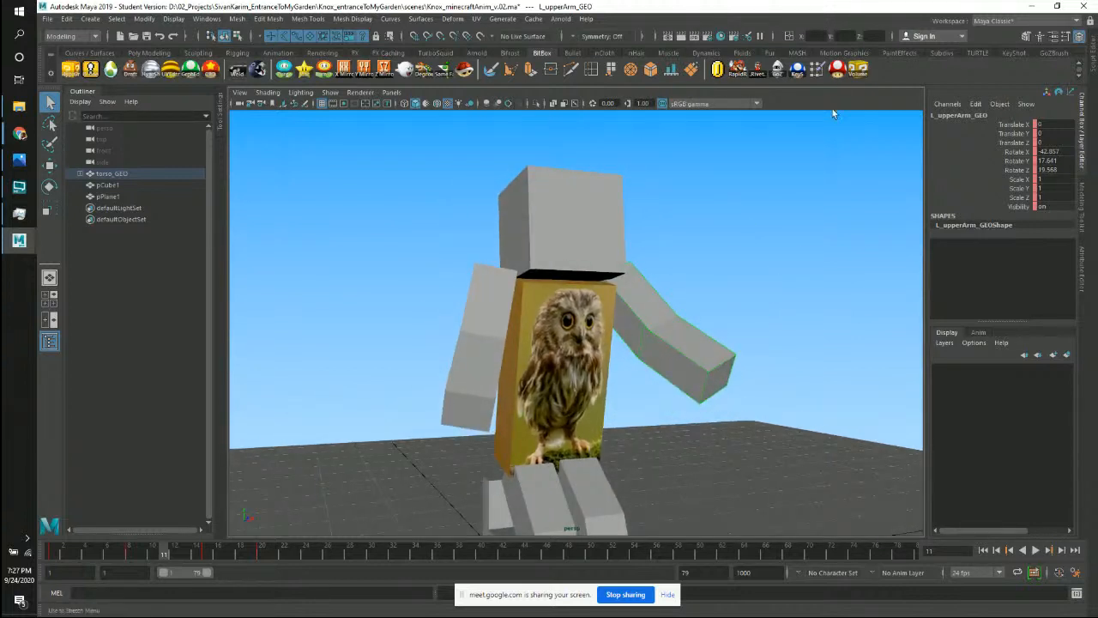
click(722, 38)
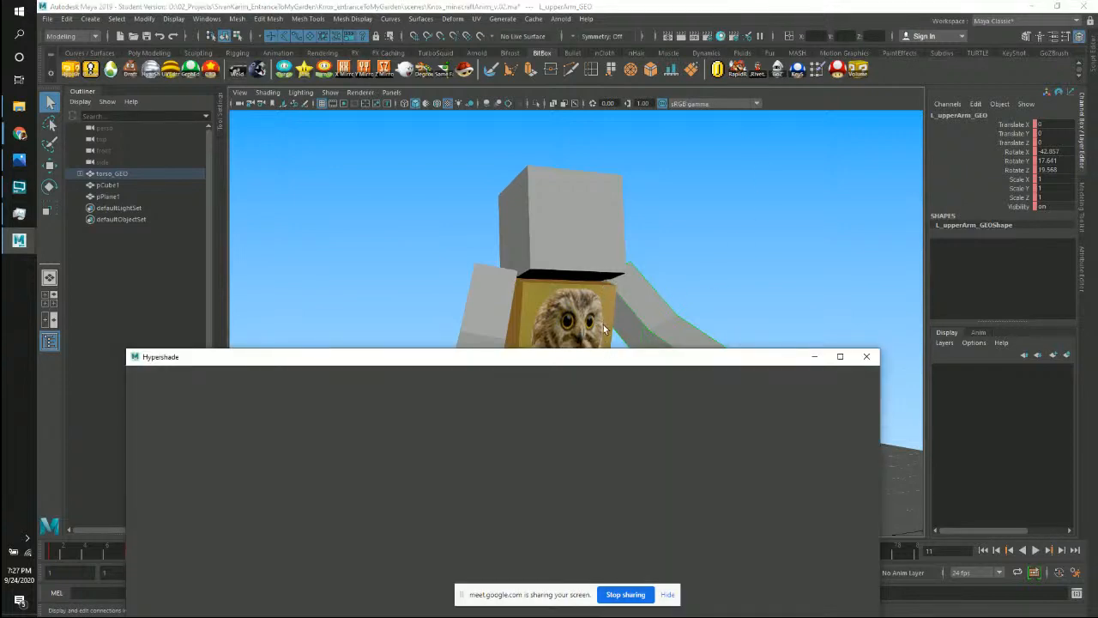
drag(592, 360, 638, 72)
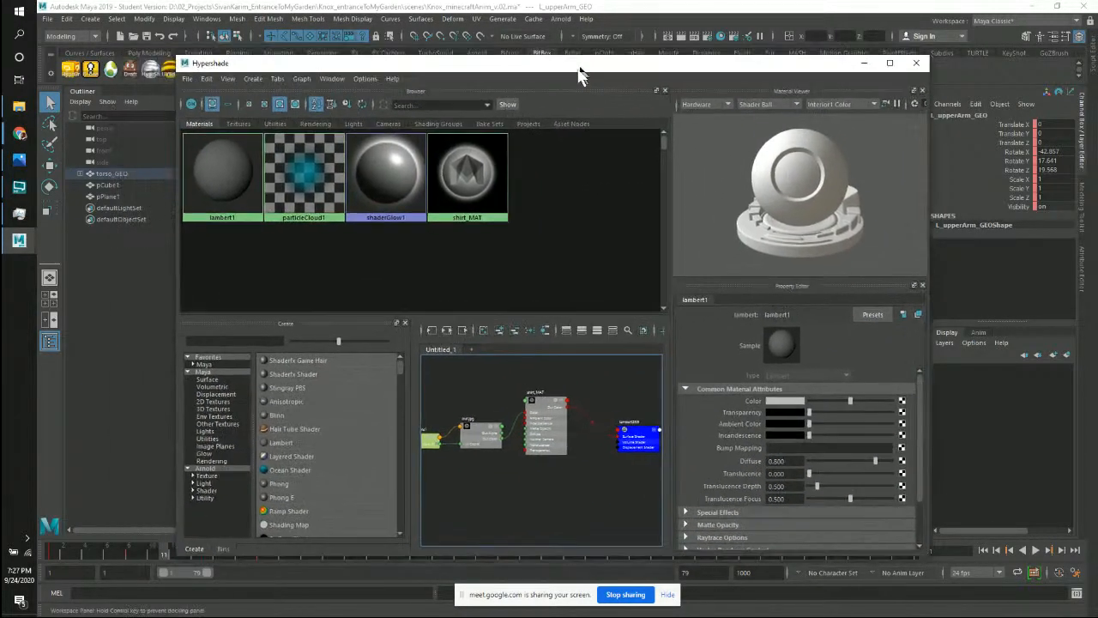
drag(581, 74, 563, 123)
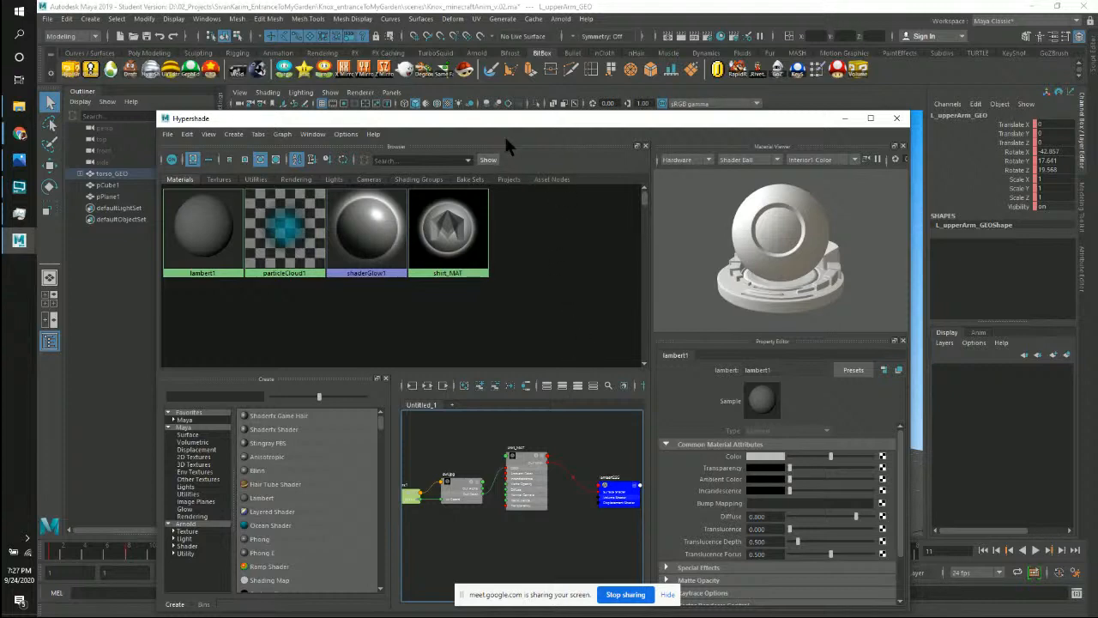
drag(513, 125, 563, 92)
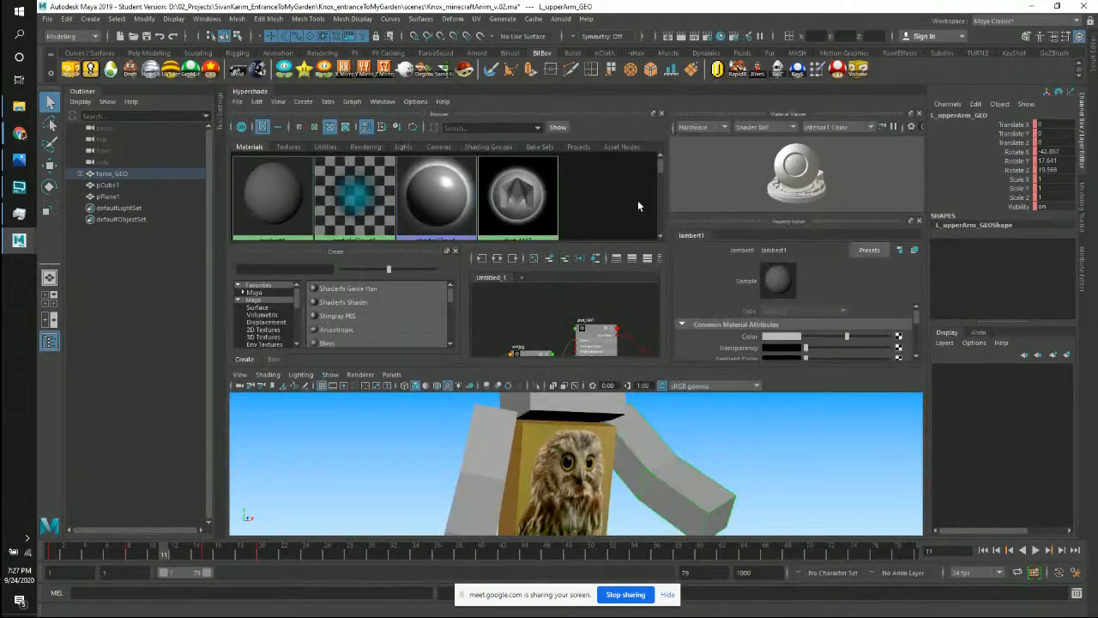
scroll(609, 456, down, 8)
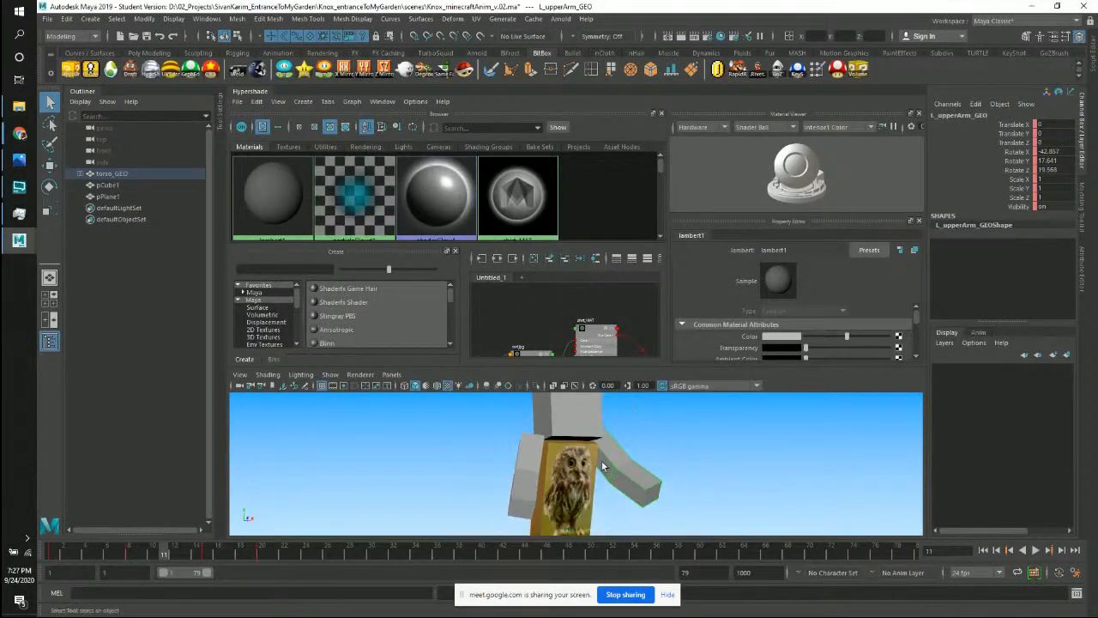
alt+drag(603, 482, 654, 495)
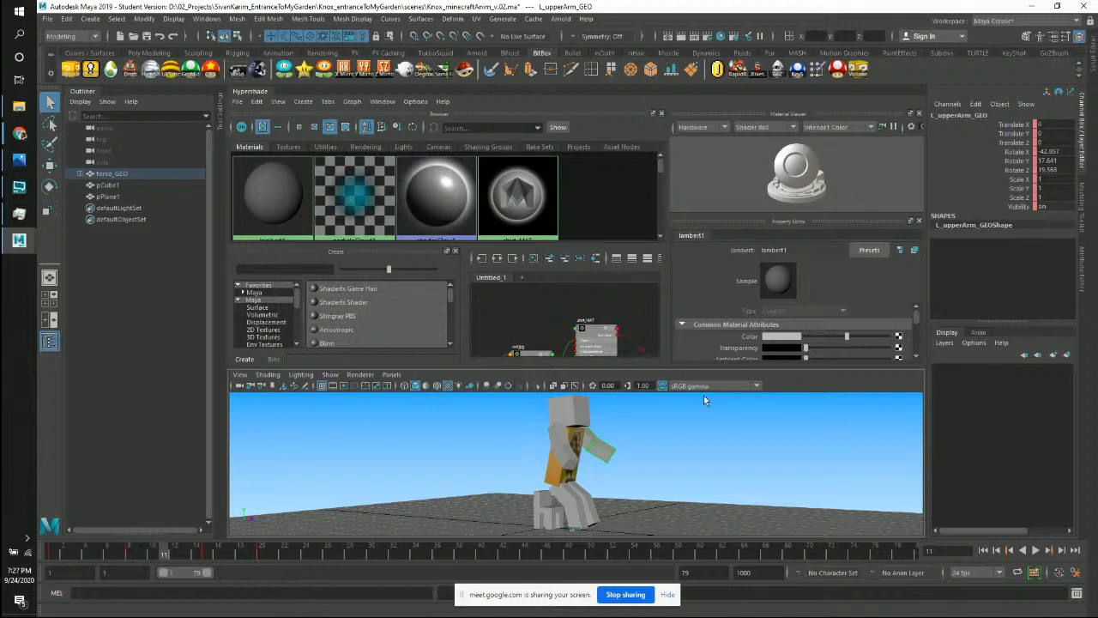
alt+drag(703, 395, 638, 456)
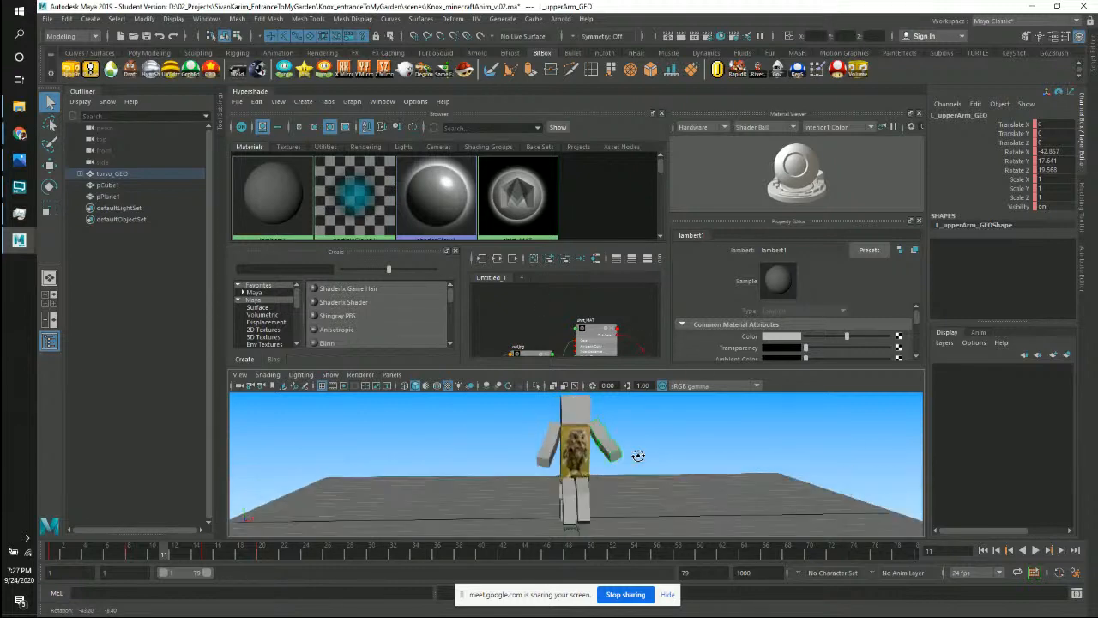
drag(253, 91, 257, 49)
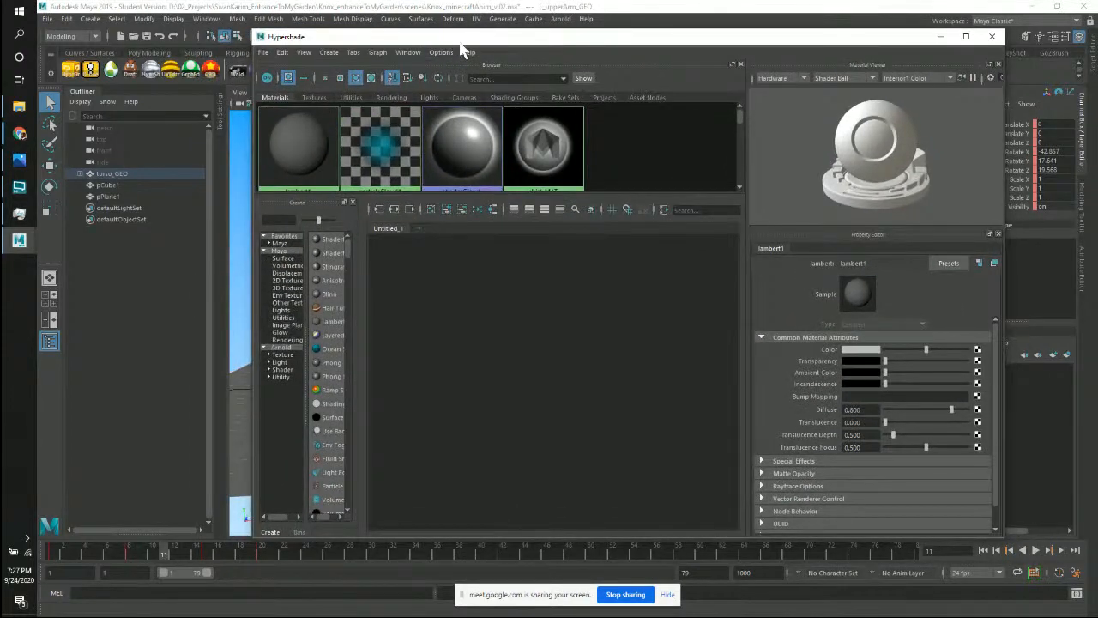
Enlarge the Hypershade's node creation list and material browser, and select the shirt_MAT material.
drag(463, 51, 410, 49)
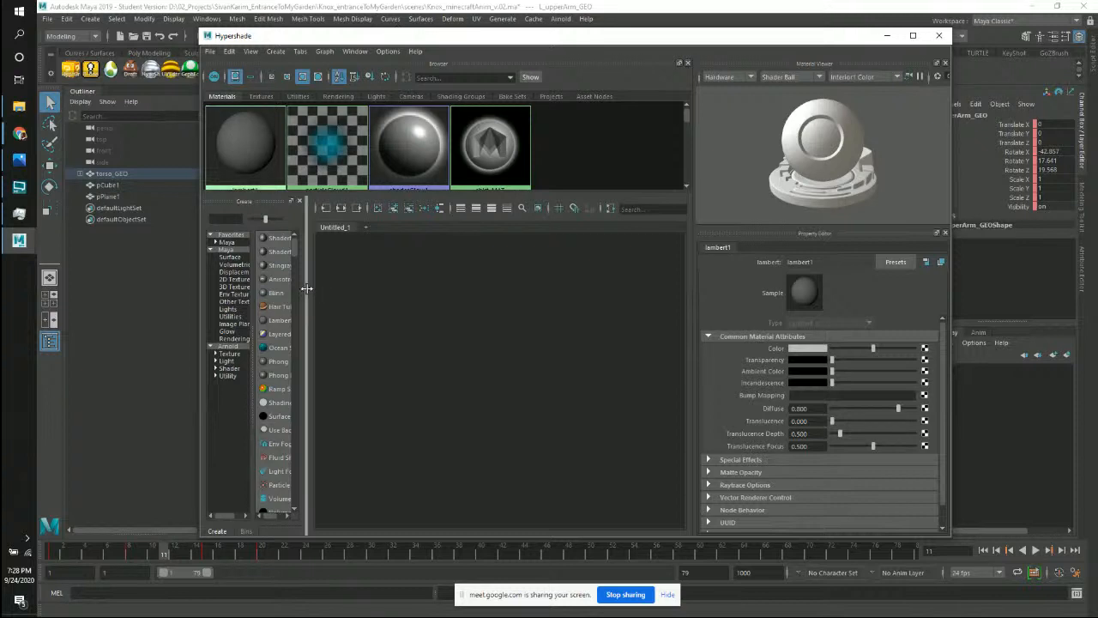
drag(306, 284, 431, 276)
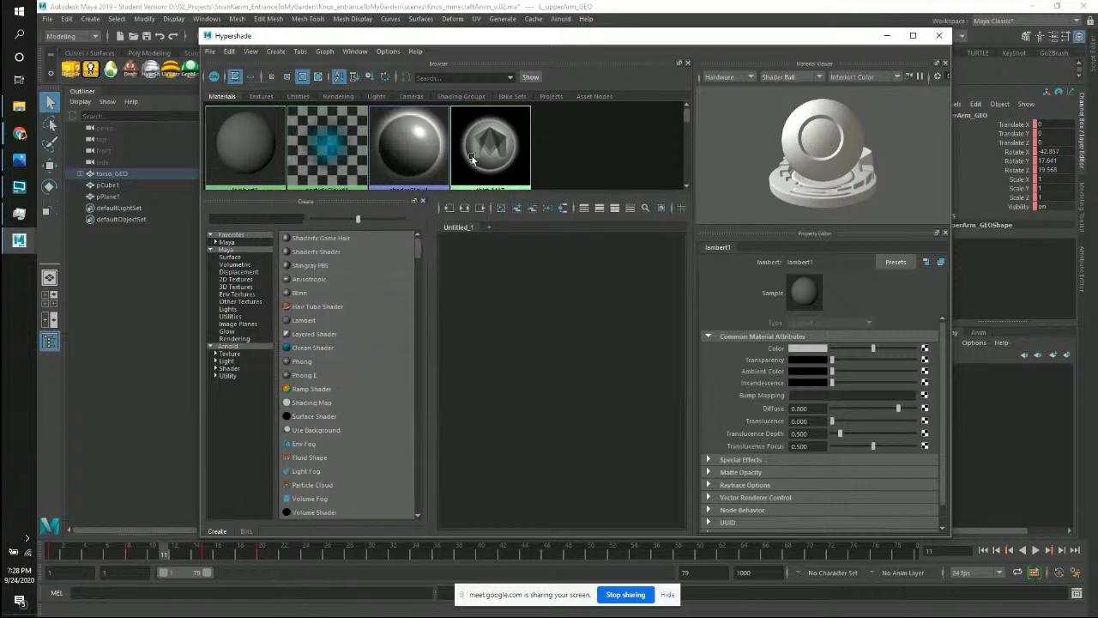
scroll(474, 158, down, 2)
drag(567, 192, 532, 245)
click(502, 176)
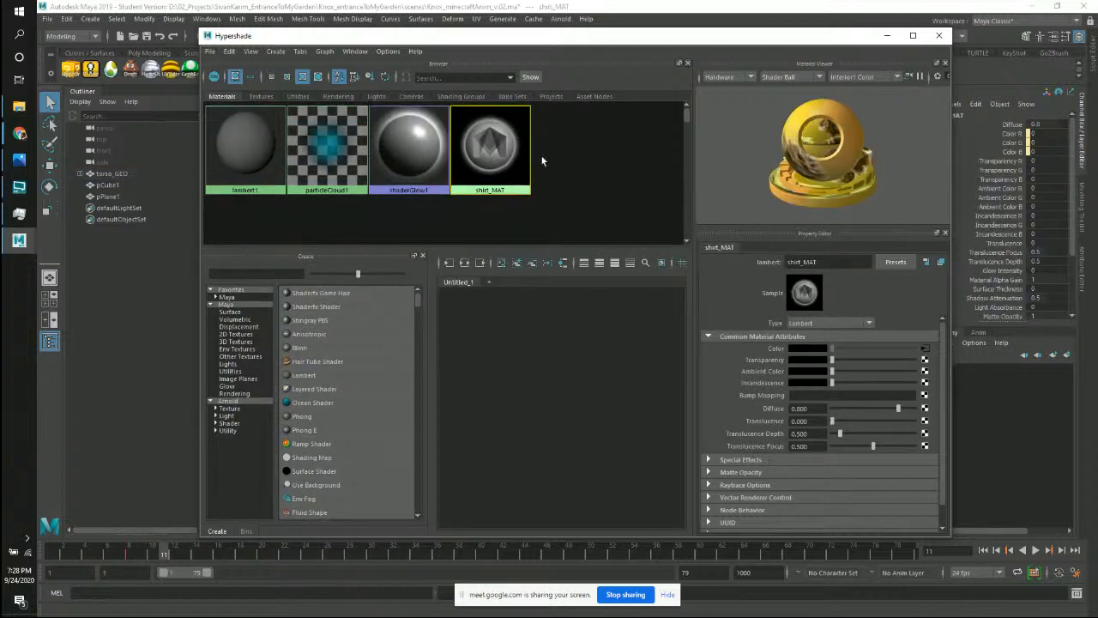
Move the Hypershade aside to view the character wearing the owl-textured shirt material, and bring the window back over the viewport.
drag(518, 39, 629, 88)
drag(747, 128, 943, 81)
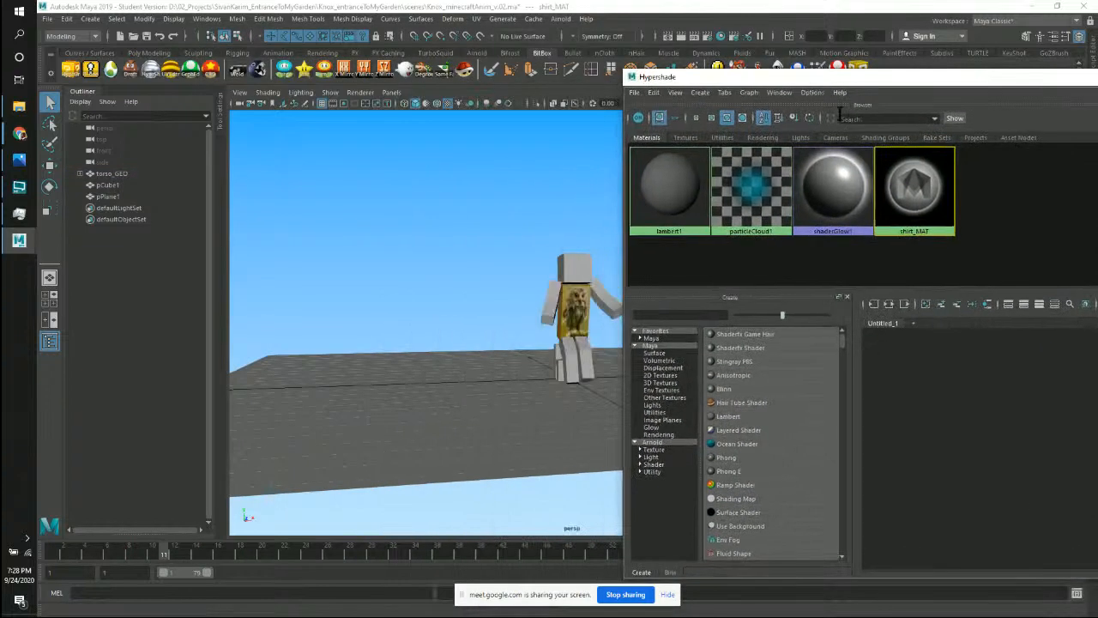
alt+drag(477, 202, 364, 187)
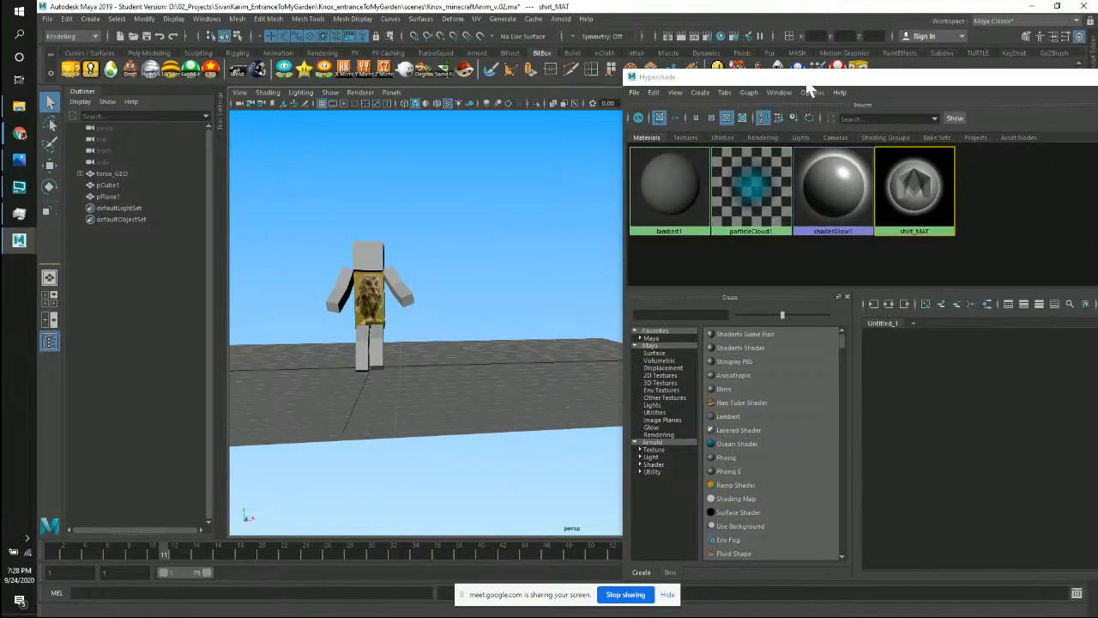
drag(820, 76, 489, 89)
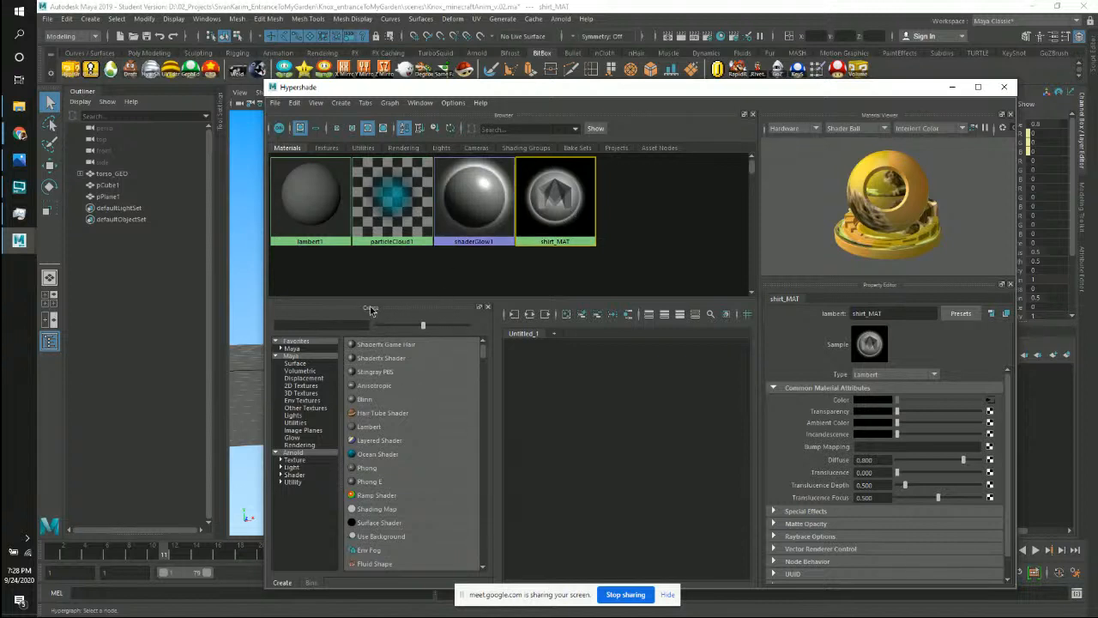
Browse the Hypershade's list of creatable nodes and filter it by "Lambert".
scroll(425, 410, down, 10)
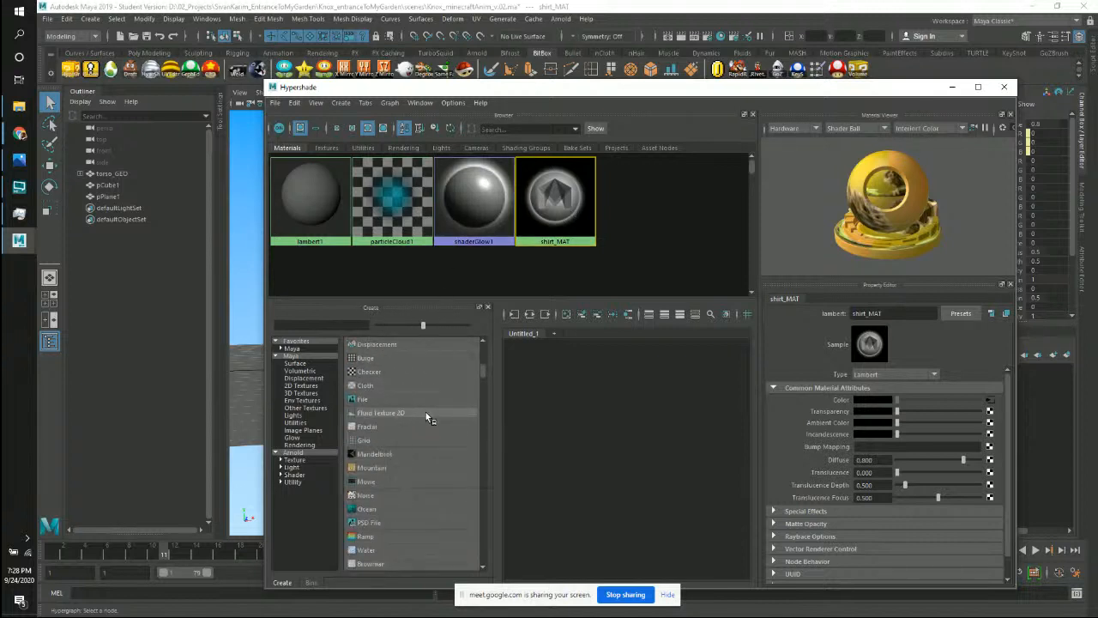
scroll(434, 424, down, 6)
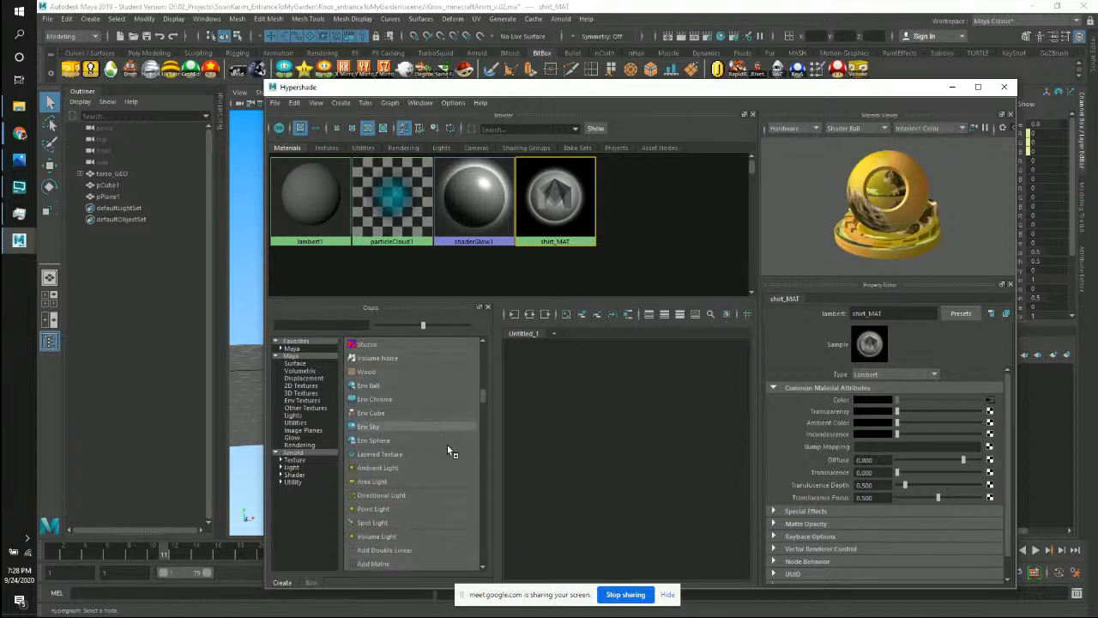
scroll(456, 468, down, 5)
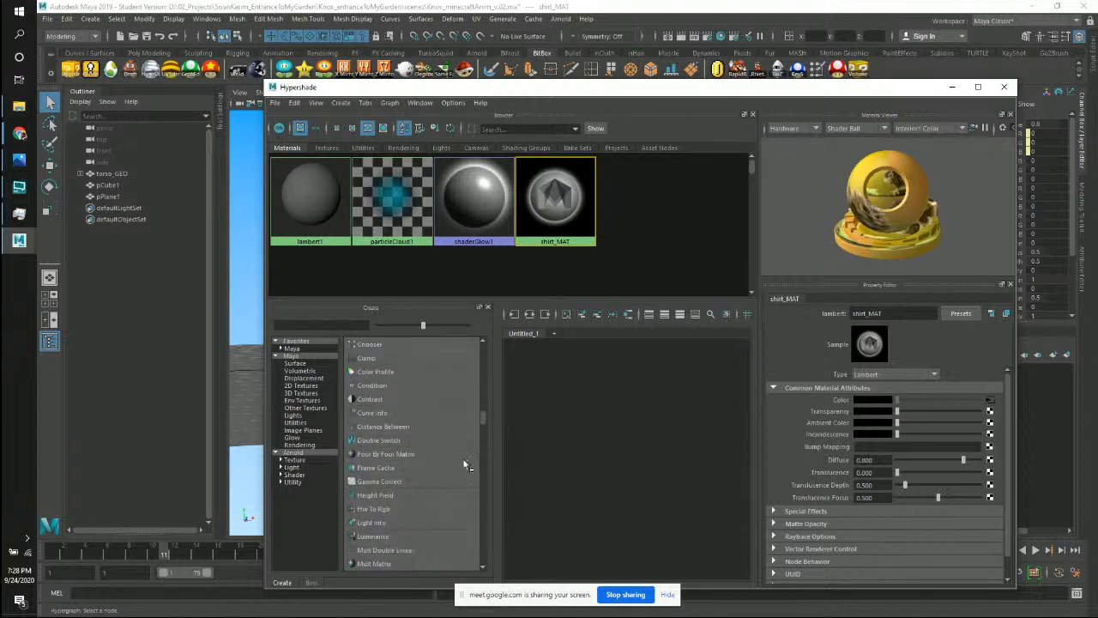
drag(481, 426, 489, 345)
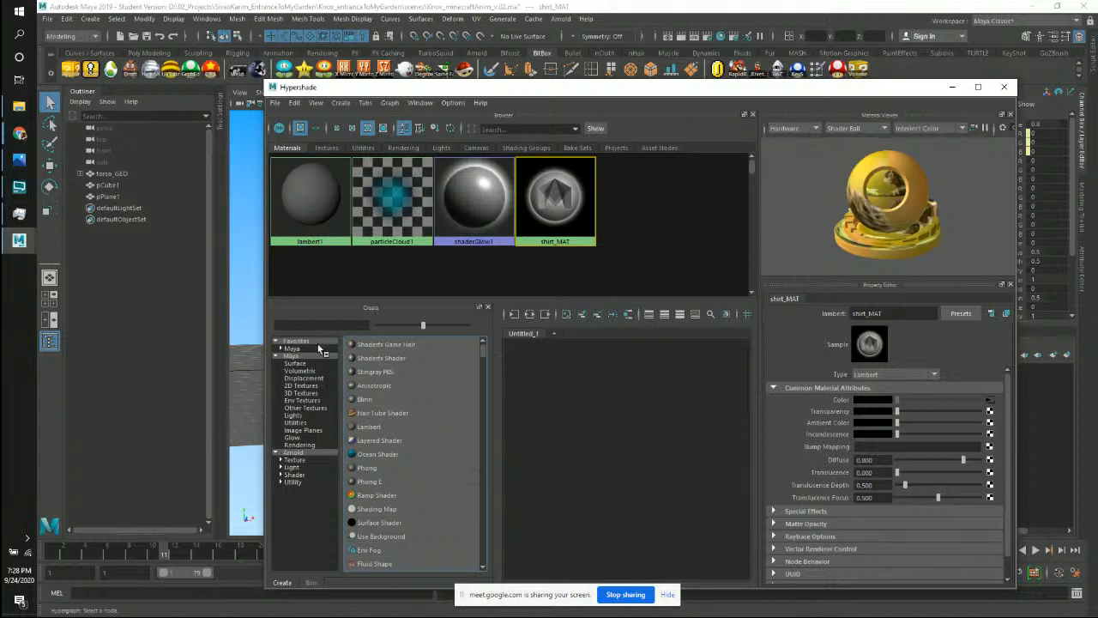
click(340, 323)
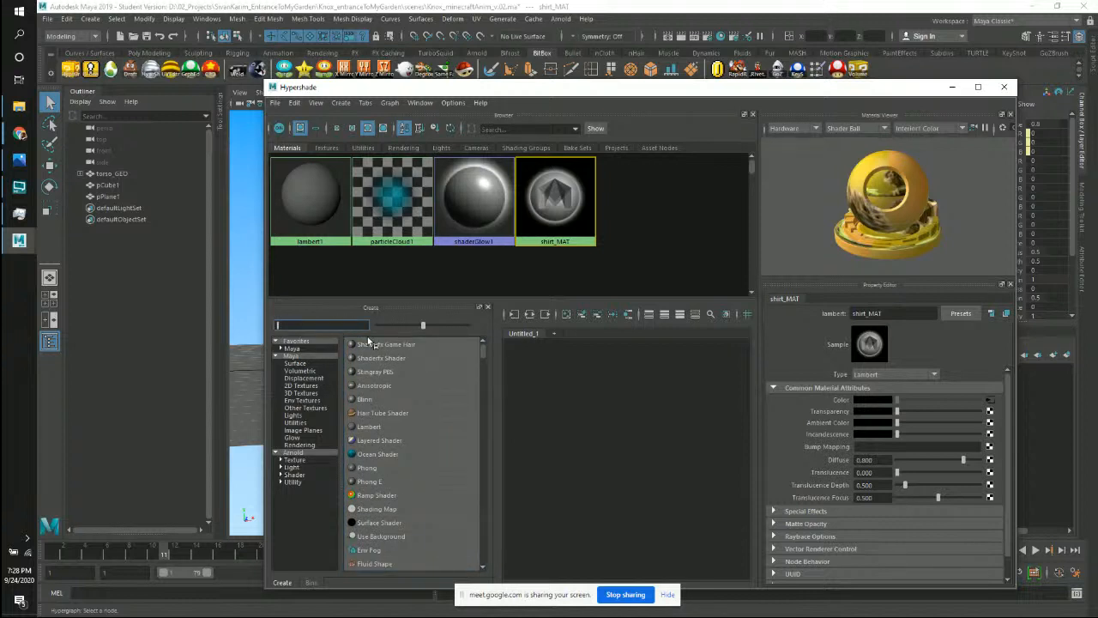
text(lambert)
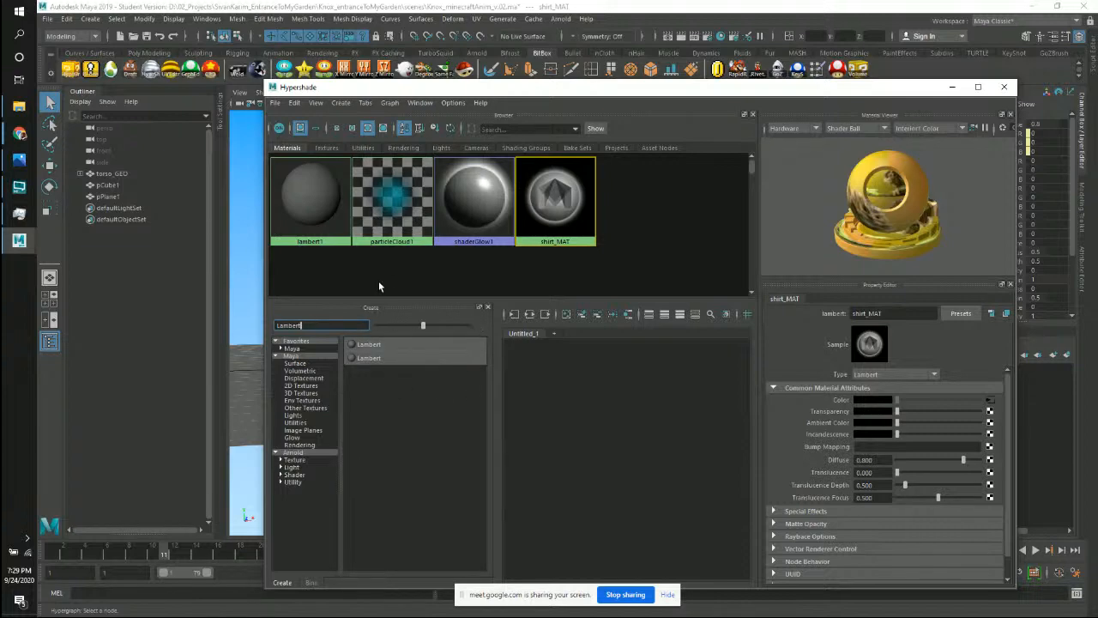
Select the lambert1 material beside the uncovered viewport and compare it with the character's untextured grey parts.
drag(441, 88, 807, 123)
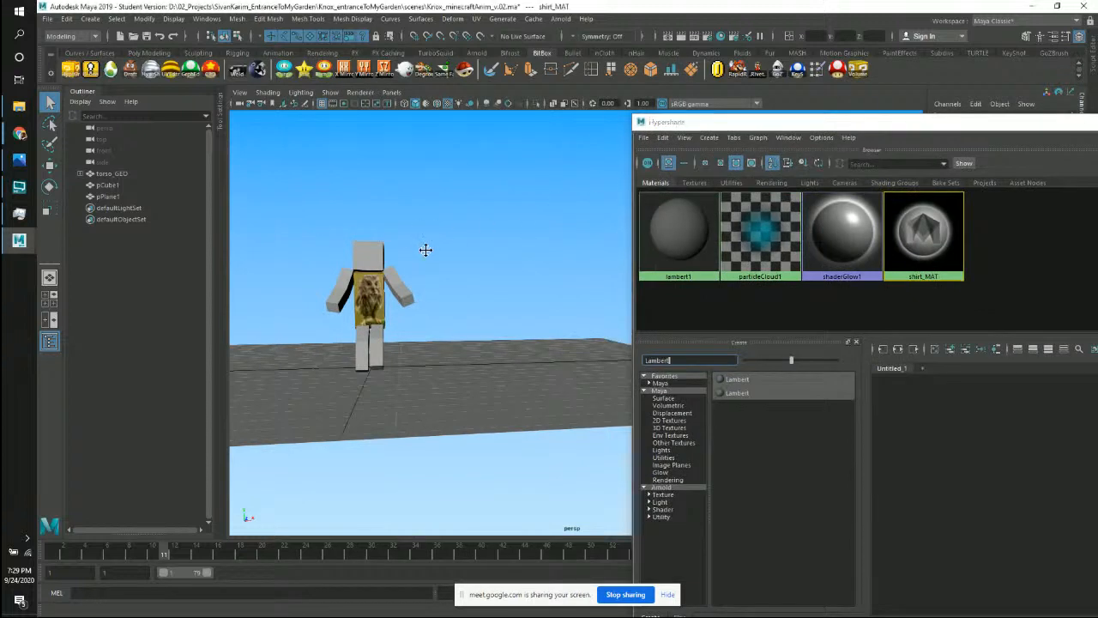
alt+drag(423, 248, 497, 258)
click(685, 256)
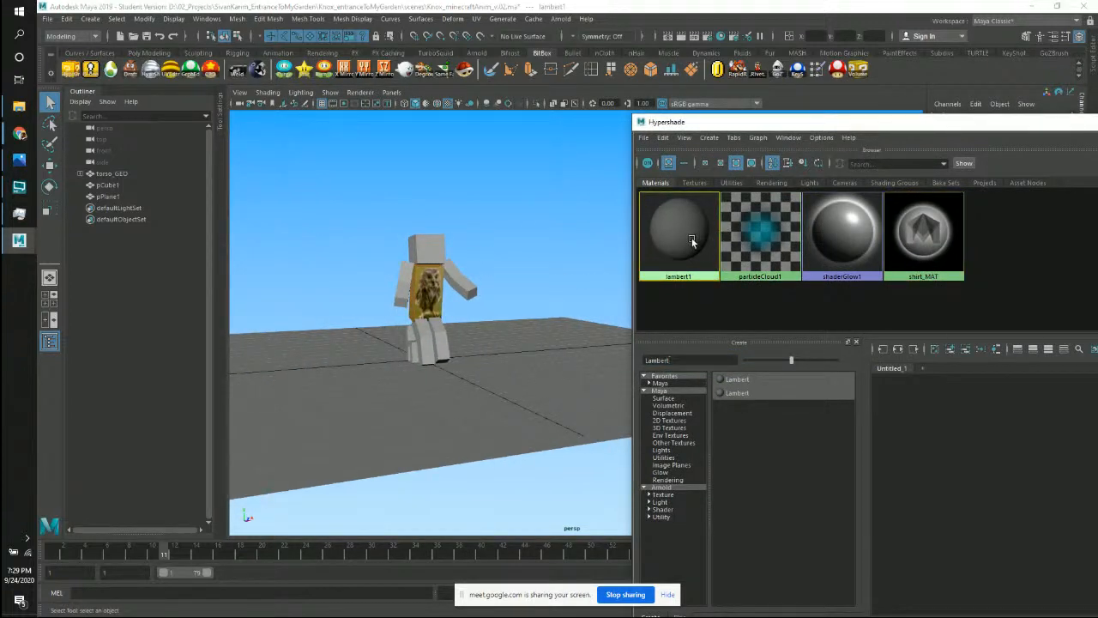
alt+drag(480, 282, 375, 338)
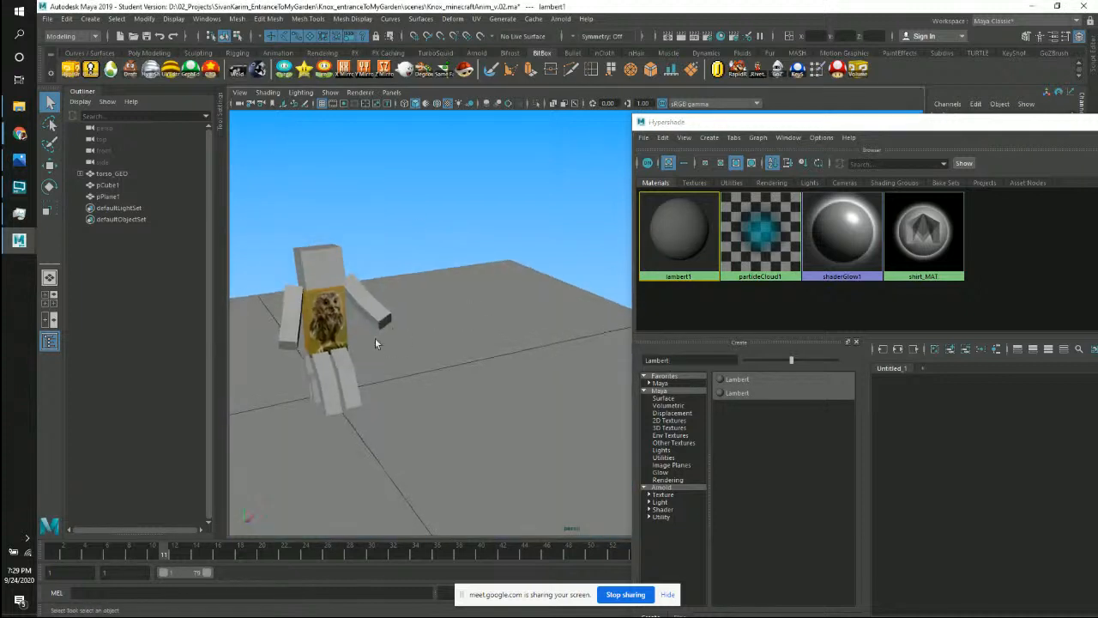
Create a polygon sphere and move it onto the ground plane beside the character.
shift+right_click(386, 386)
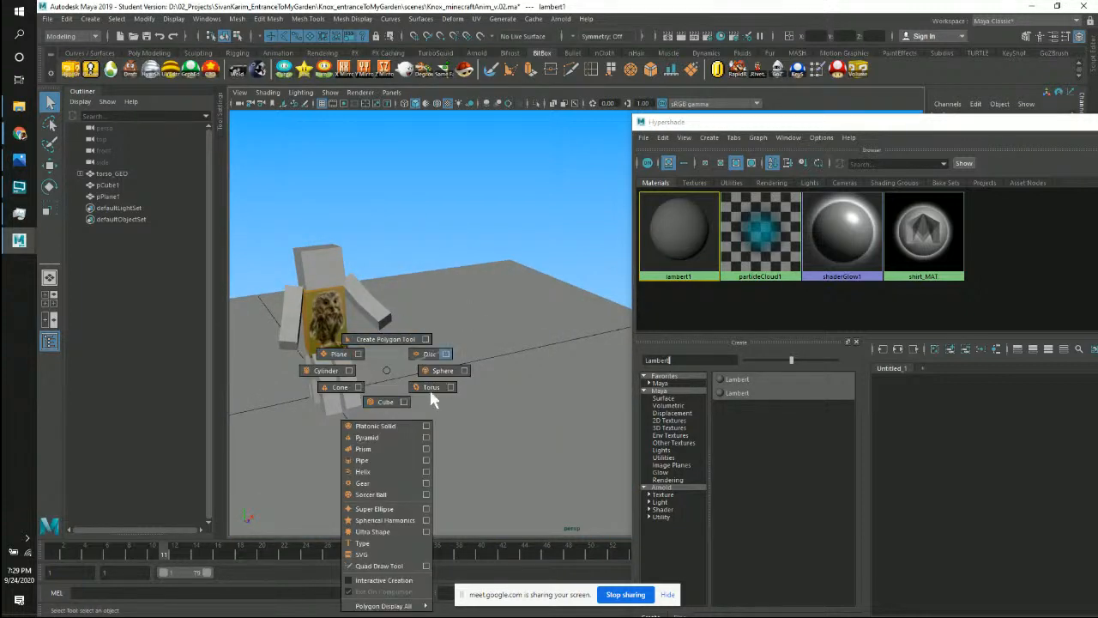
click(443, 370)
alt+drag(412, 390, 514, 281)
alt+right_drag(513, 281, 446, 314)
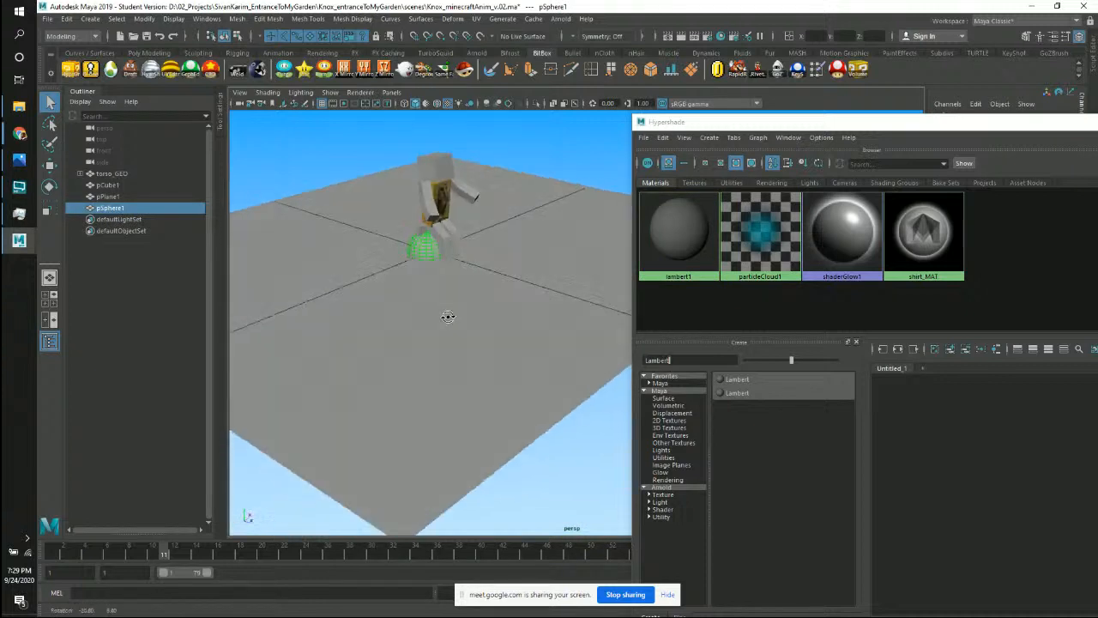
alt+drag(446, 314, 431, 367)
key(w)
alt+drag(385, 314, 422, 239)
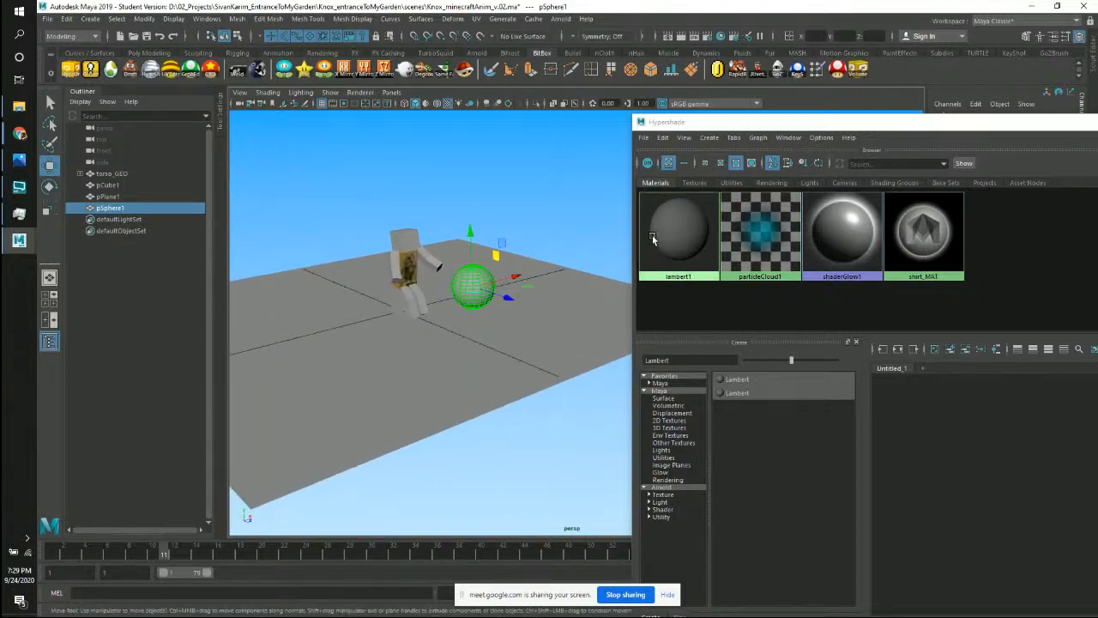
Set the lambert1 material's color to yellow and place the Hypershade so the character, plane and sphere can be seen.
drag(730, 124, 526, 85)
click(456, 186)
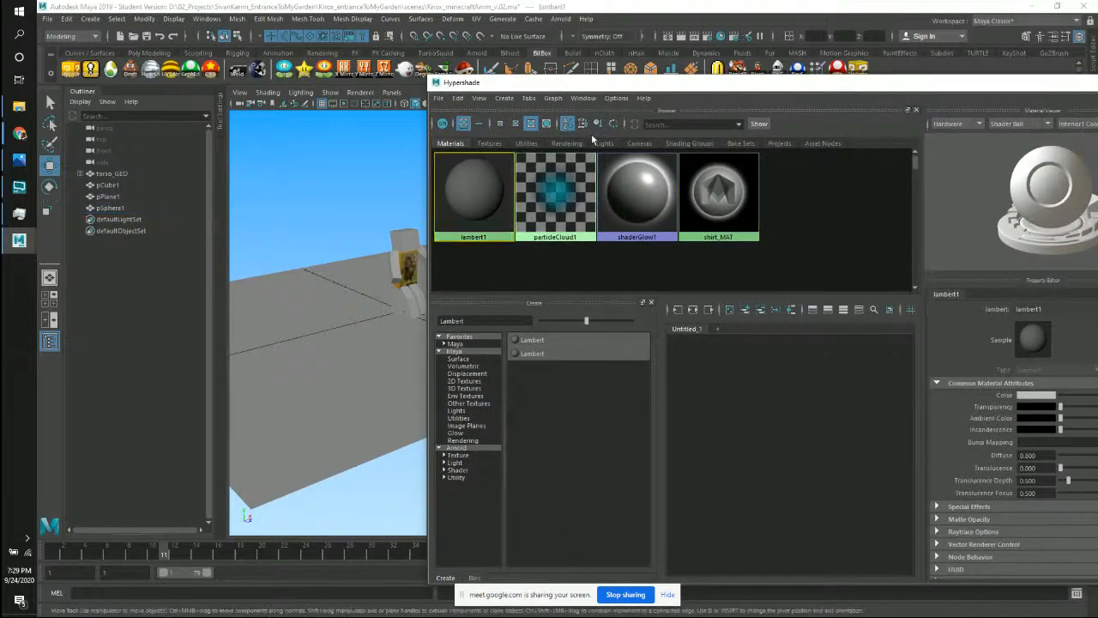
drag(617, 90, 250, 244)
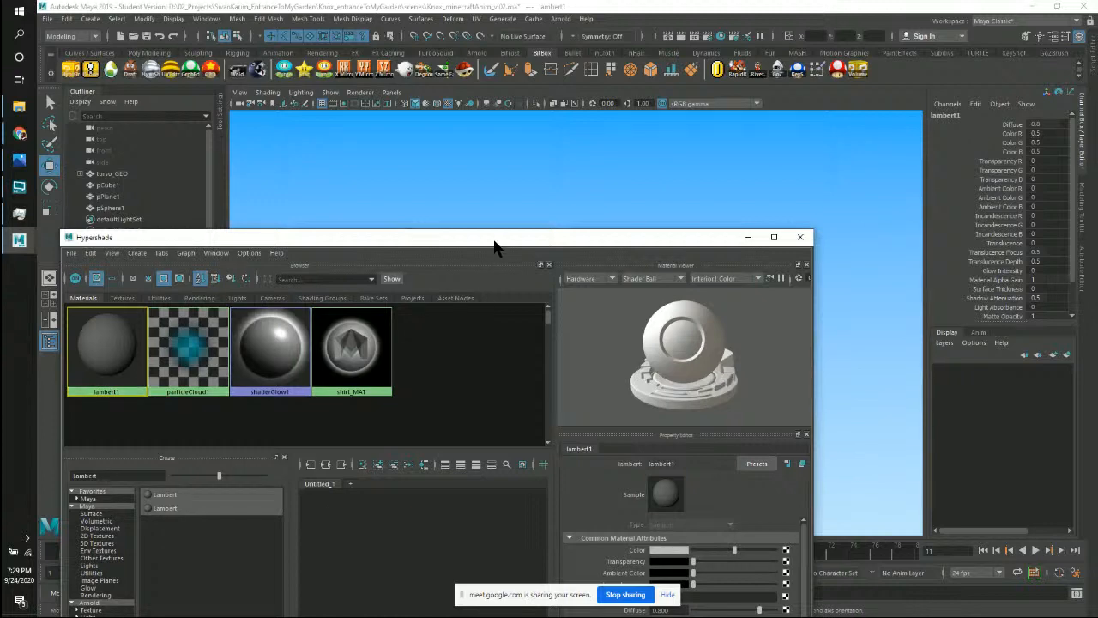
drag(495, 240, 417, 167)
click(601, 477)
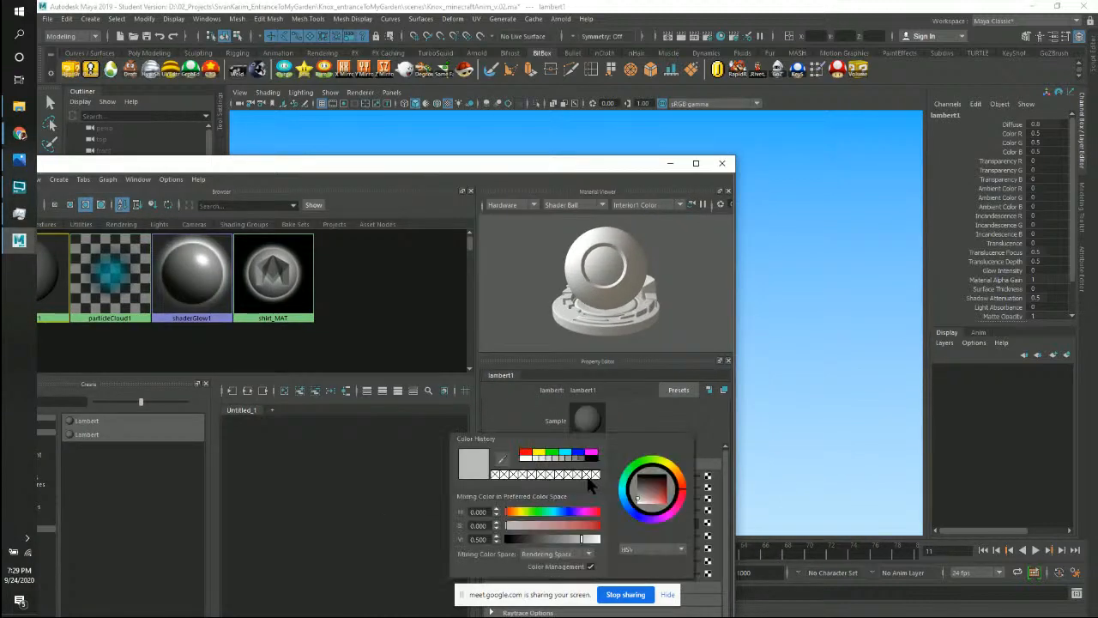
click(554, 451)
drag(547, 164, 1097, 171)
alt+drag(483, 231, 515, 308)
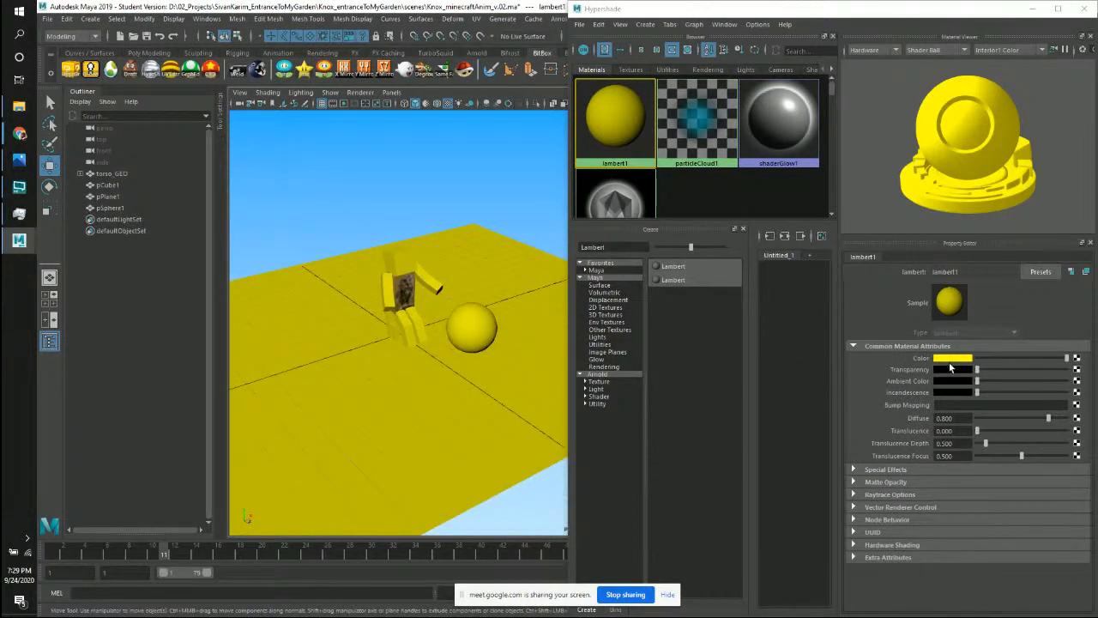
Undo the yellow color change on the lambert1 material.
click(513, 199)
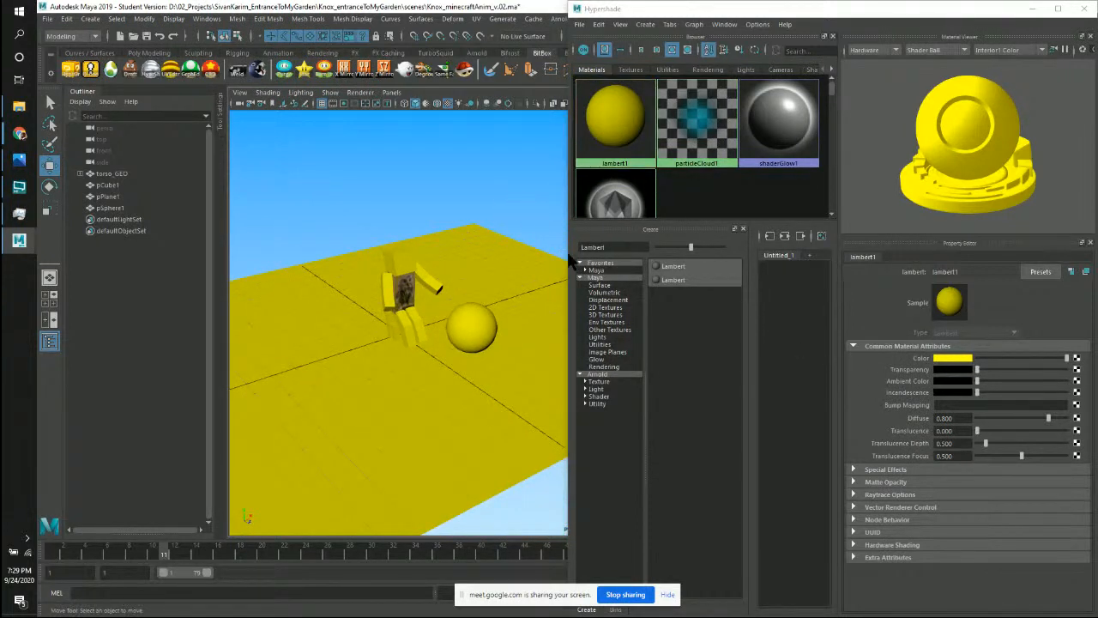
key(ctrl+z)
key(ctrl+z)
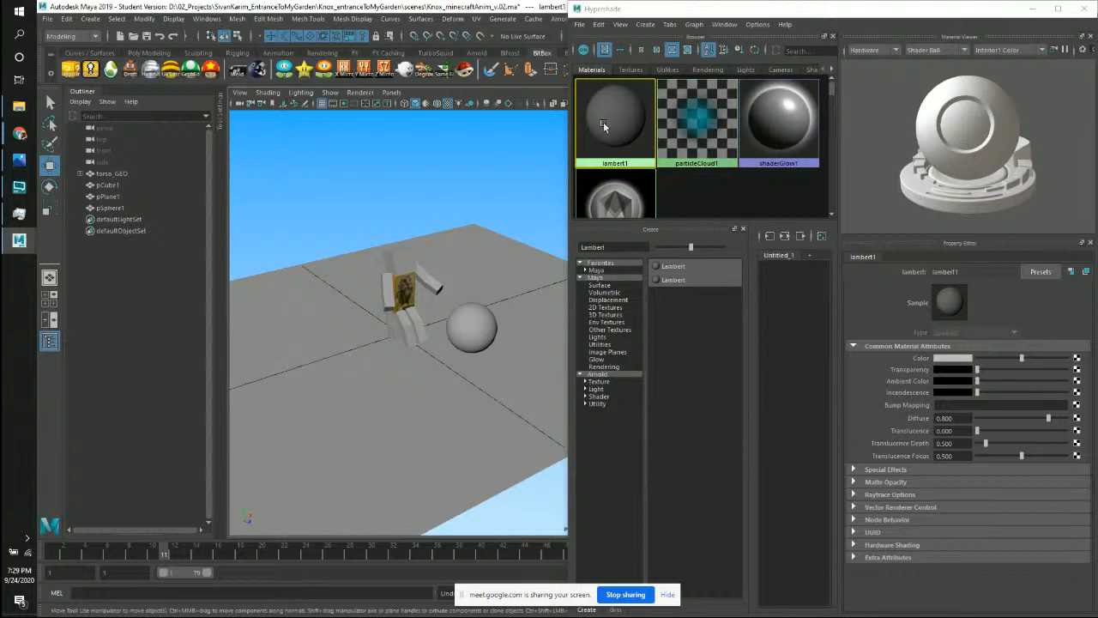
Inspect the attributes of the default particleCloud1 and shaderGlow1 materials.
click(700, 110)
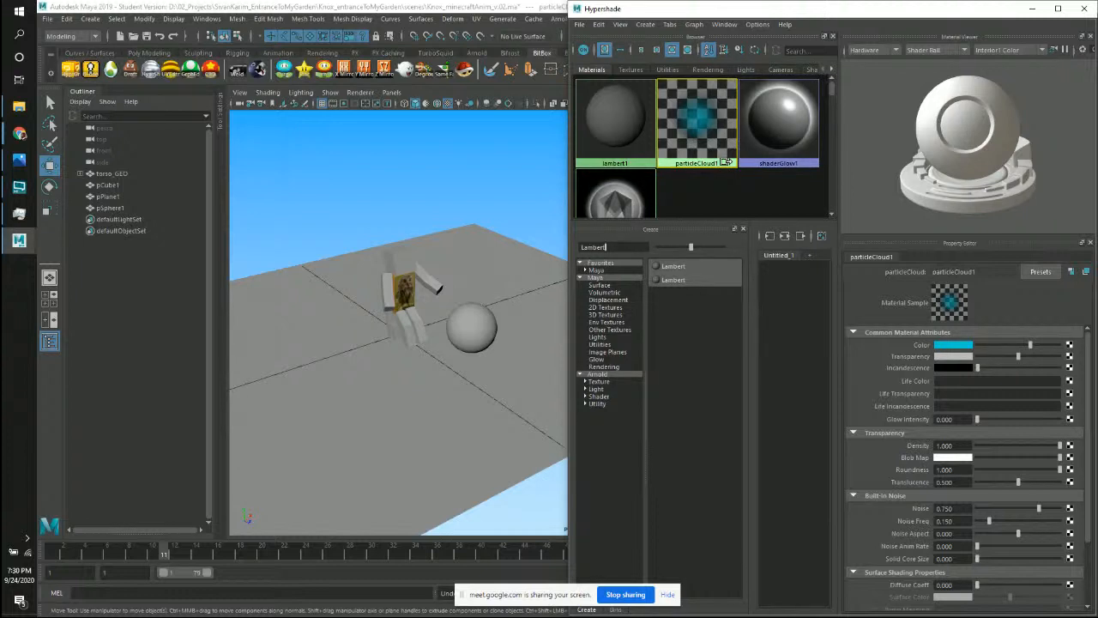
click(781, 135)
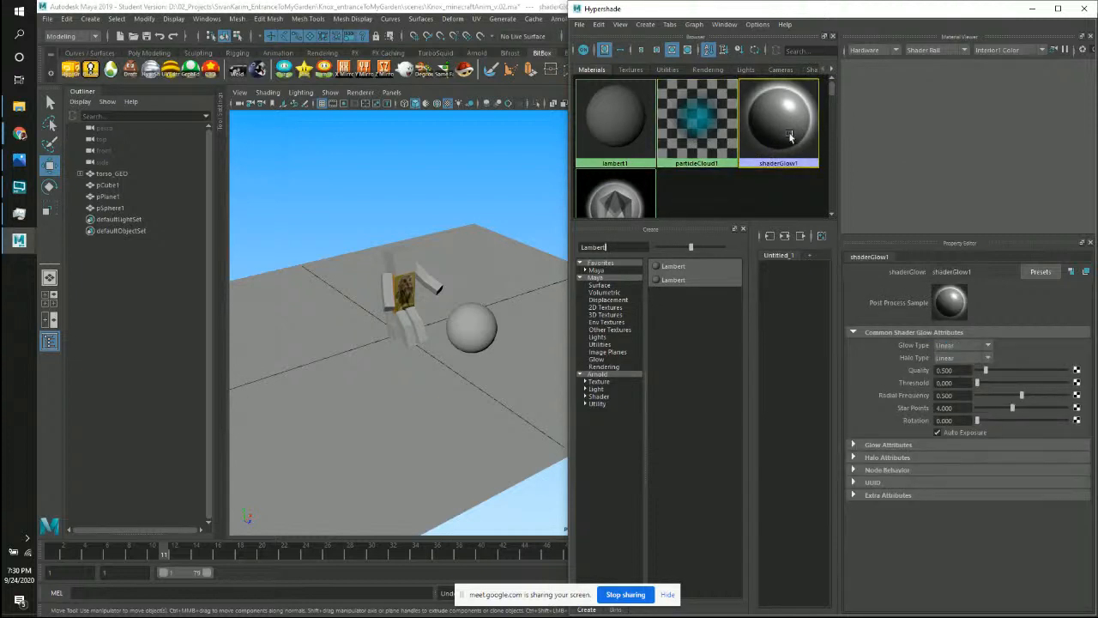
Compare the attributes of the lambert1, particleCloud1, shaderGlow1 and shirt_MAT materials.
click(696, 125)
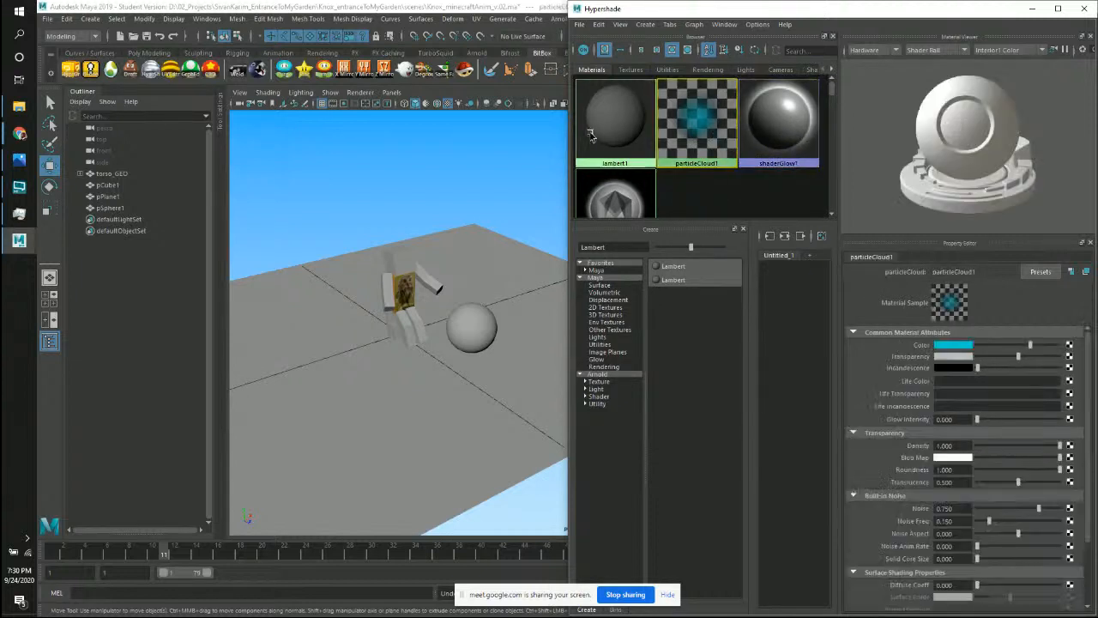
click(591, 135)
click(715, 131)
click(779, 129)
click(628, 207)
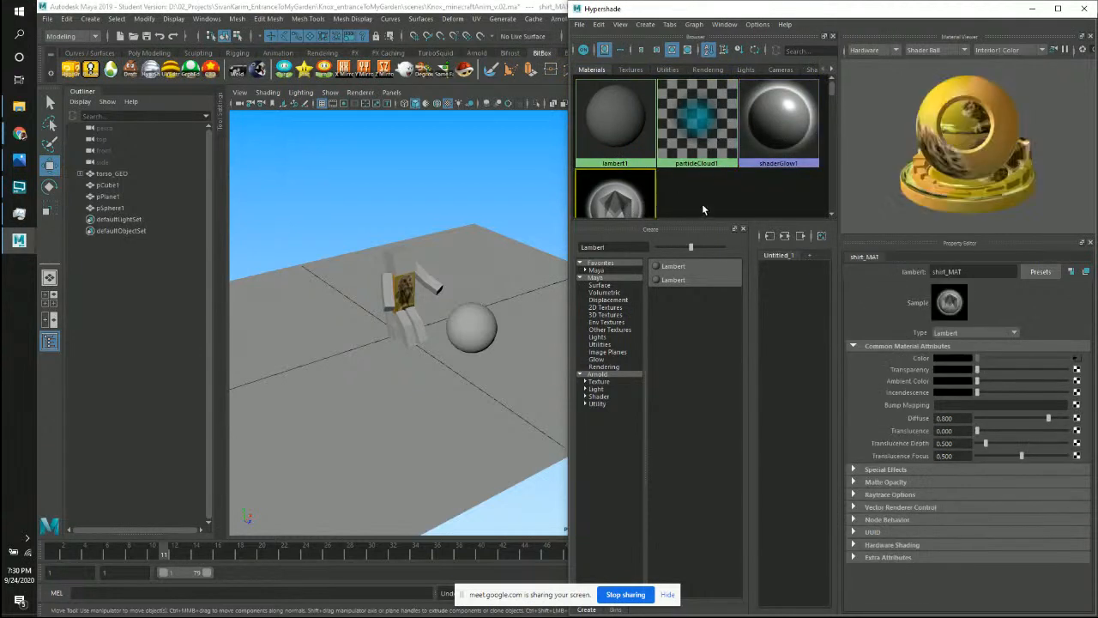
Create a new Lambert material and frame a close front view of the owl-shirt character beside the Hypershade.
click(635, 247)
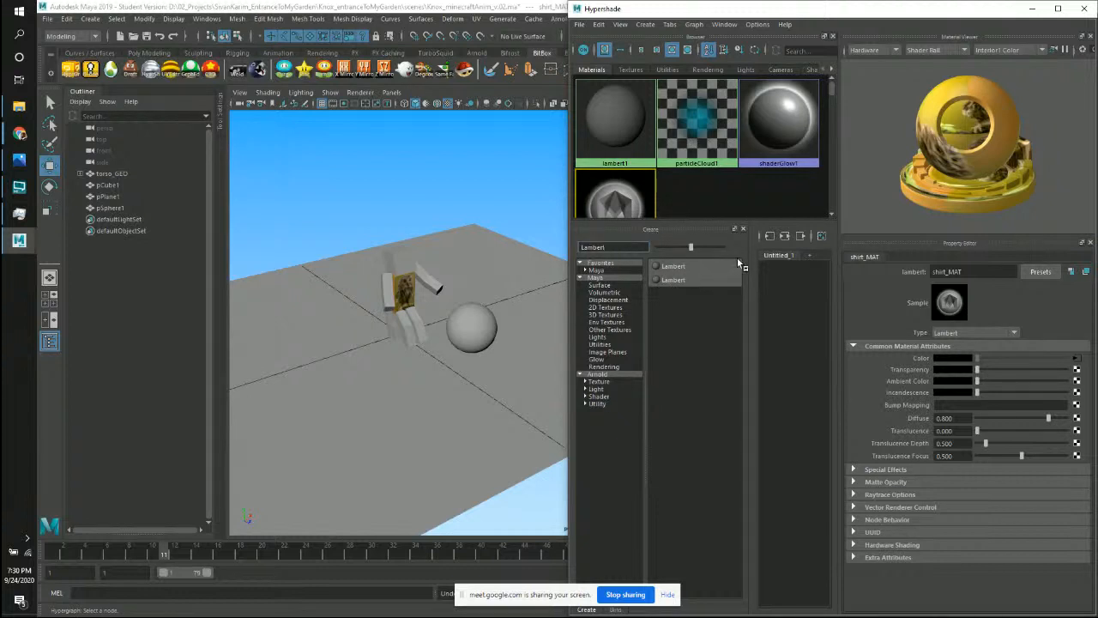
click(695, 266)
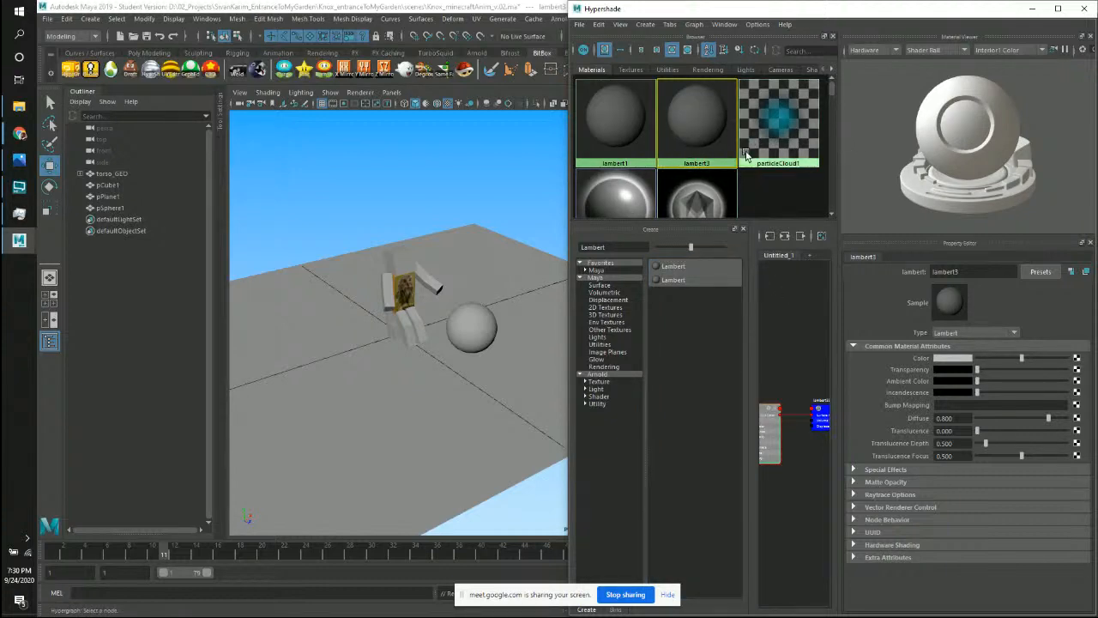
drag(797, 14, 745, 47)
alt+drag(494, 220, 412, 225)
scroll(466, 257, up, 6)
alt+middle_drag(412, 225, 432, 343)
alt+drag(431, 343, 419, 257)
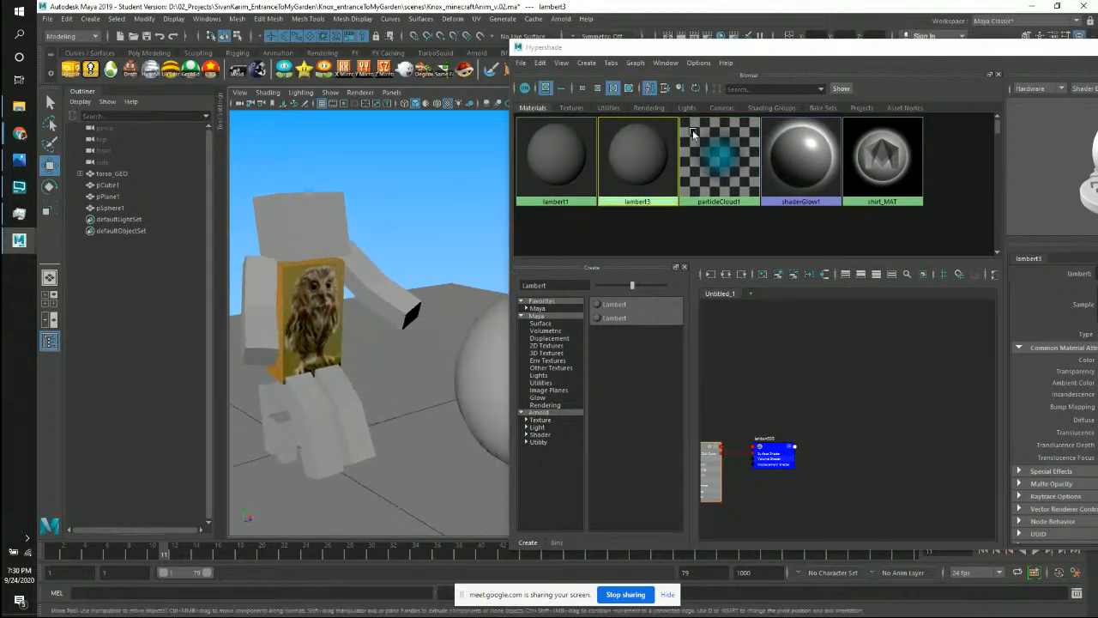
Search the Hypershade's node types for "blinn" and create a Blinn material.
drag(746, 50, 578, 53)
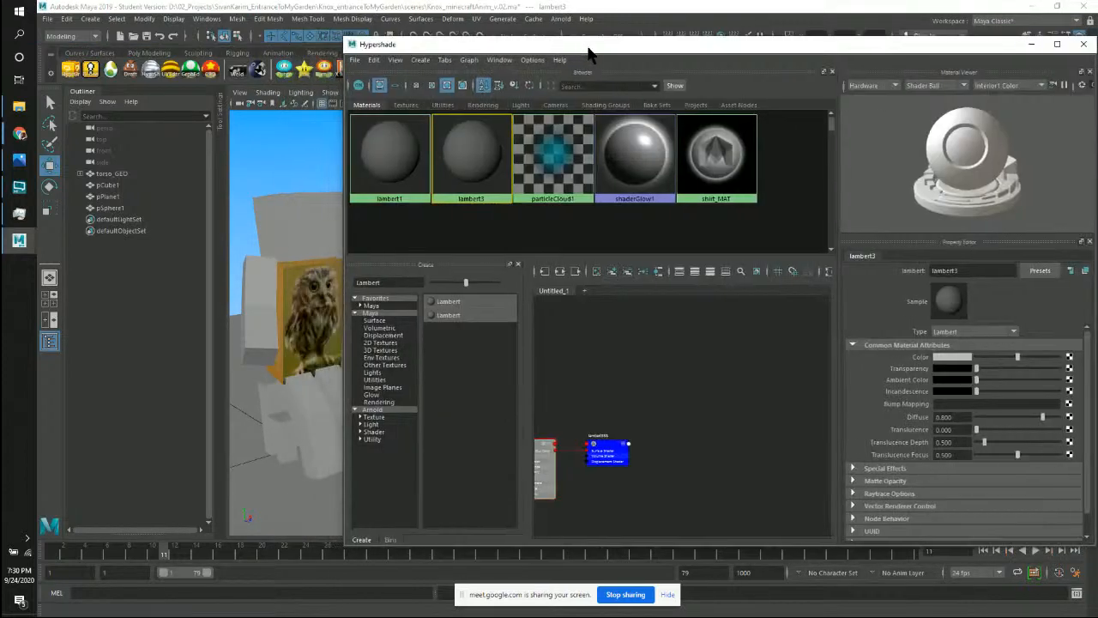
drag(405, 283, 304, 284)
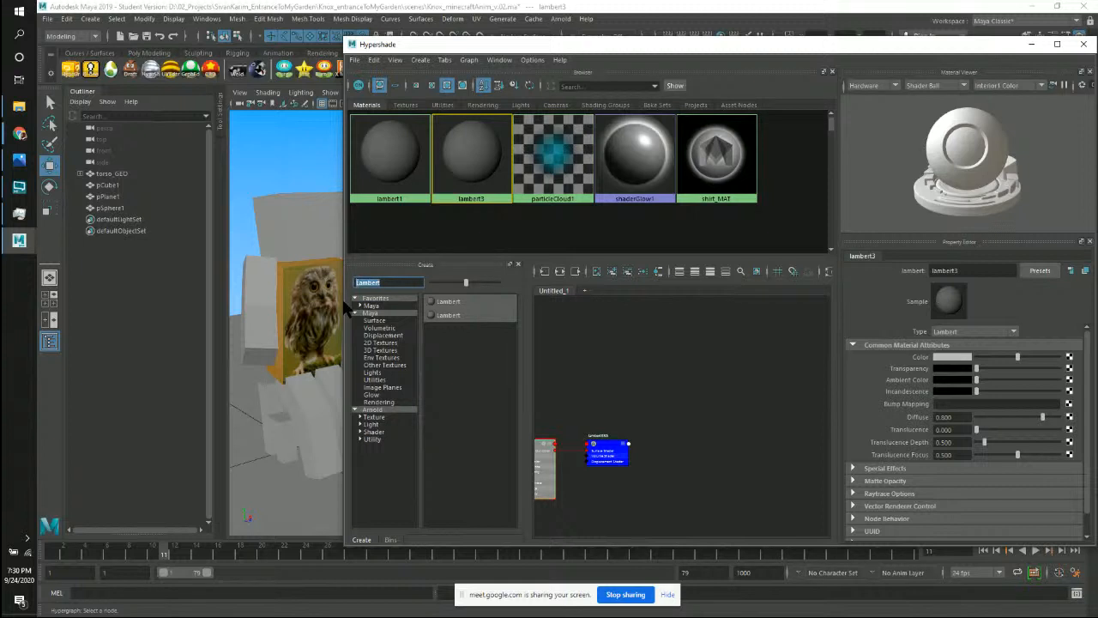
key(BackSpace)
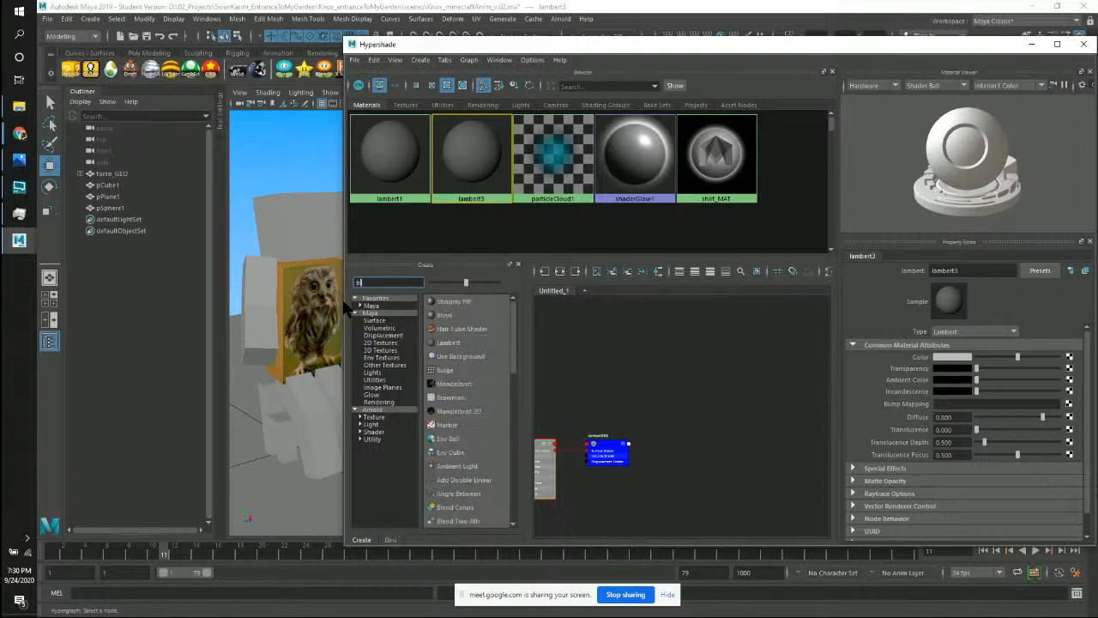
text(blinn)
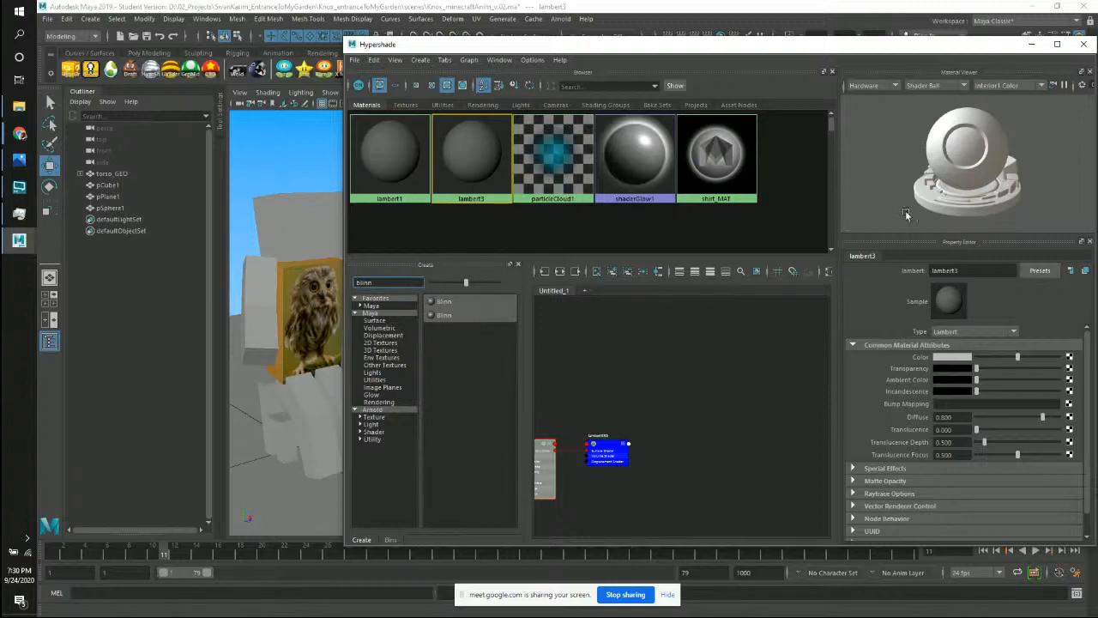
drag(763, 46, 814, 49)
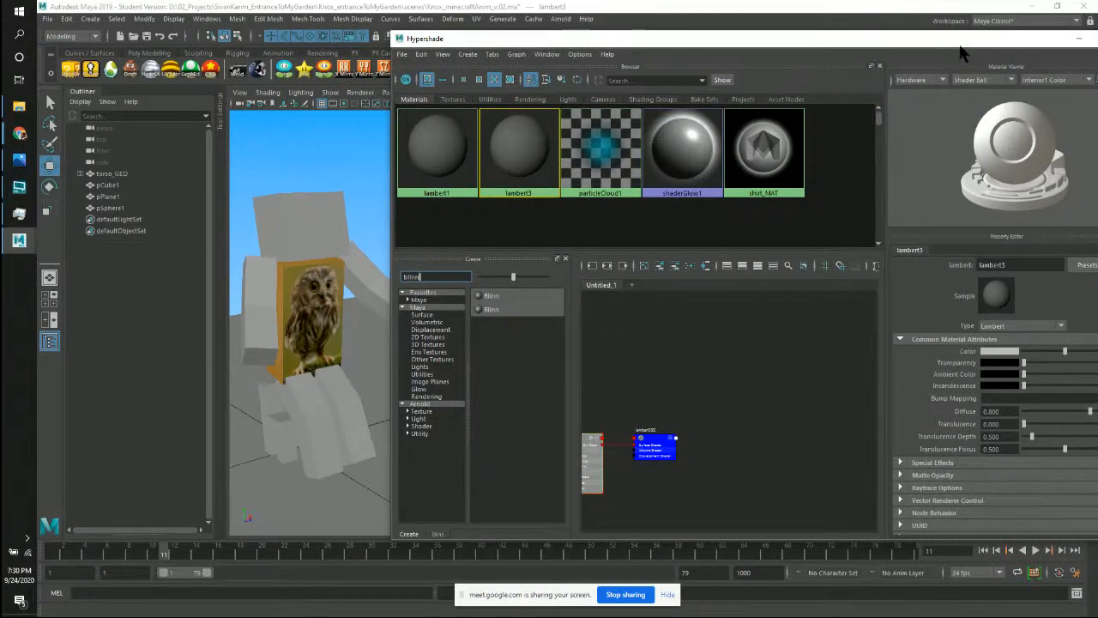
drag(959, 47, 952, 51)
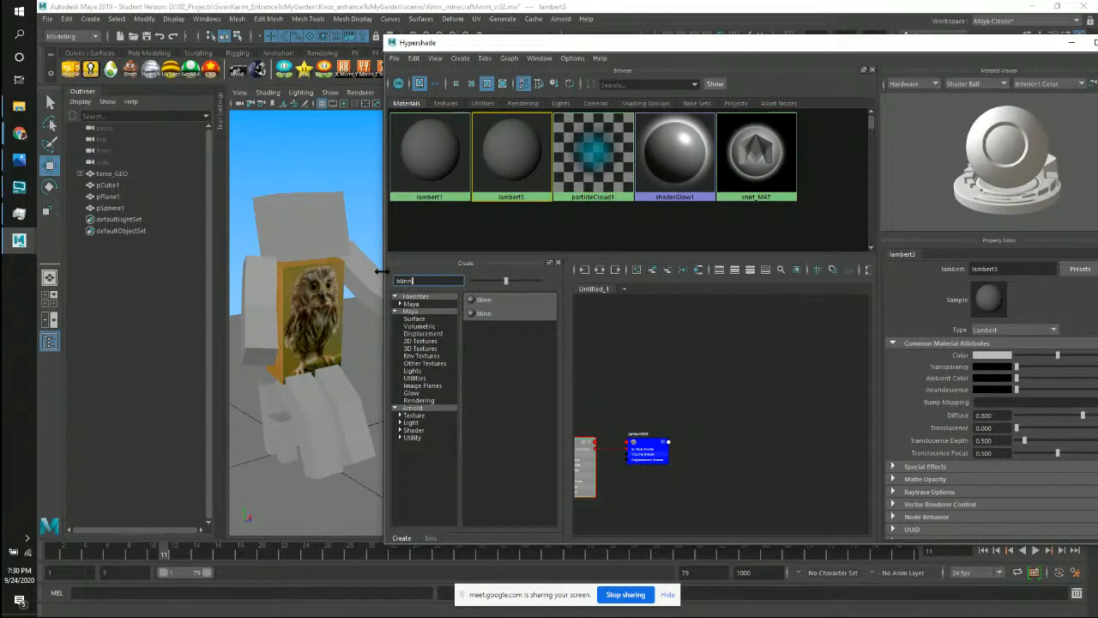
click(489, 301)
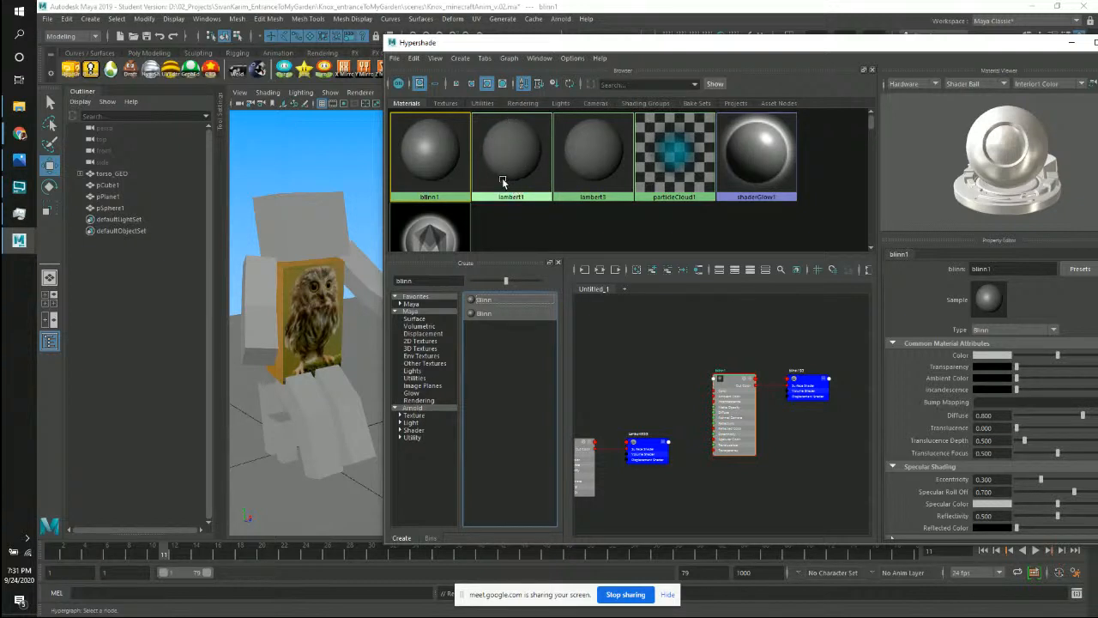
Assign the blinn1 material to the character's head and check its shading from several angles.
click(423, 164)
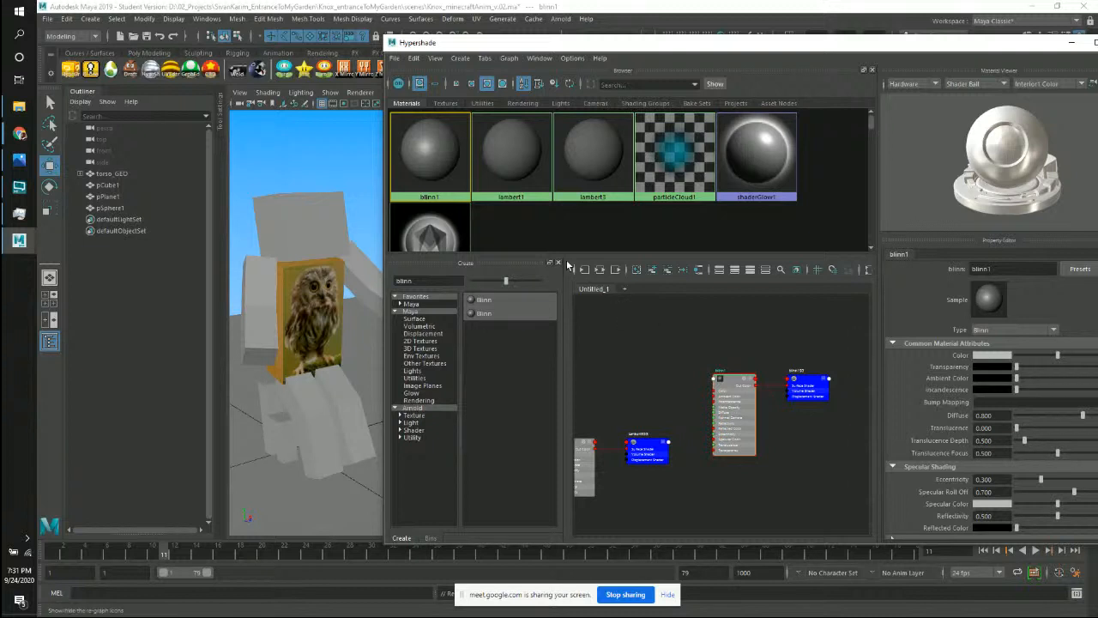
middle_drag(418, 187, 348, 296)
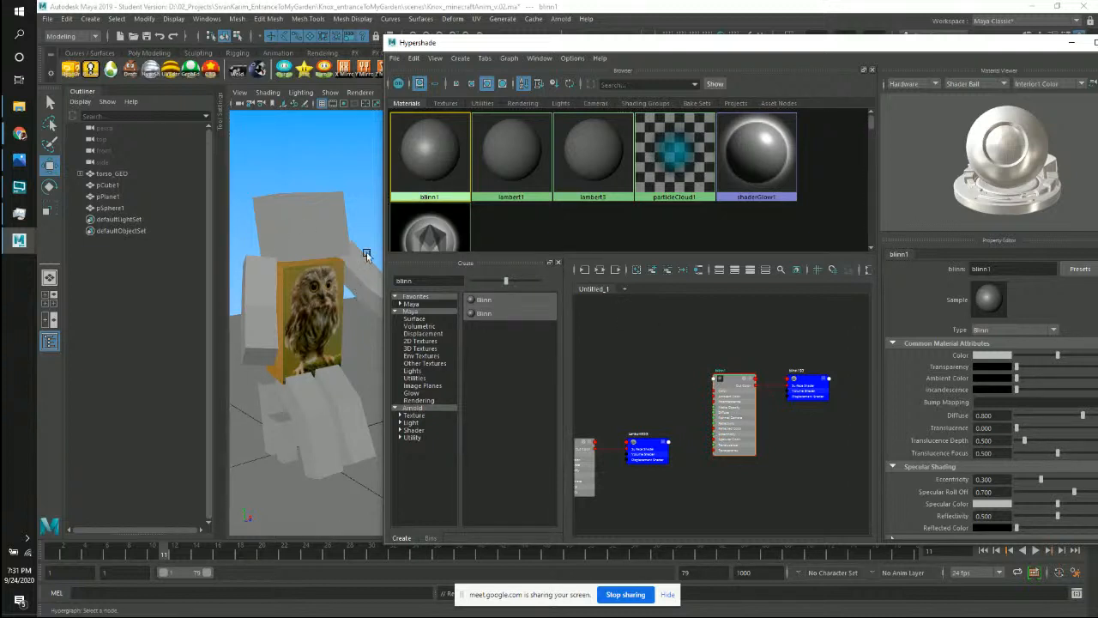
middle_drag(433, 178, 292, 228)
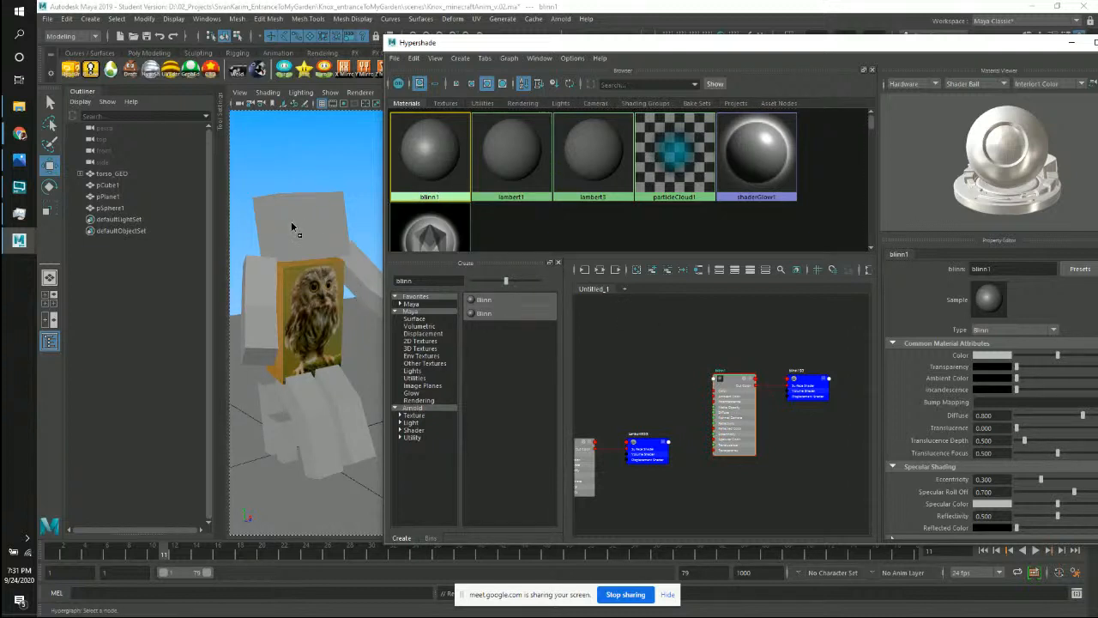
click(303, 213)
alt+drag(304, 211, 354, 203)
alt+middle_drag(354, 203, 361, 232)
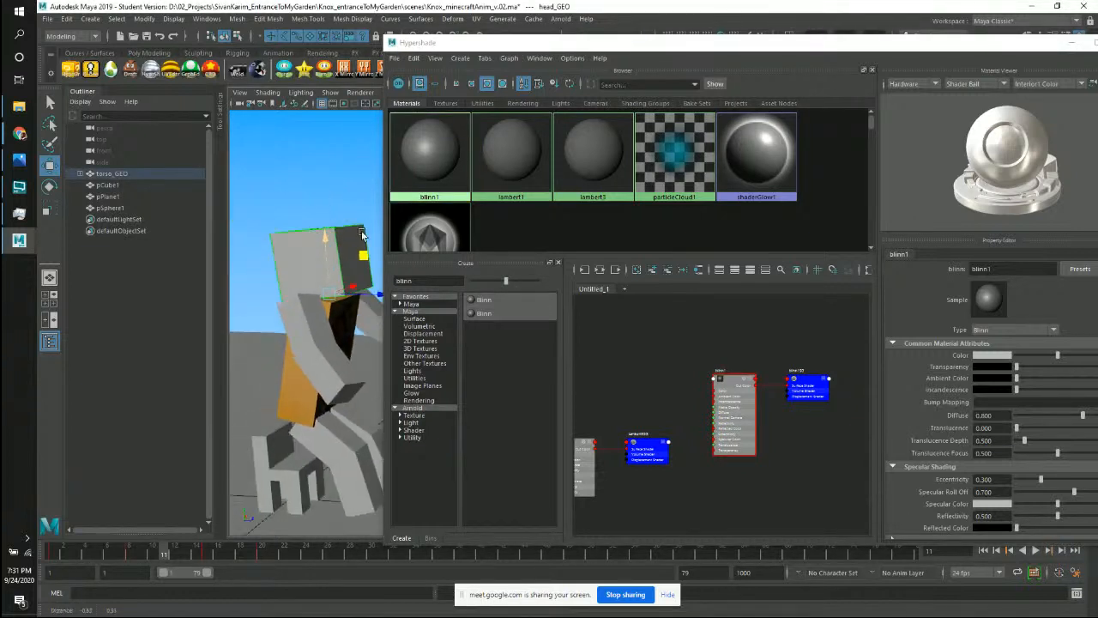
alt+drag(361, 233, 381, 263)
right_drag(434, 170, 439, 140)
mouse_move(314, 177)
alt+mouse_down()
mouse_move(295, 156)
mouse_move(299, 172)
alt+mouse_up()
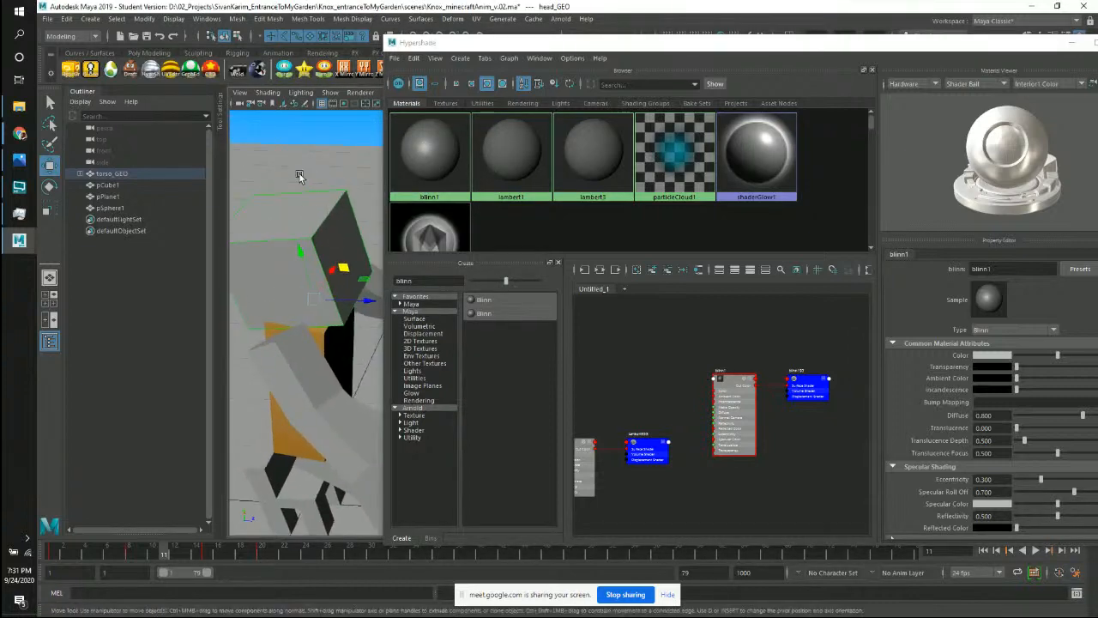
click(320, 138)
alt+drag(320, 137, 324, 180)
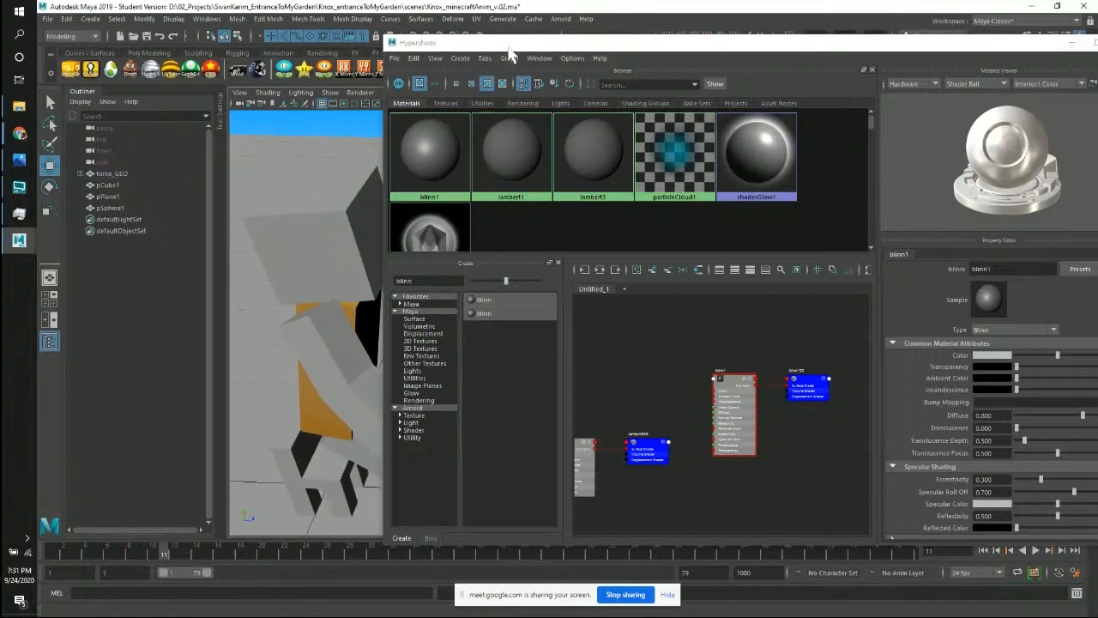
Display the character's head in smooth mesh preview and examine the Blinn highlight up close.
drag(508, 46, 780, 100)
alt+right_drag(480, 171, 249, 208)
alt+drag(535, 300, 543, 281)
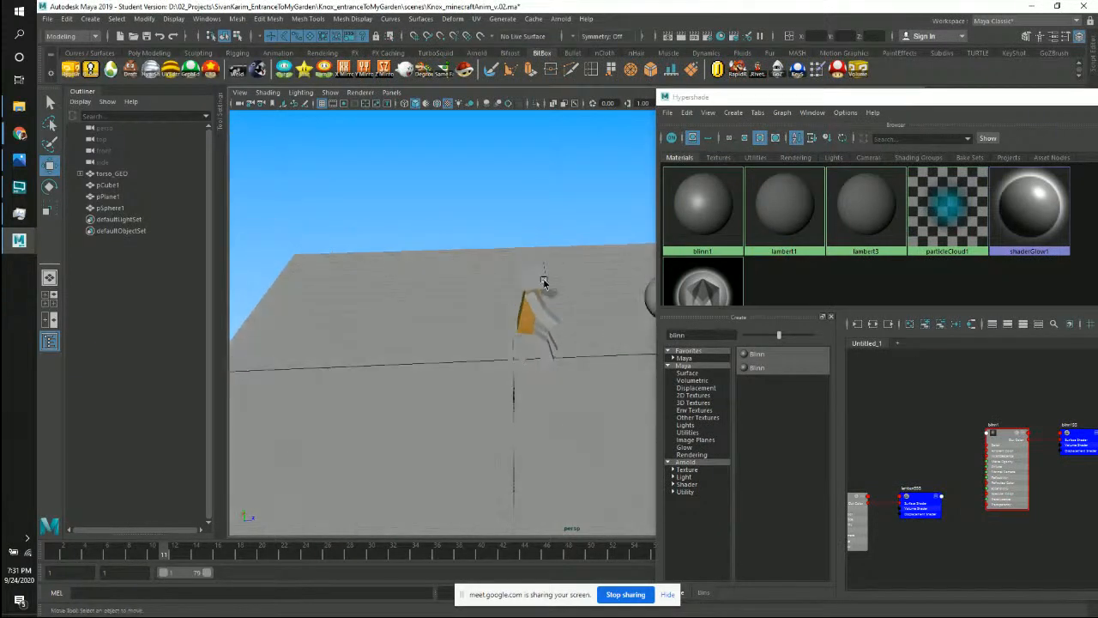
alt+middle_drag(543, 281, 494, 277)
alt+right_drag(495, 277, 480, 284)
alt+drag(480, 284, 436, 276)
click(405, 238)
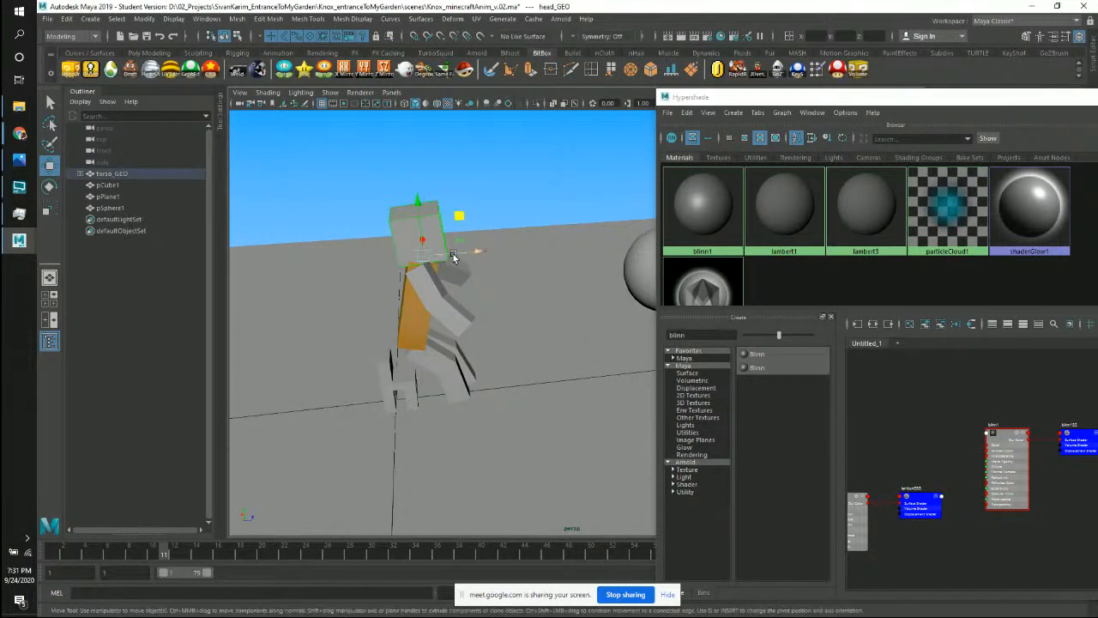
key(3)
alt+drag(476, 223, 431, 214)
alt+right_drag(431, 213, 435, 265)
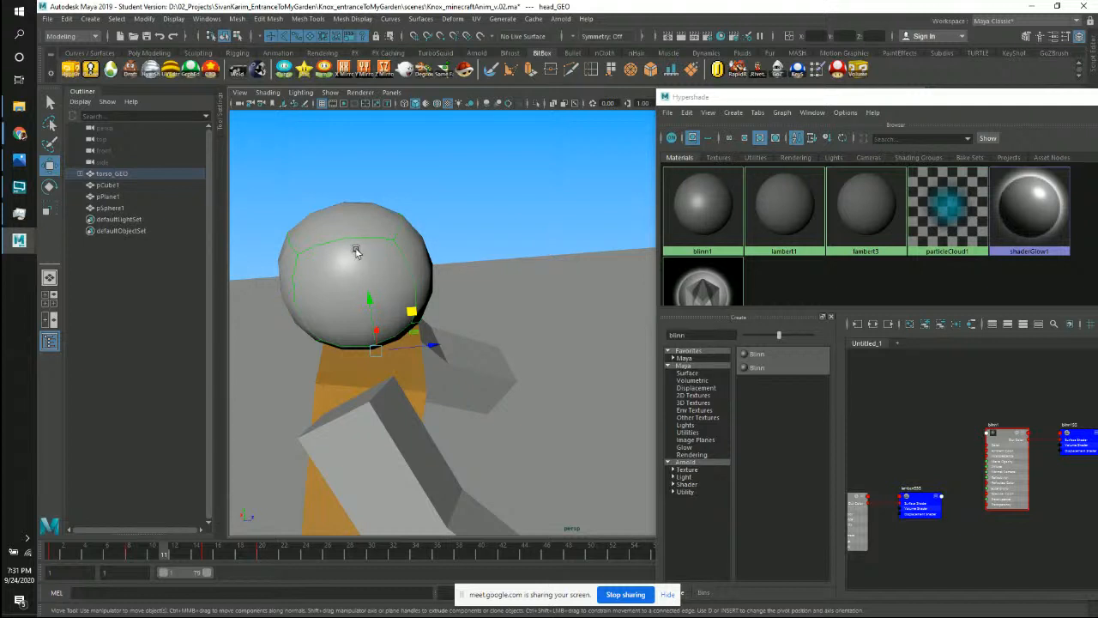
alt+drag(500, 238, 618, 331)
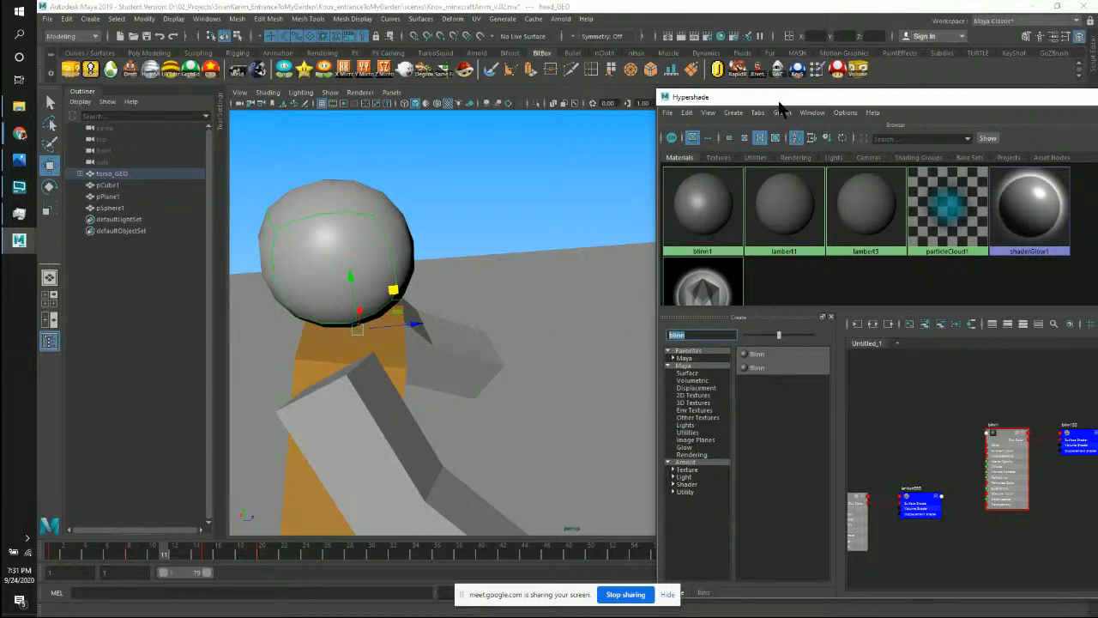
Search the Hypershade's node types for "phong" and create a Phong material, keeping the character's head in view.
drag(777, 104, 453, 64)
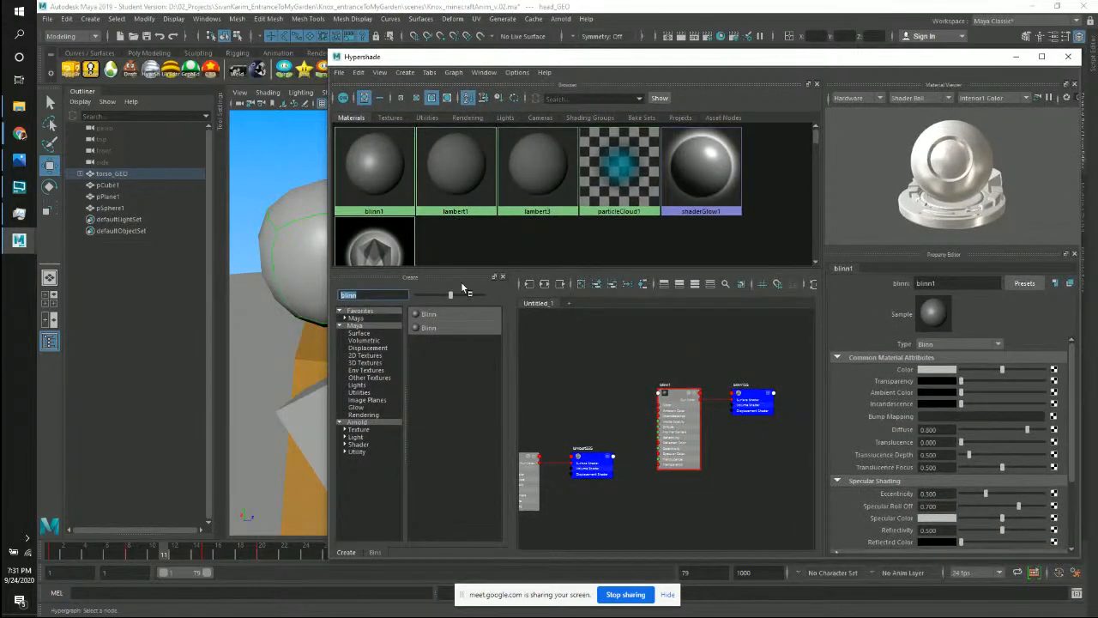
key(BackSpace)
text(phong)
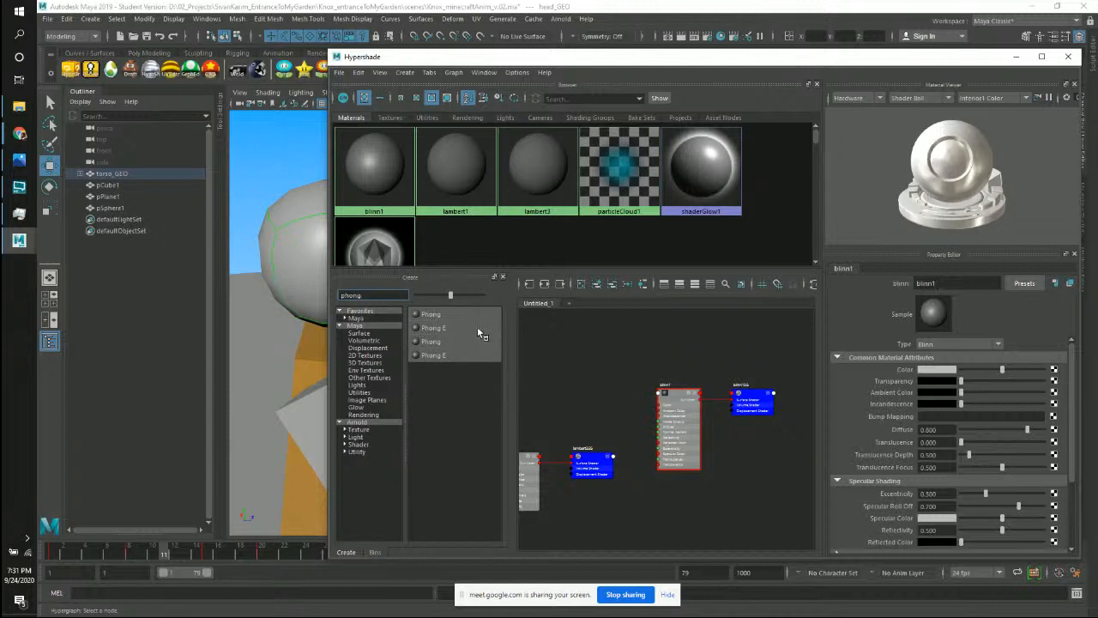
click(431, 315)
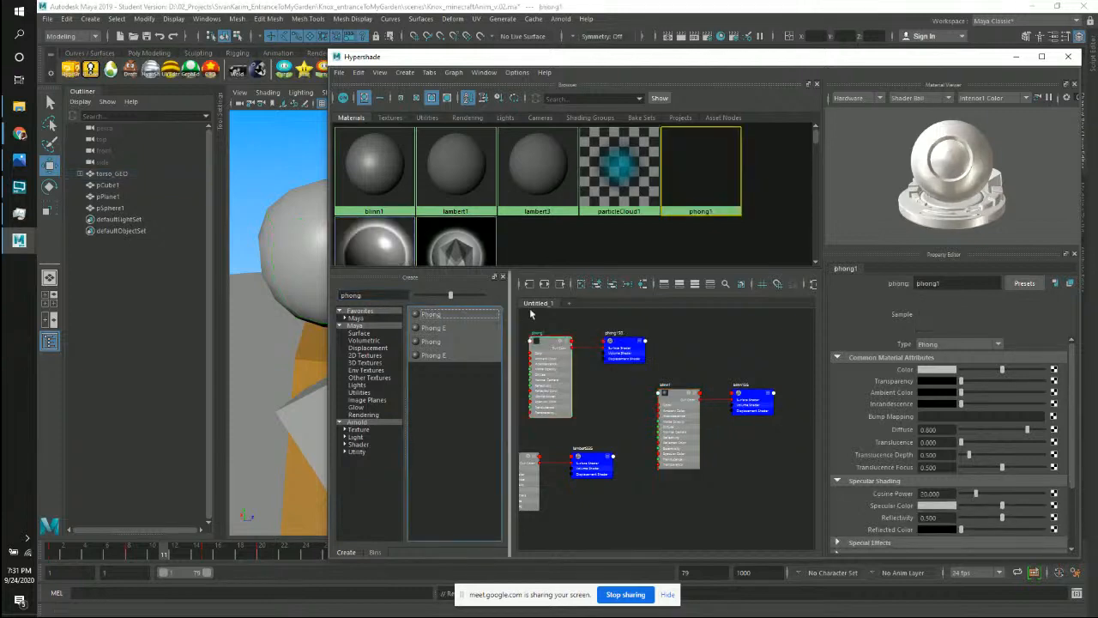
drag(506, 57, 649, 45)
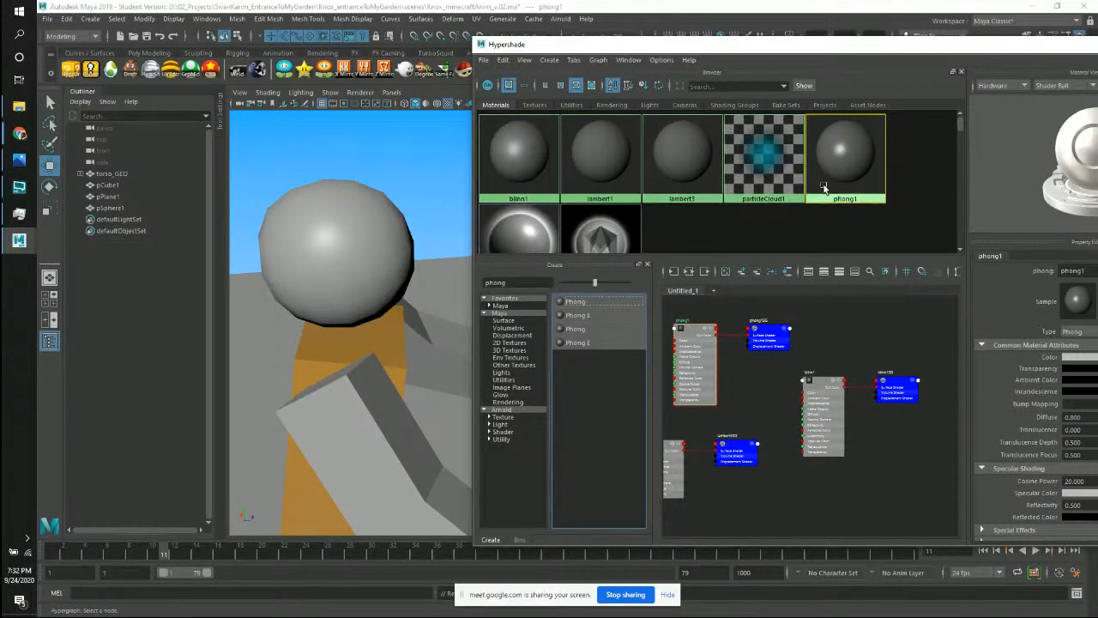
Clear the "phong" search filter so that all creatable node types are listed.
drag(841, 48, 672, 48)
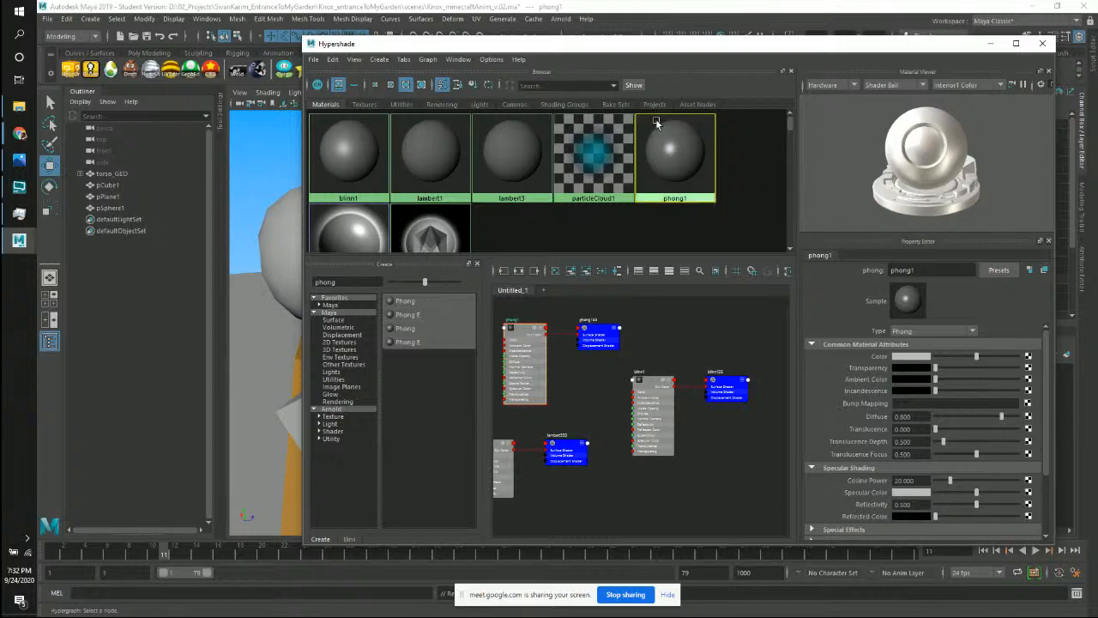
drag(669, 45, 691, 41)
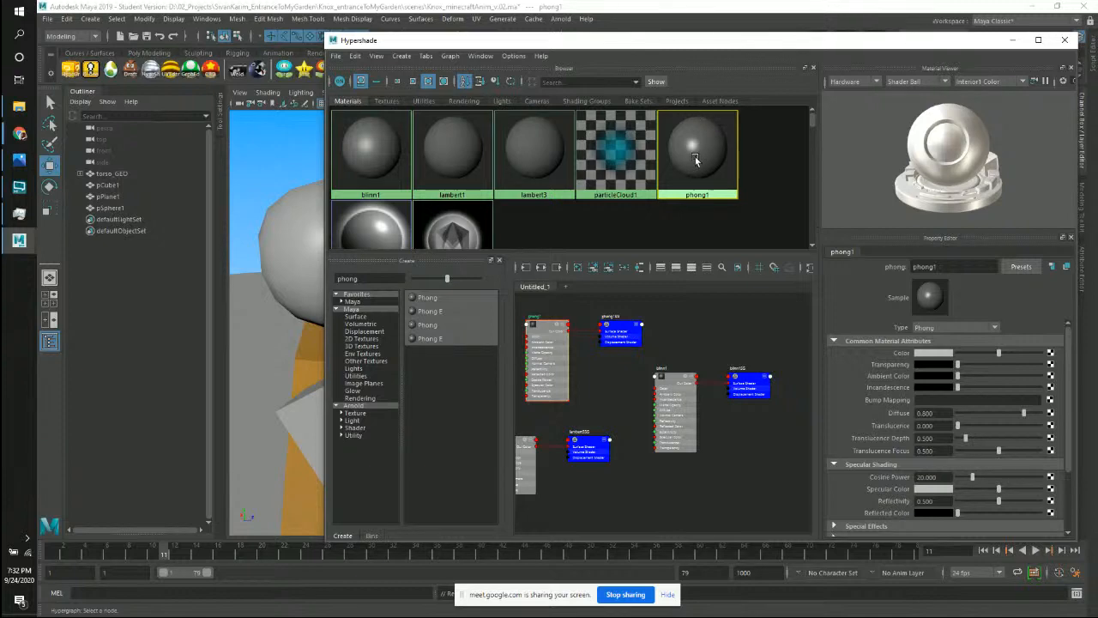
drag(640, 50, 699, 42)
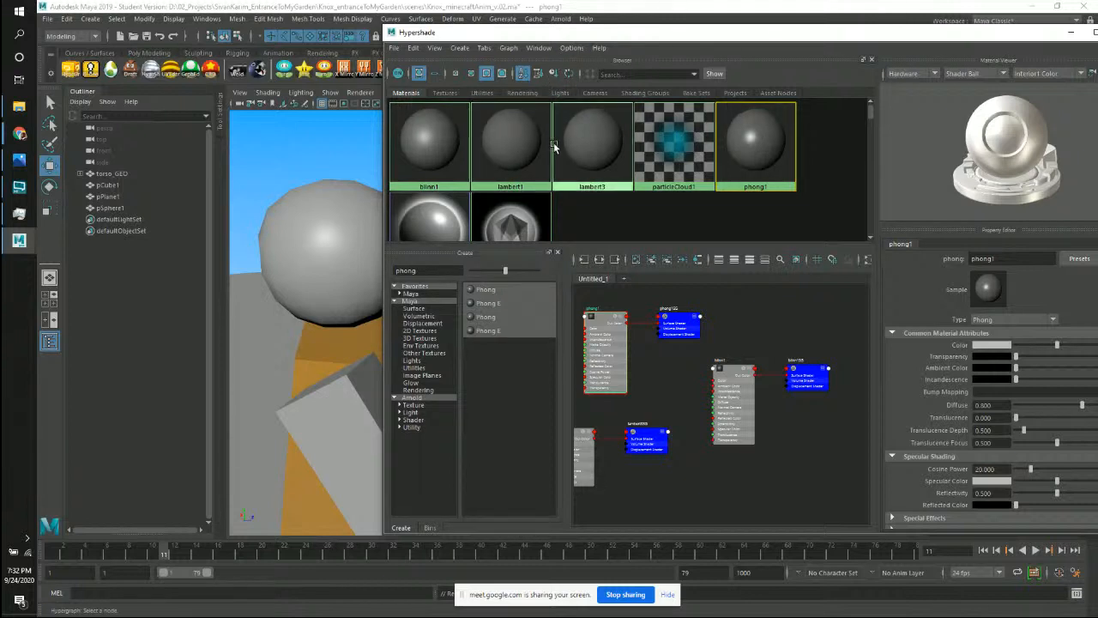
double_click(428, 270)
key(BackSpace)
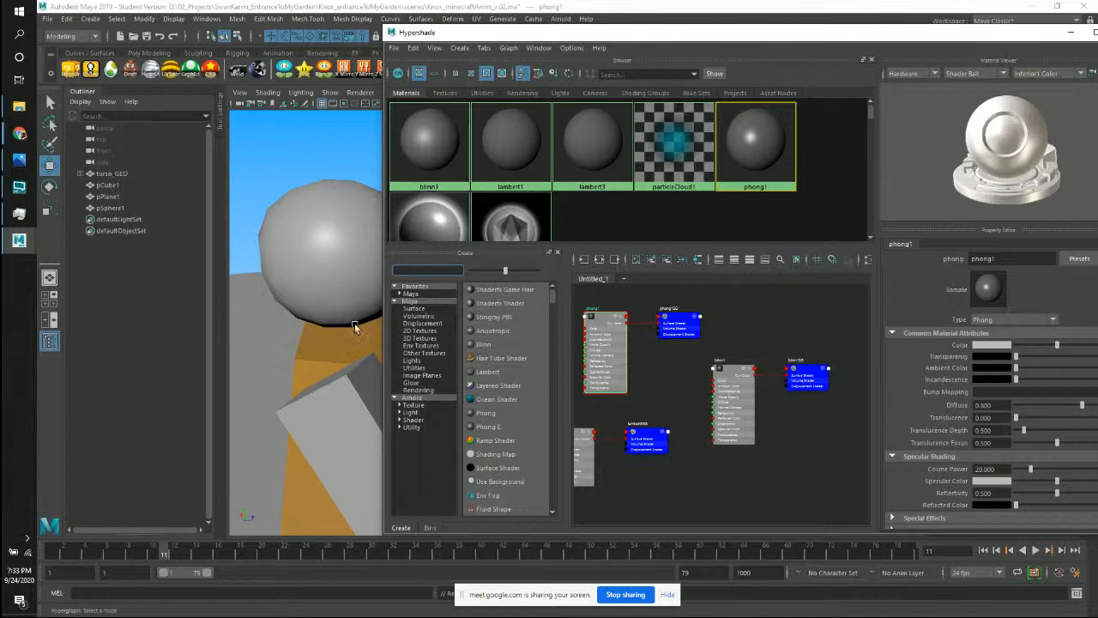
Turn off the smooth mesh preview on the character's head and view the character from the front.
drag(585, 34, 749, 51)
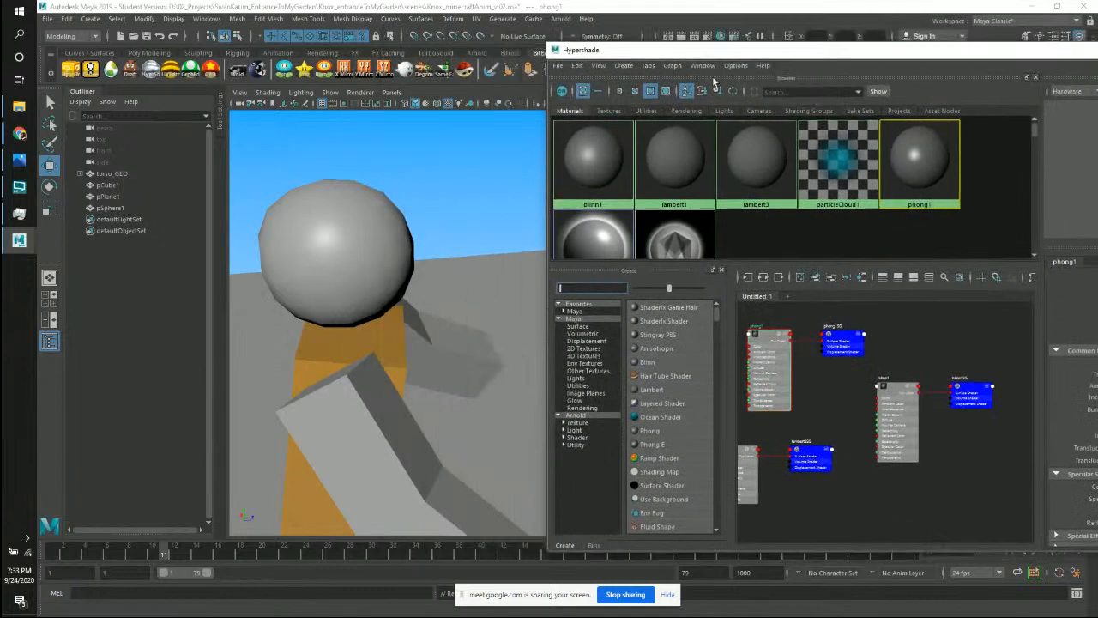
mouse_move(429, 211)
alt+mouse_down()
mouse_move(439, 213)
mouse_move(433, 196)
mouse_move(439, 239)
mouse_move(436, 230)
alt+mouse_up()
click(271, 205)
middle_drag(374, 213, 394, 218)
key(q)
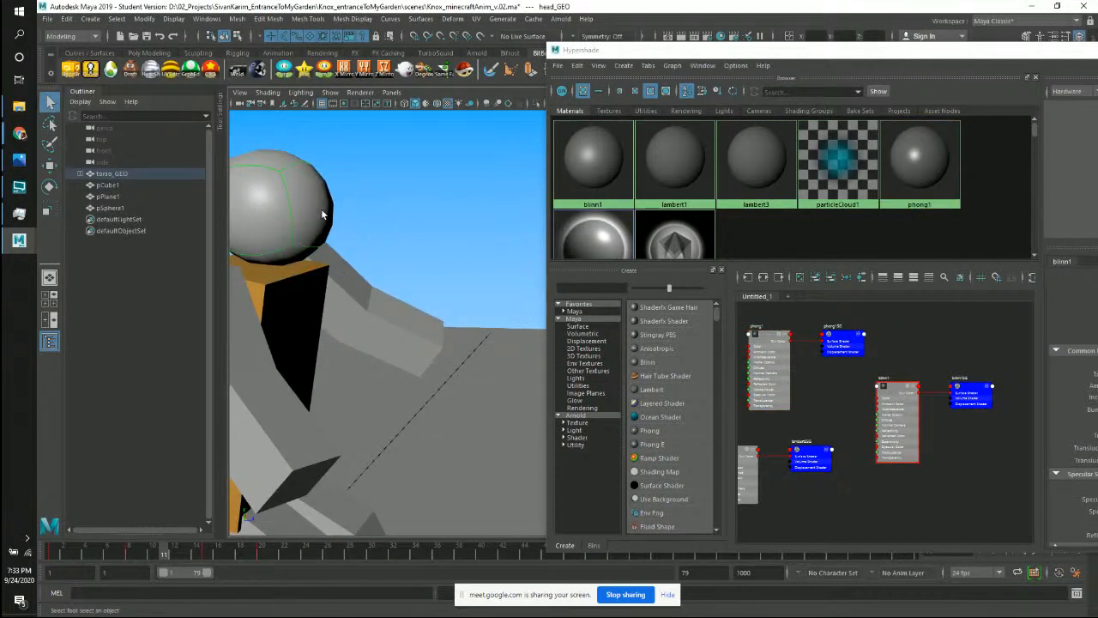
alt+drag(375, 208, 495, 228)
key(1)
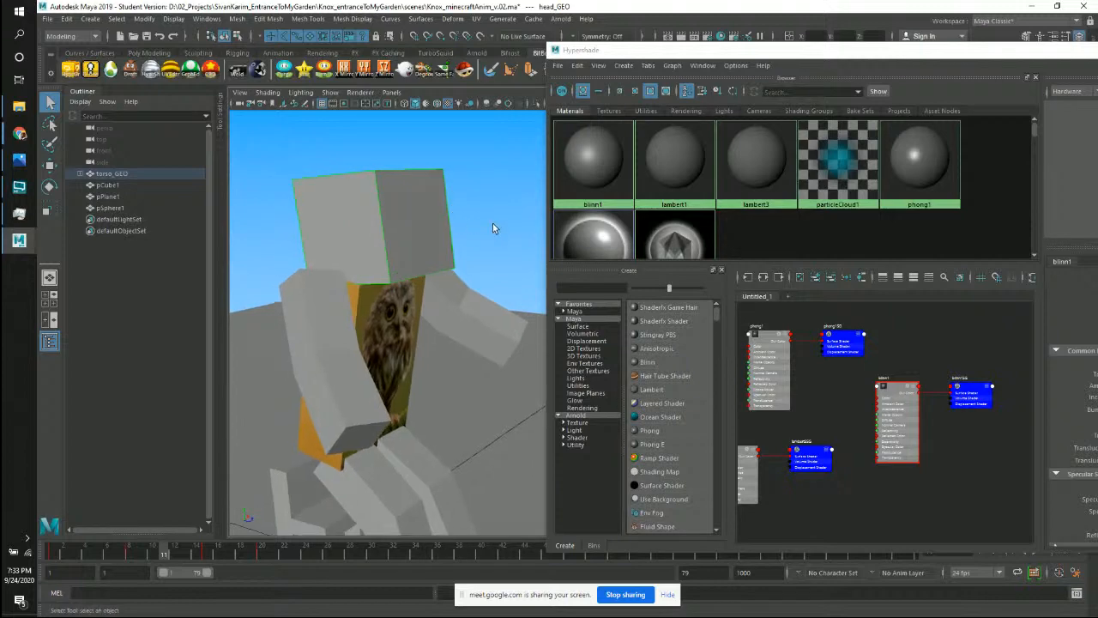
Compare the attributes of the phong1 and lambert3 materials in the Hypershade.
drag(771, 52, 508, 44)
click(642, 168)
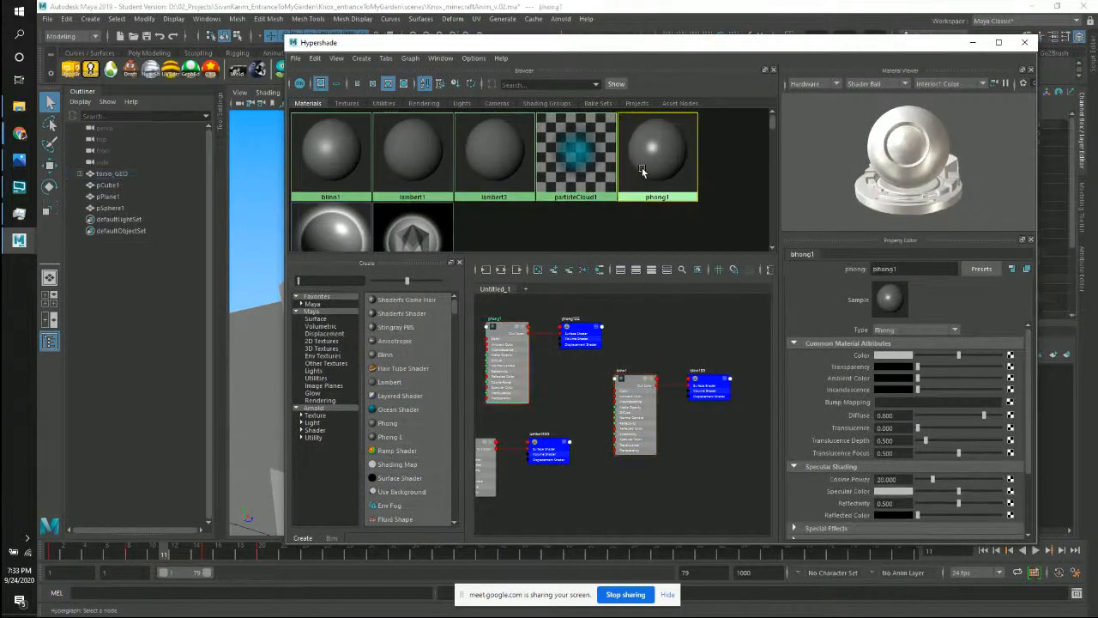
click(479, 161)
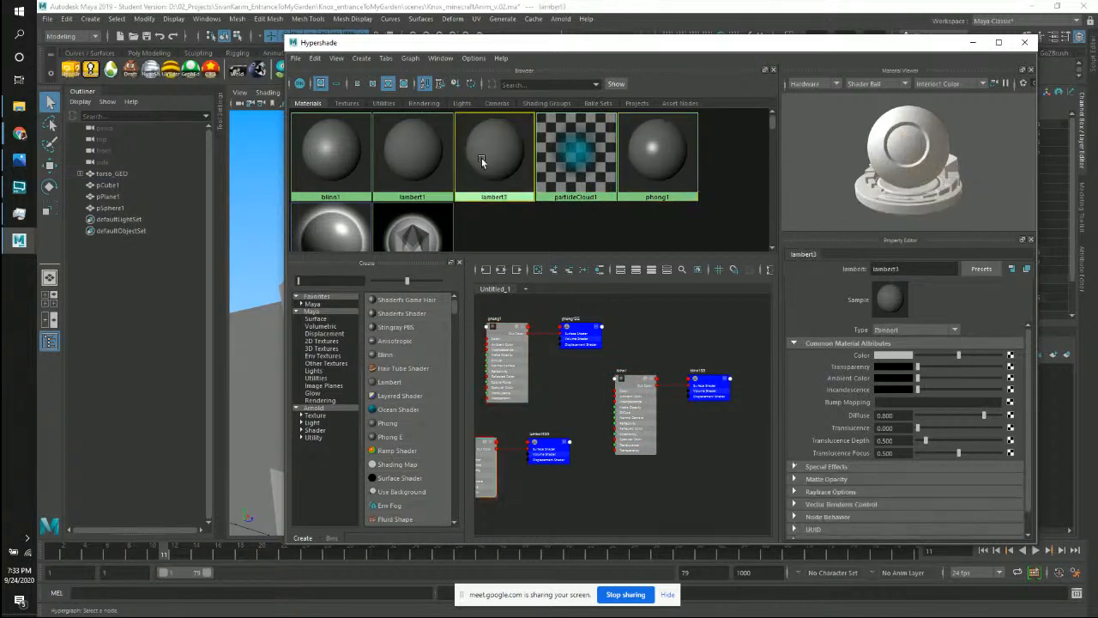
Delete the lambert3 and phong1 materials and assign the blinn1 material to the character's head.
shift+click(684, 172)
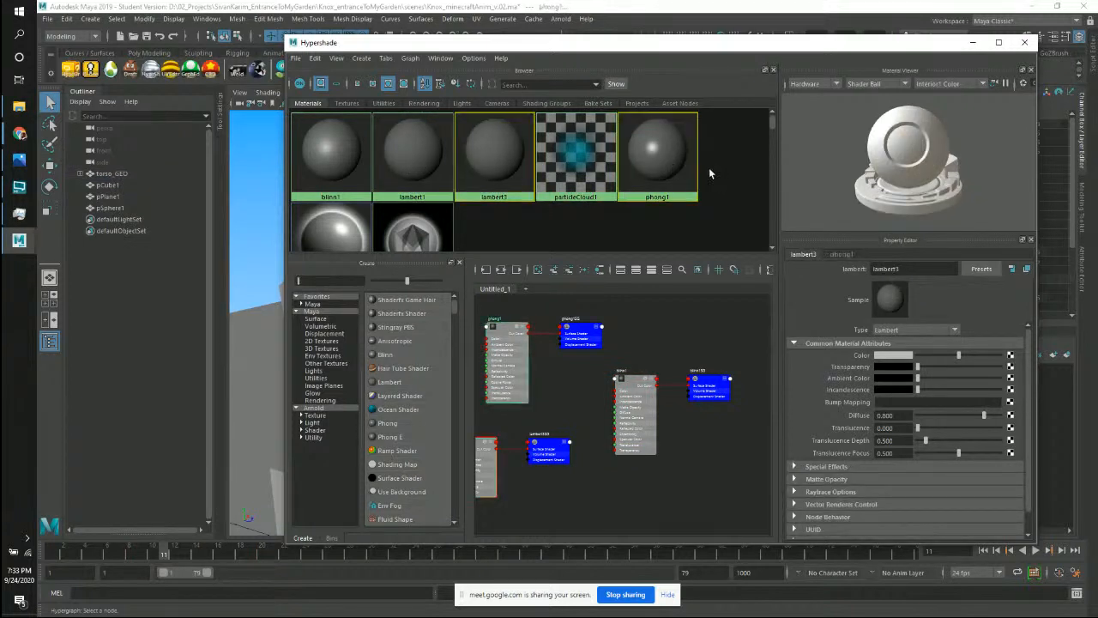
click(351, 163)
drag(485, 45, 700, 59)
alt+drag(463, 177, 489, 179)
middle_drag(542, 161, 393, 221)
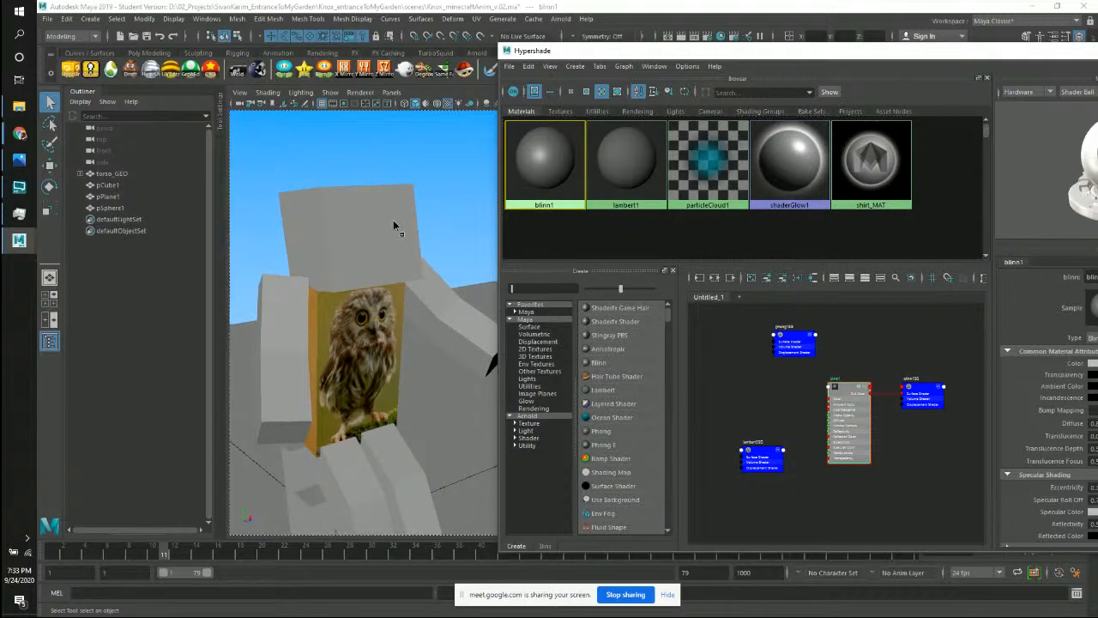
click(397, 217)
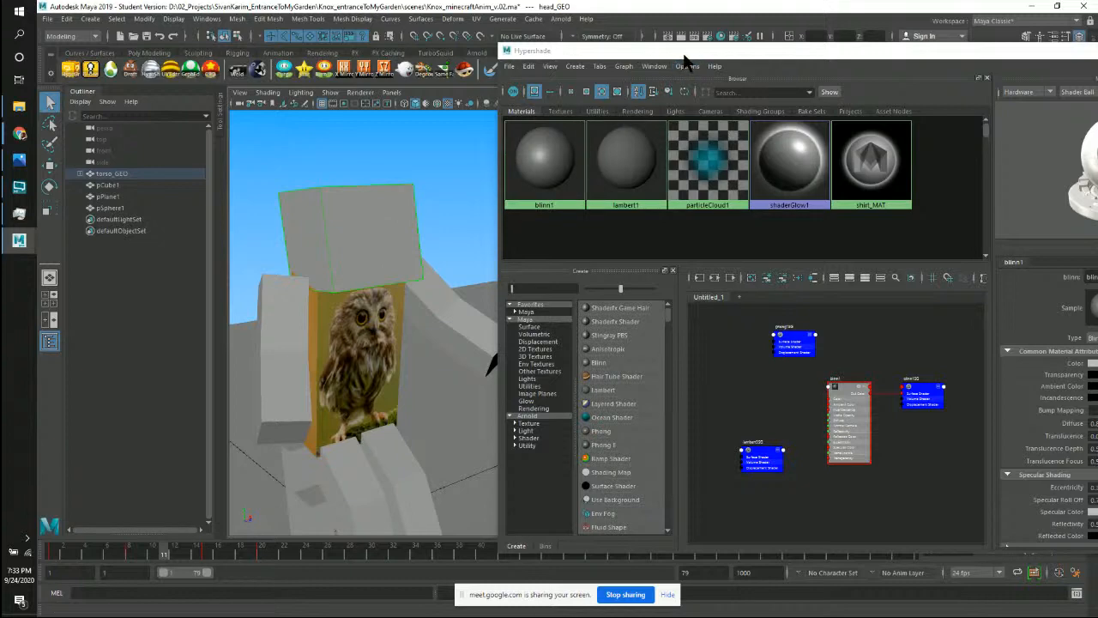
Rename the blinn1 material as testMap_MAT.
drag(684, 52, 419, 49)
double_click(844, 274)
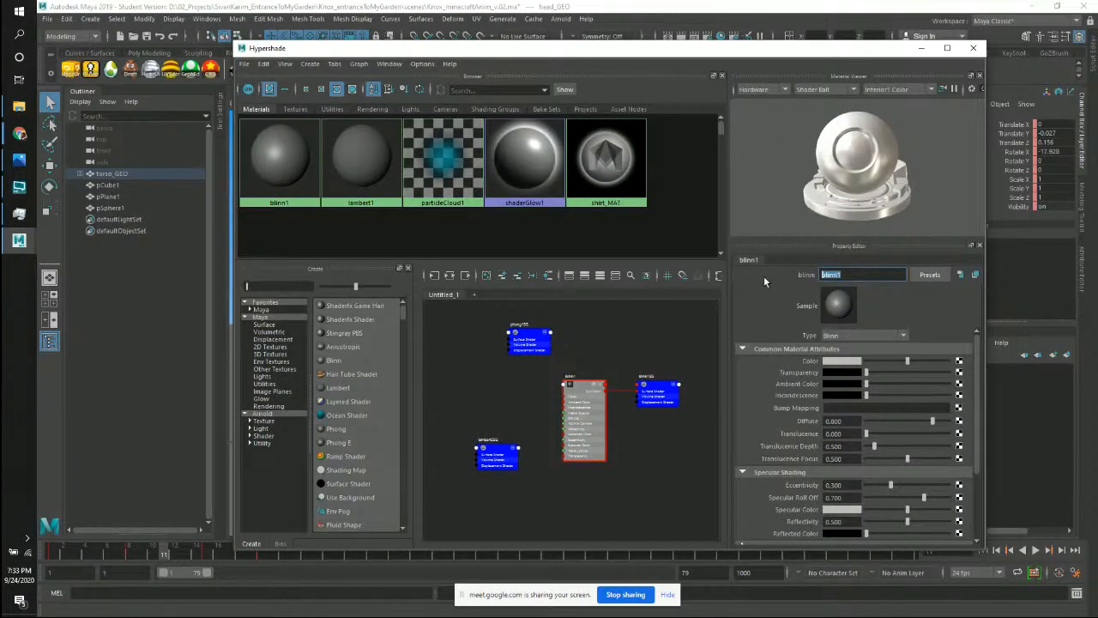
text(testMap_MAT)
key(Return)
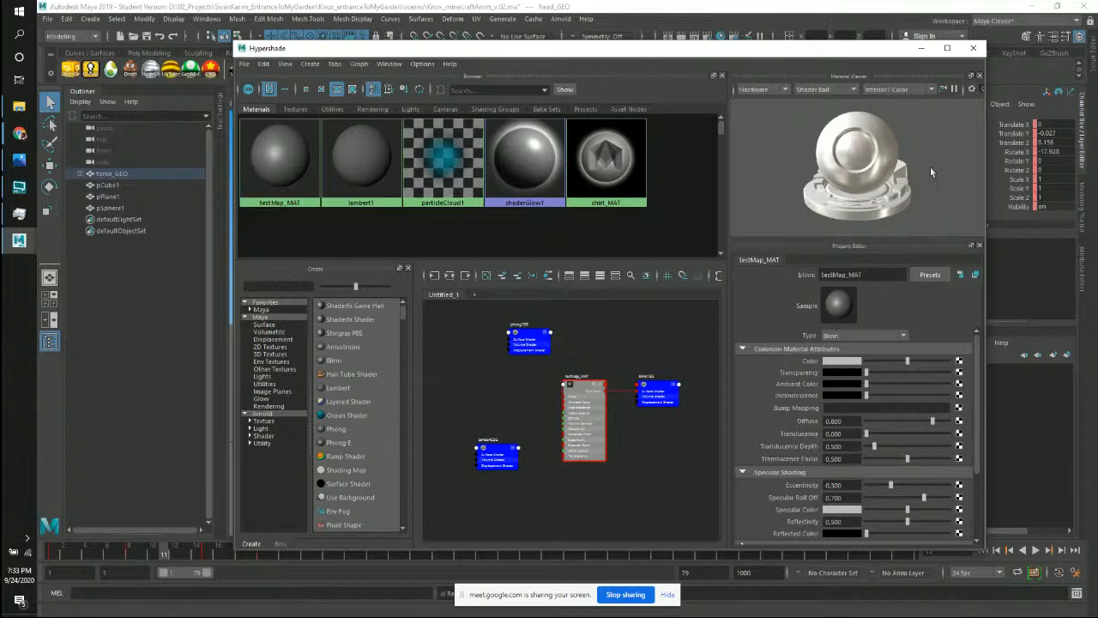
Connect a Ramp texture to the Color attribute of testMap_MAT.
drag(796, 53, 875, 54)
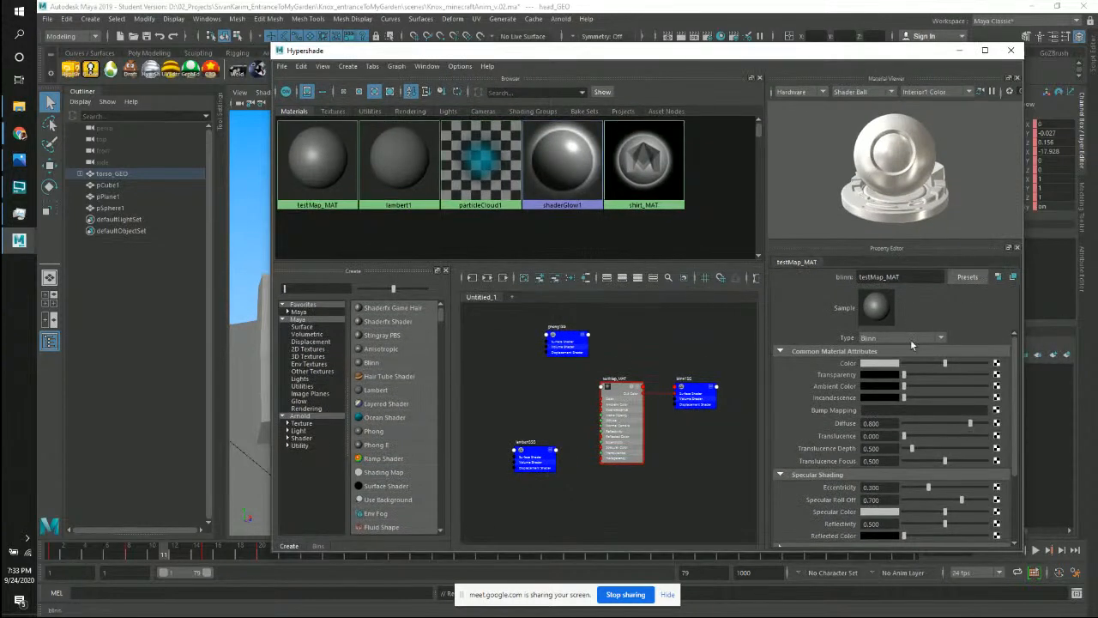
scroll(982, 359, down, 2)
scroll(968, 357, up, 1)
drag(589, 53, 868, 107)
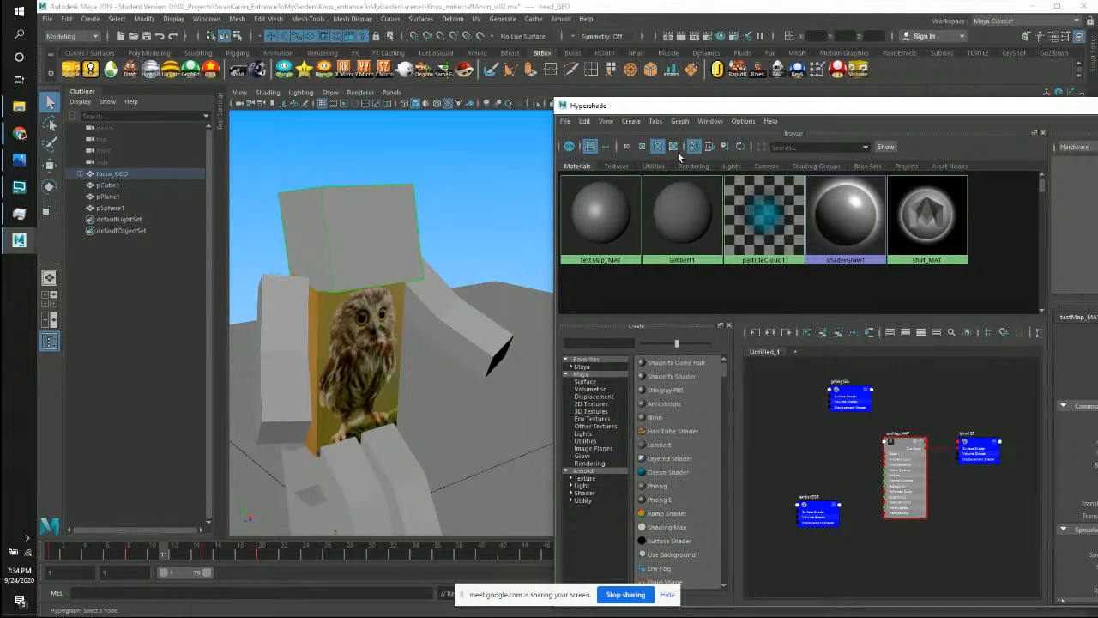
drag(737, 104, 404, 70)
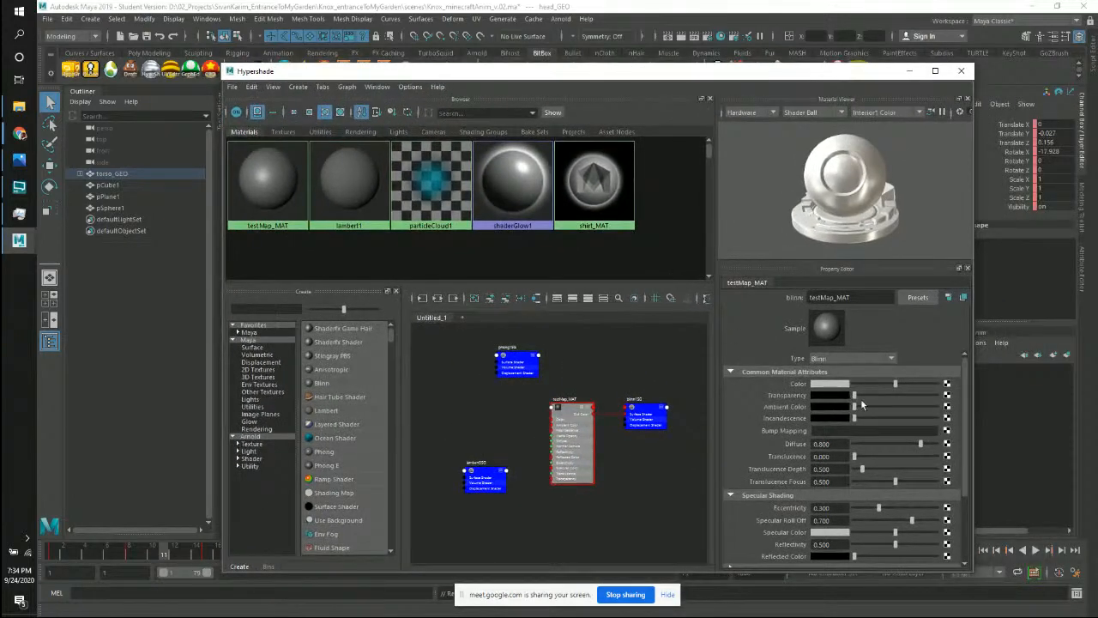
click(948, 386)
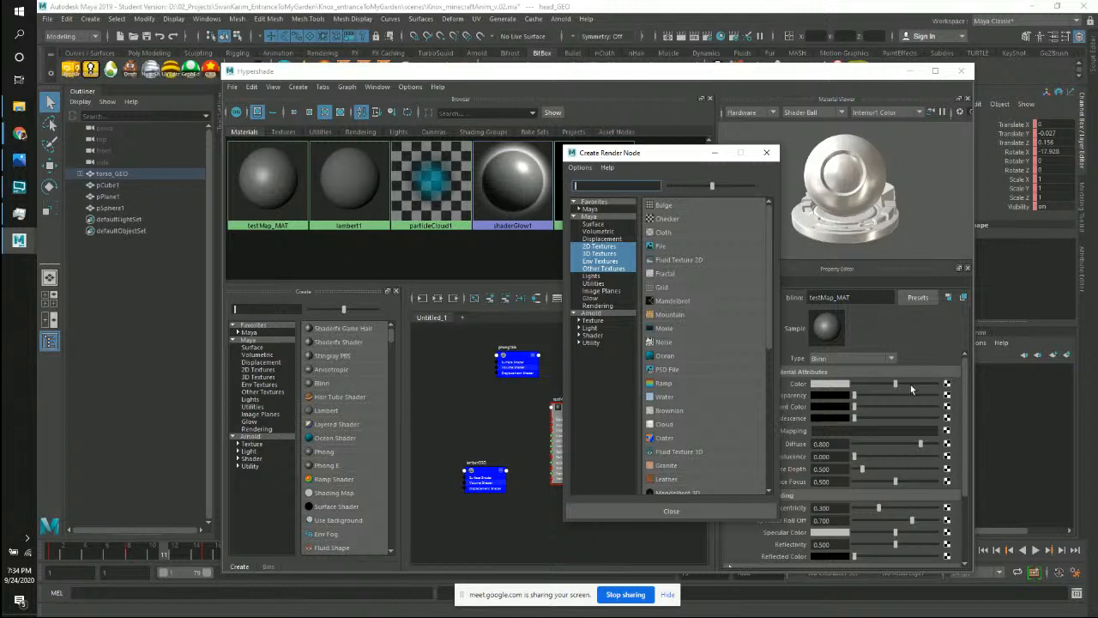
drag(668, 155, 670, 131)
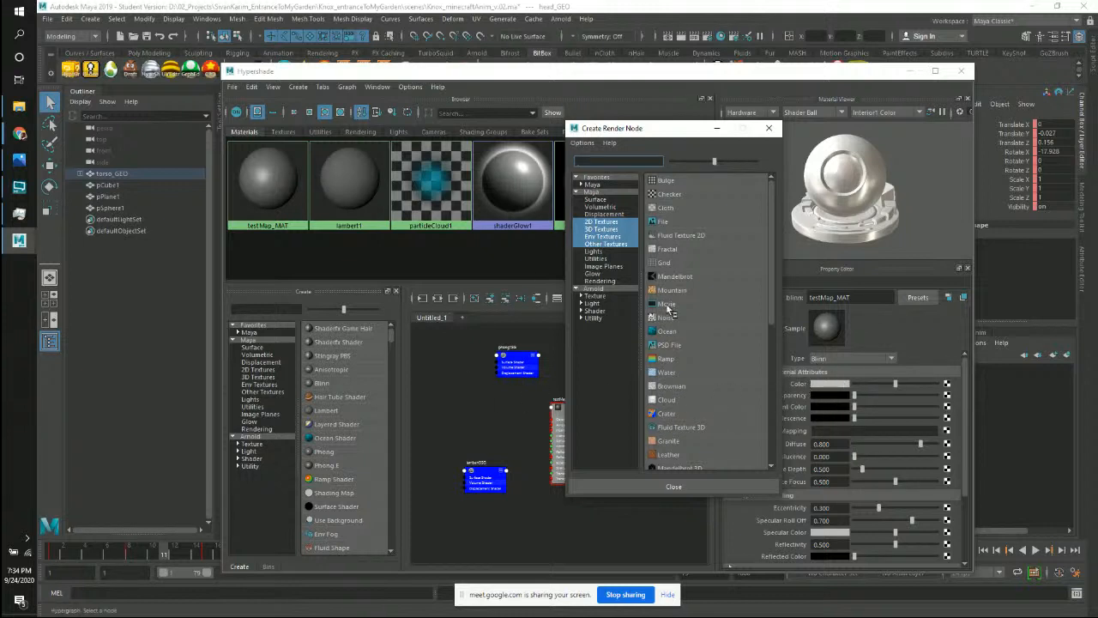
drag(670, 121, 650, 112)
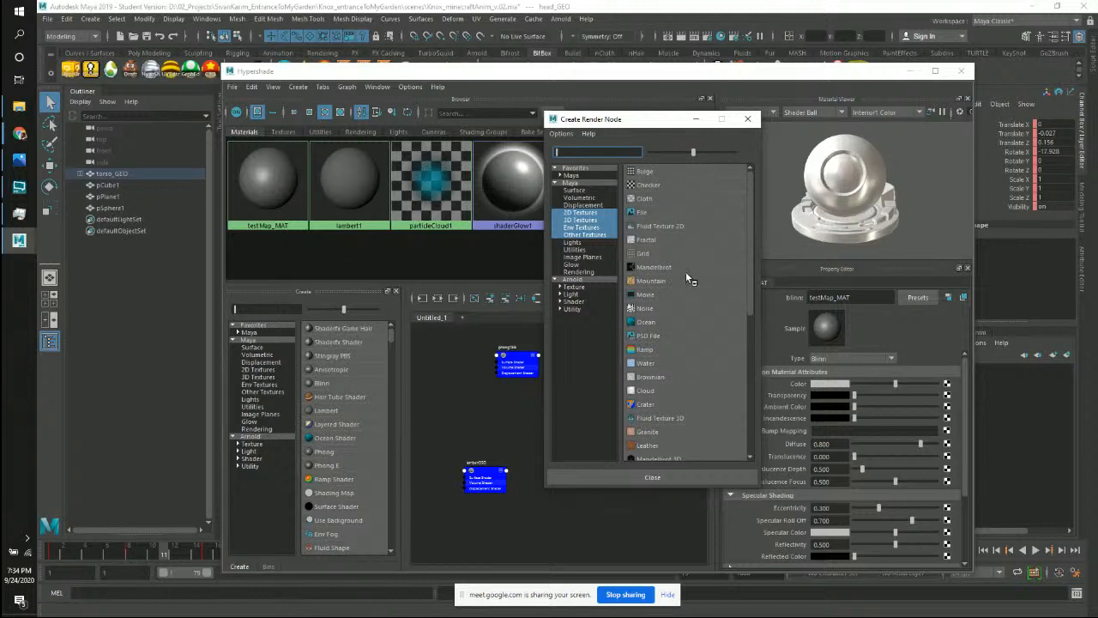
click(660, 350)
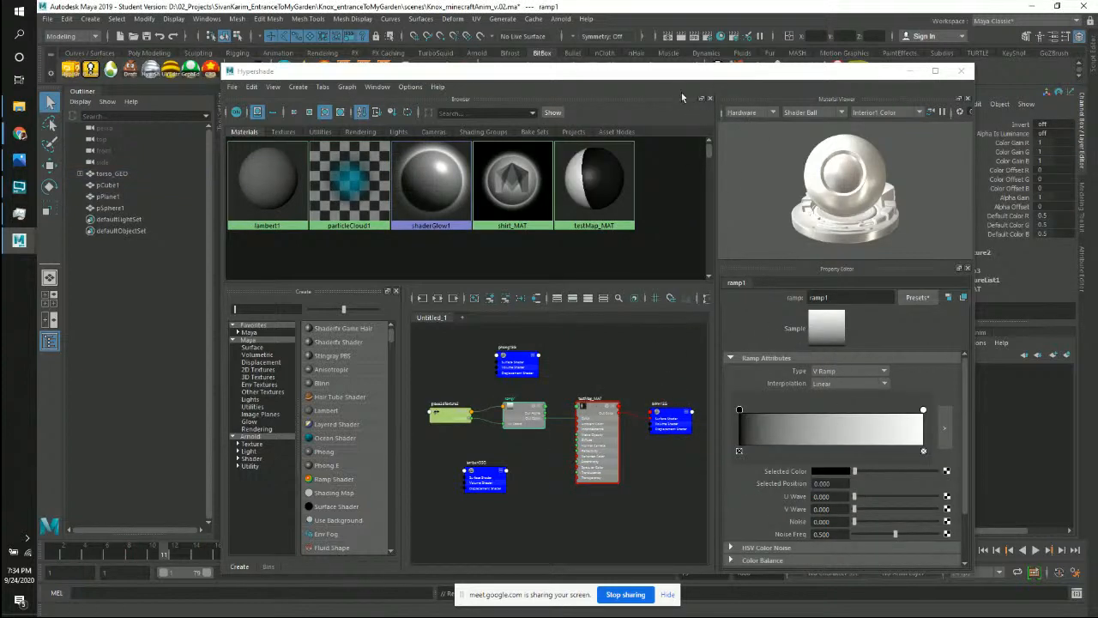
Examine the ramp texture on the character's head from the front and from above, and select the head.
drag(673, 71, 855, 75)
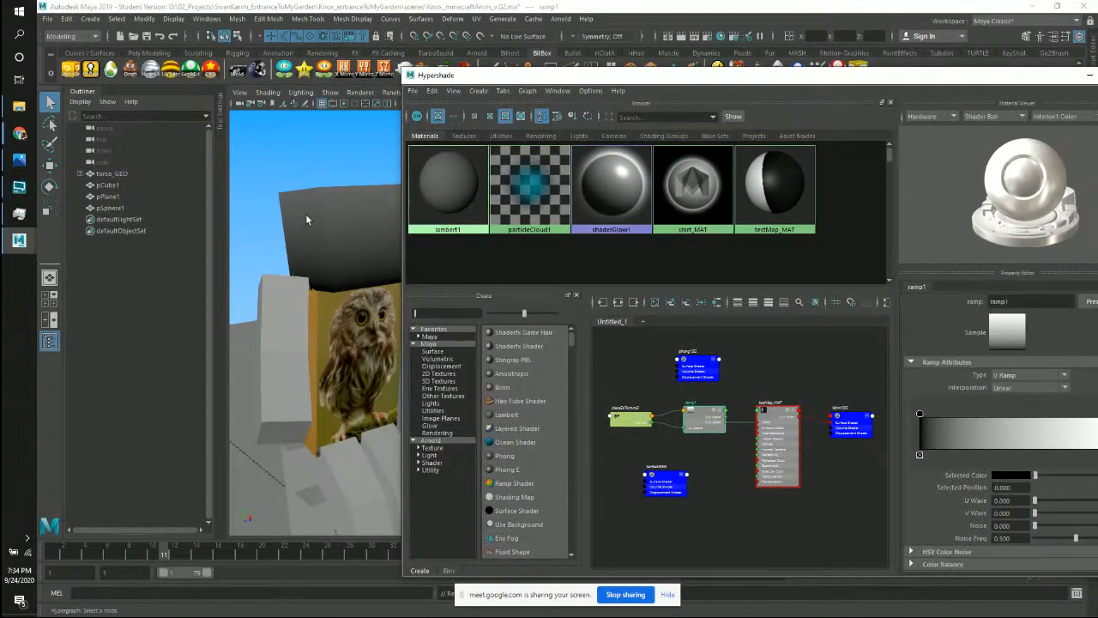
alt+drag(305, 221, 383, 206)
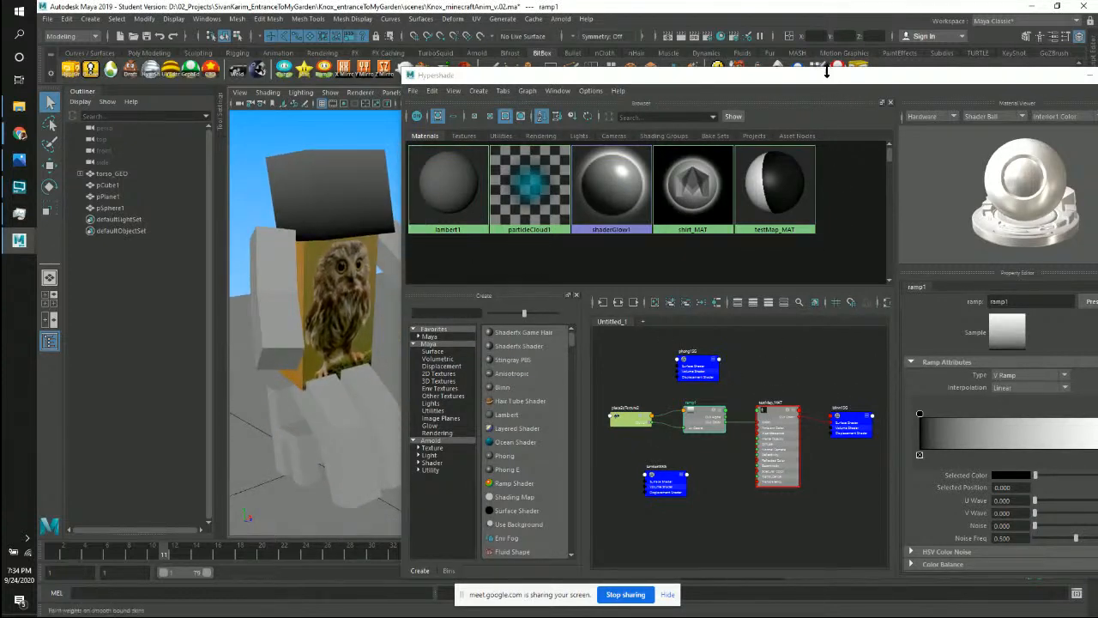
drag(820, 72, 772, 57)
alt+drag(290, 243, 322, 169)
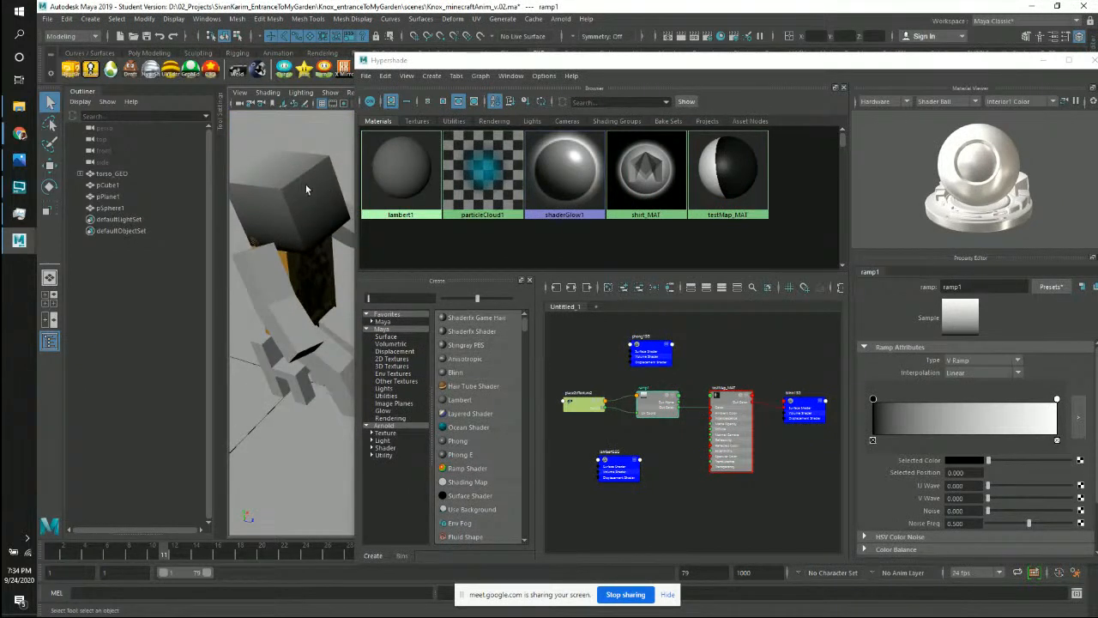
click(309, 180)
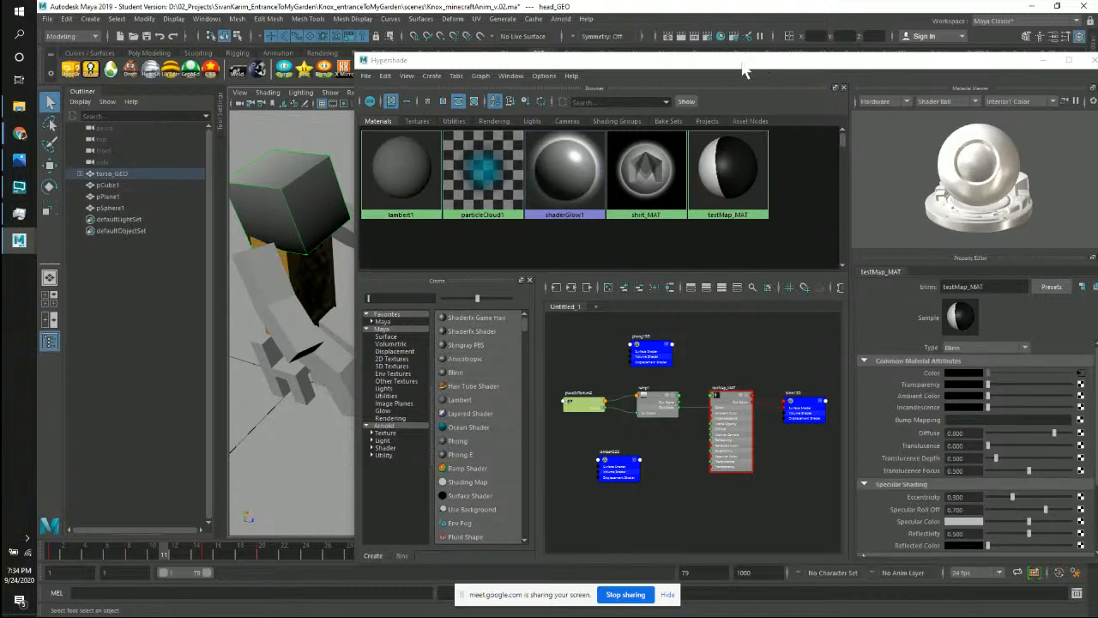
drag(742, 72, 673, 57)
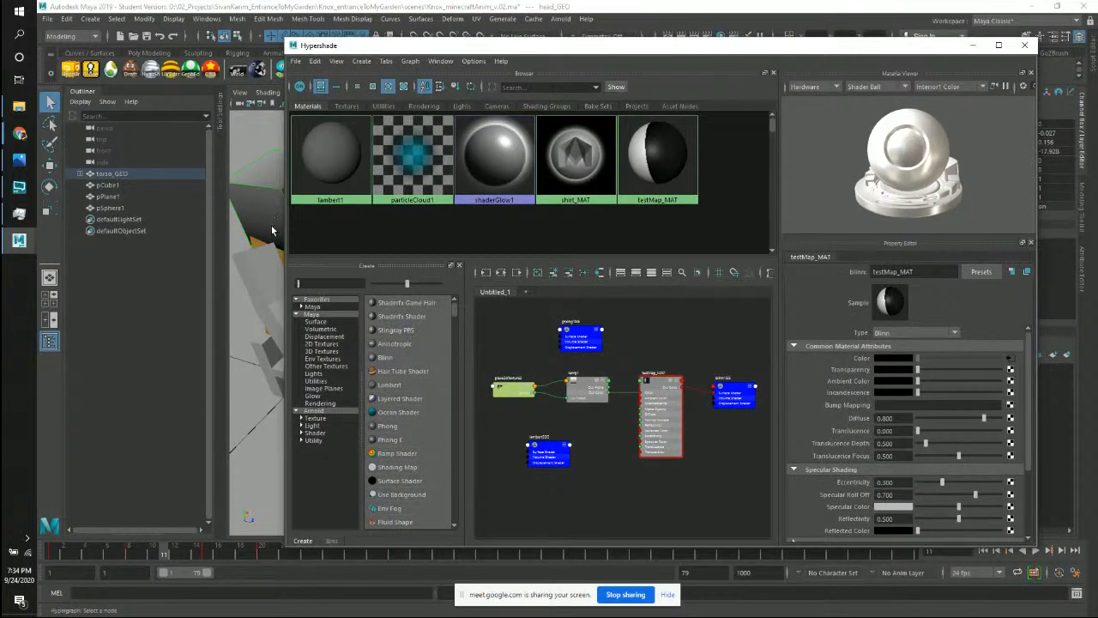
drag(536, 49, 599, 48)
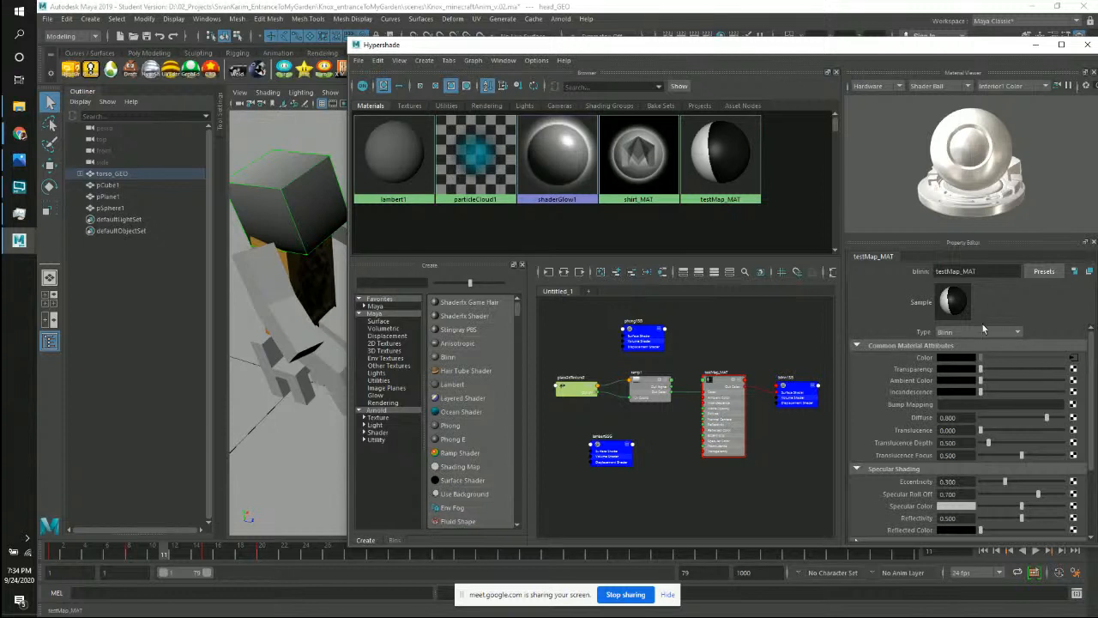
Open the ramp texture connected to testMap_MAT's Color, set its type to U Ramp and check the head.
click(1073, 358)
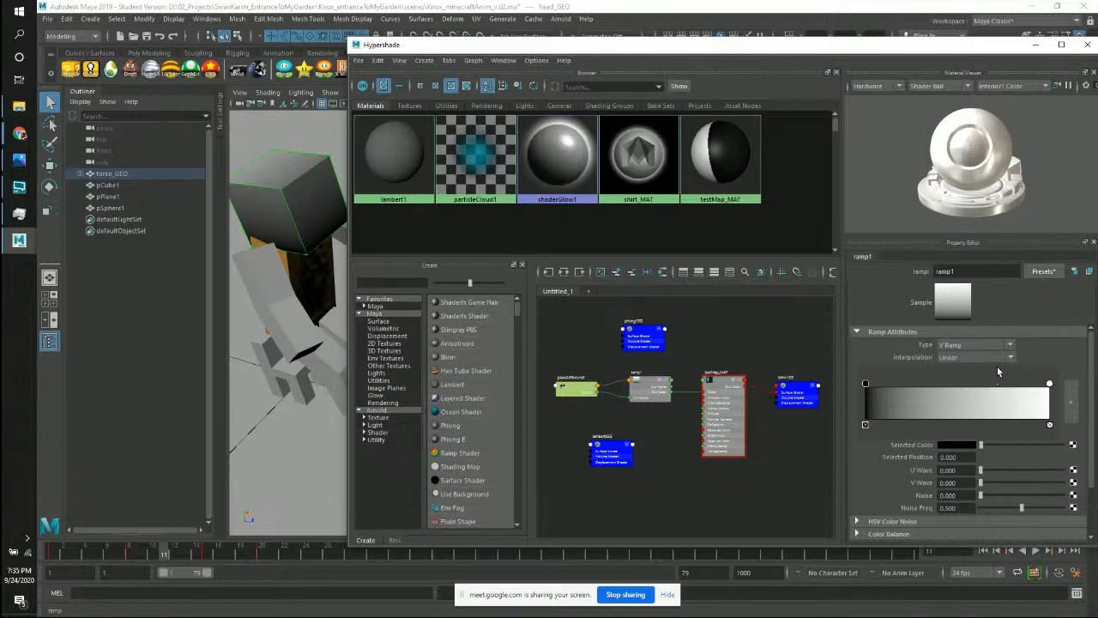
click(1012, 346)
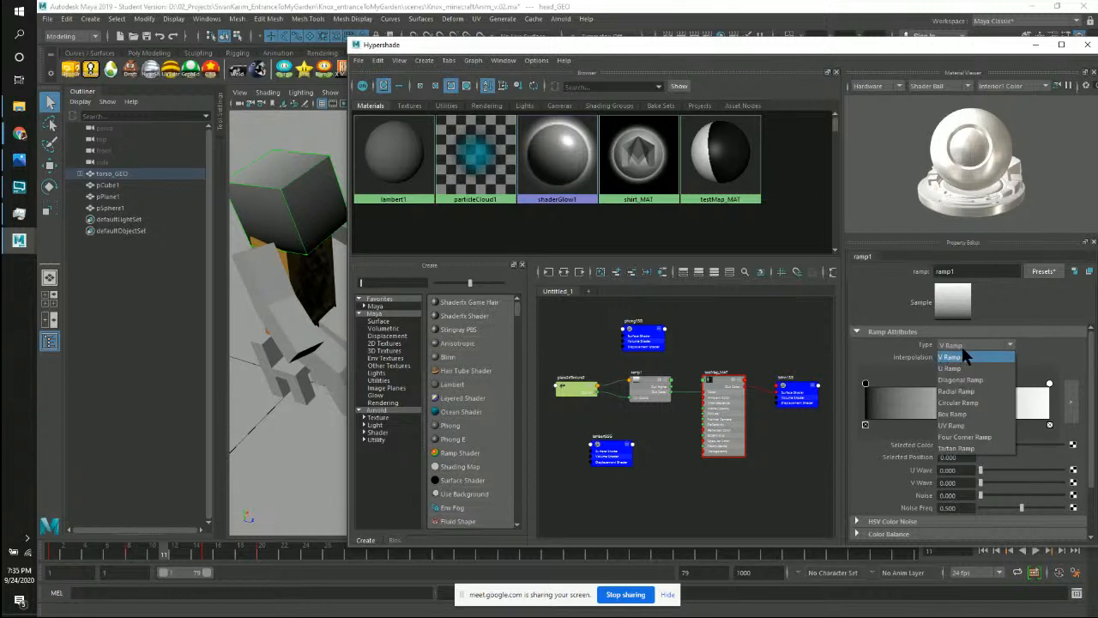
click(959, 368)
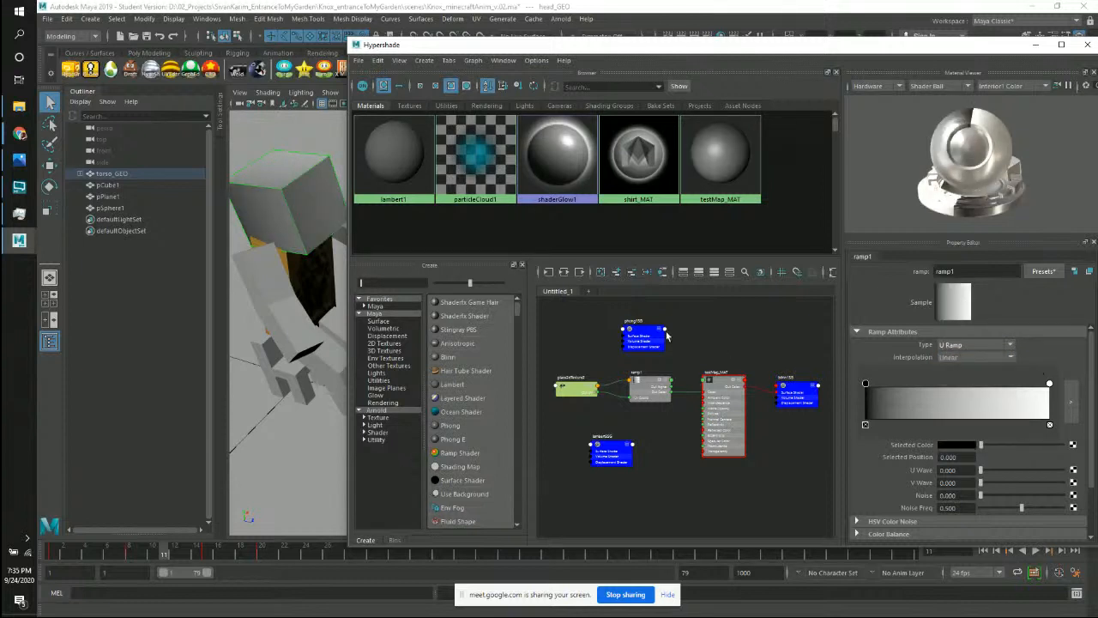
alt+drag(321, 224, 291, 228)
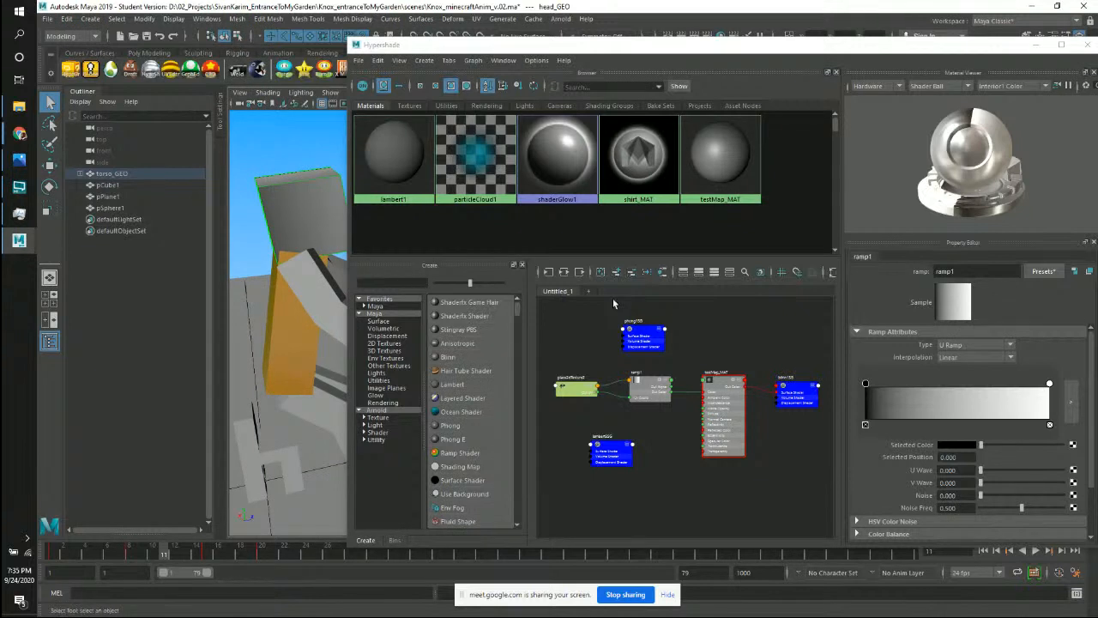
Set the ramp's type to V Ramp and shift its black colour marker to position 0.198, checking the head.
drag(865, 384, 929, 384)
click(983, 346)
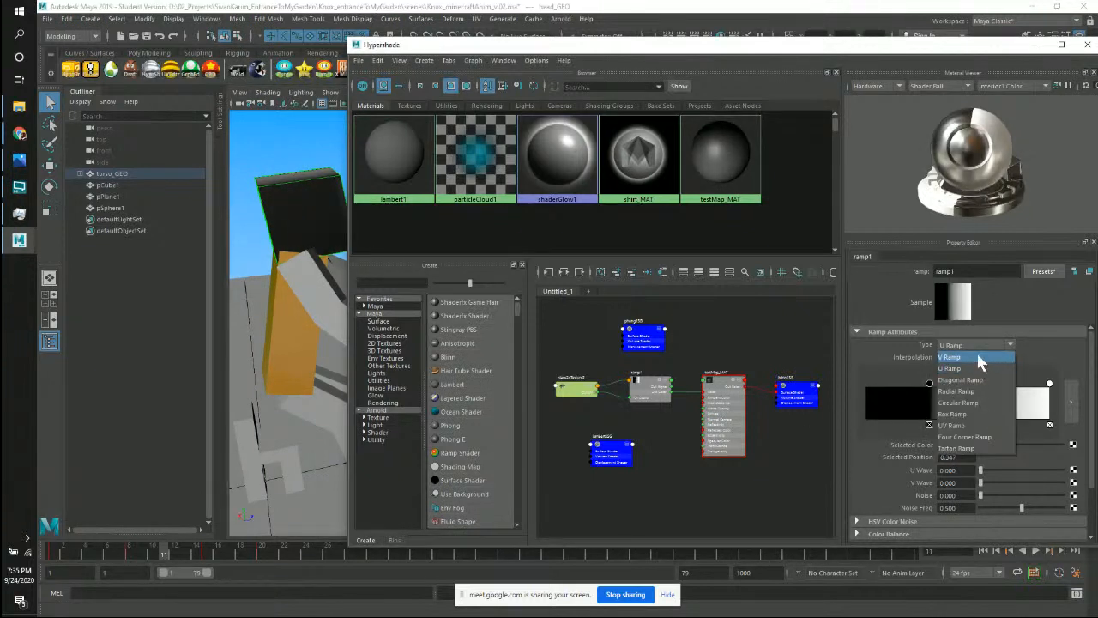
click(978, 356)
alt+drag(289, 281, 307, 332)
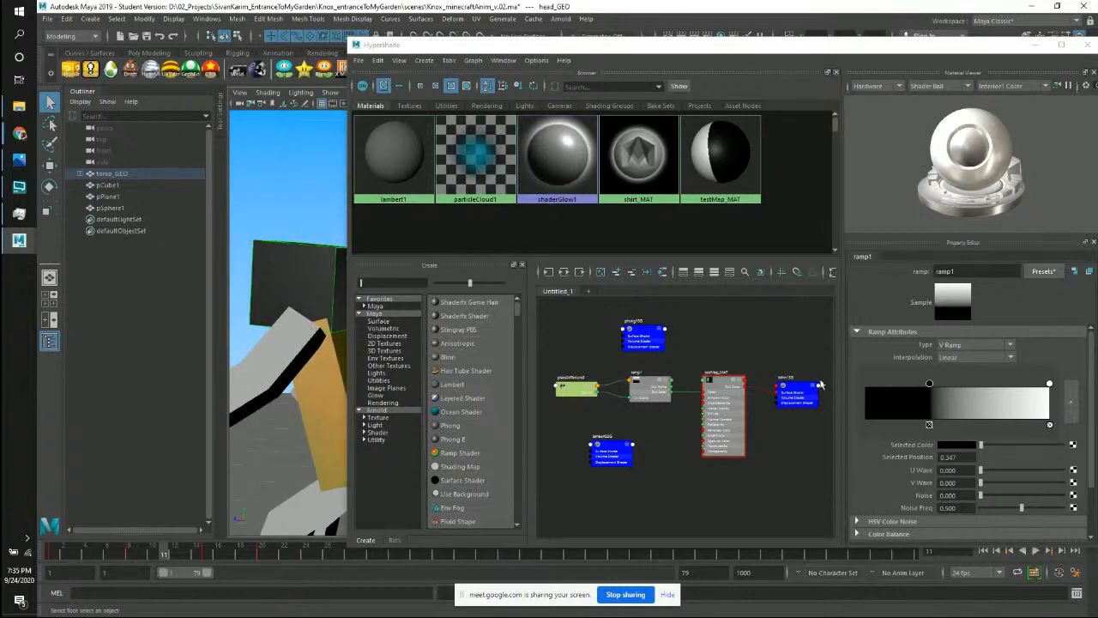
drag(929, 384, 901, 384)
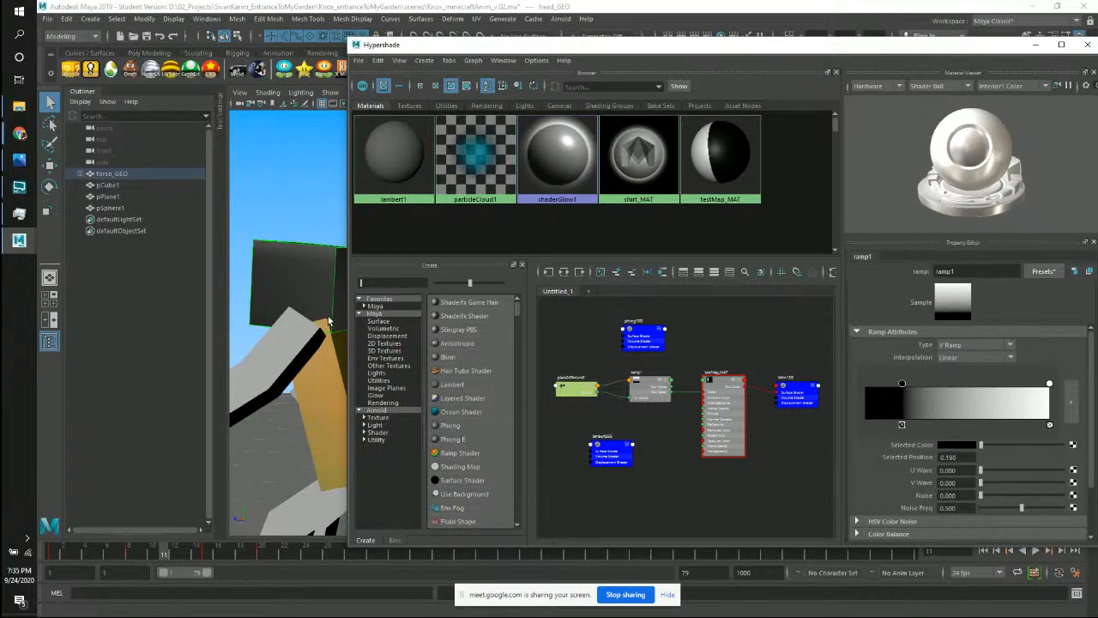
alt+drag(324, 284, 305, 232)
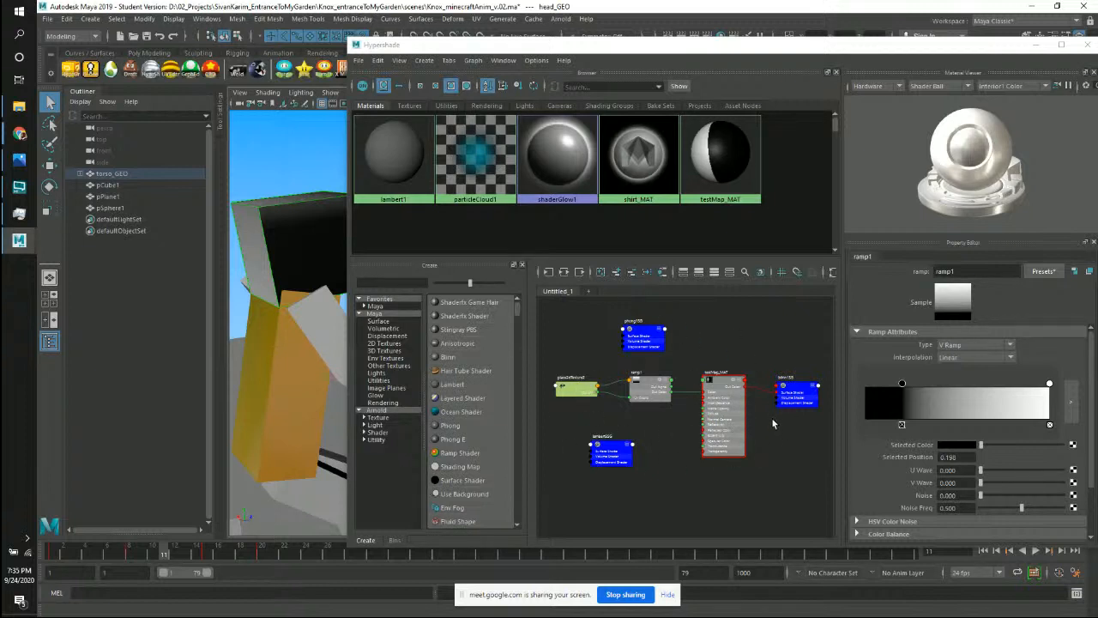
Rearrange the node graph so that the two unconnected shading groups, the placement, ramp and testMap_MAT nodes are clearly spaced.
drag(641, 342, 595, 341)
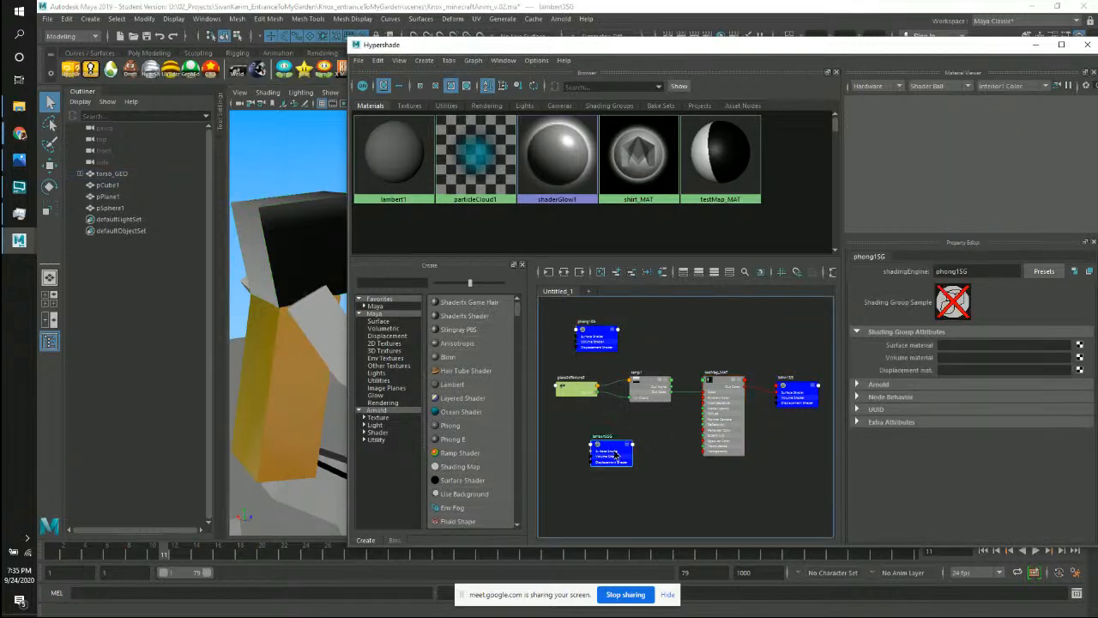
drag(619, 453, 605, 444)
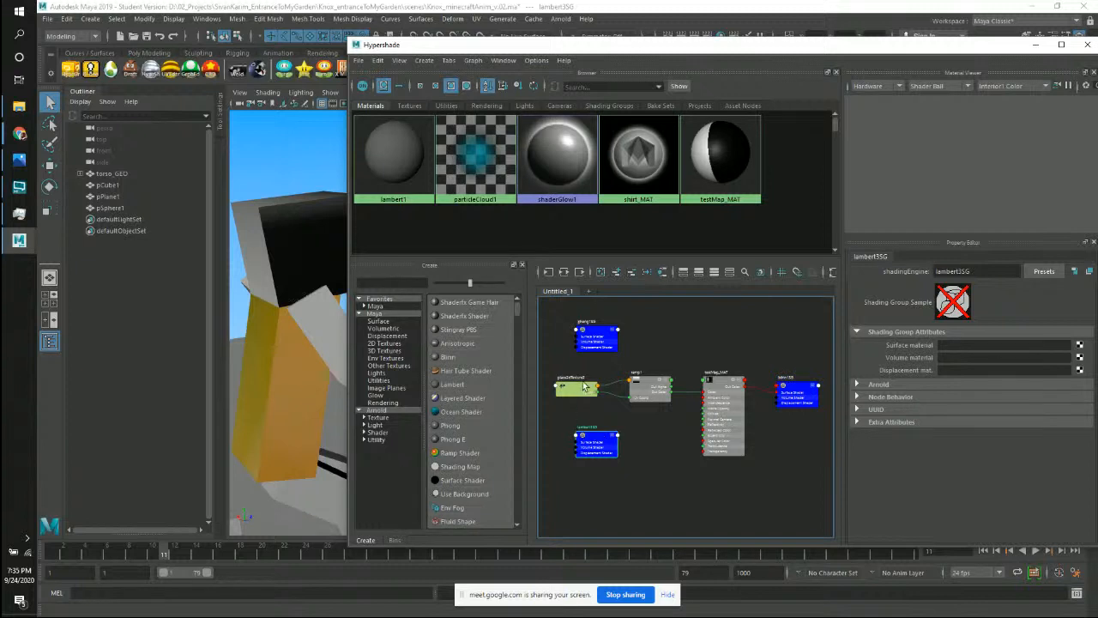
drag(658, 401, 669, 400)
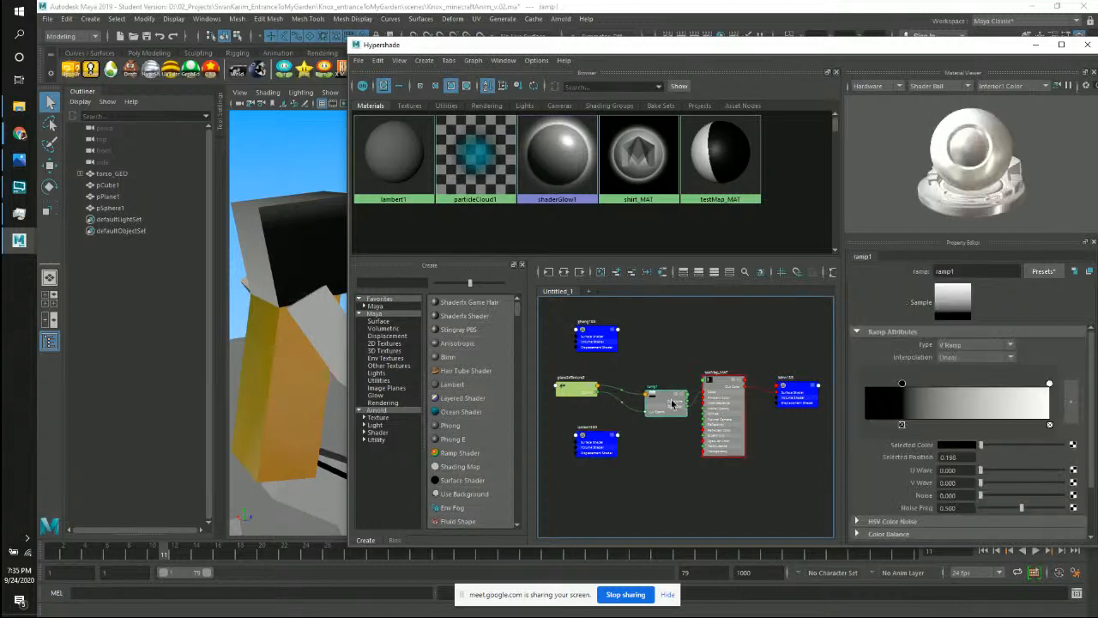
drag(585, 404, 602, 403)
click(659, 396)
drag(740, 401, 750, 400)
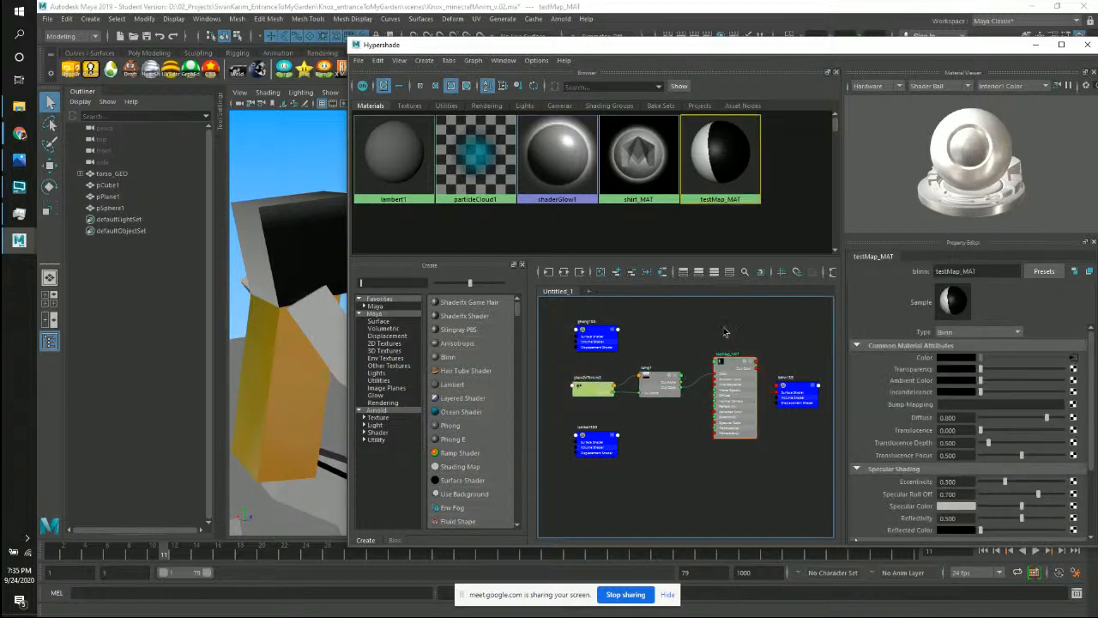
Frame the testMap_MAT node in the graph and examine its input attributes and connections within the whole network.
click(639, 163)
click(720, 167)
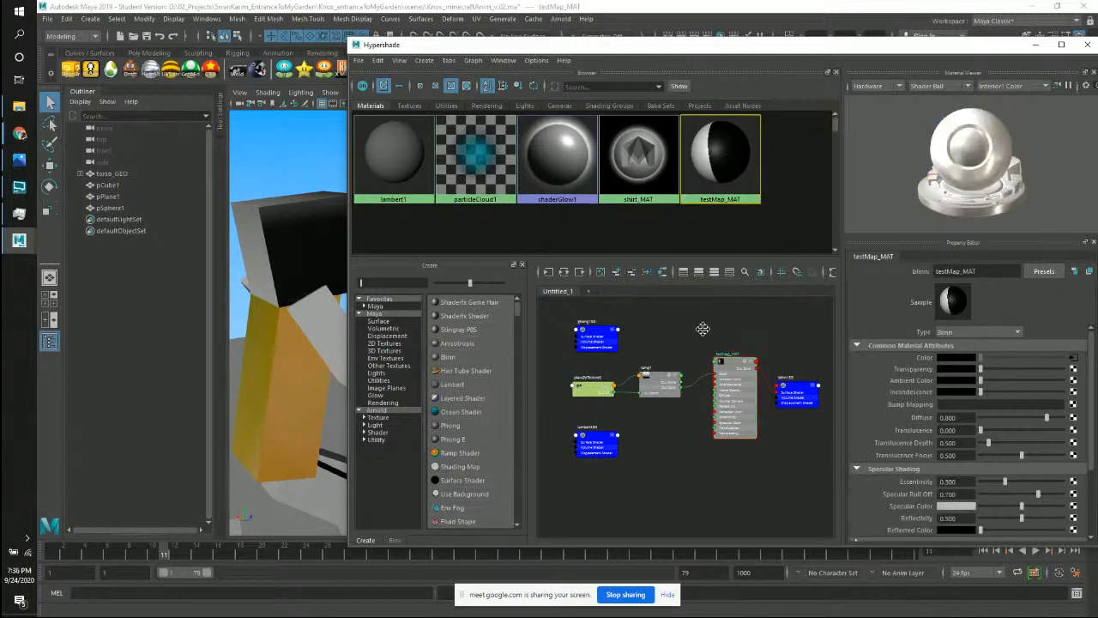
alt+middle_drag(702, 328, 682, 428)
alt+middle_drag(710, 383, 682, 502)
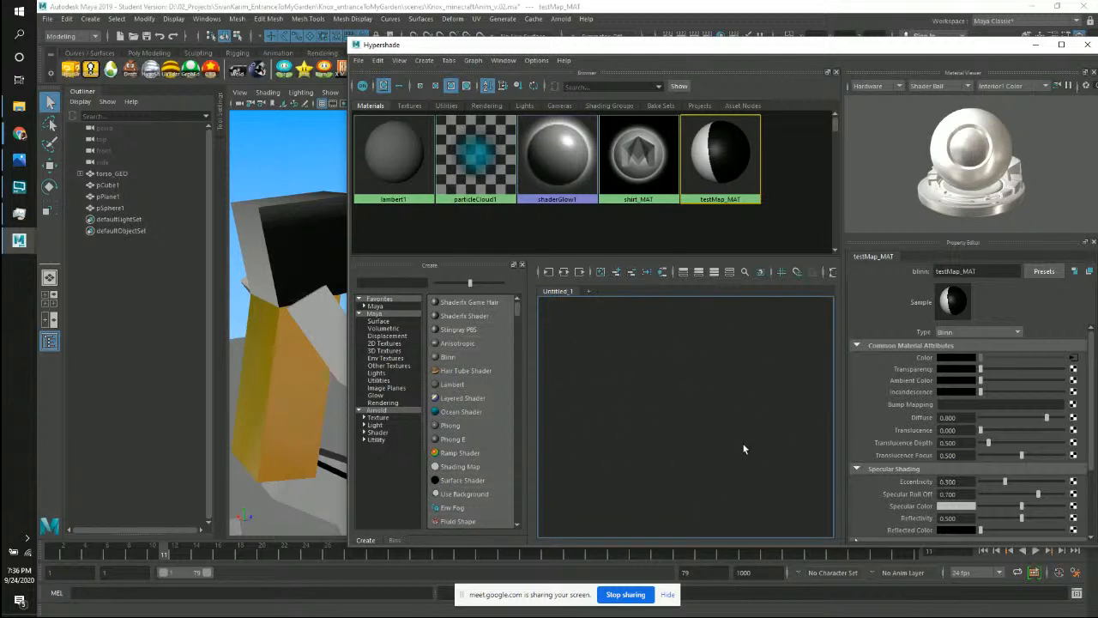
key(f)
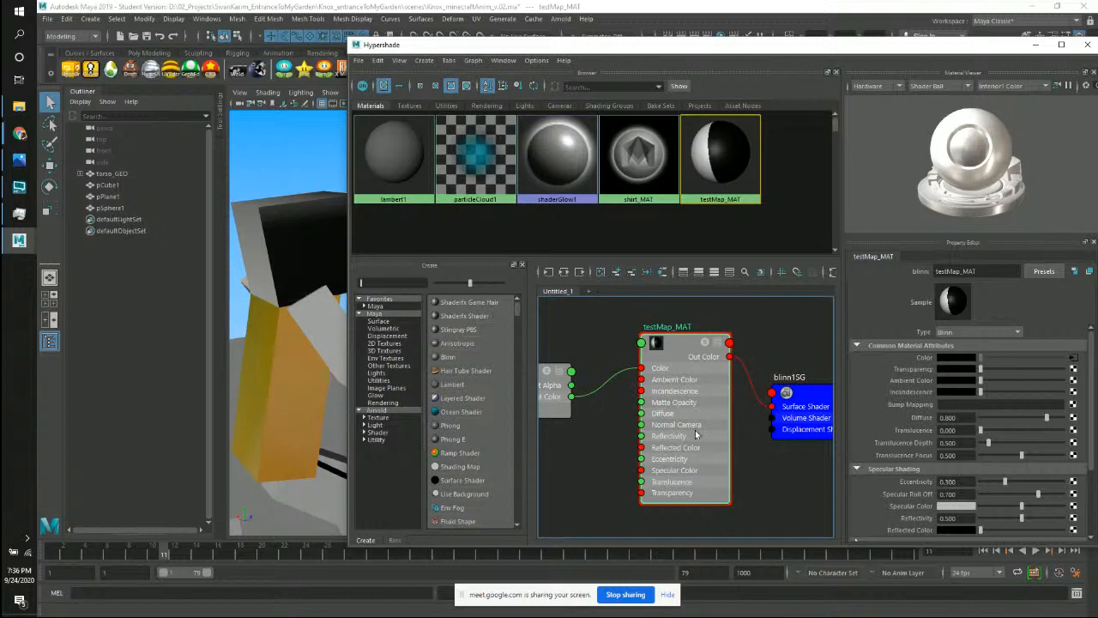
scroll(710, 428, down, 4)
scroll(703, 427, down, 2)
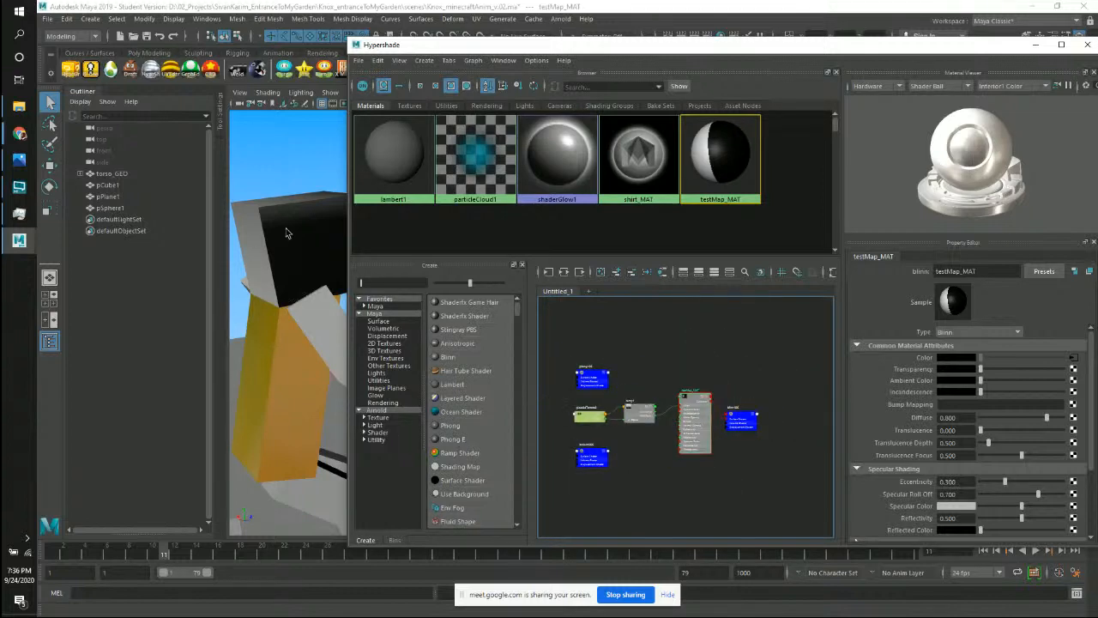
Examine the ramp-mapped head in the viewport from another angle.
drag(559, 42, 1002, 570)
alt+right_drag(488, 311, 292, 279)
alt+middle_drag(668, 311, 401, 297)
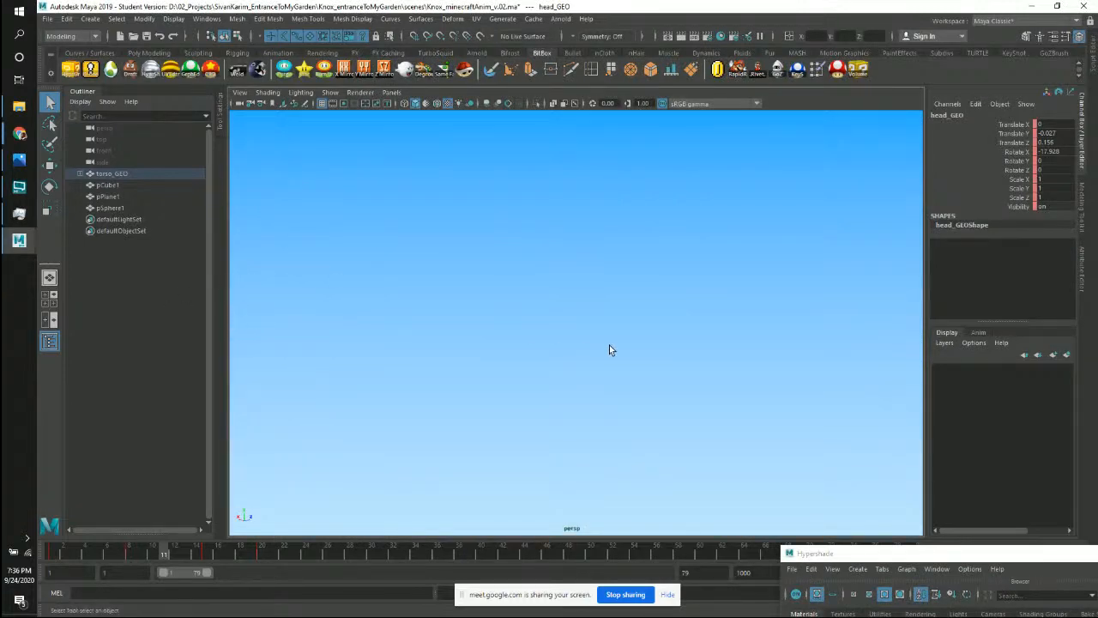
key(f)
alt+drag(694, 342, 521, 303)
drag(900, 554, 399, 67)
alt+middle_drag(625, 379, 612, 364)
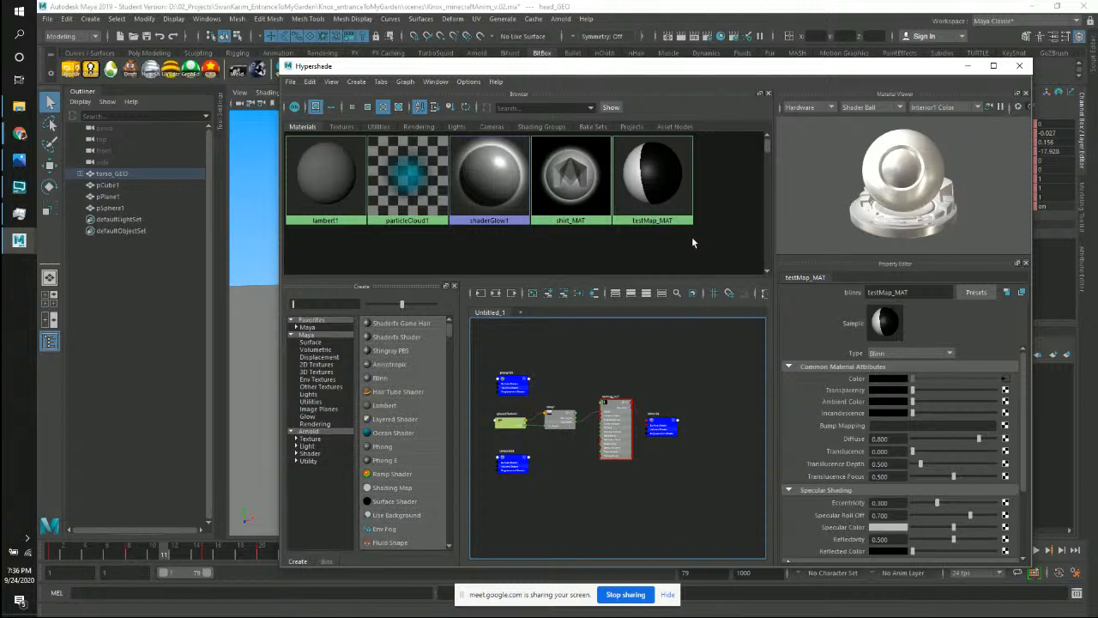
Graph the network of testMap_MAT and reposition its material node in the graph.
click(668, 192)
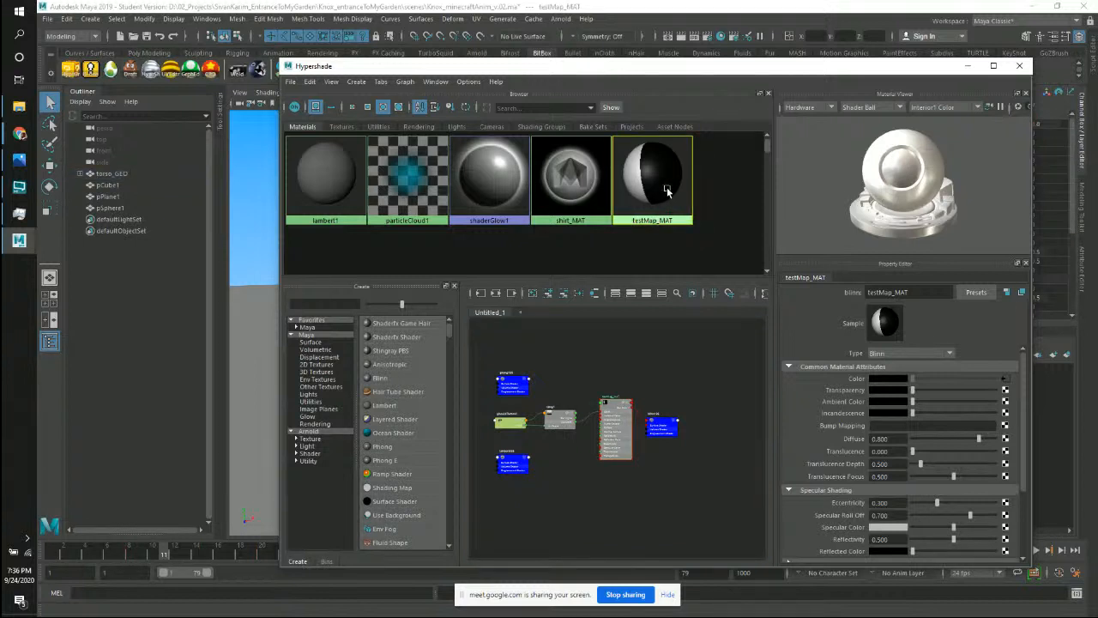
right_click(667, 191)
right_drag(666, 189, 667, 221)
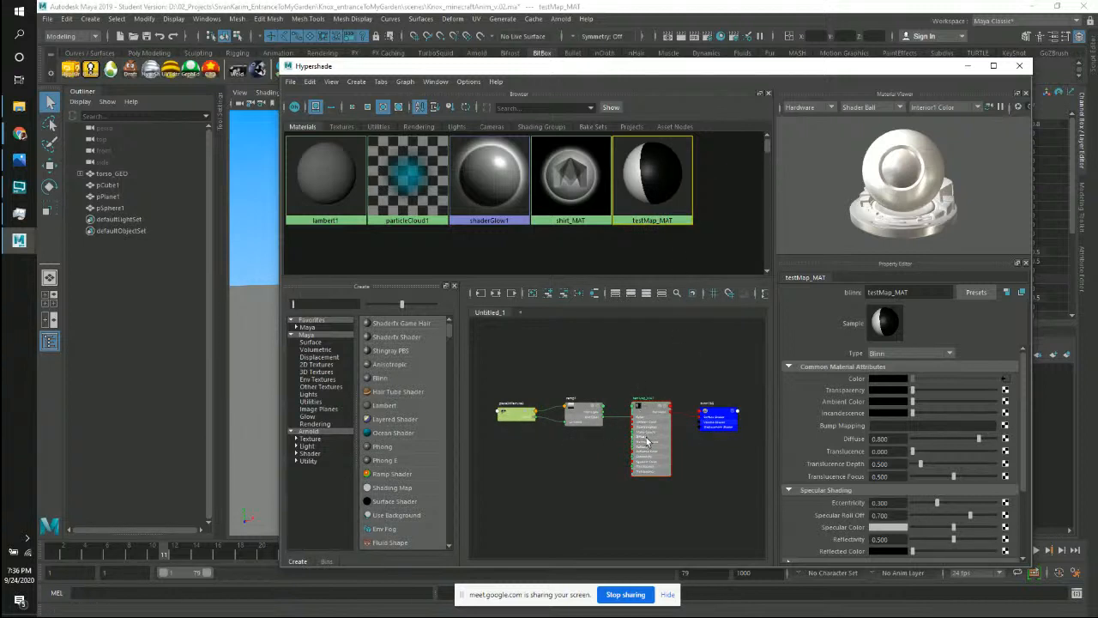
drag(655, 436, 657, 406)
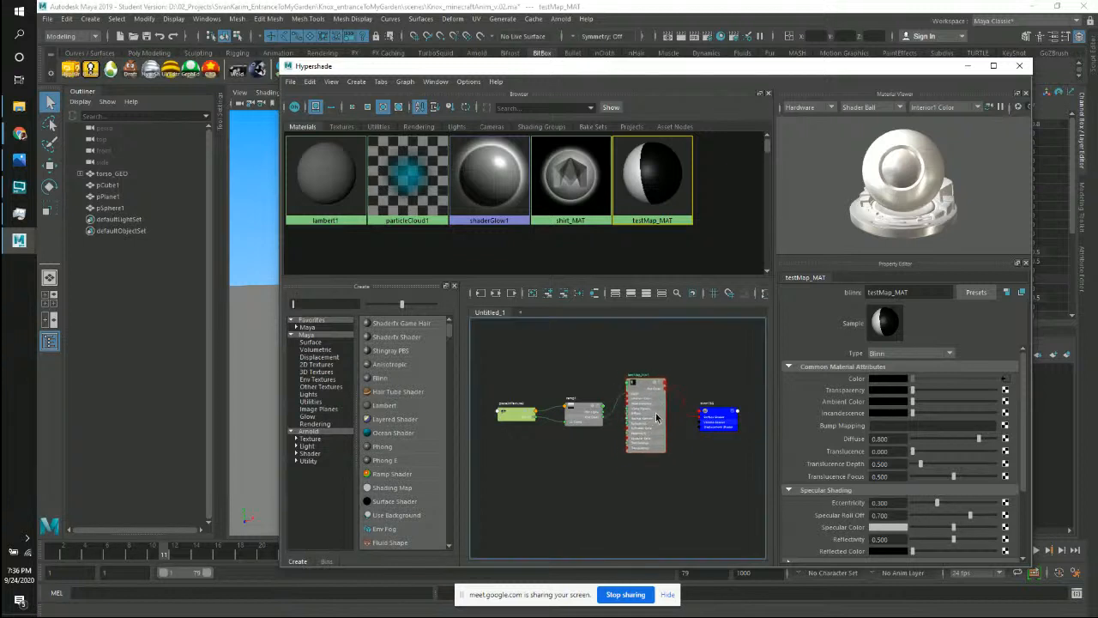
Inspect the ramp connected to testMap_MAT's Color and rearrange the ramp and testMap_MAT nodes in the graph.
click(1006, 379)
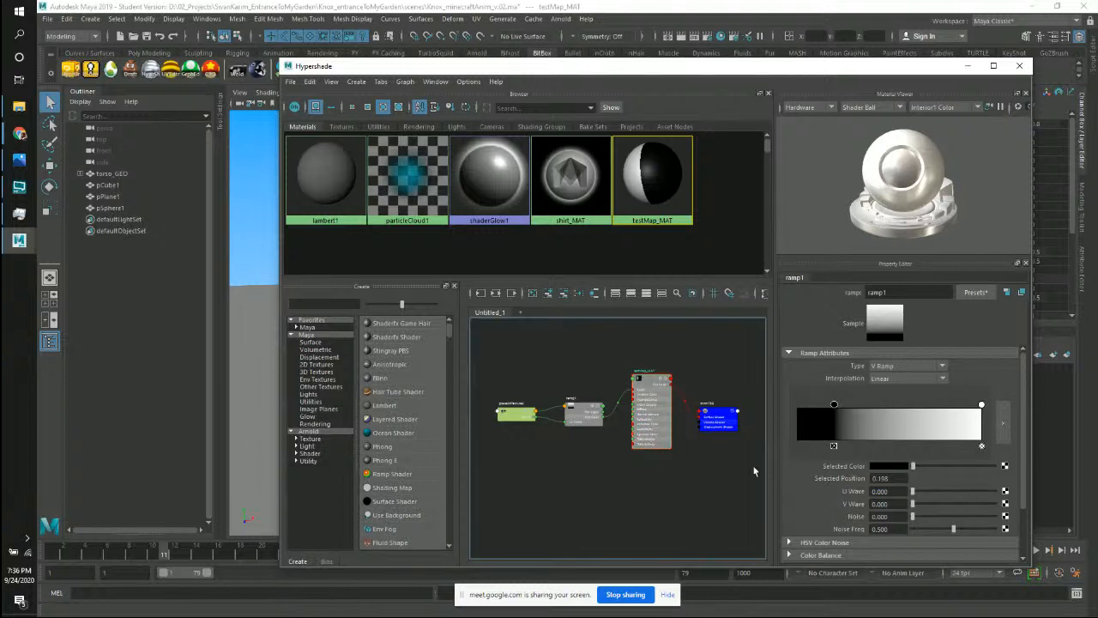
mouse_move(650, 404)
mouse_down()
mouse_move(648, 425)
mouse_move(648, 404)
mouse_up()
drag(581, 416, 568, 403)
click(640, 423)
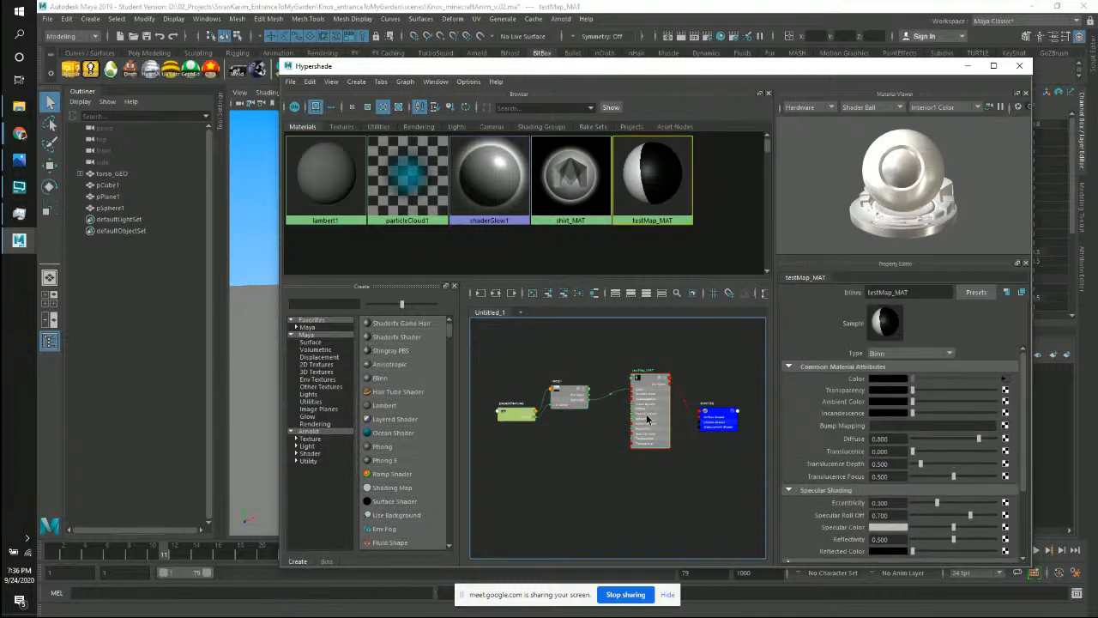
drag(646, 406, 645, 406)
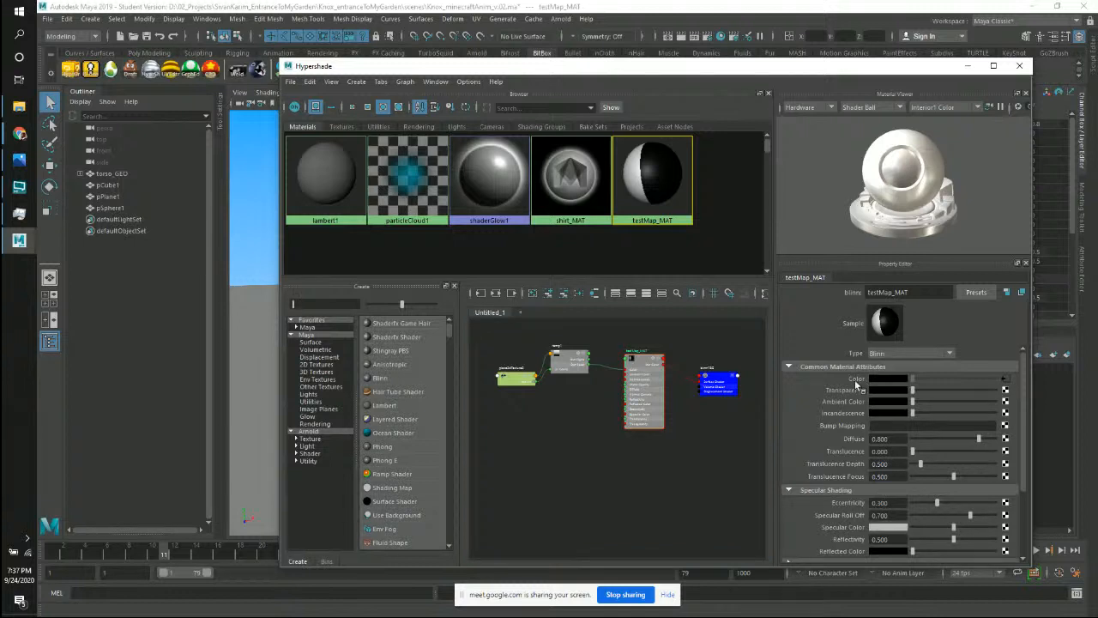
Map a Checker texture to testMap_MAT's Transparency and reselect the material.
click(1005, 390)
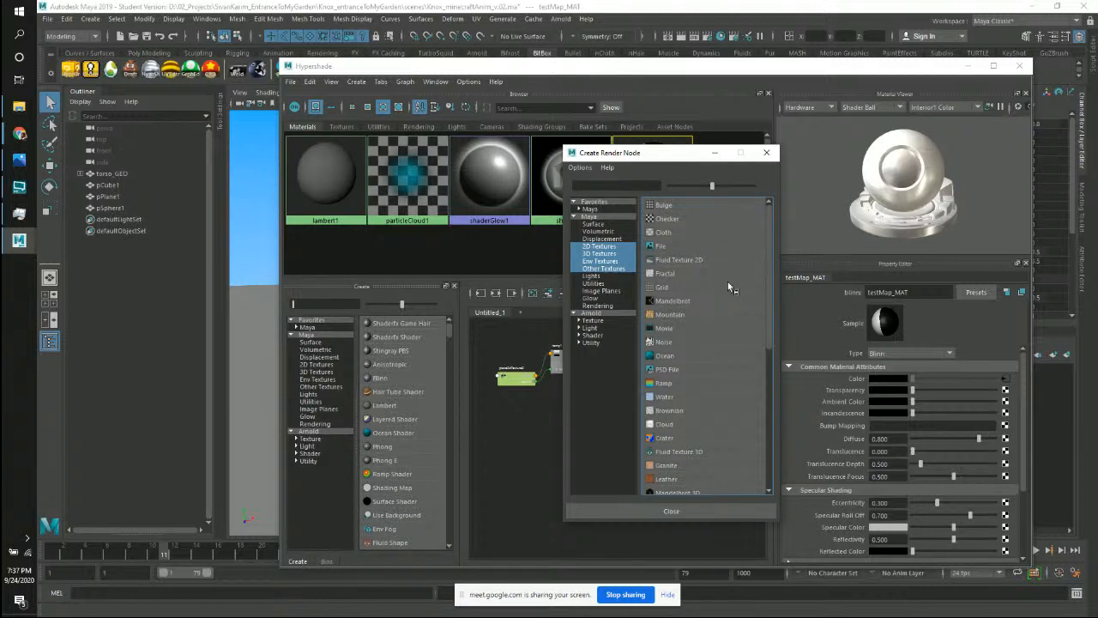
click(686, 223)
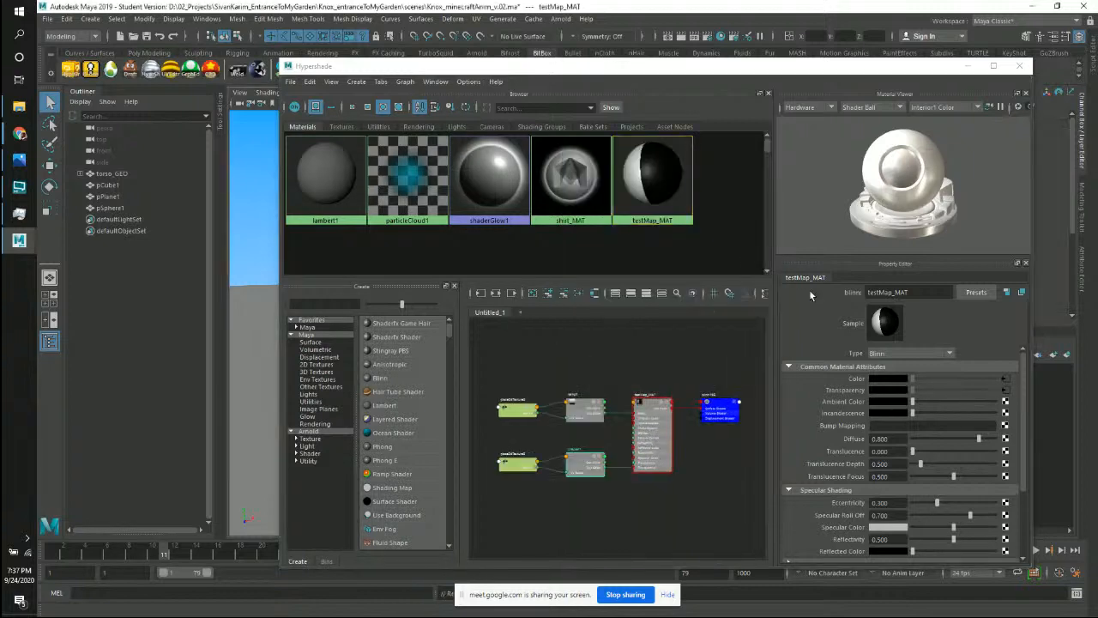
click(659, 175)
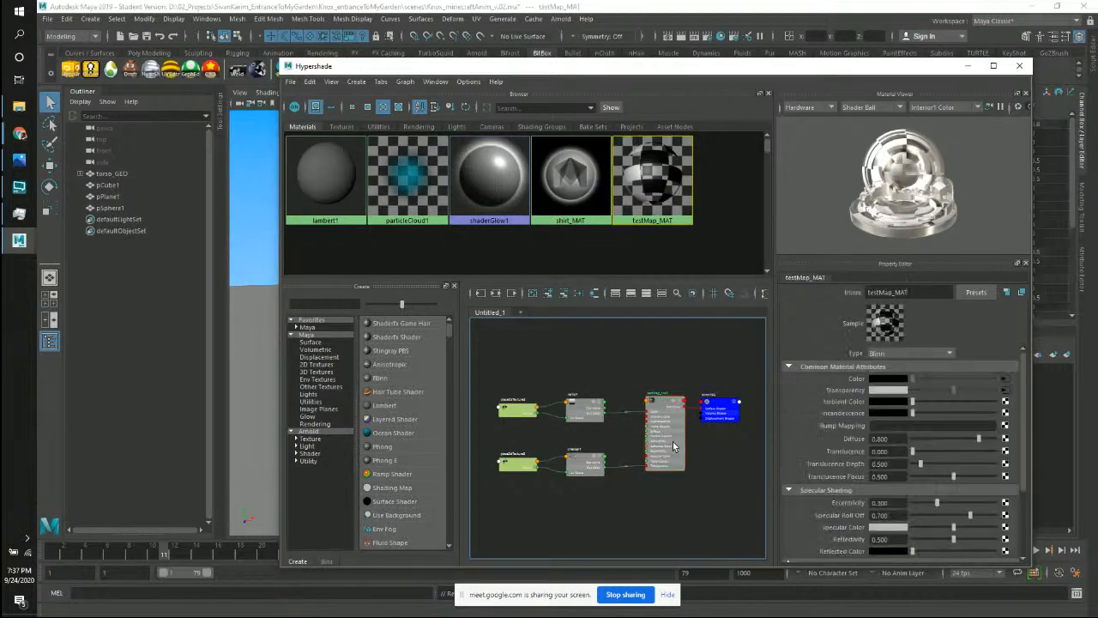
Examine the checkered transparency on the character's head from the front, back, sides and above.
drag(657, 74, 888, 88)
alt+drag(474, 239, 453, 289)
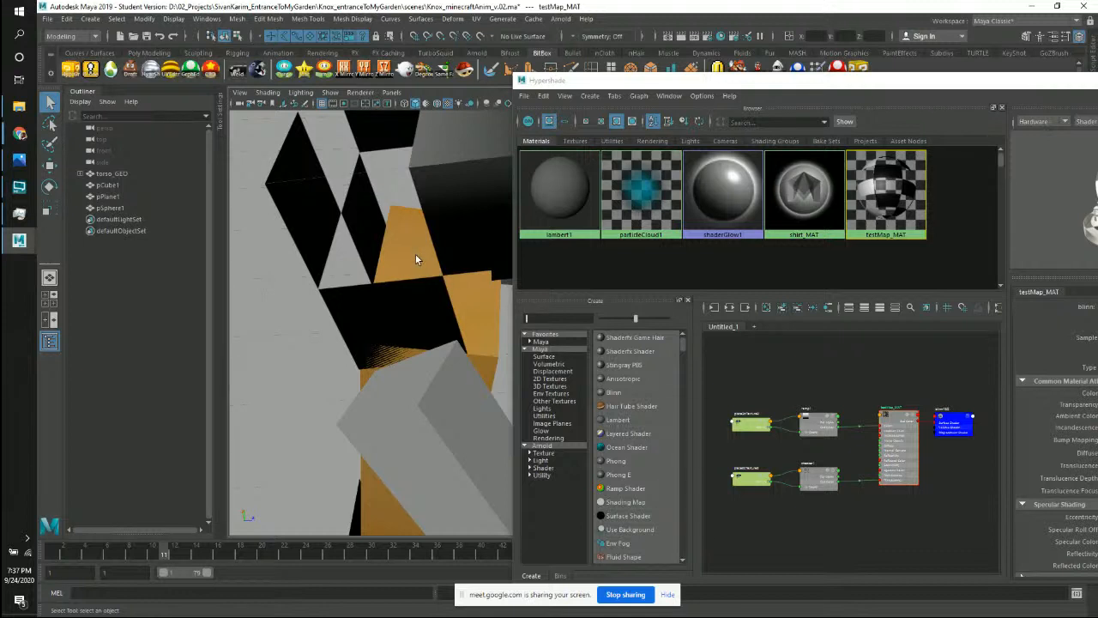
alt+drag(422, 241, 394, 263)
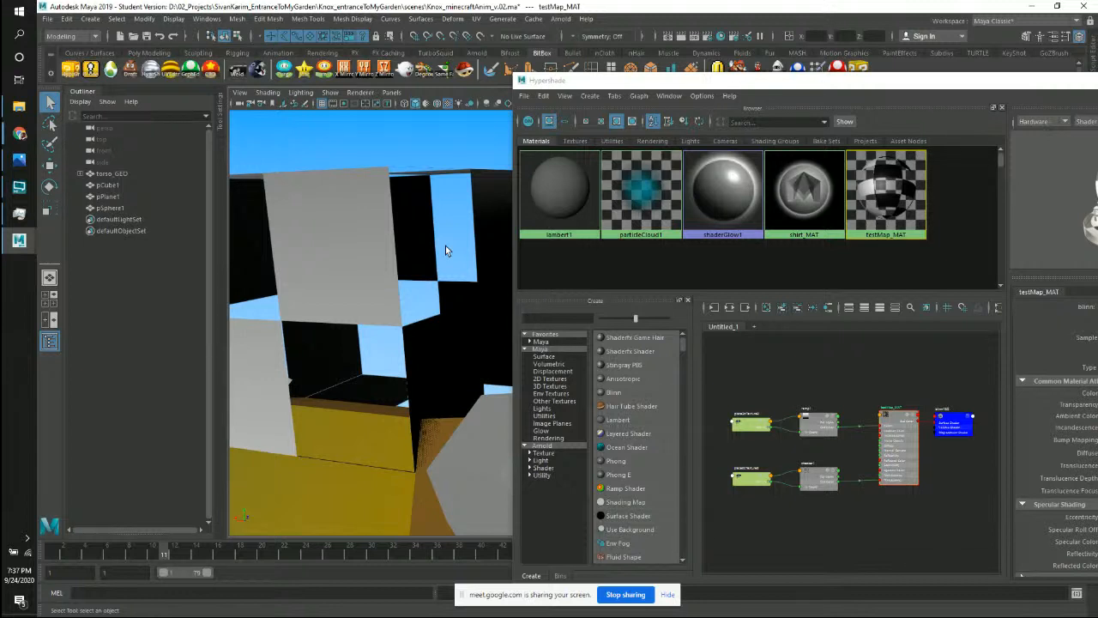
alt+drag(440, 225, 419, 293)
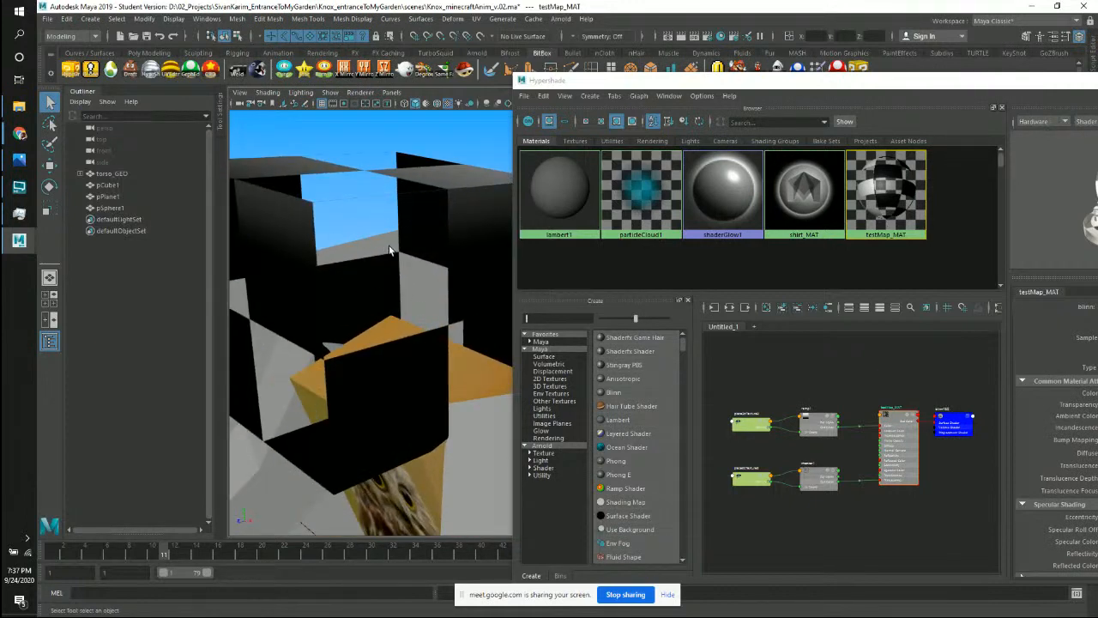
alt+drag(375, 255, 412, 175)
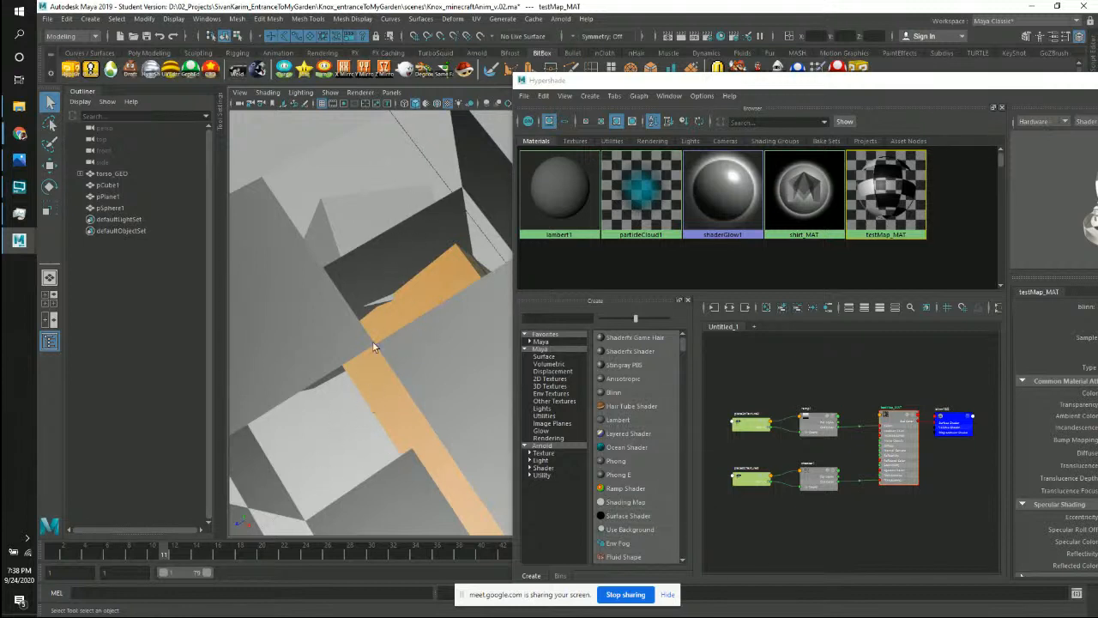
alt+drag(416, 252, 446, 330)
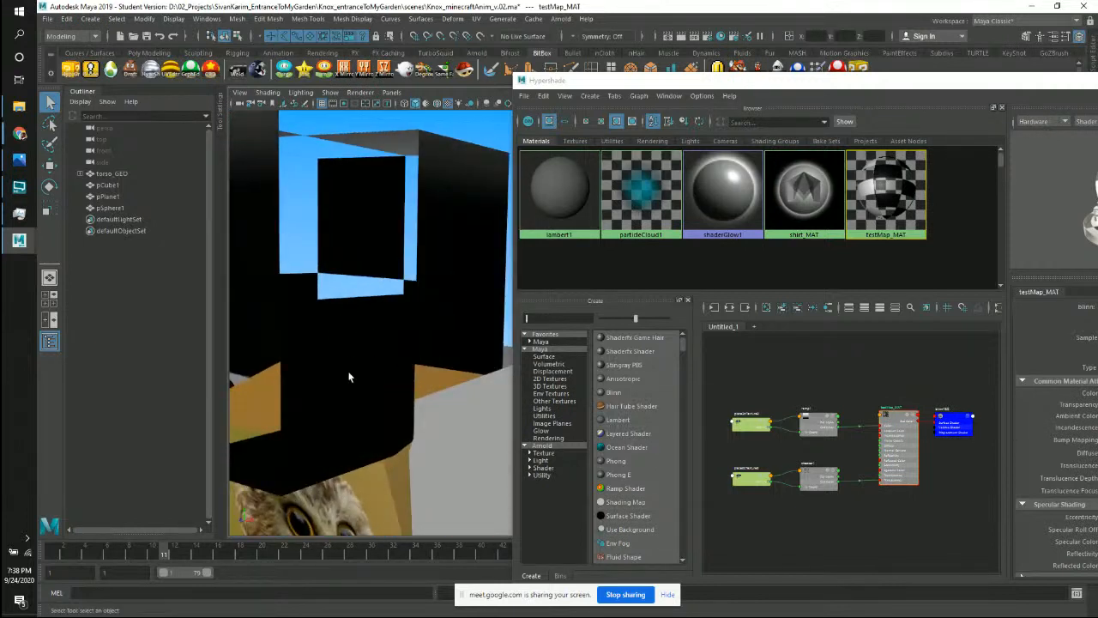
alt+drag(380, 348, 453, 282)
alt+middle_drag(453, 282, 372, 263)
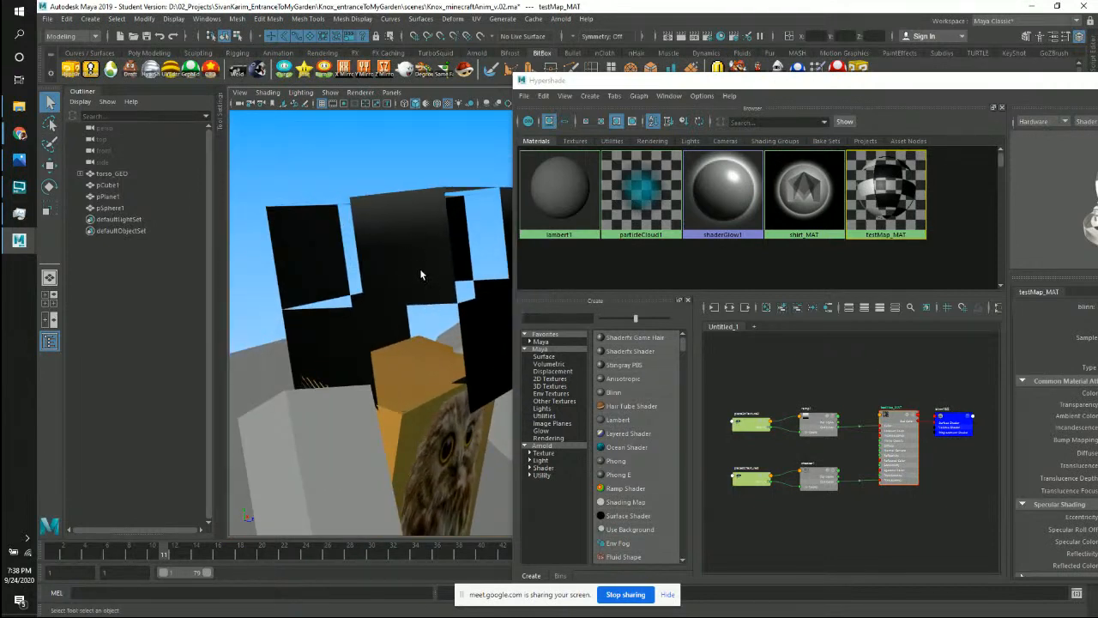
drag(677, 83, 625, 73)
alt+drag(403, 249, 377, 241)
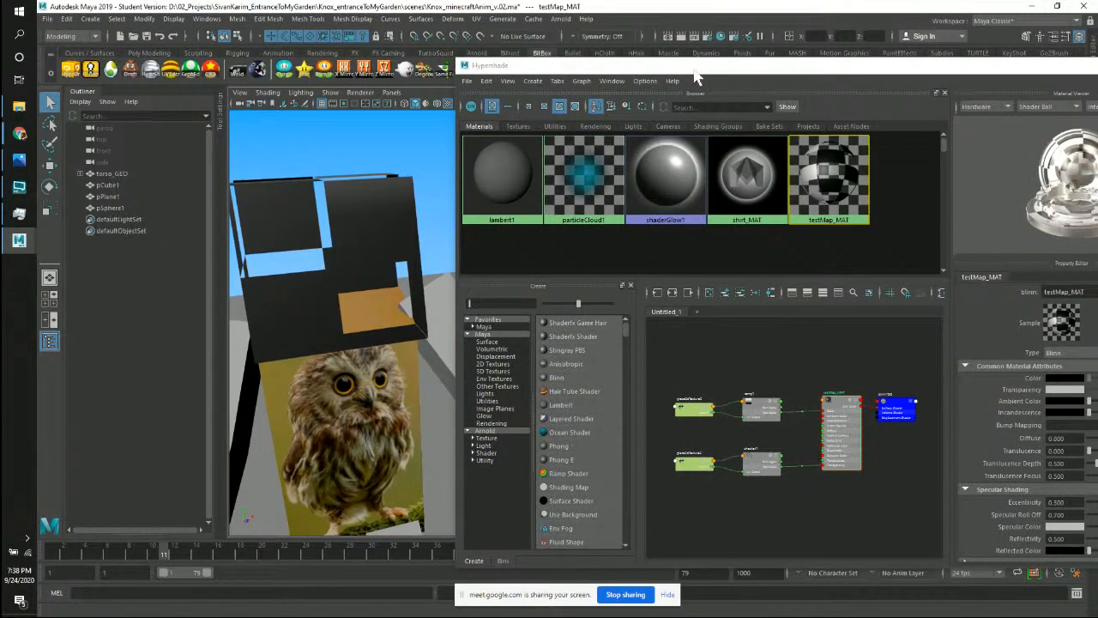
drag(695, 72, 502, 53)
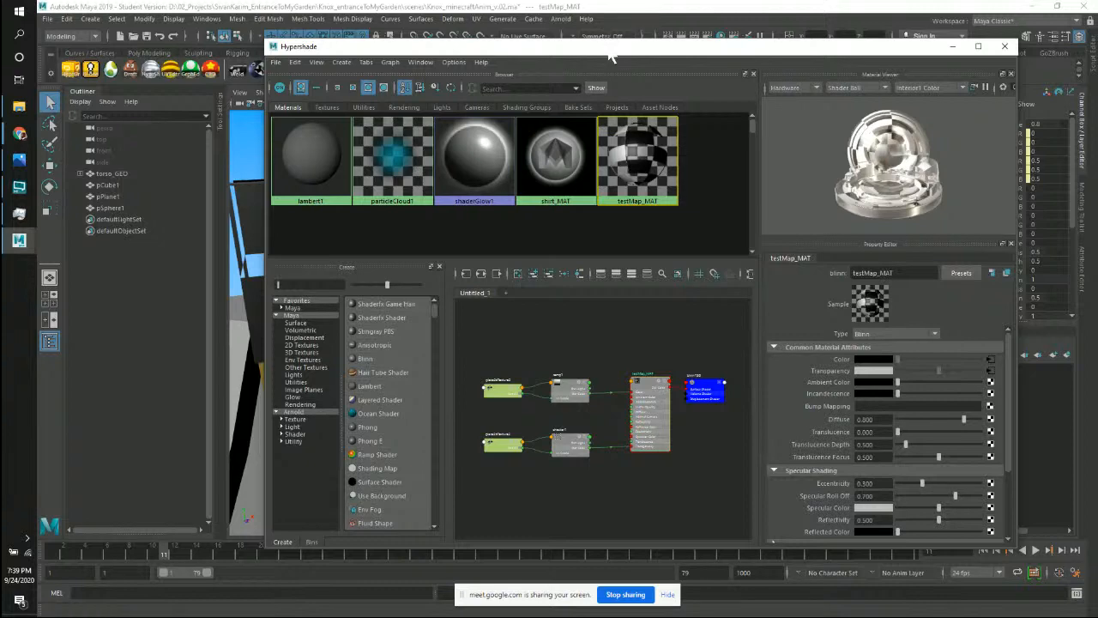
drag(609, 51, 827, 61)
alt+drag(348, 277, 314, 245)
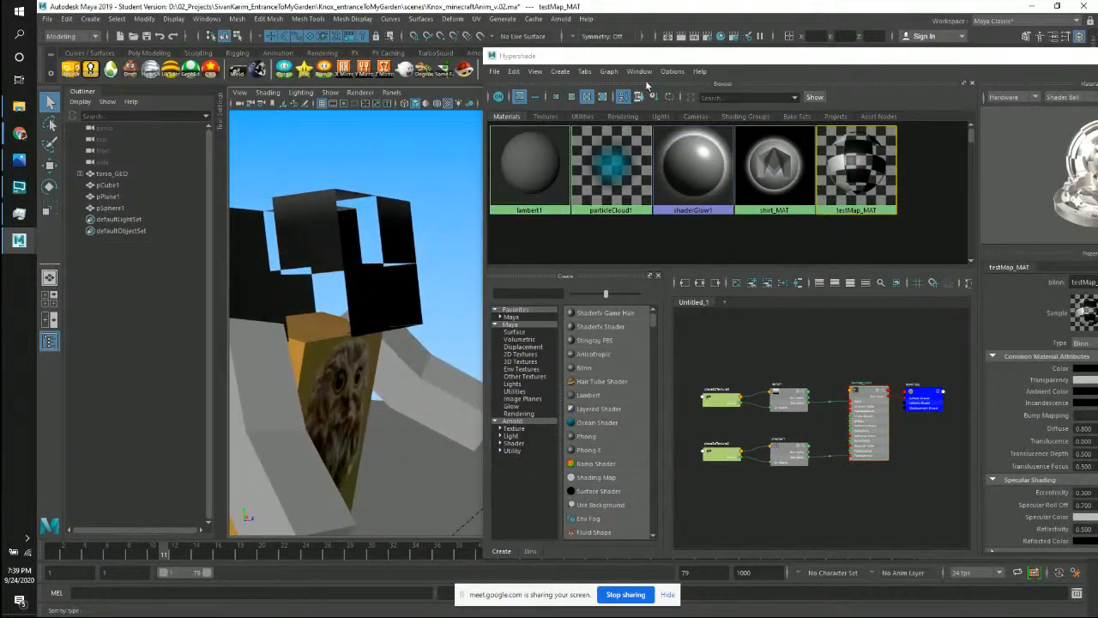
Break the checker connection on testMap_MAT's Transparency.
drag(668, 58, 453, 85)
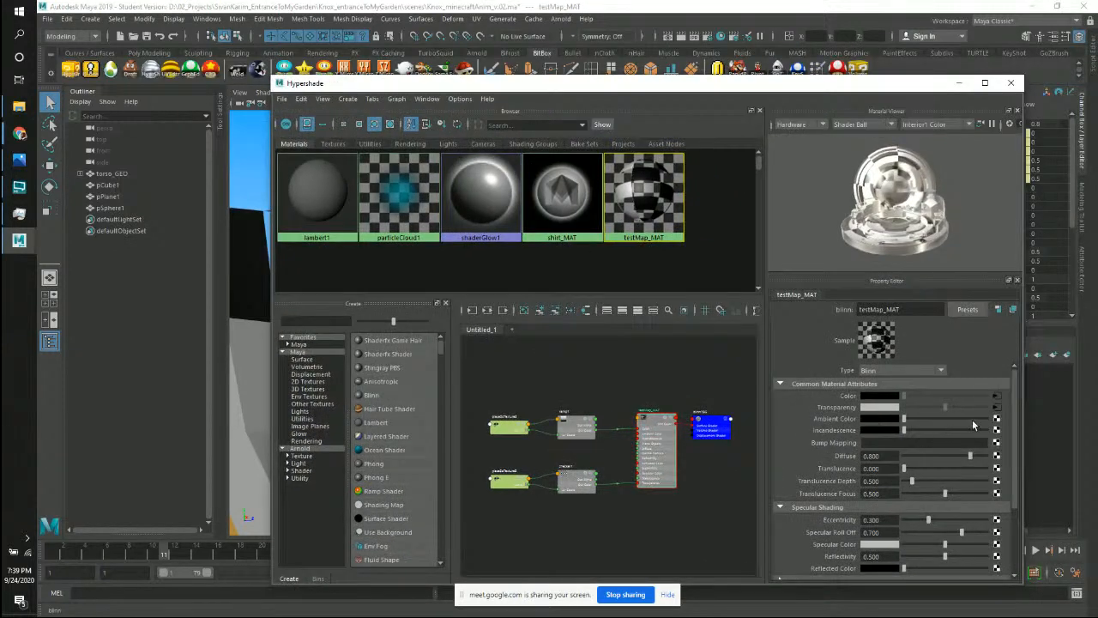
right_click(841, 413)
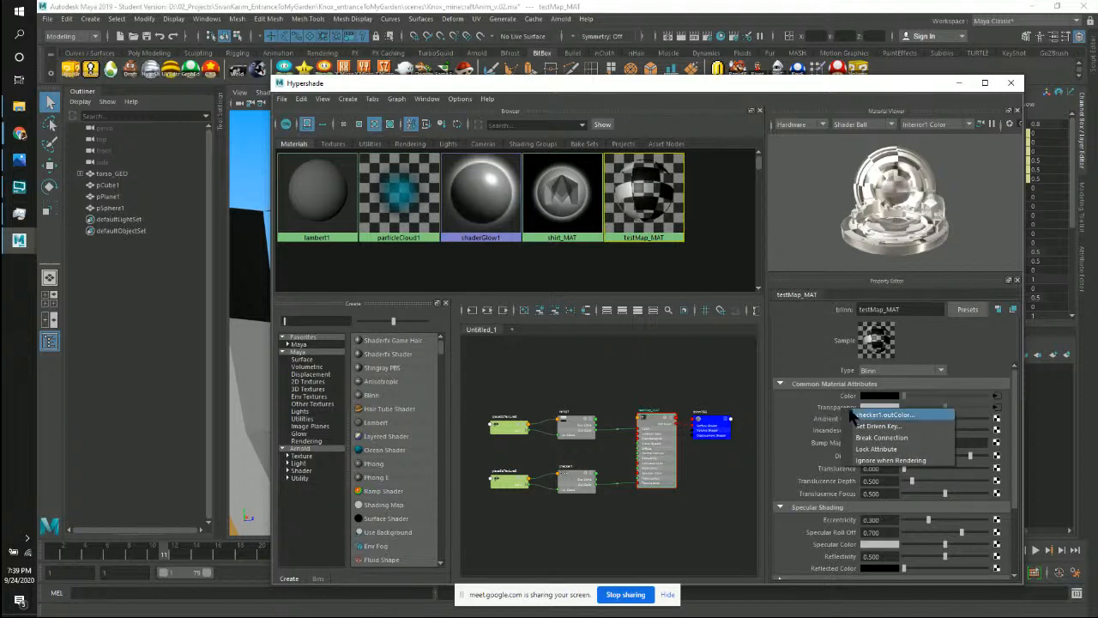
click(879, 438)
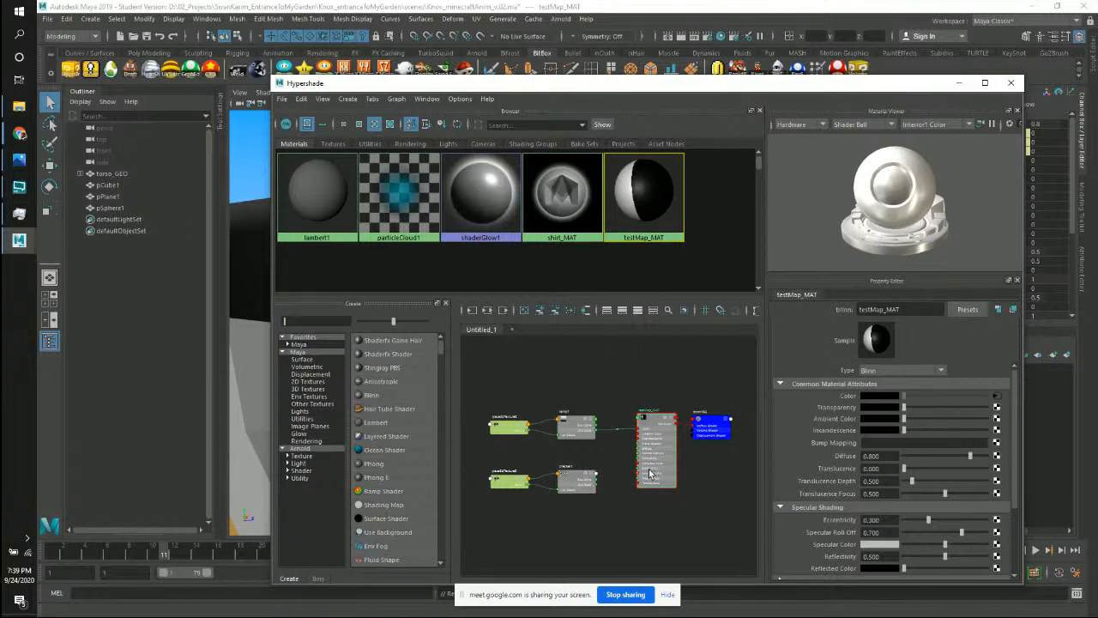
drag(658, 470, 653, 467)
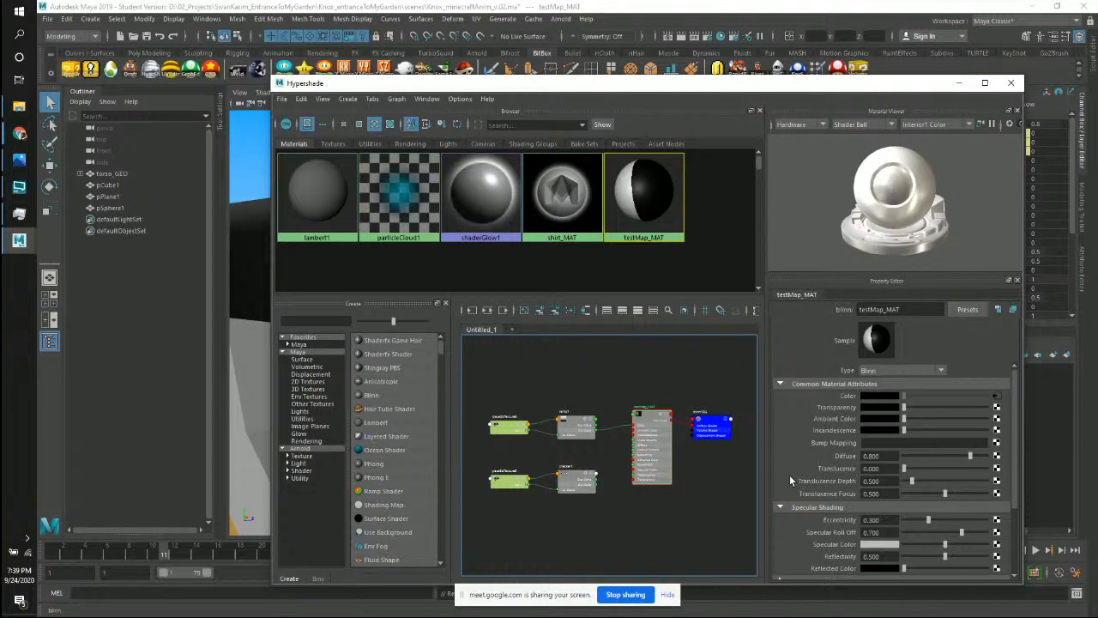
Delete the disconnected checker node together with its placement node and check the head in the viewport.
mouse_move(581, 488)
mouse_down()
mouse_move(564, 487)
mouse_move(578, 485)
mouse_up()
drag(469, 463, 620, 523)
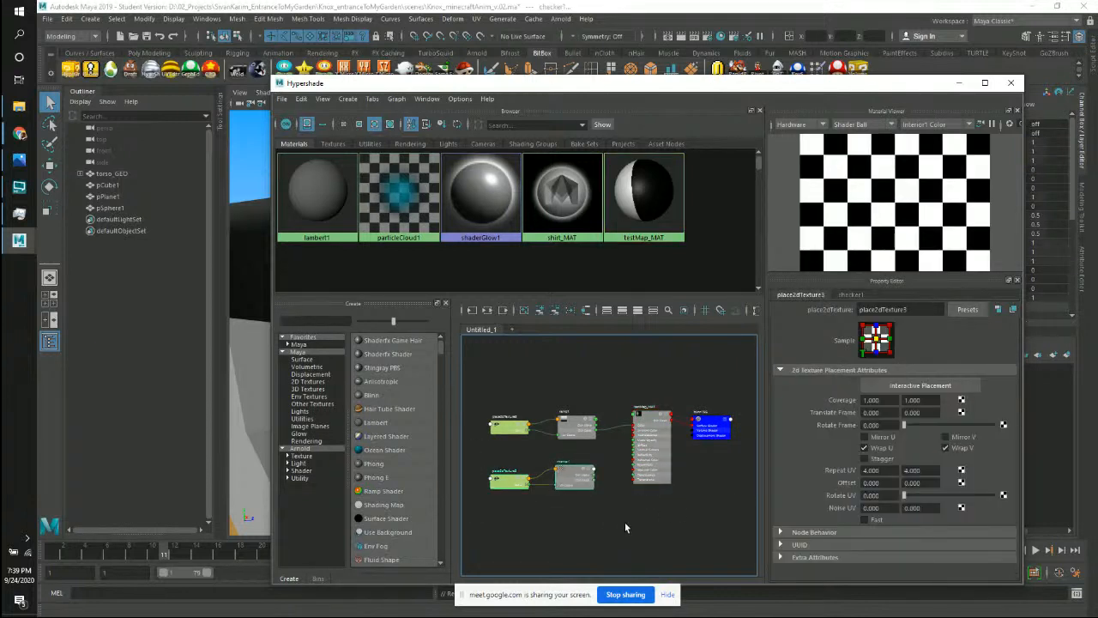
key(Delete)
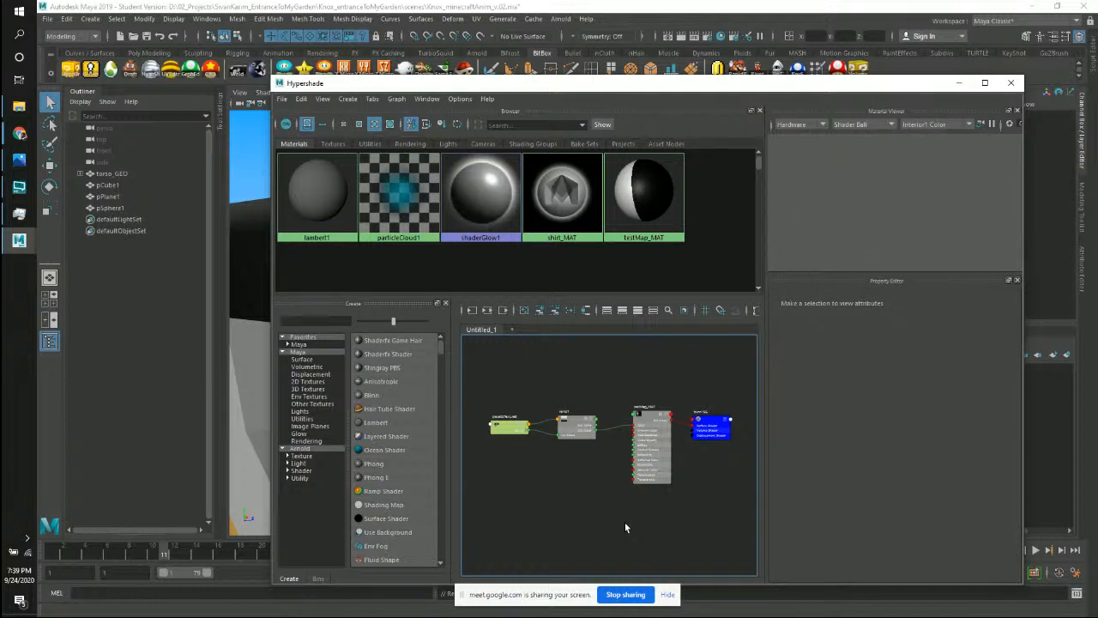
drag(641, 439, 631, 427)
drag(727, 86, 790, 91)
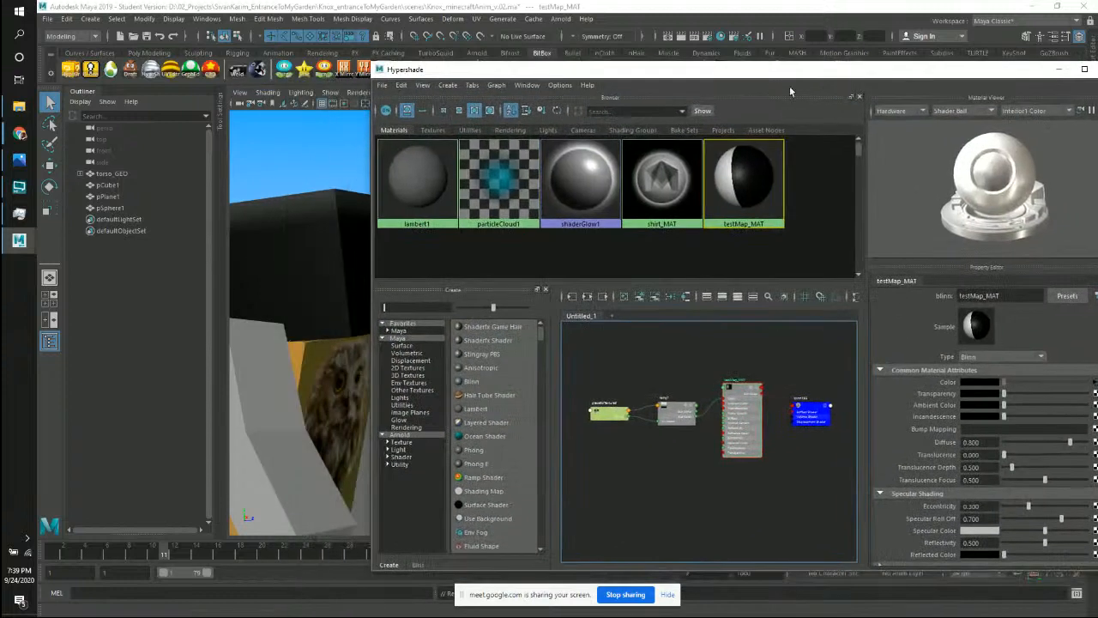
alt+drag(296, 255, 314, 218)
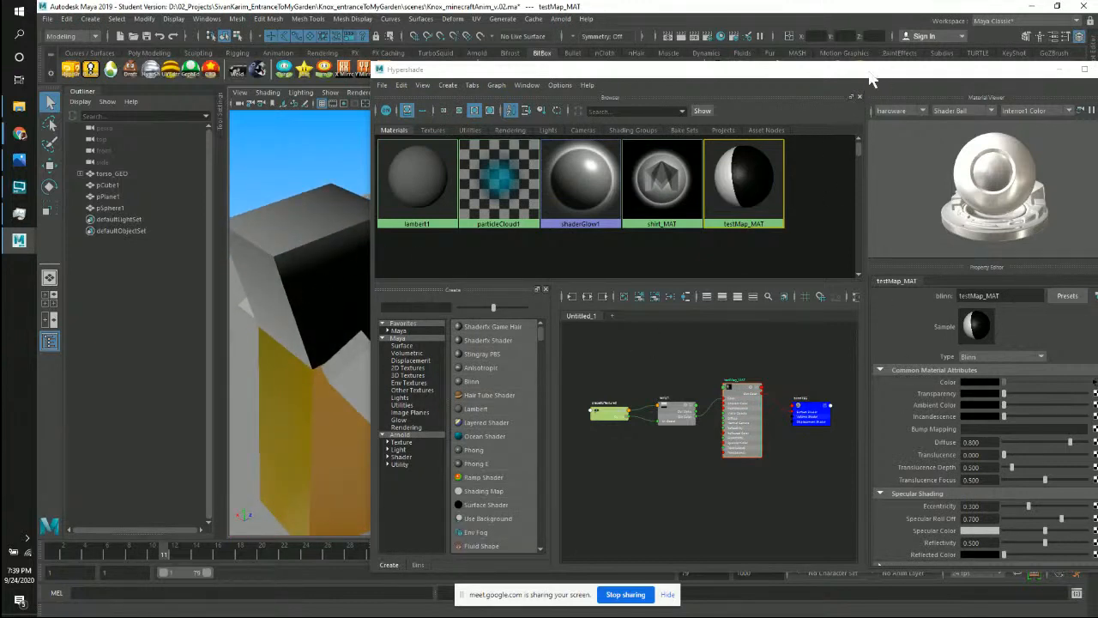
Map a Checker texture to testMap_MAT's Bump Mapping and select the bump node in the graph.
drag(871, 73, 744, 69)
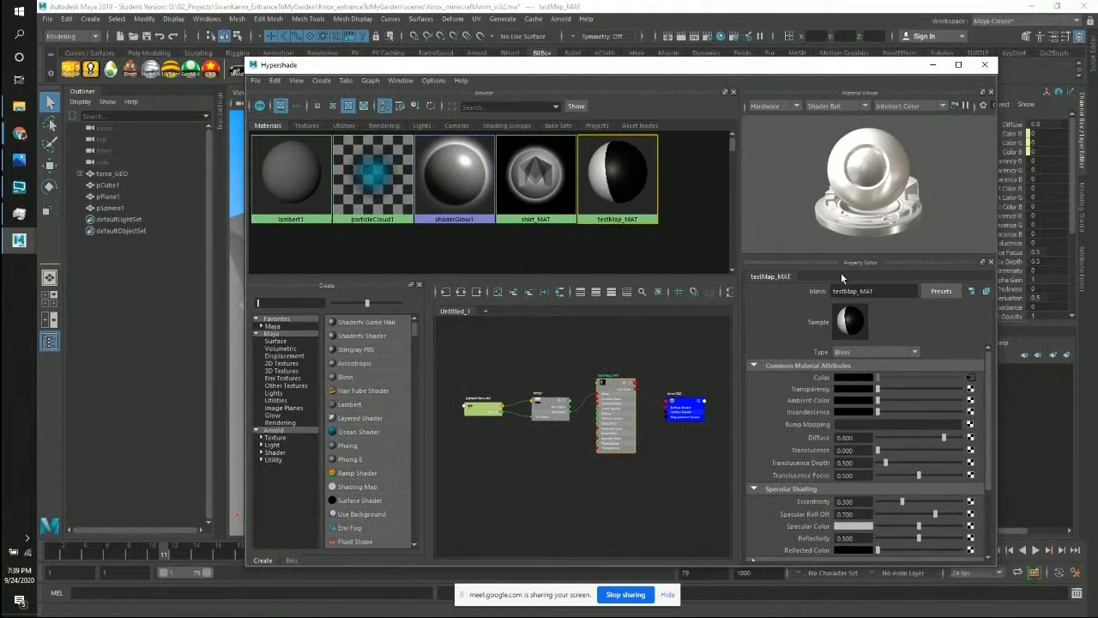
click(970, 424)
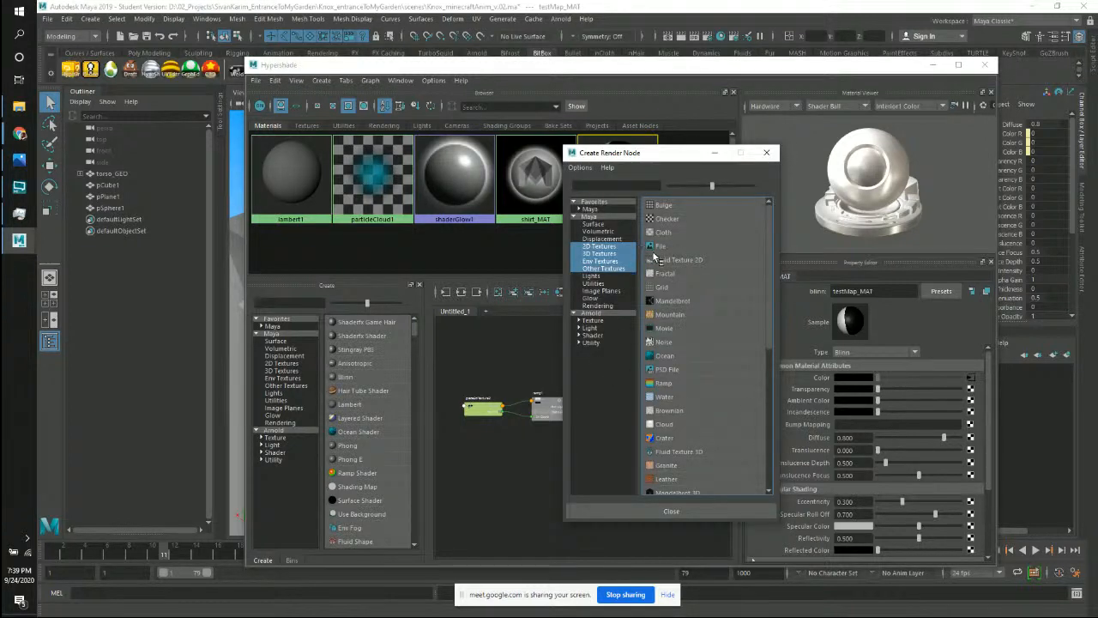
click(691, 222)
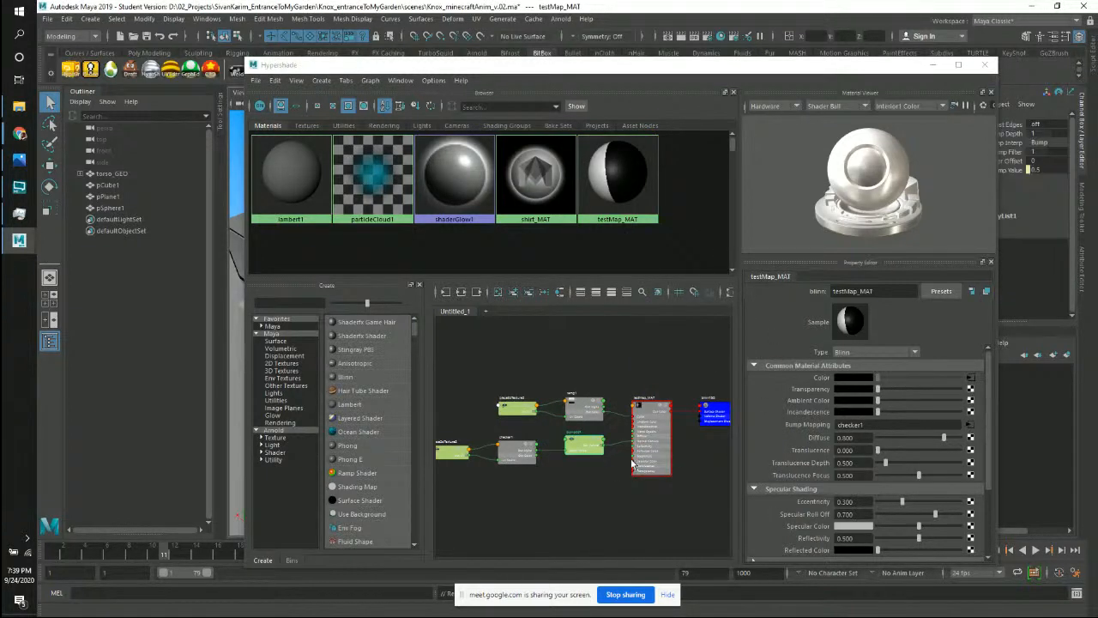
click(589, 455)
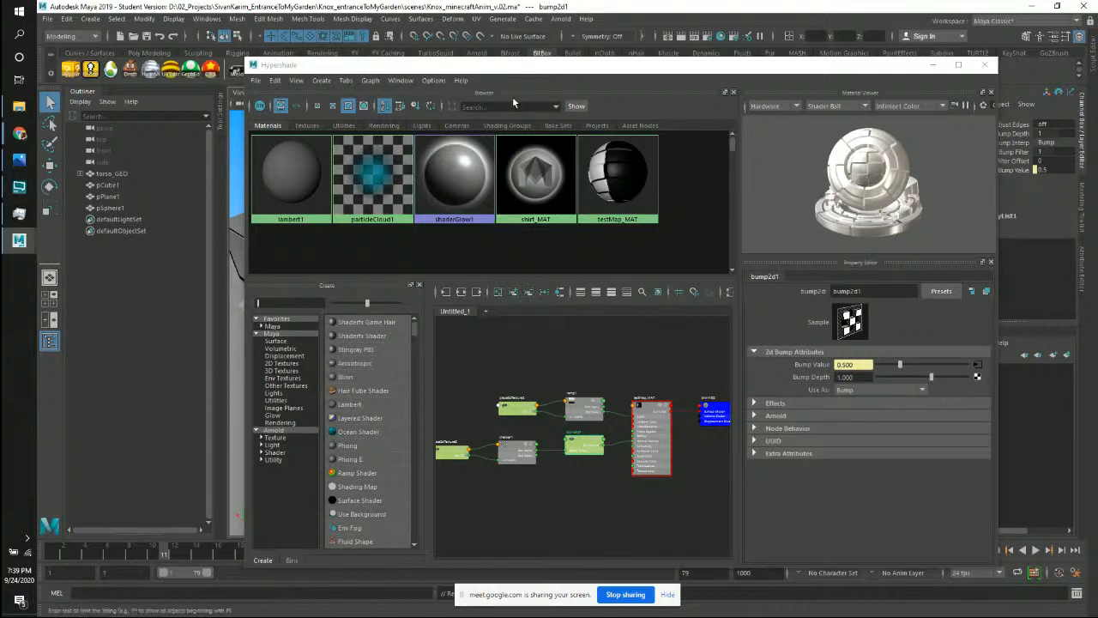
Examine the checker bump effect on the head's faces and top edges up close.
drag(534, 76, 817, 113)
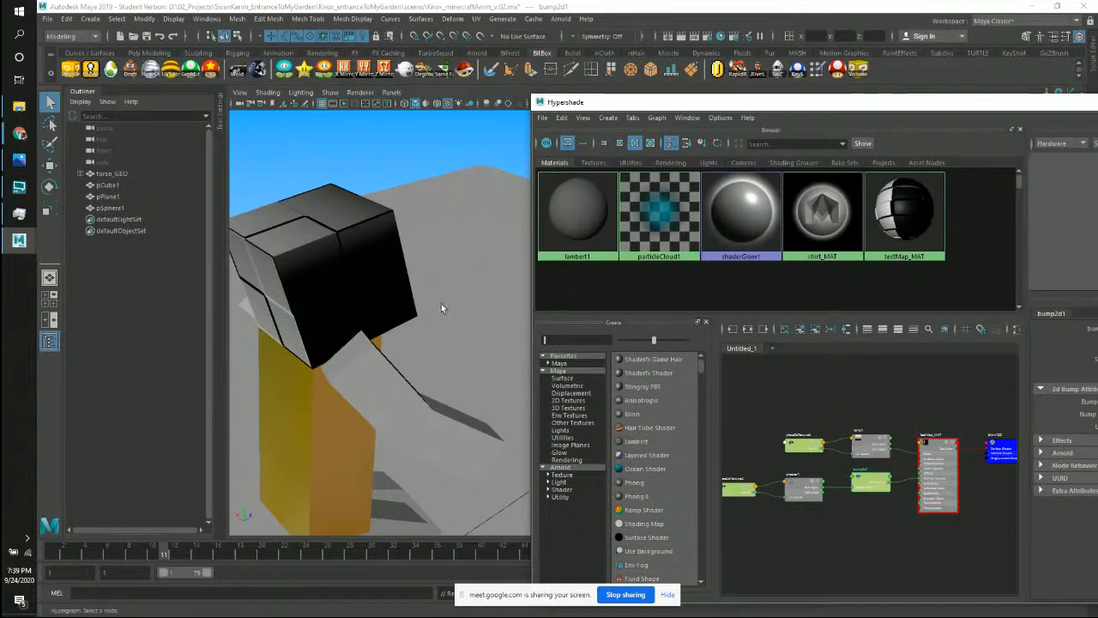
alt+middle_drag(480, 304, 506, 322)
alt+drag(506, 322, 458, 301)
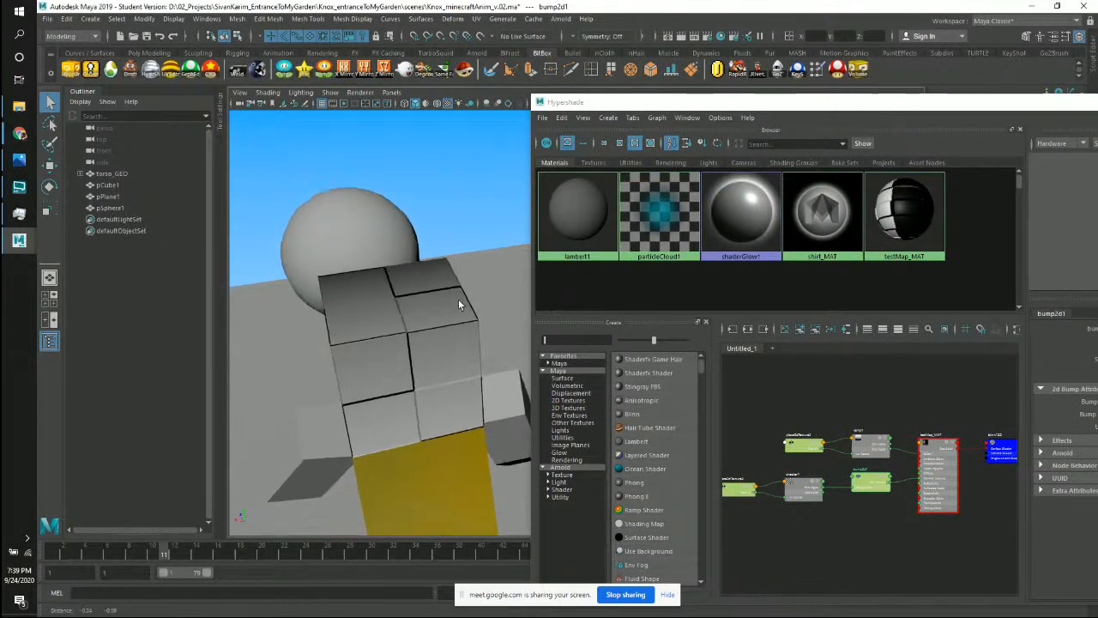
alt+right_drag(458, 300, 458, 349)
alt+drag(458, 349, 433, 335)
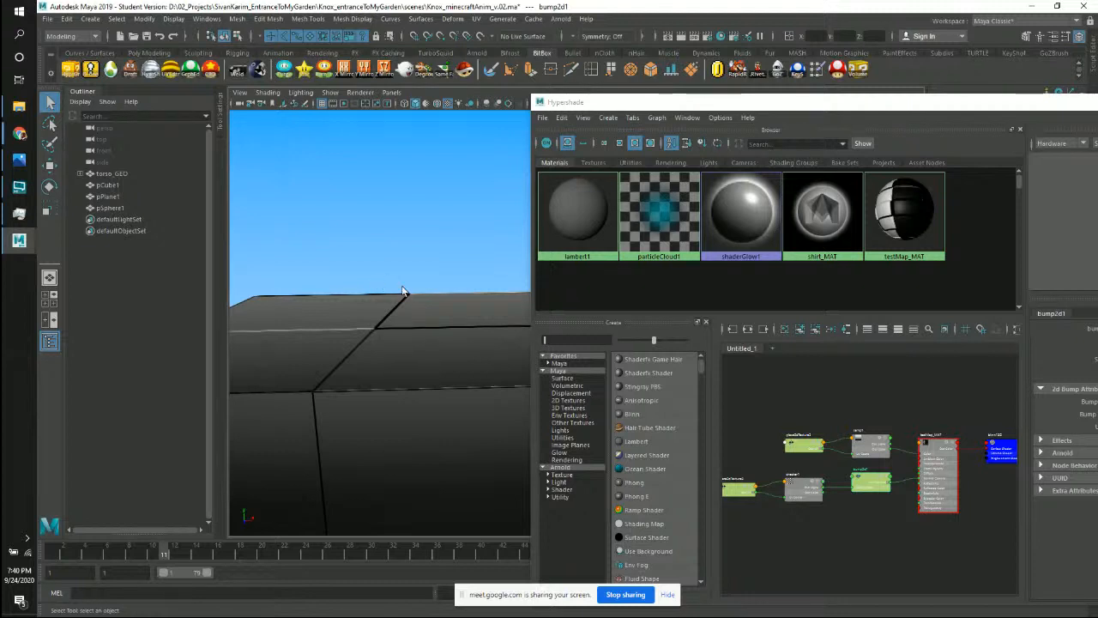
Delete the bump2d node, the checker texture and its placement node from testMap_MAT's graph.
alt+drag(379, 279, 388, 273)
alt+drag(453, 308, 421, 289)
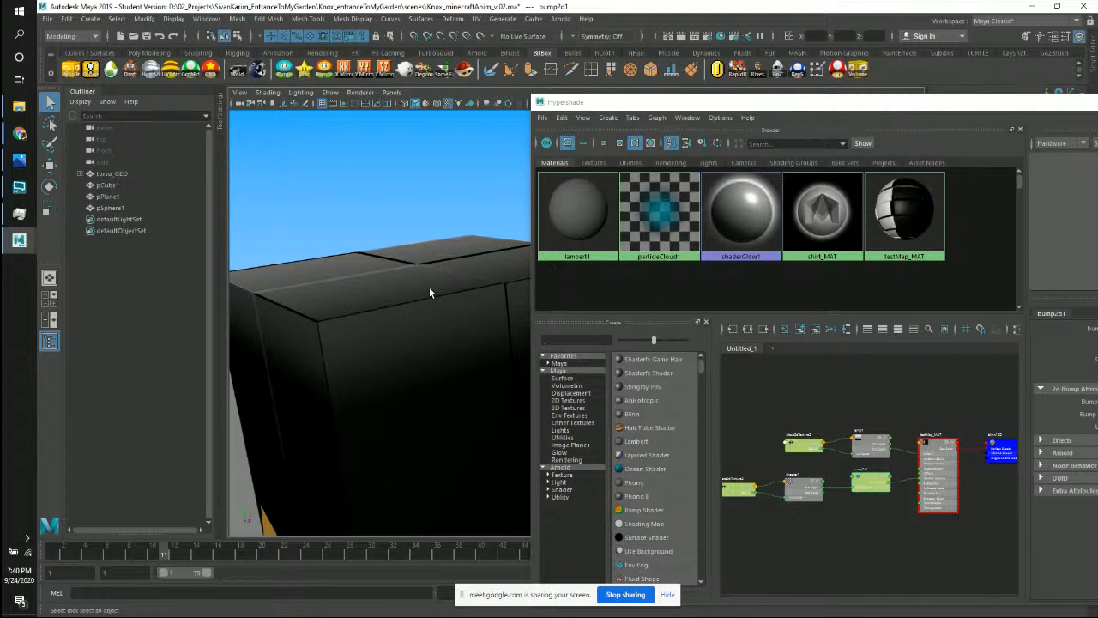
drag(701, 102, 418, 60)
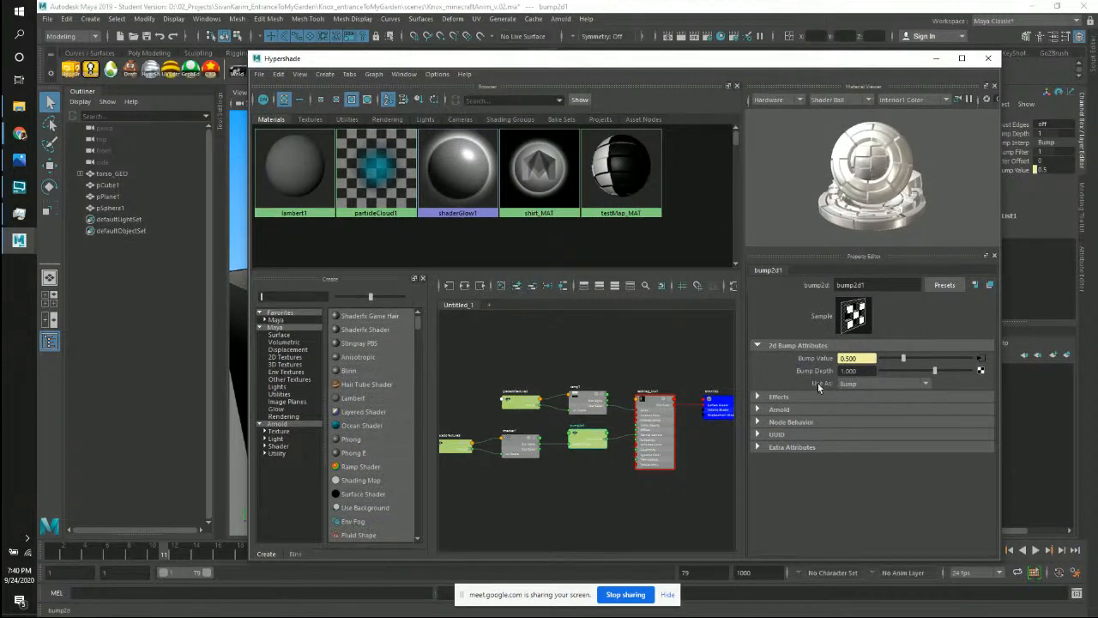
drag(601, 438, 606, 446)
drag(524, 451, 544, 461)
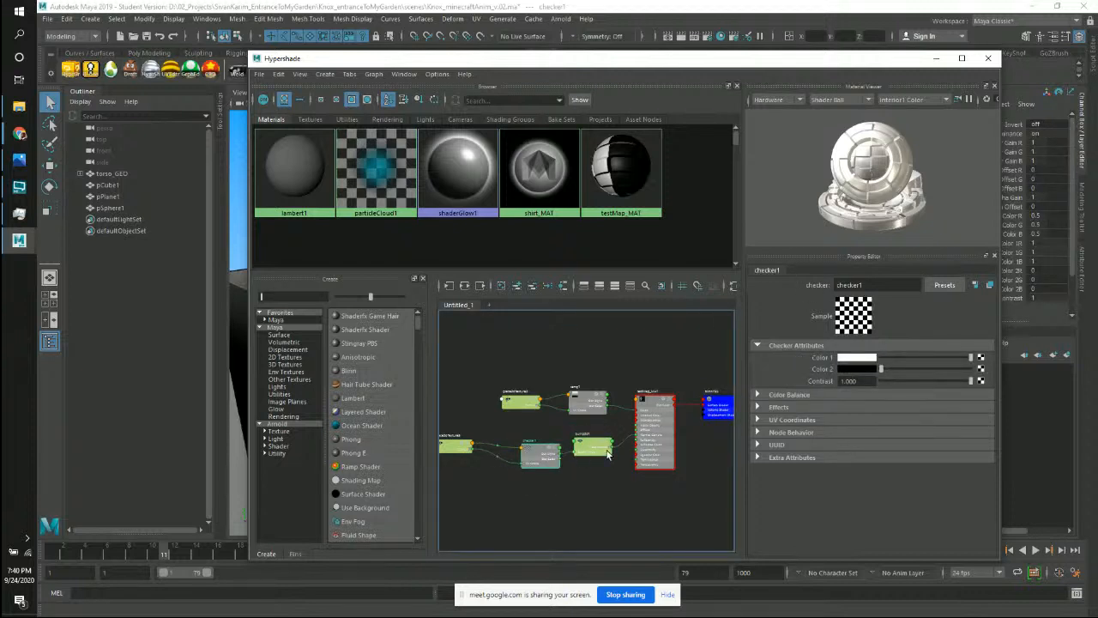
click(607, 451)
drag(460, 450, 504, 457)
mouse_move(475, 420)
mouse_down()
mouse_move(561, 466)
mouse_move(627, 469)
mouse_up()
key(Delete)
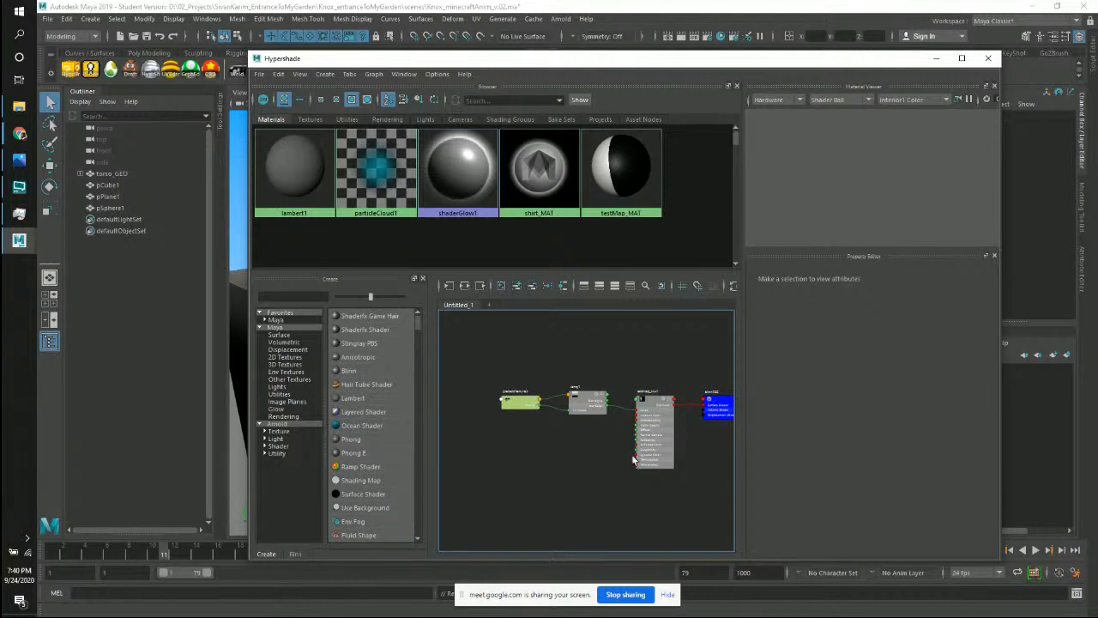
Map a Brownian 3D texture to testMap_MAT's Bump Mapping.
click(636, 459)
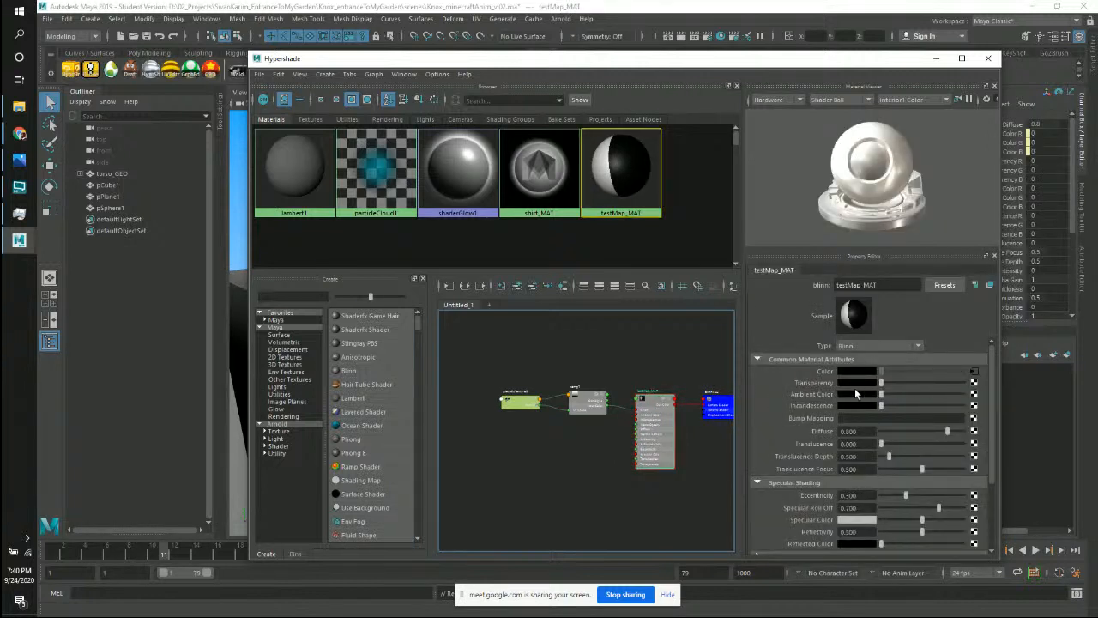
click(973, 417)
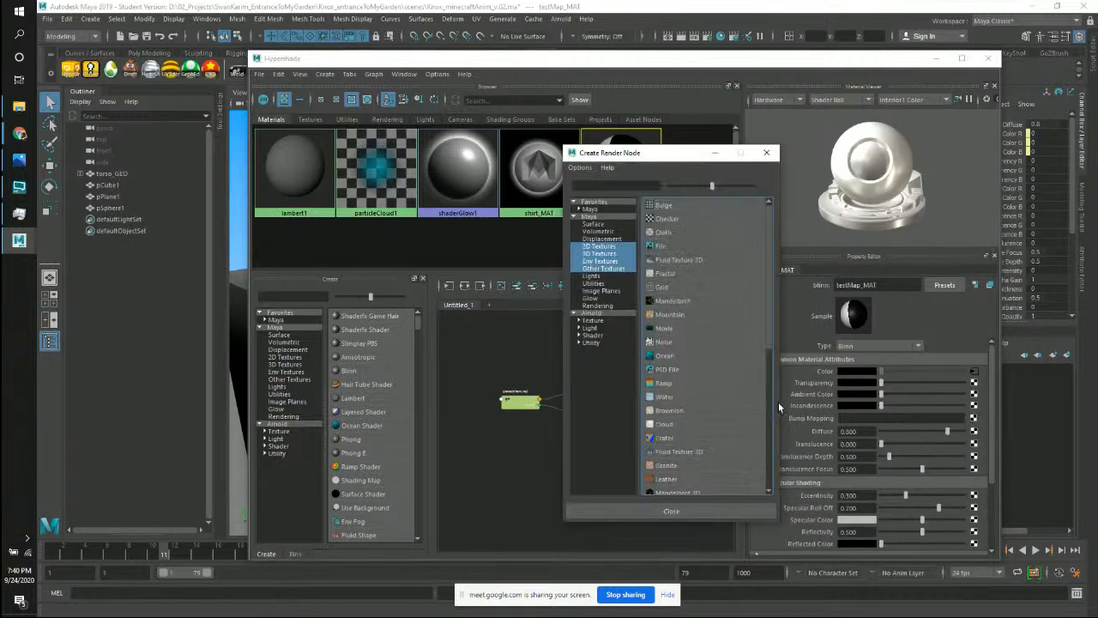
drag(770, 324, 771, 375)
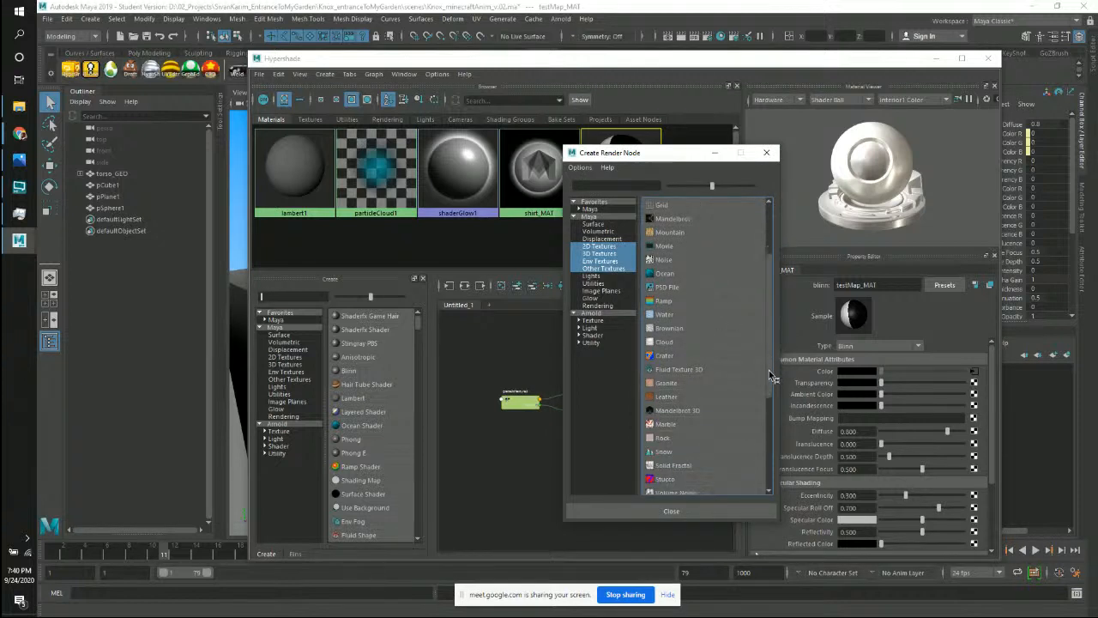
click(674, 328)
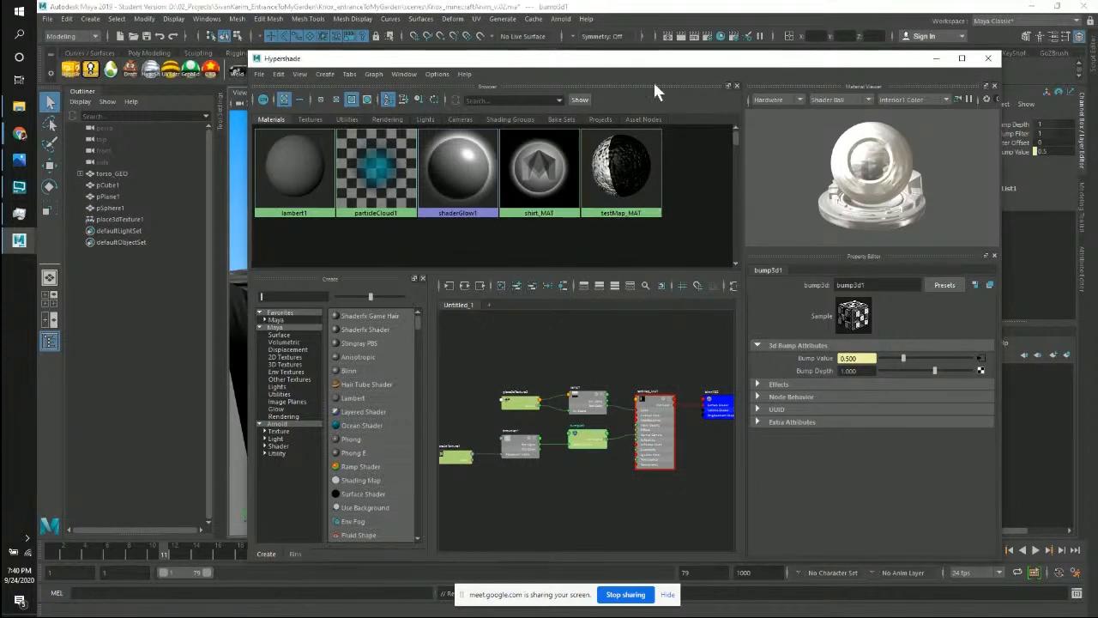
Examine the Brownian bump on the head in the viewport and view the Brownian node's attributes.
drag(652, 80, 858, 189)
alt+drag(531, 215, 365, 227)
click(396, 314)
drag(747, 151, 504, 107)
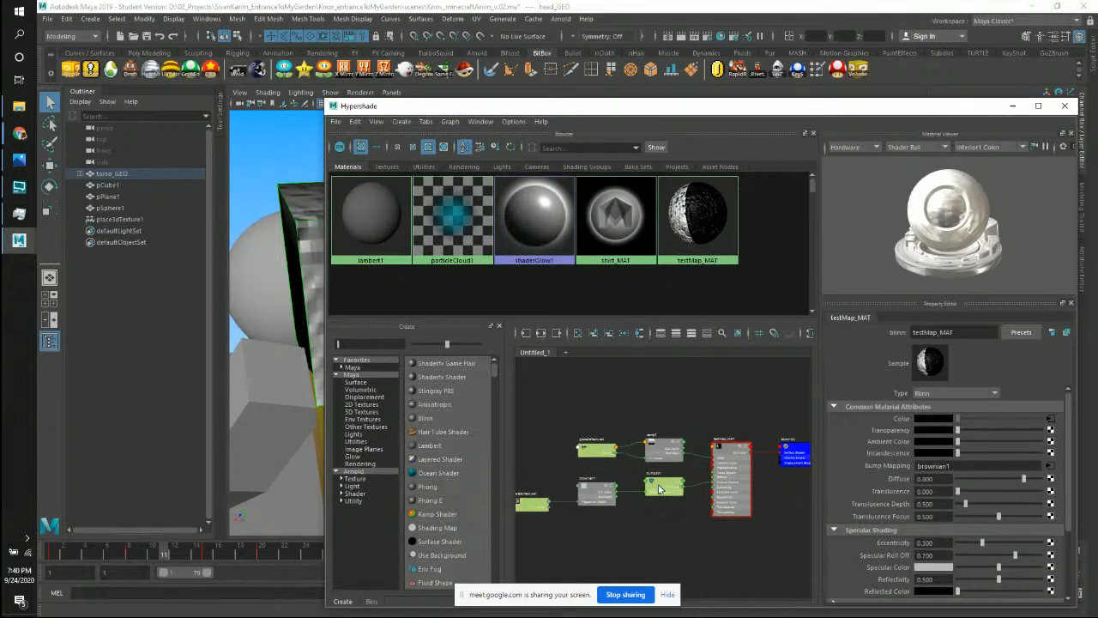
click(586, 497)
click(586, 498)
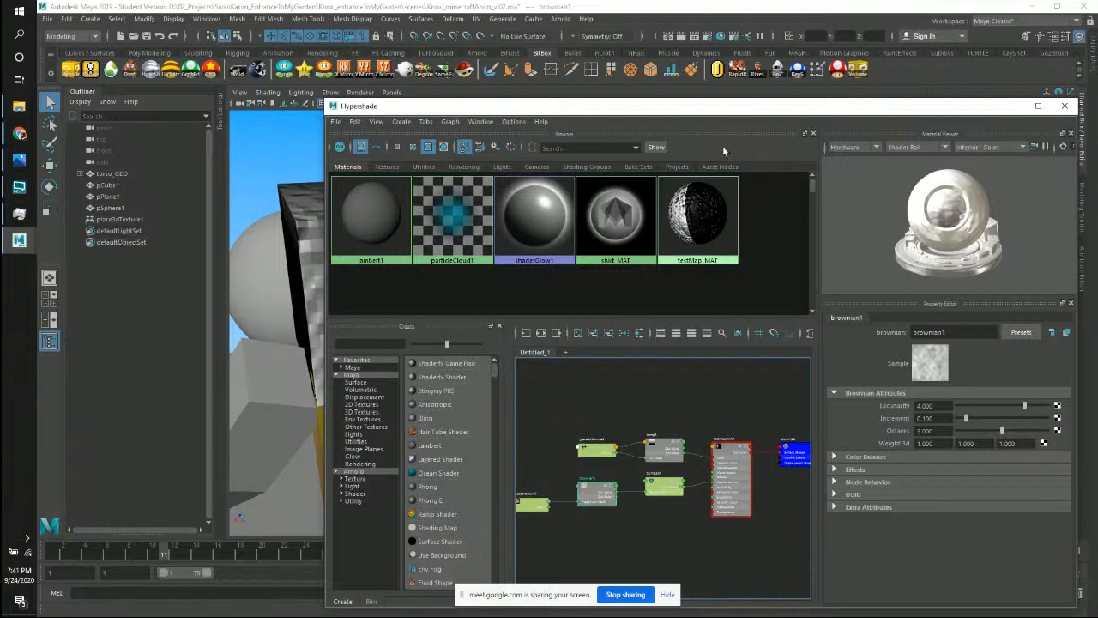
drag(680, 116, 964, 130)
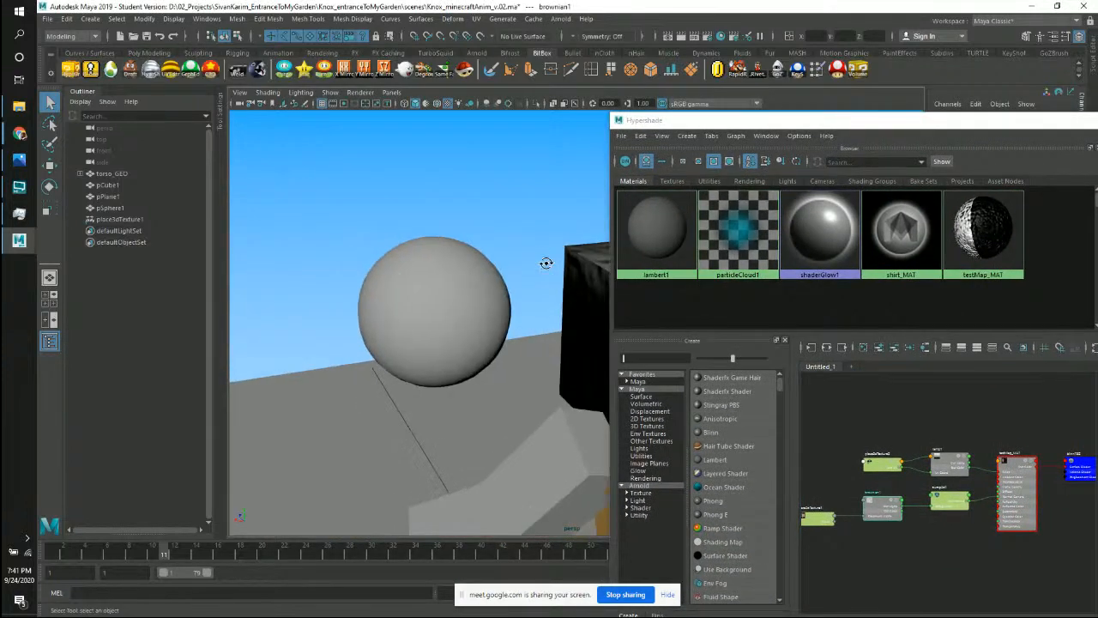
alt+drag(550, 266, 494, 274)
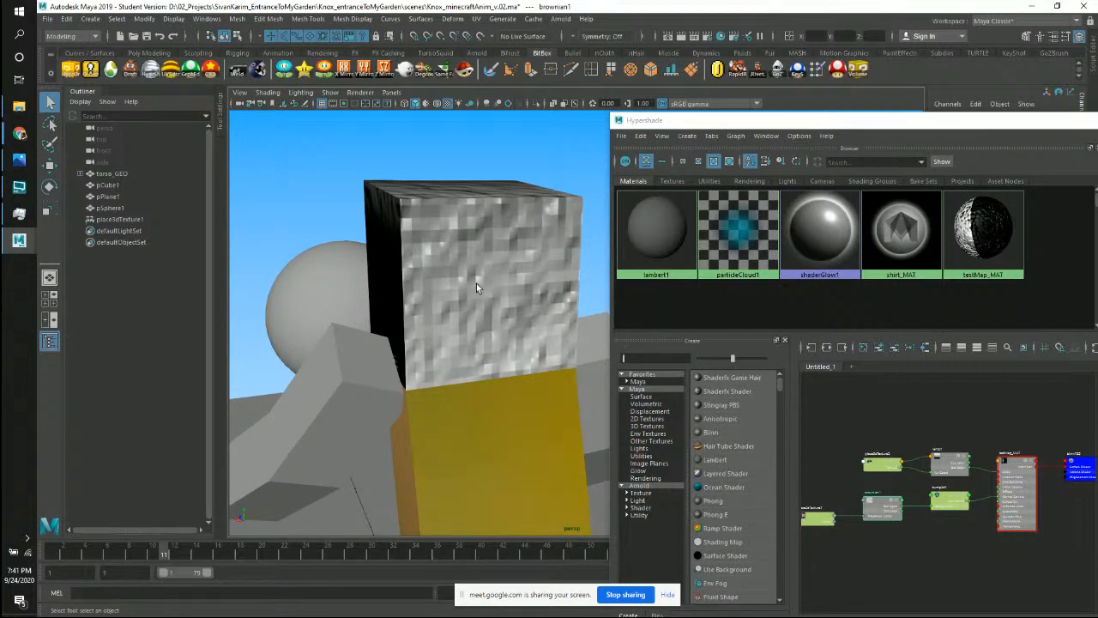
mouse_move(484, 211)
alt+mouse_down()
mouse_move(552, 257)
mouse_move(428, 262)
mouse_move(502, 235)
mouse_move(512, 305)
mouse_move(503, 318)
mouse_move(460, 311)
mouse_move(500, 289)
mouse_move(443, 299)
mouse_move(530, 294)
mouse_move(469, 298)
mouse_move(378, 282)
mouse_move(515, 260)
mouse_move(446, 305)
mouse_move(363, 259)
mouse_move(429, 271)
mouse_move(416, 226)
mouse_move(438, 248)
mouse_move(366, 239)
mouse_move(429, 257)
mouse_move(473, 226)
mouse_move(496, 245)
mouse_move(502, 214)
alt+mouse_up()
drag(746, 128, 459, 73)
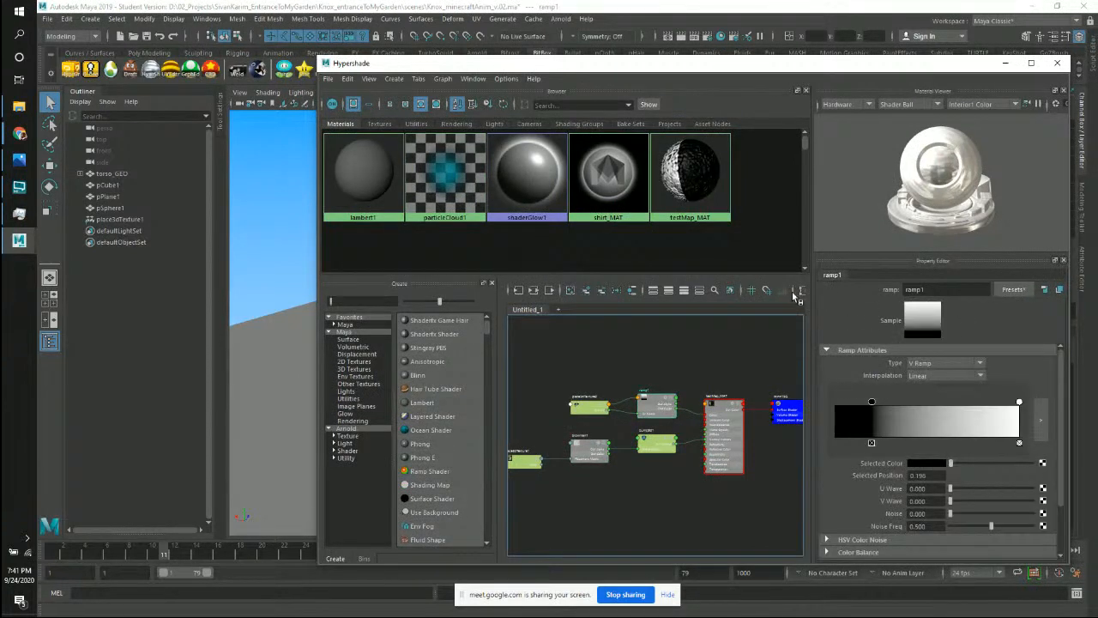
Break the ramp connection on testMap_MAT's Color and put Hypershade away to check the head in the viewport.
click(727, 420)
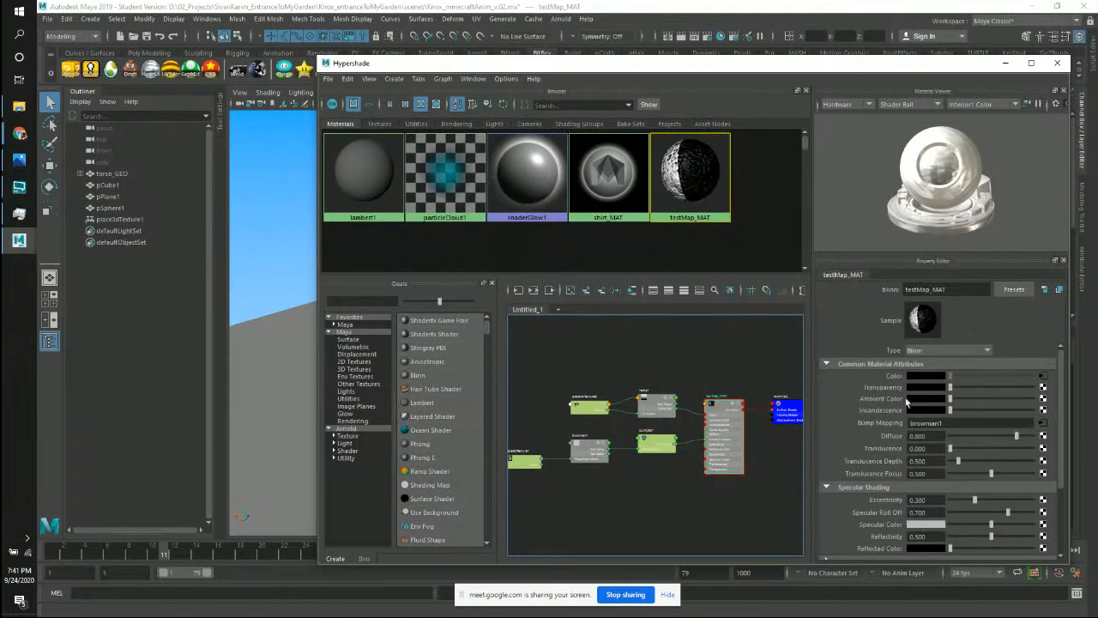
right_click(898, 376)
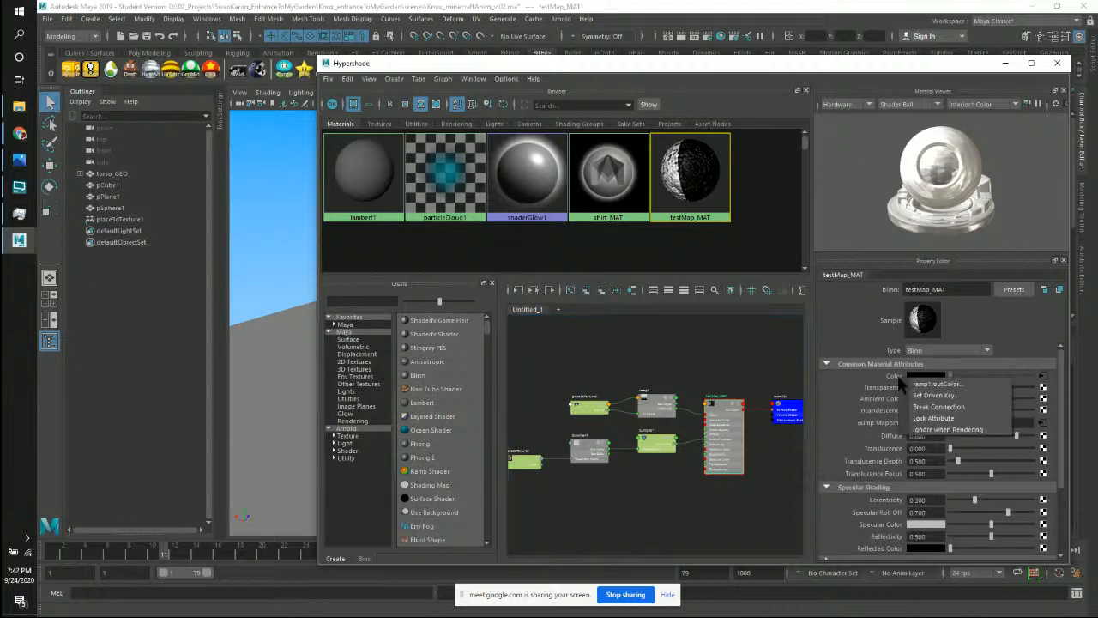
click(943, 406)
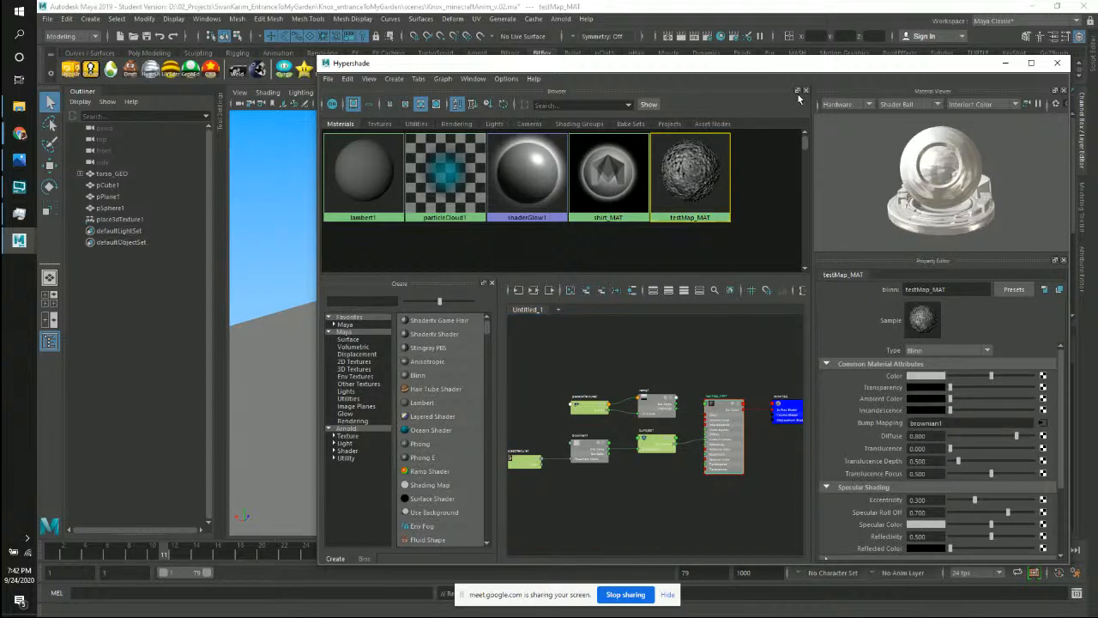
click(1057, 62)
alt+drag(750, 192, 659, 199)
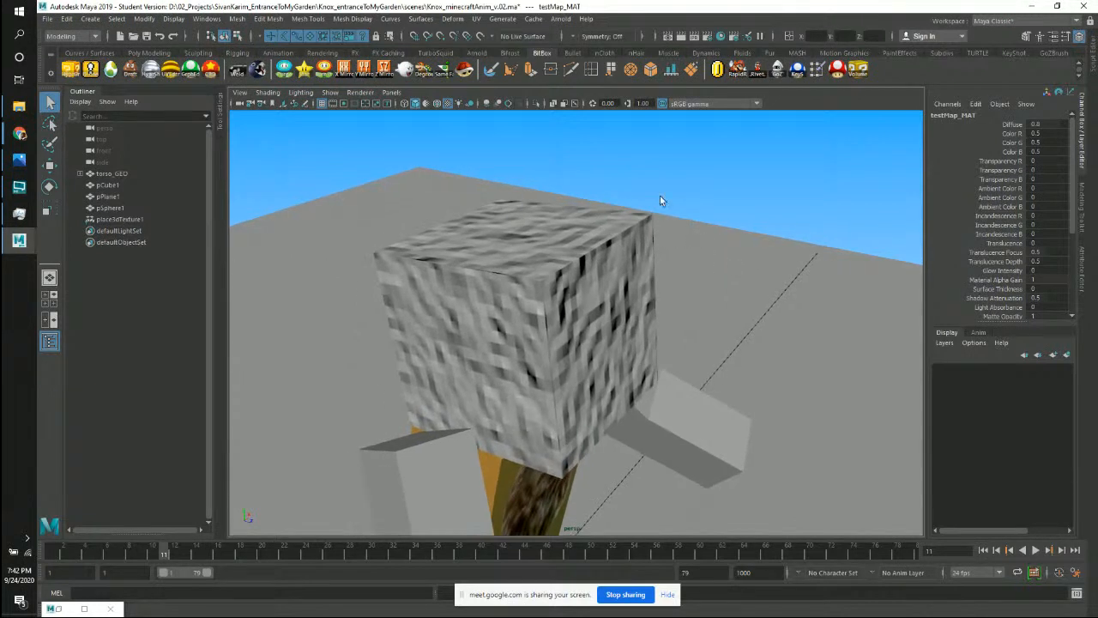
Render the current perspective view of the head with the Maya Software renderer, then minimize the render window.
click(681, 38)
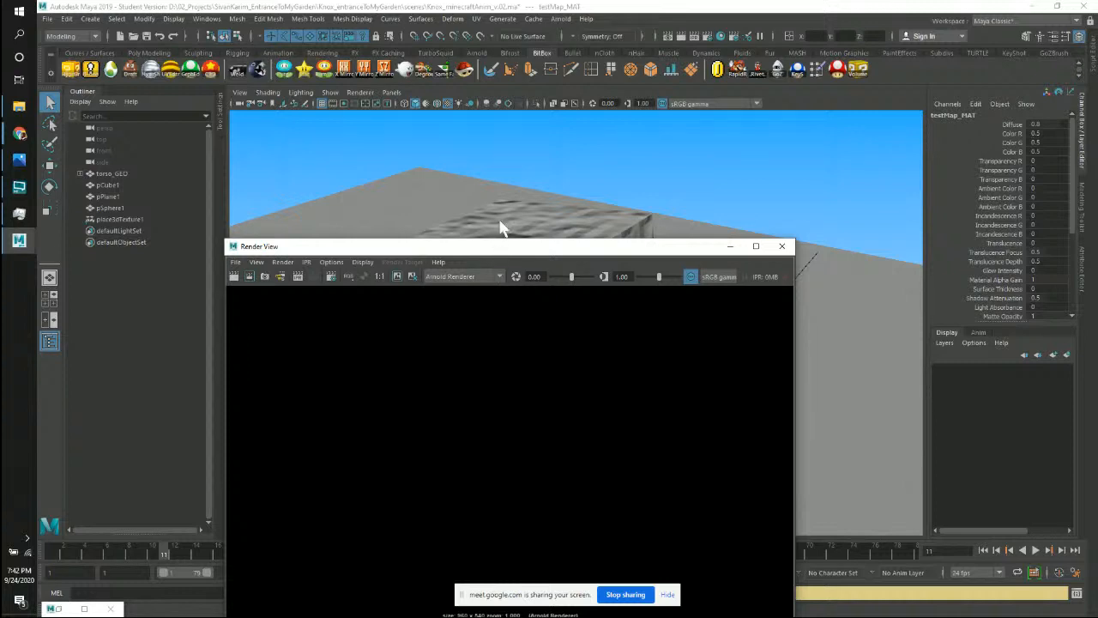
drag(503, 247, 519, 107)
click(480, 135)
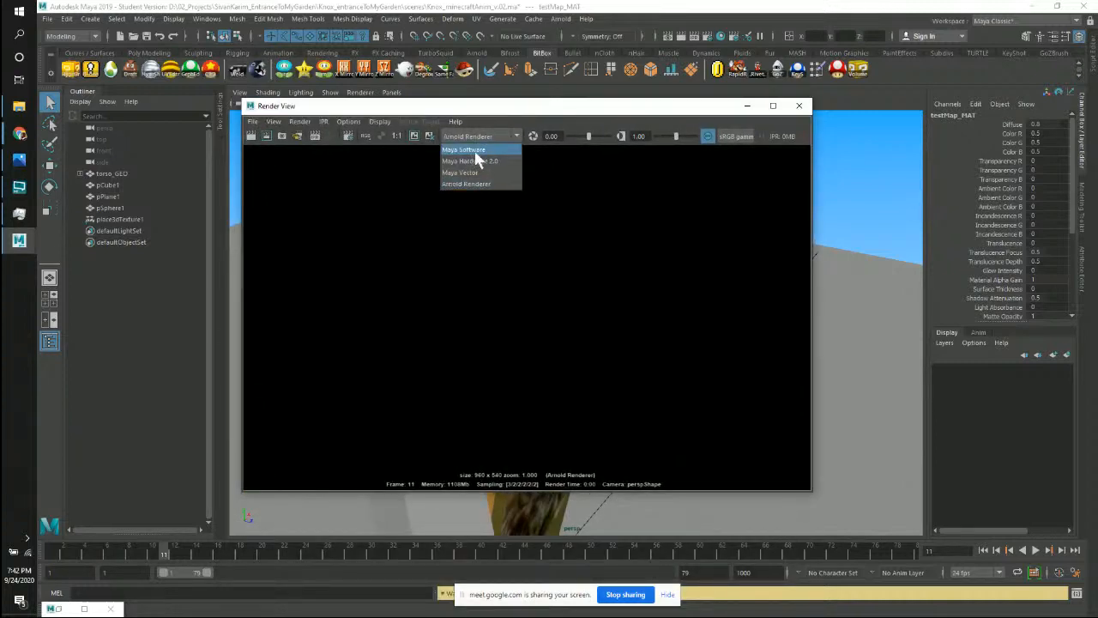
click(474, 150)
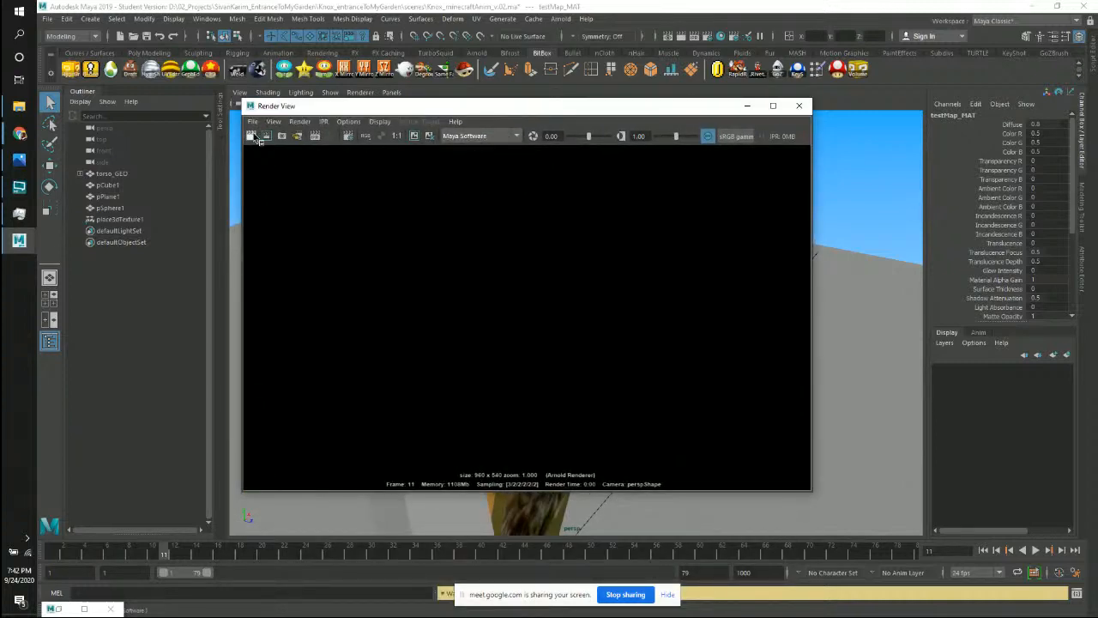
click(253, 137)
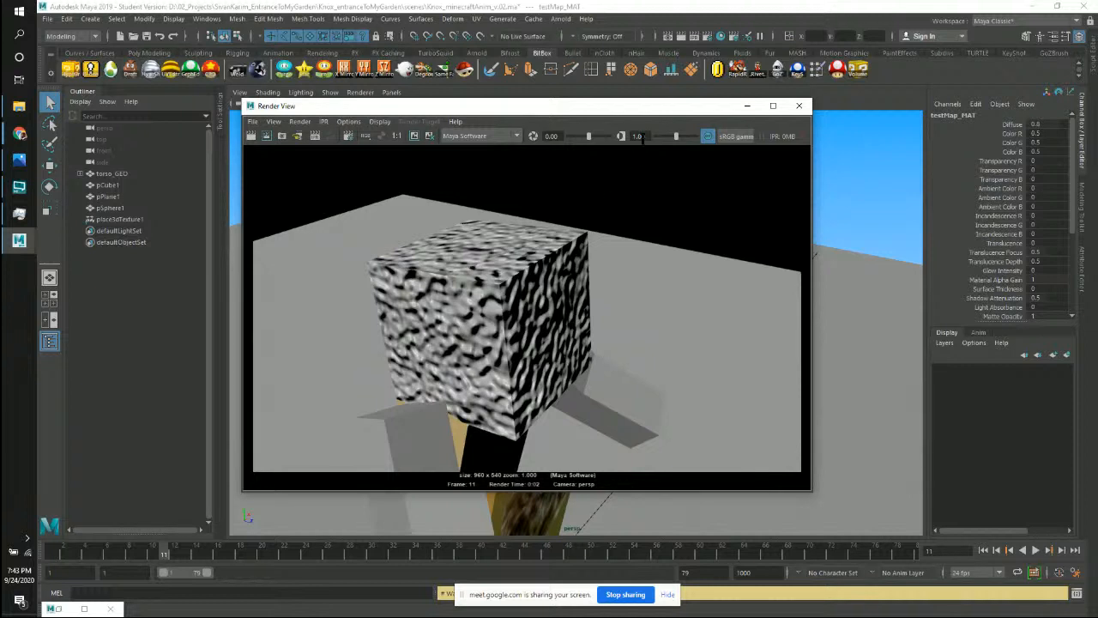
drag(711, 107, 716, 113)
click(753, 113)
Reopen Hypershade and arrange the bump3d, Brownian and 3D placement nodes closer together beside testMap_MAT.
click(633, 317)
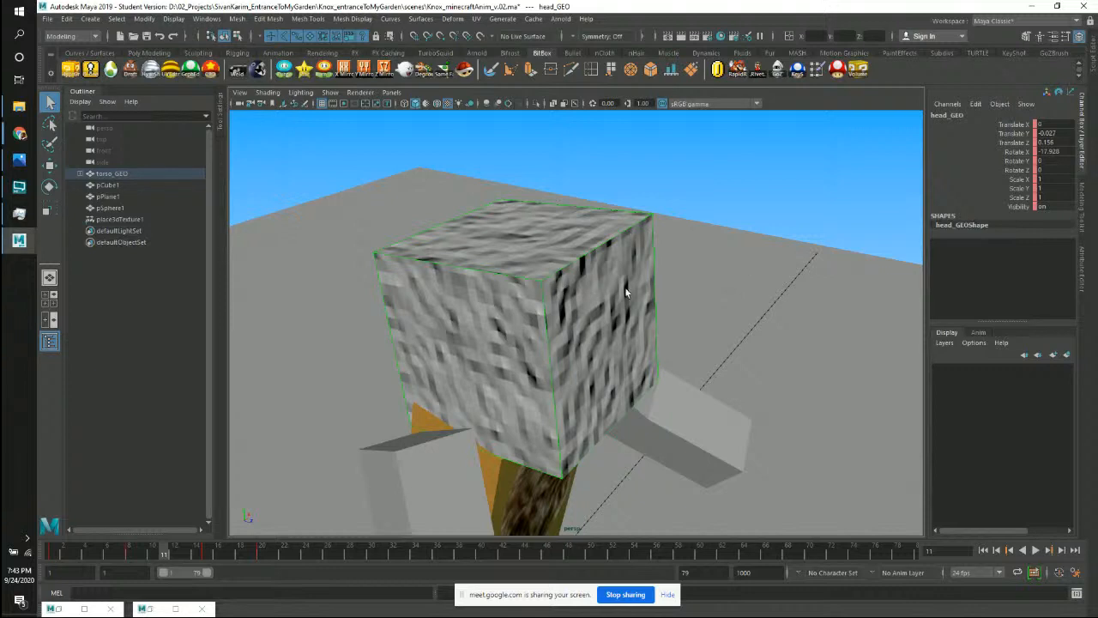
click(721, 36)
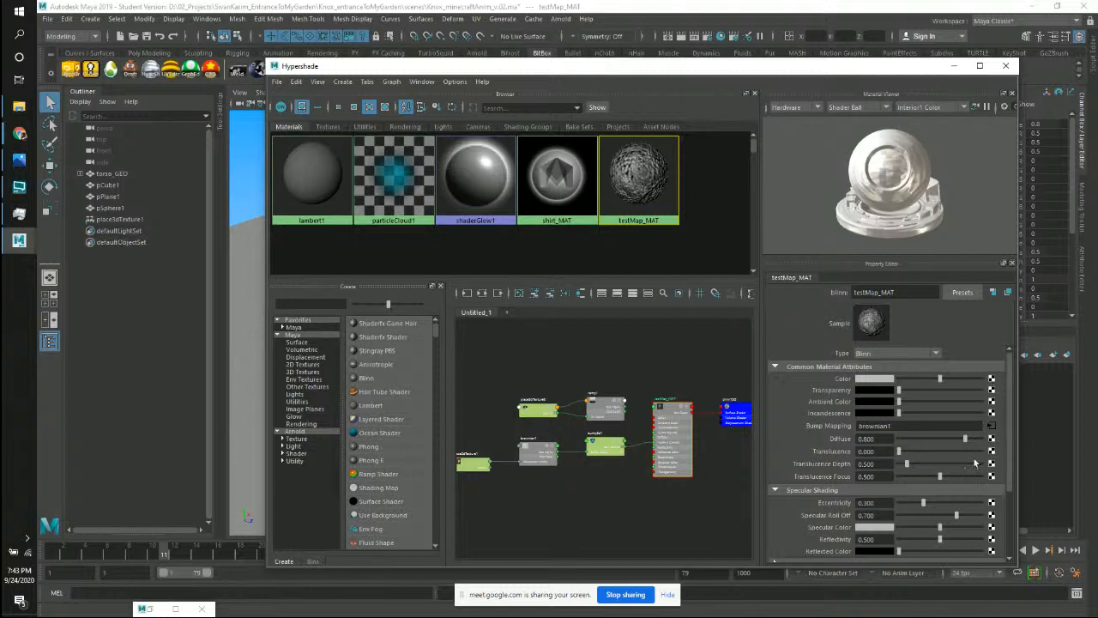
click(609, 450)
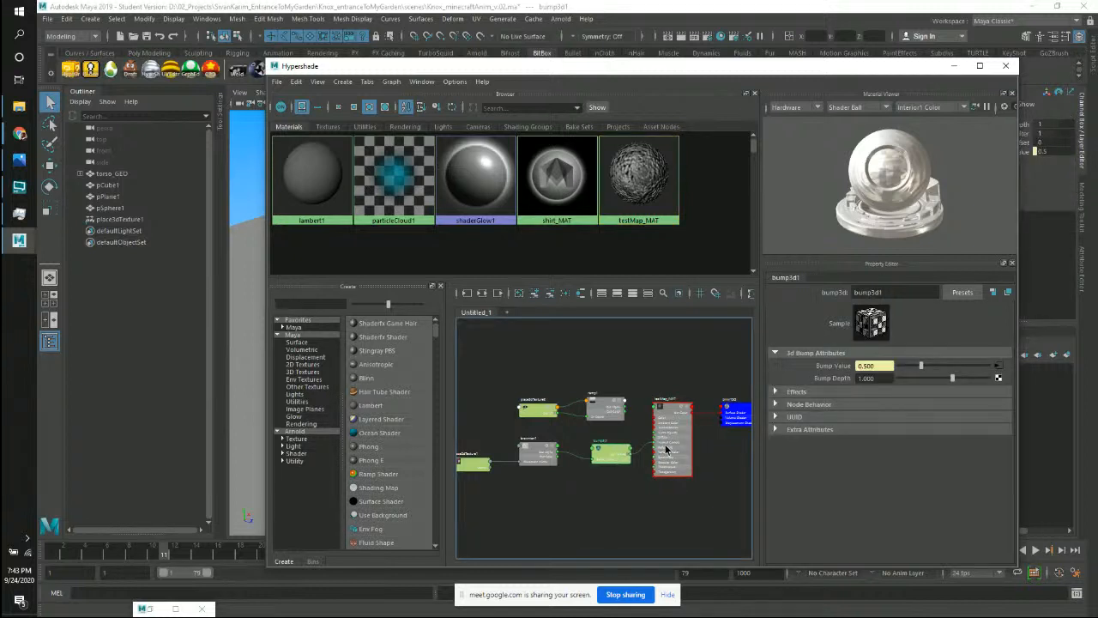
click(665, 452)
click(610, 457)
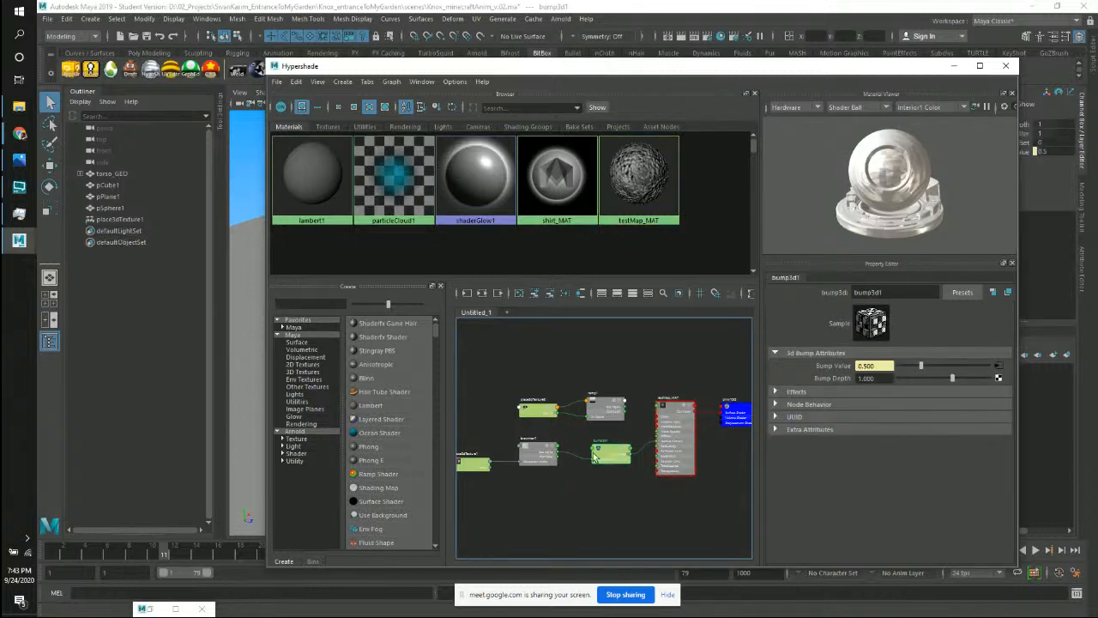
click(538, 453)
drag(538, 452, 563, 443)
click(488, 469)
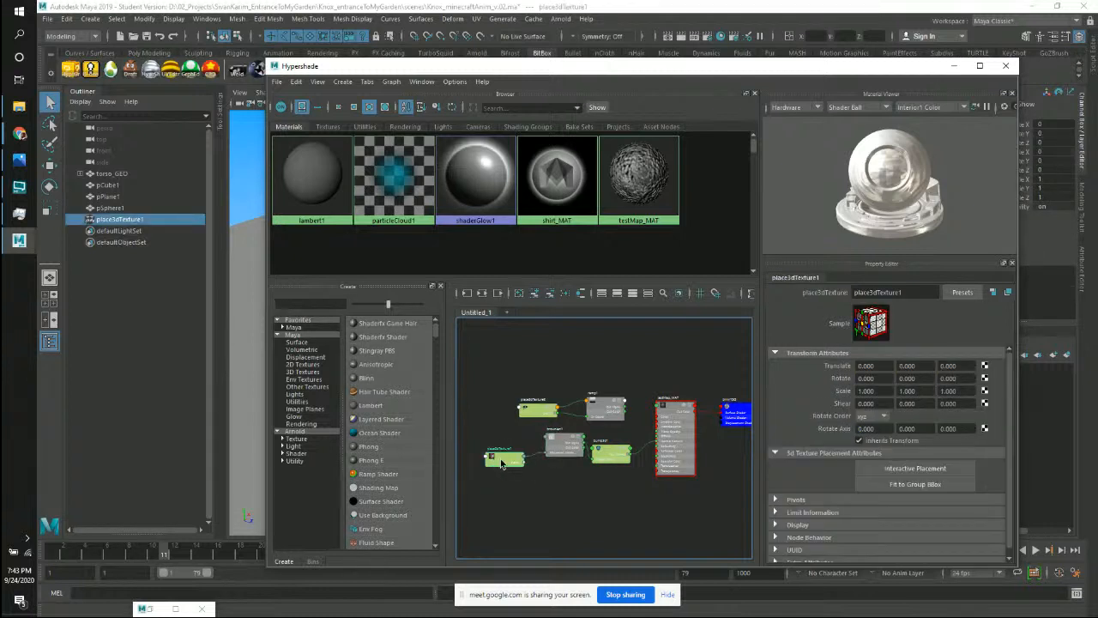
drag(502, 465, 557, 456)
click(571, 453)
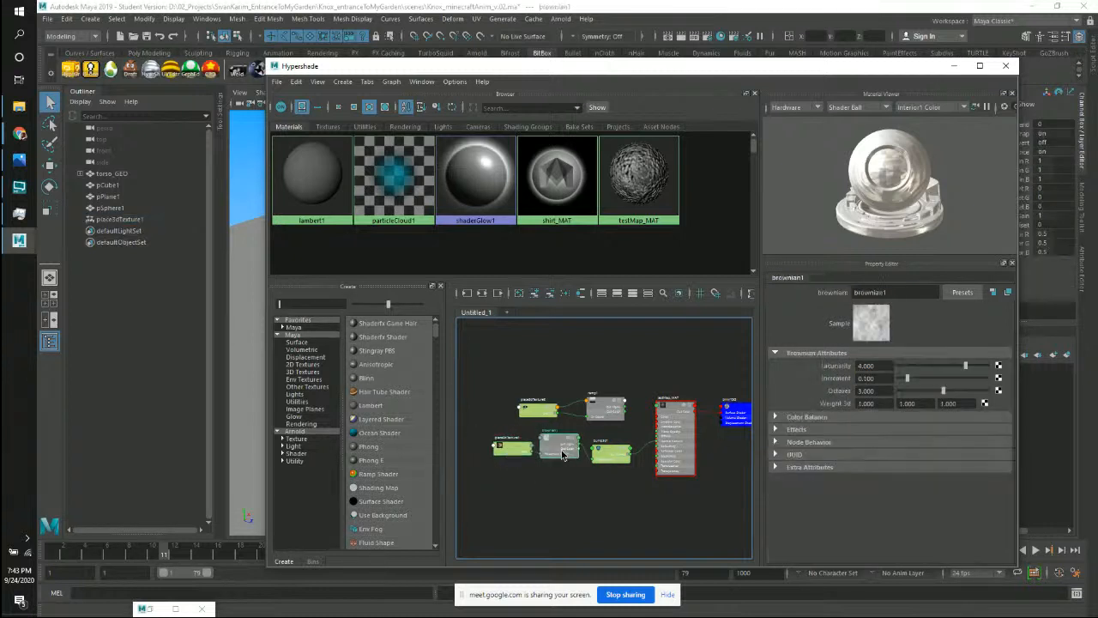
Set the Brownian texture's 3D placement scale to 0.1 on all three axes.
click(520, 453)
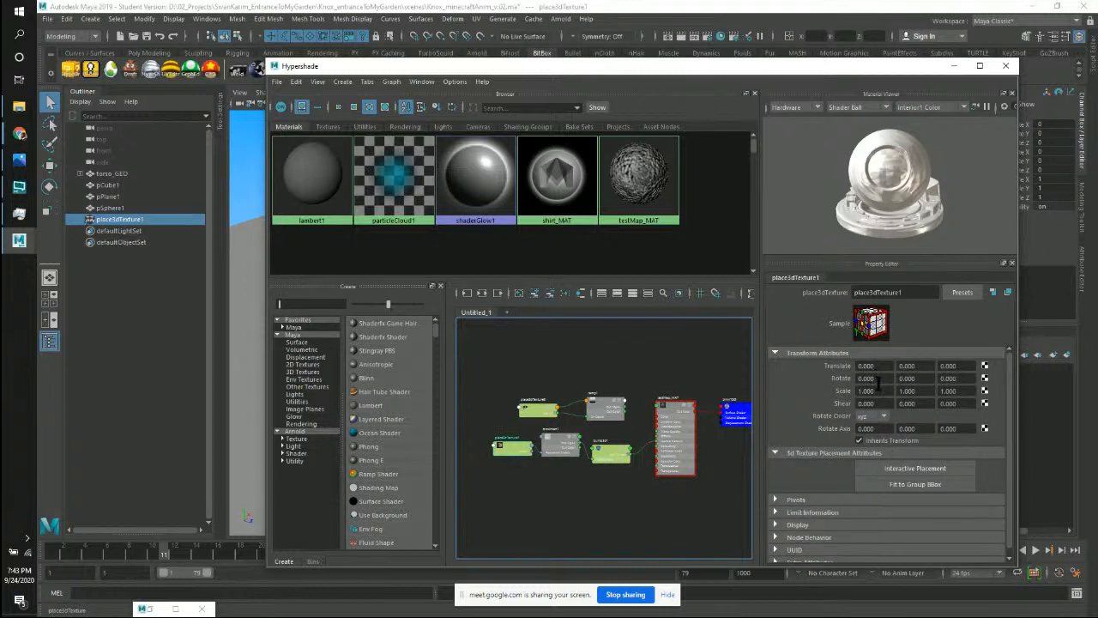
click(868, 391)
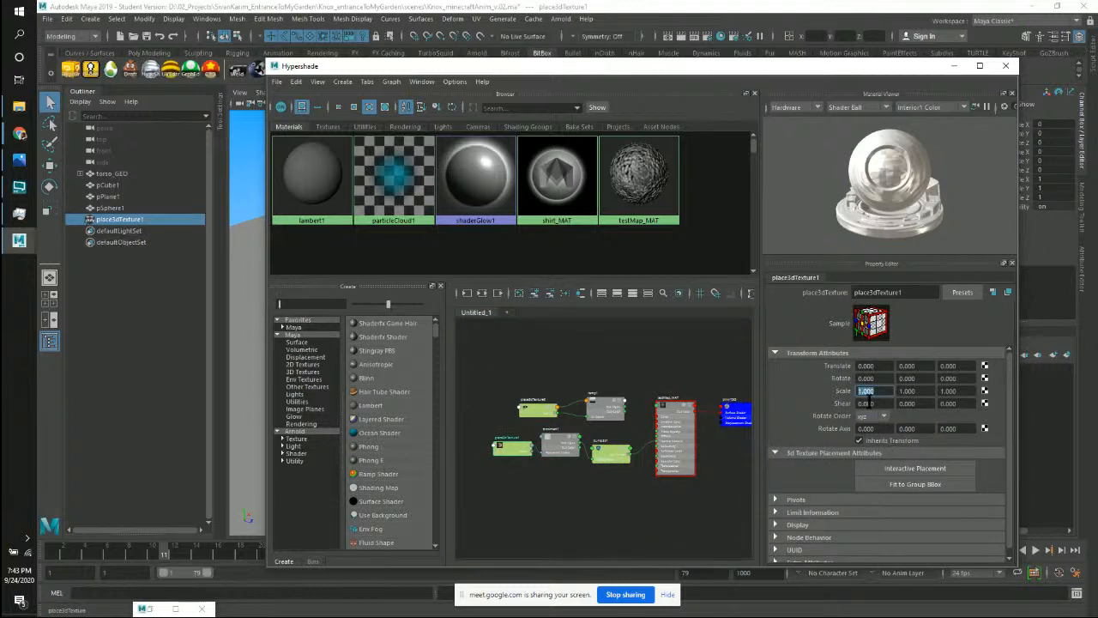
text(1)
key(Return)
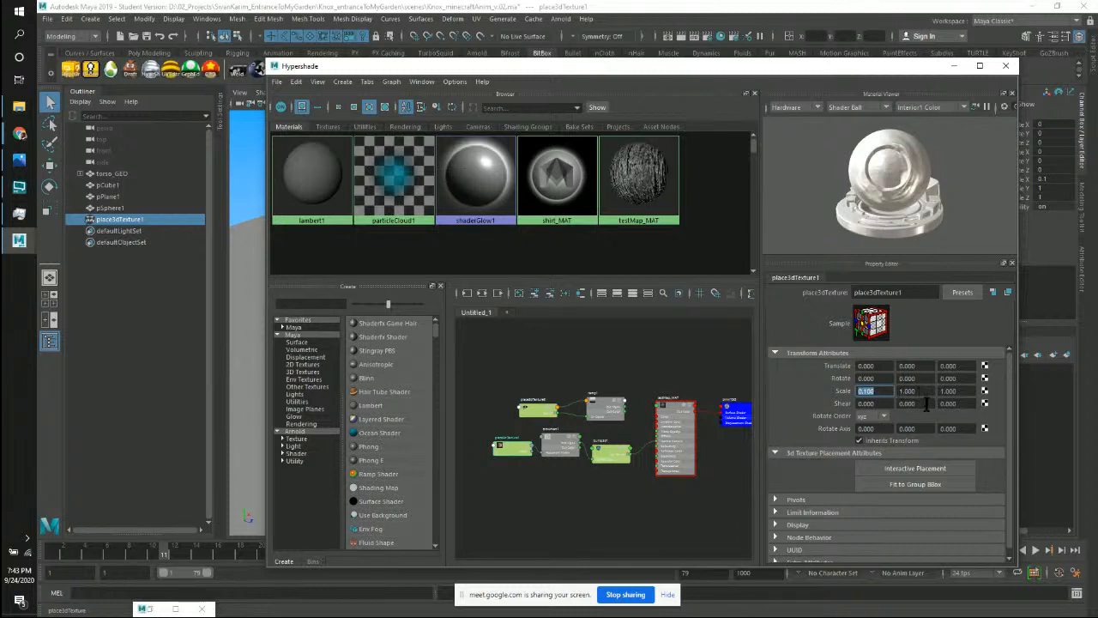
click(922, 390)
text(0.1)
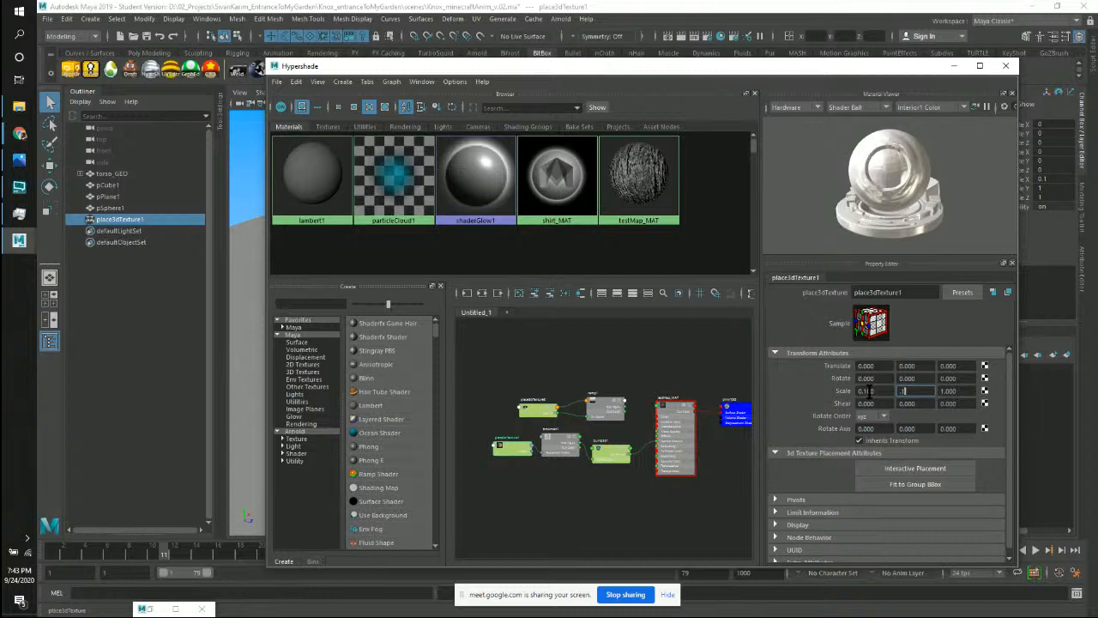
key(Tab)
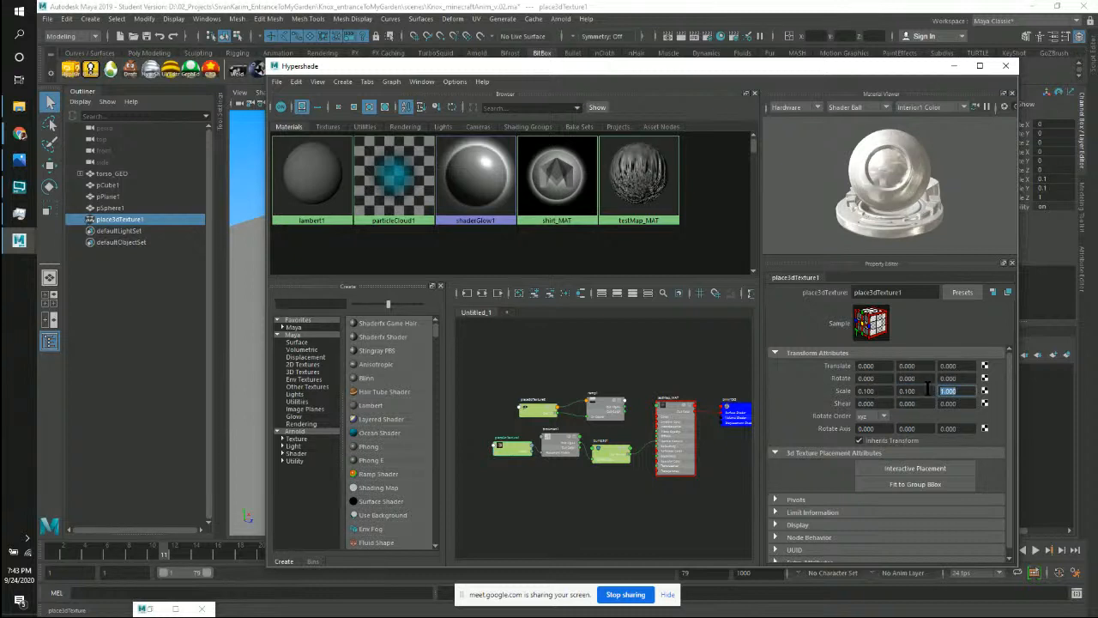
text(0.1)
key(Return)
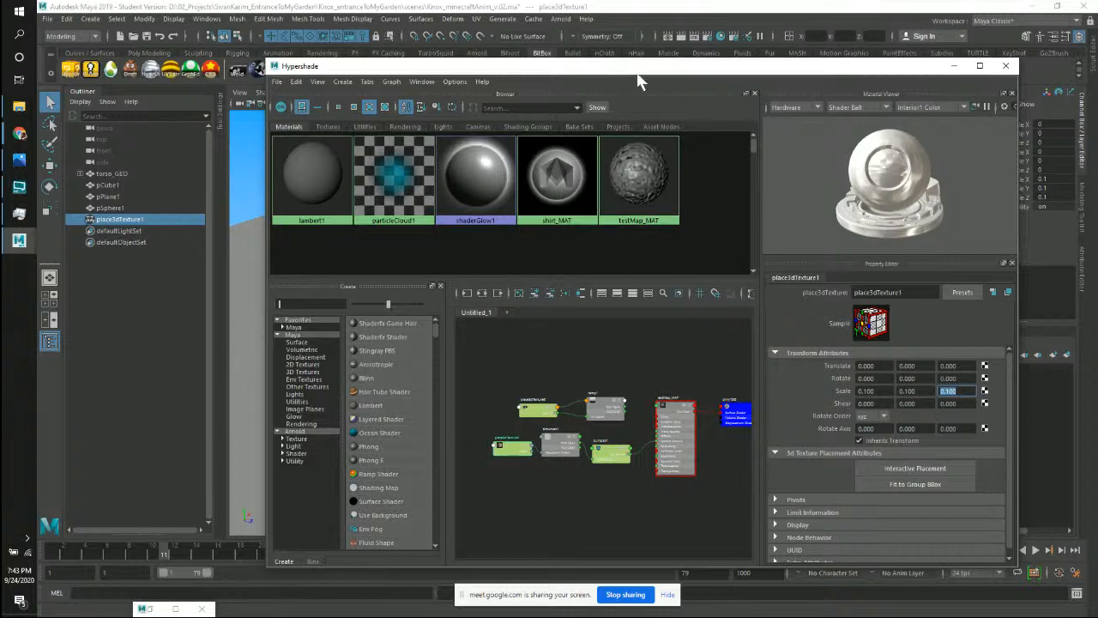
Uncover the head in the viewport and render it again with the rescaled Brownian bump.
drag(636, 72, 951, 182)
alt+drag(538, 237, 472, 244)
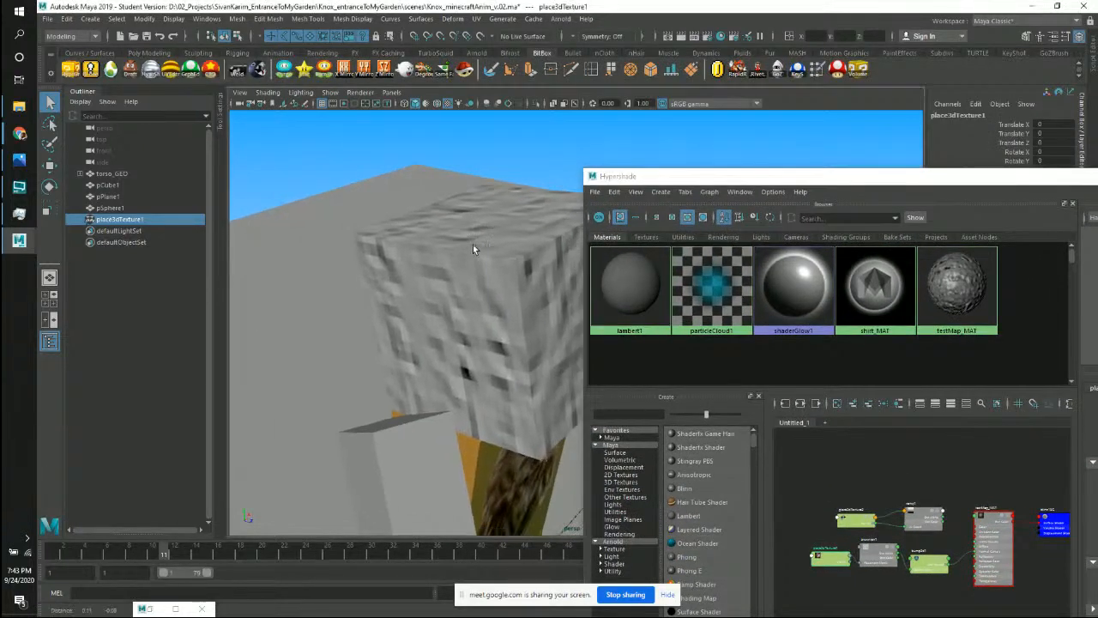
click(679, 36)
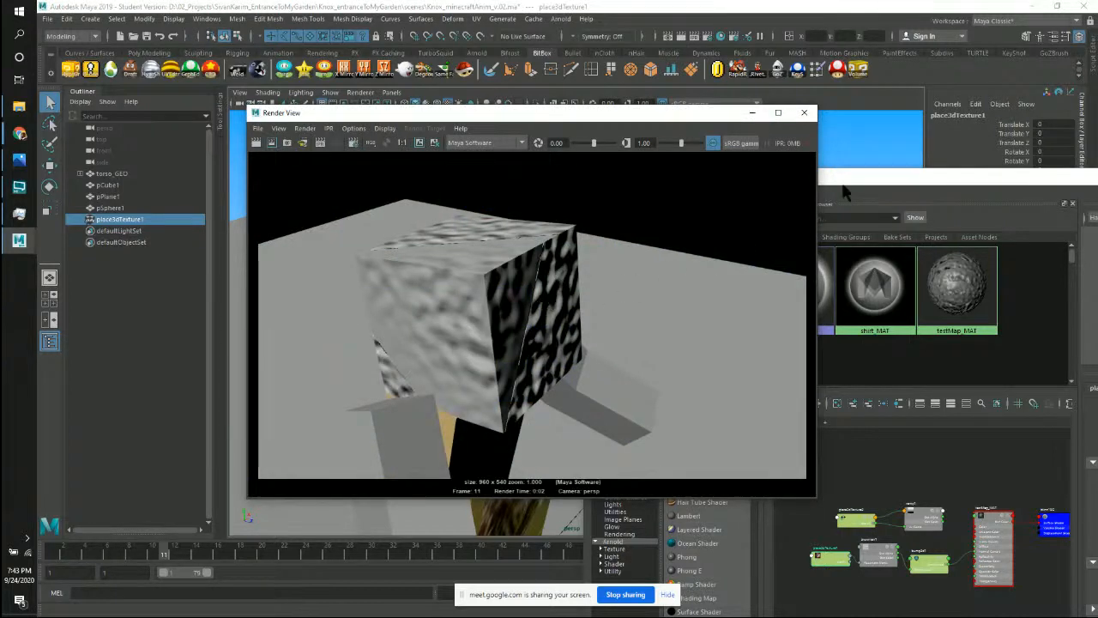
Bring Hypershade forward and set the Brownian texture's 3D placement scale to 5 on all three axes.
drag(850, 186, 617, 118)
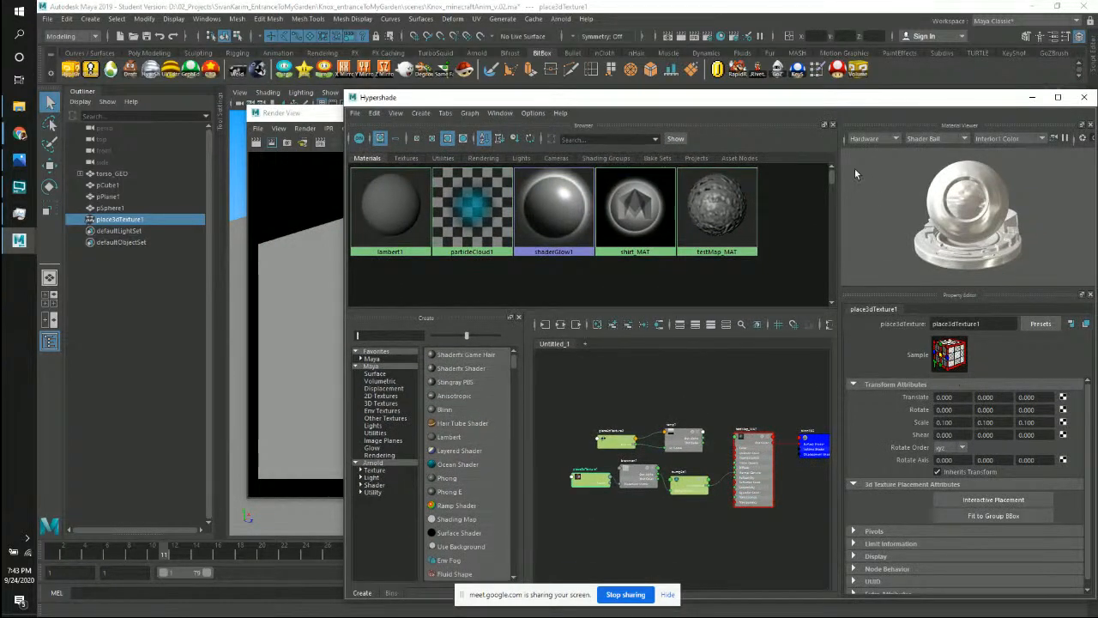
drag(887, 99, 758, 84)
drag(826, 408, 753, 404)
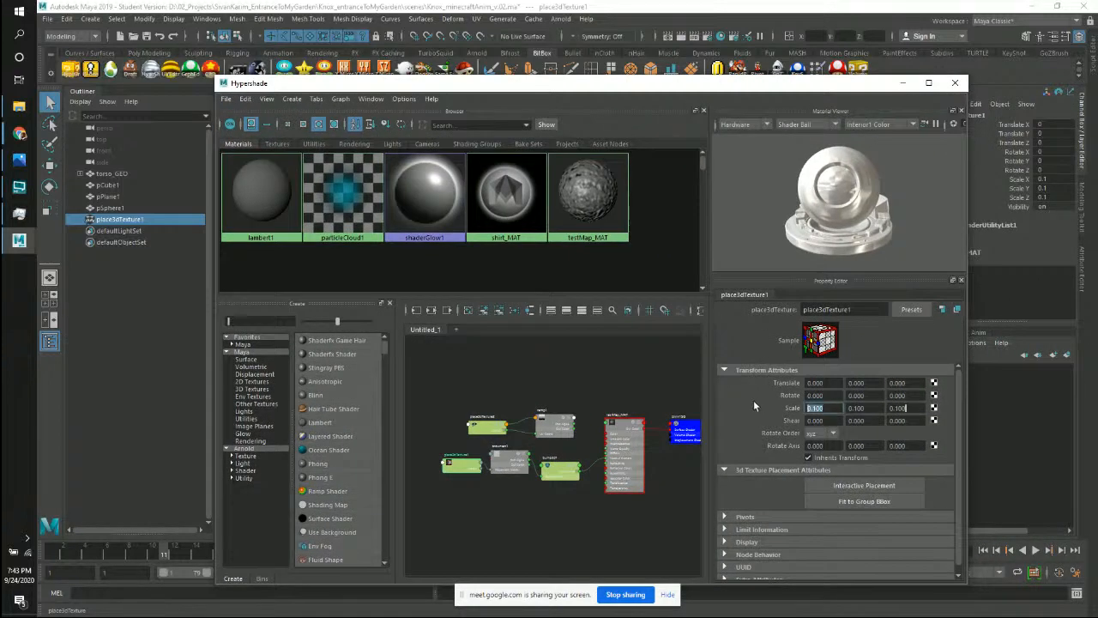
text(5)
key(Tab)
text(5)
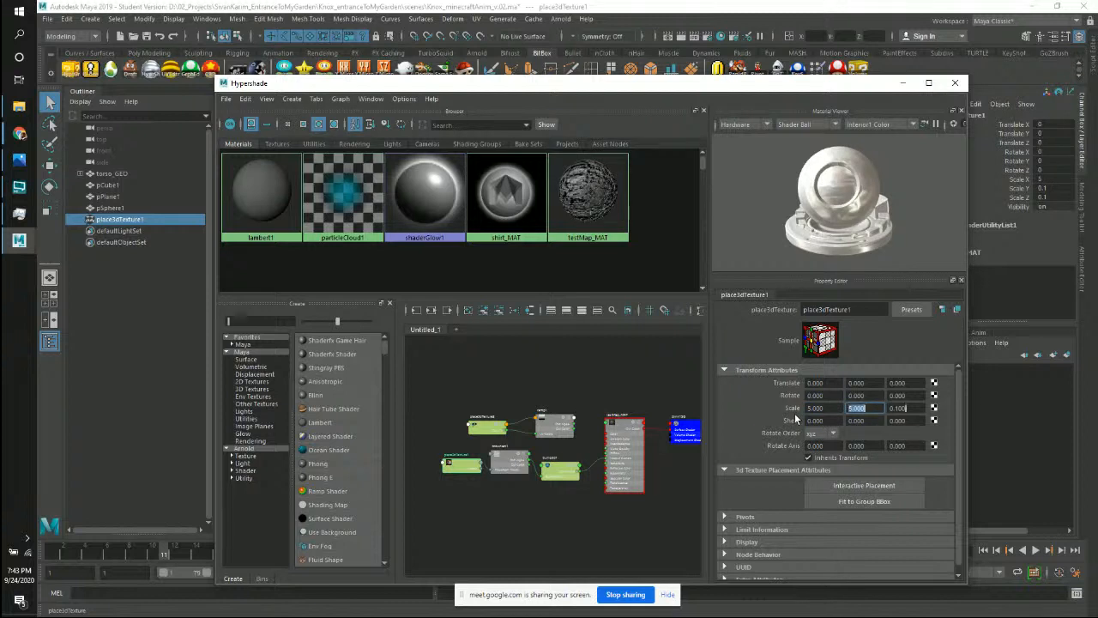
key(Return)
drag(892, 409, 847, 415)
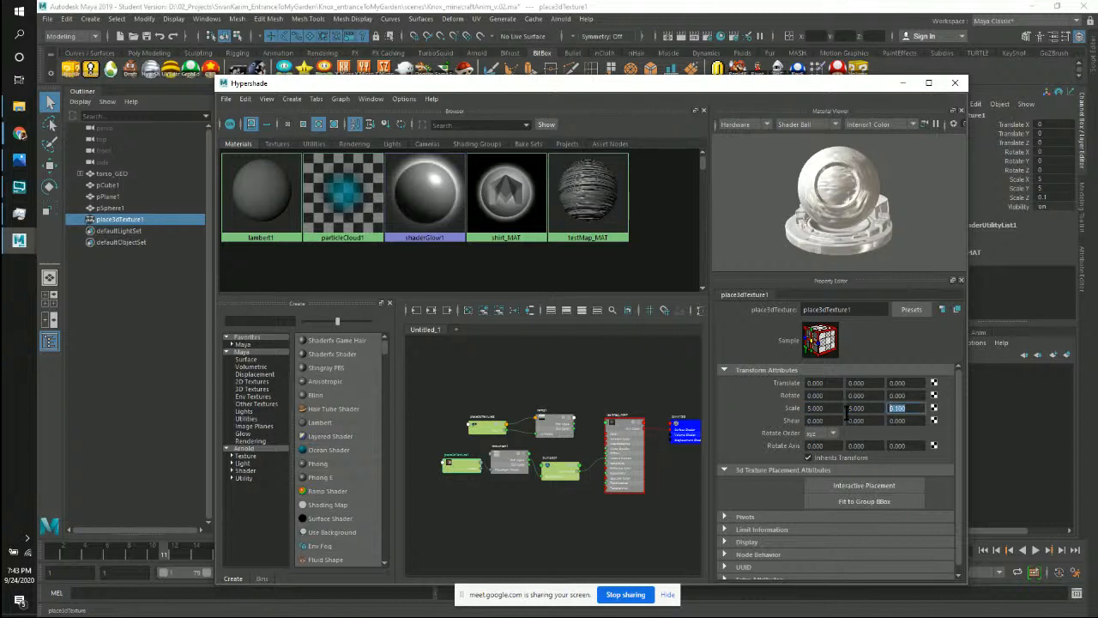
text(5)
key(Return)
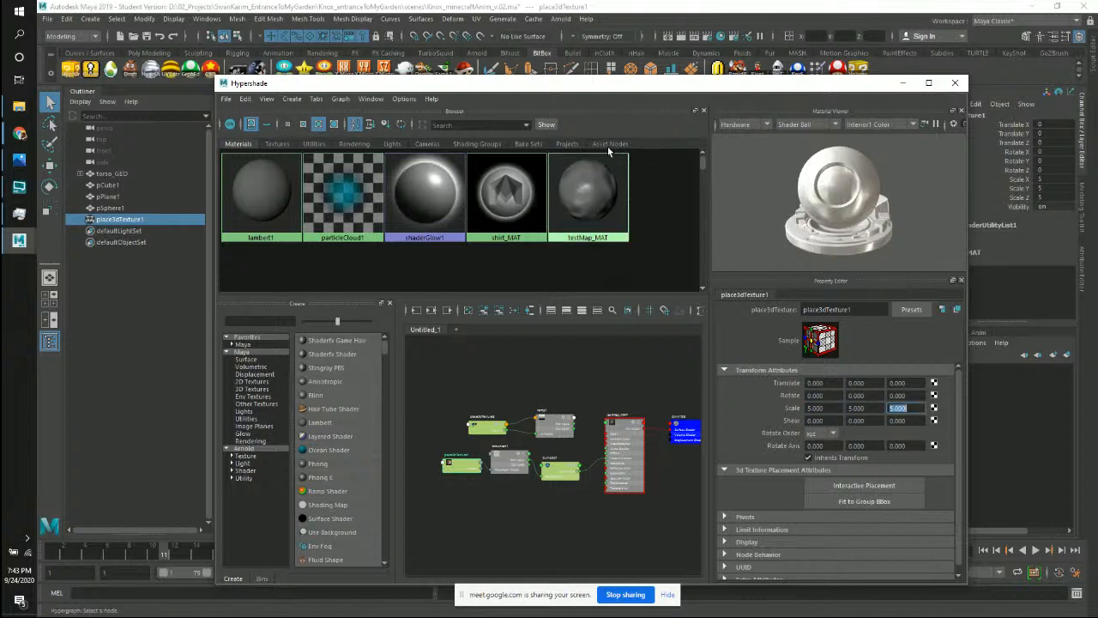
Uncover the render window and re-render the head with the enlarged Brownian bump.
drag(622, 86, 1016, 176)
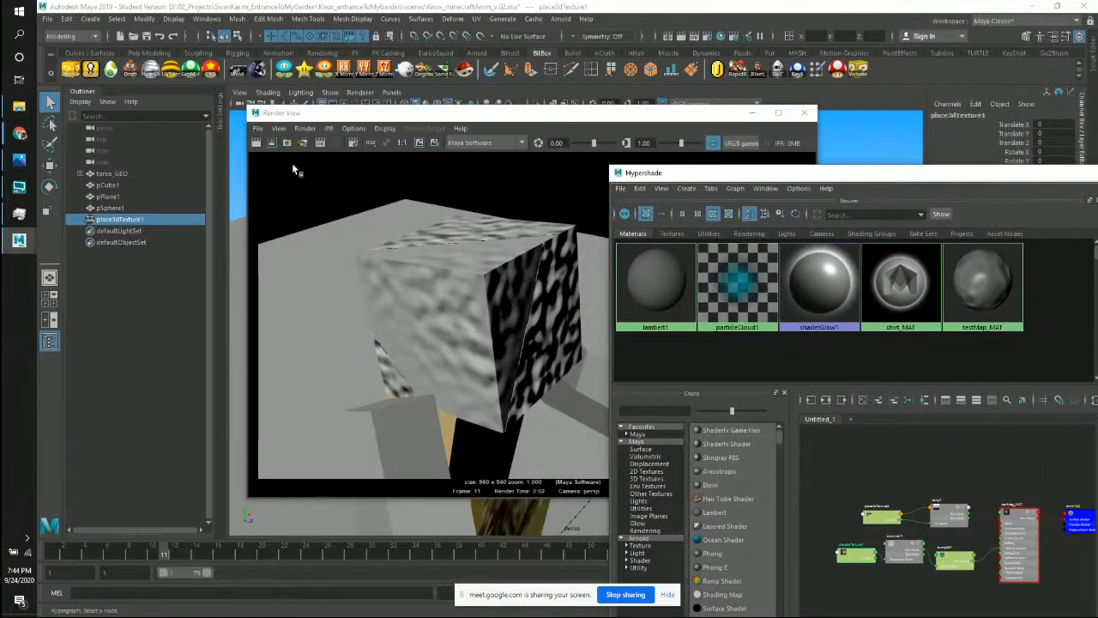
click(256, 142)
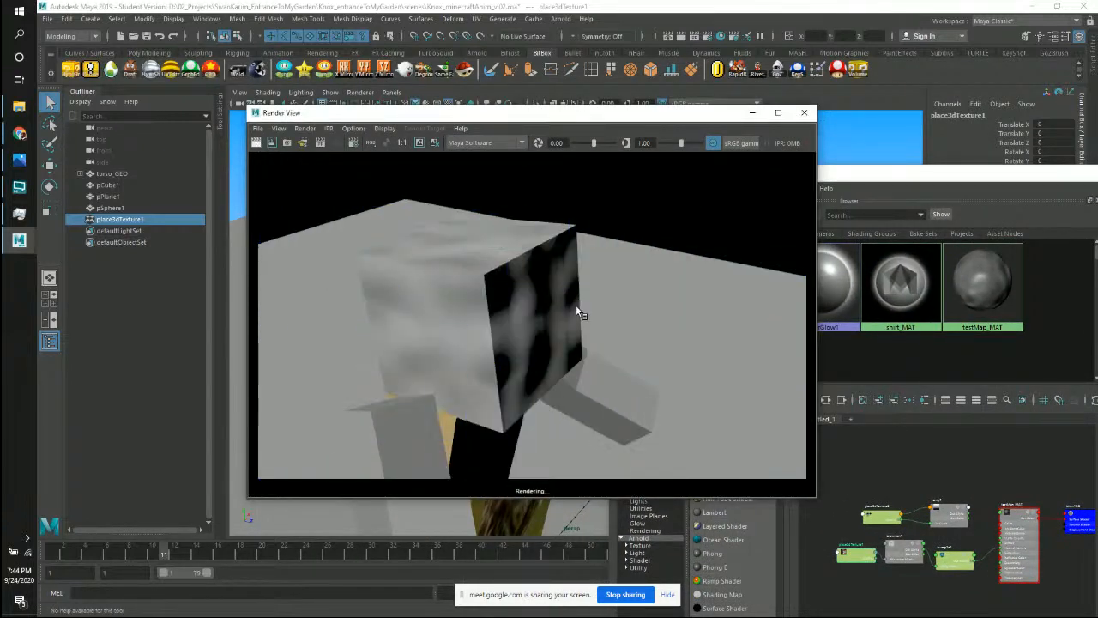
drag(730, 114, 724, 114)
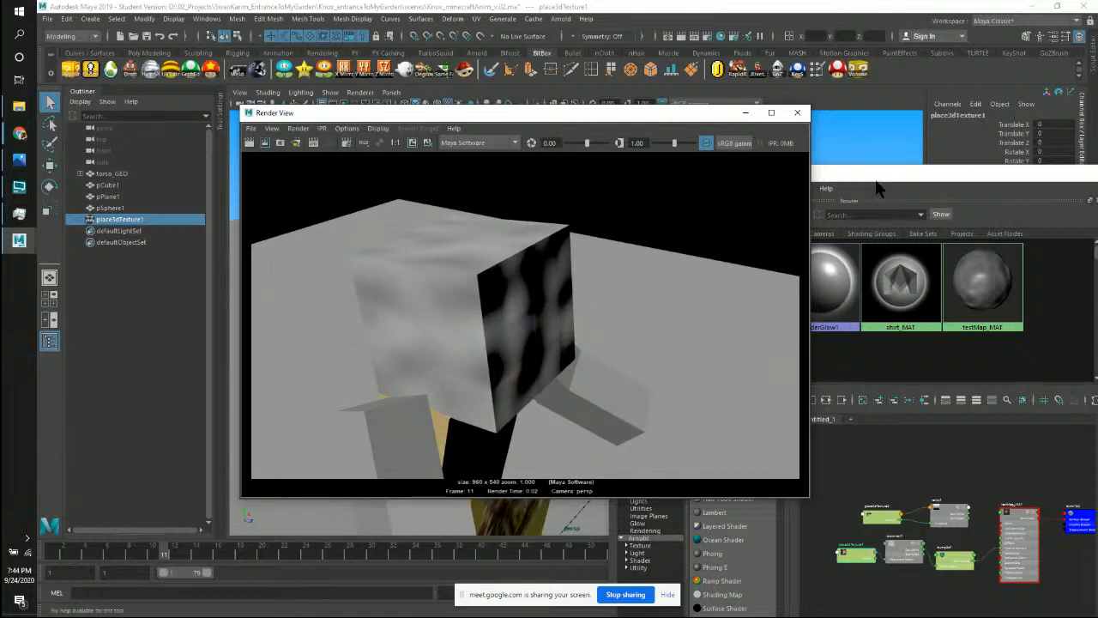
Return to Hypershade and set the Brownian texture's 3D placement scale to 0.01 on all three axes.
drag(876, 180, 613, 85)
drag(828, 89, 667, 69)
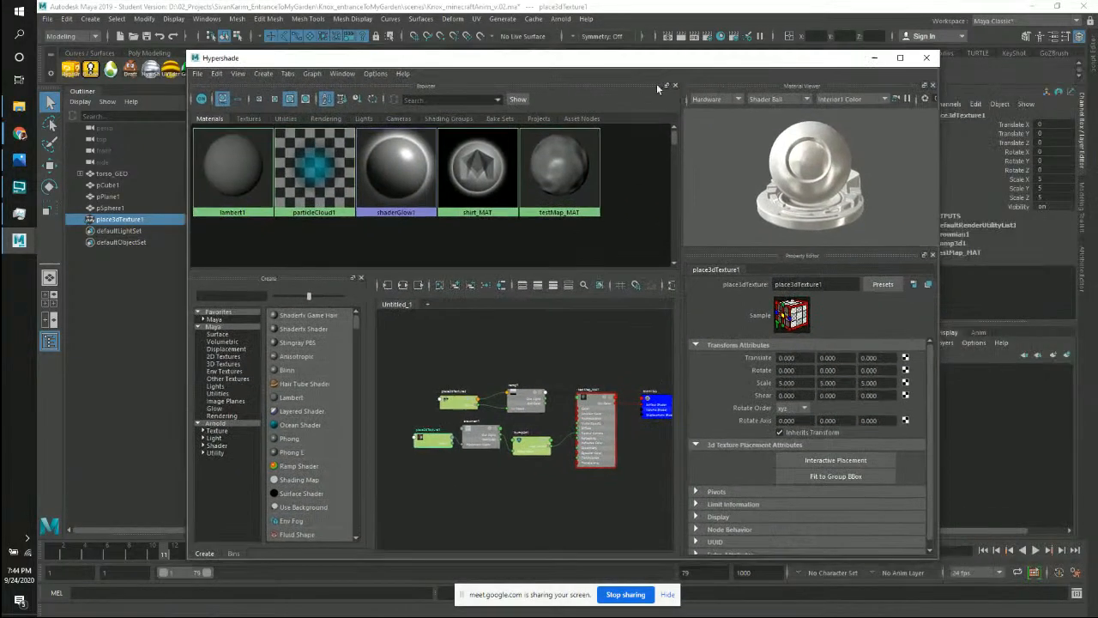
scroll(750, 424, down, 1)
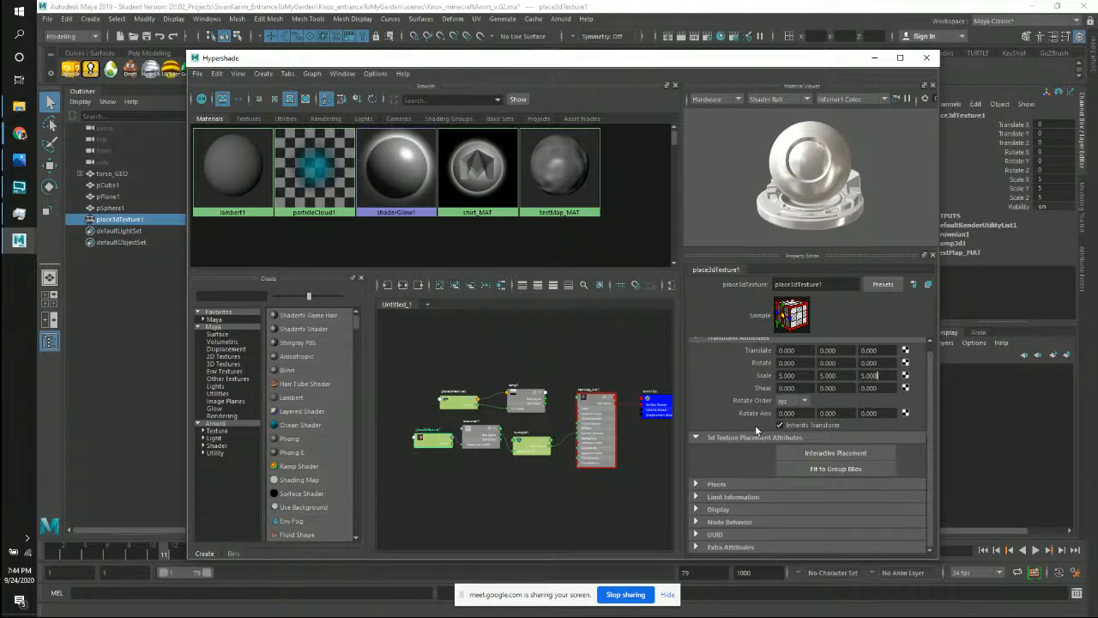
scroll(754, 425, up, 1)
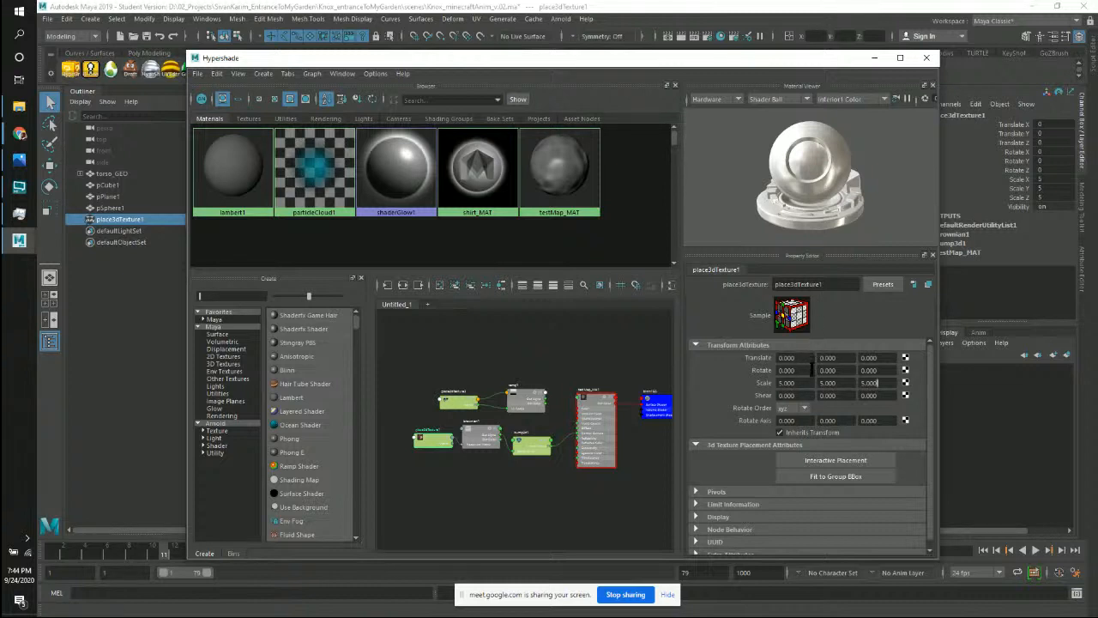
drag(811, 385, 767, 408)
text(0.01)
key(Return)
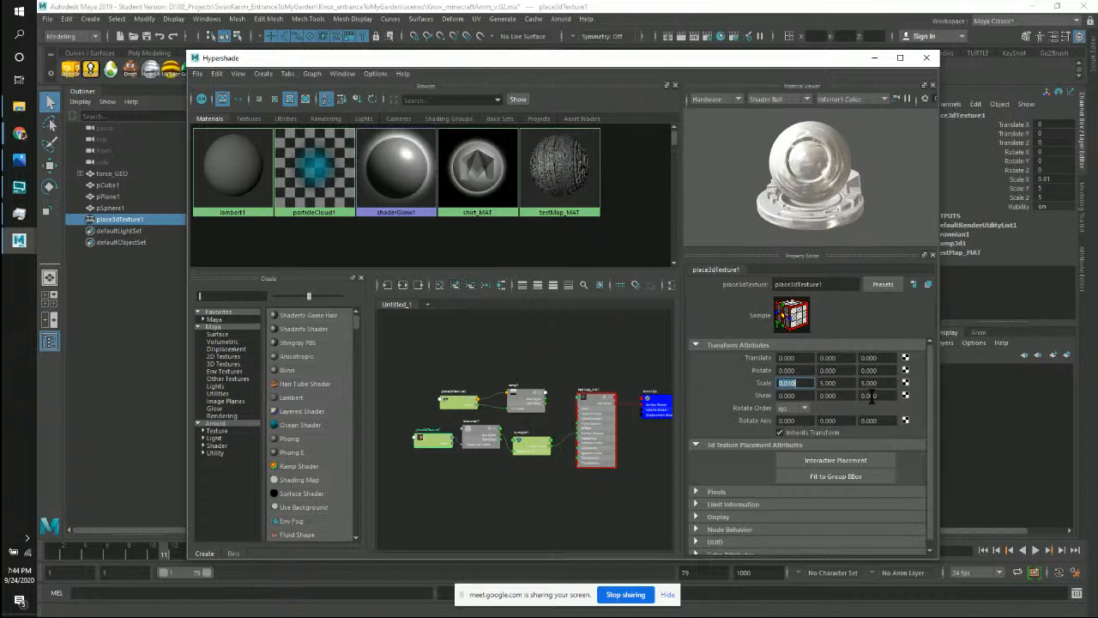
drag(837, 384, 770, 401)
text(1)
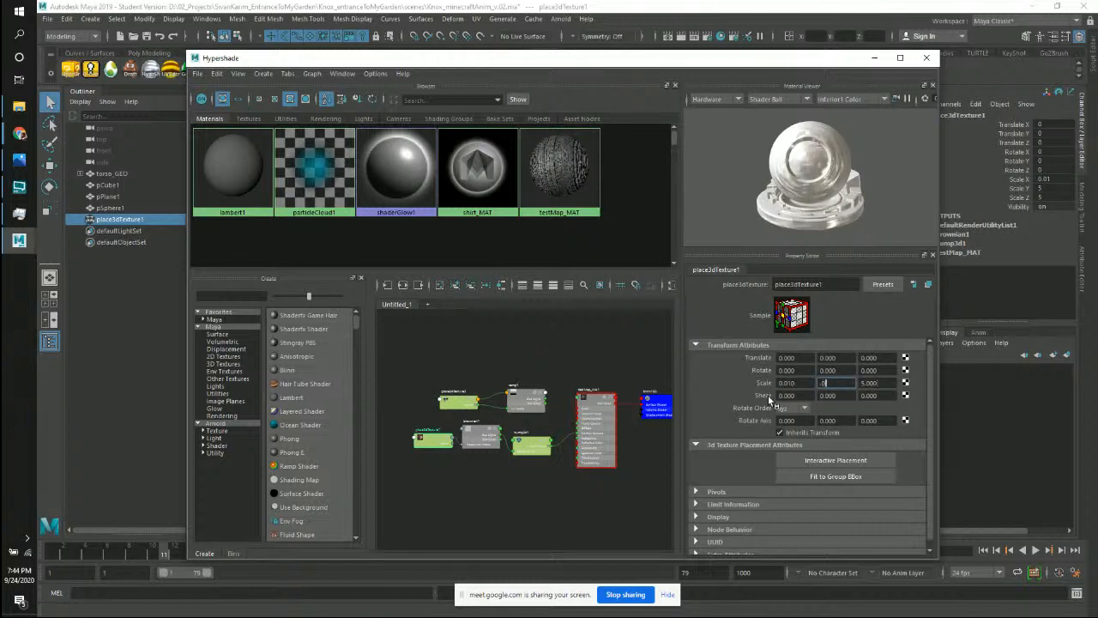
key(Return)
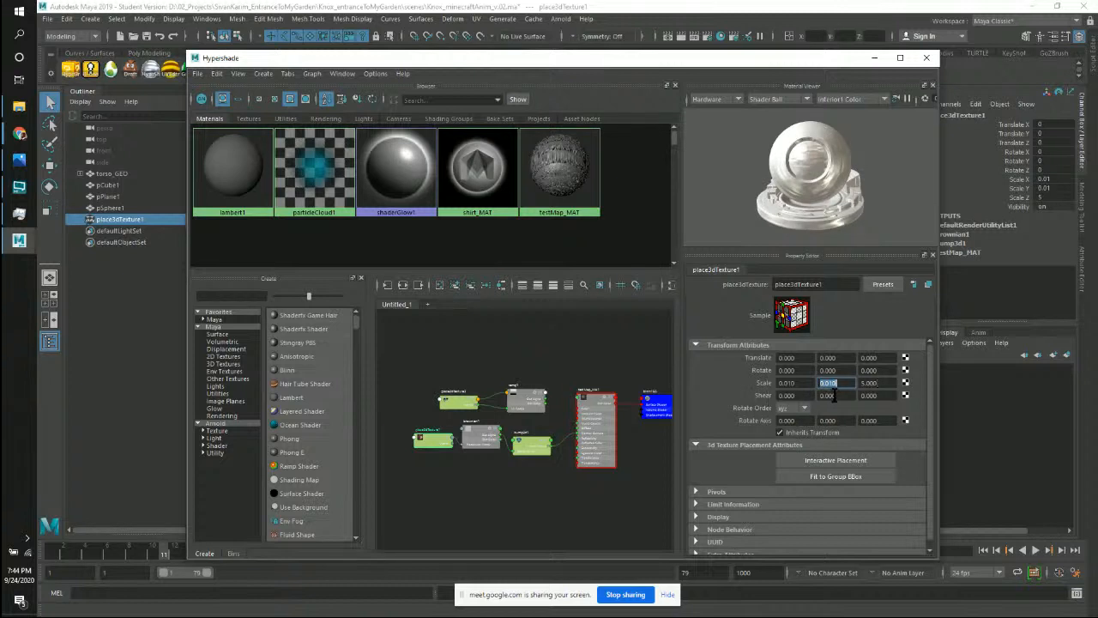
drag(889, 382, 832, 391)
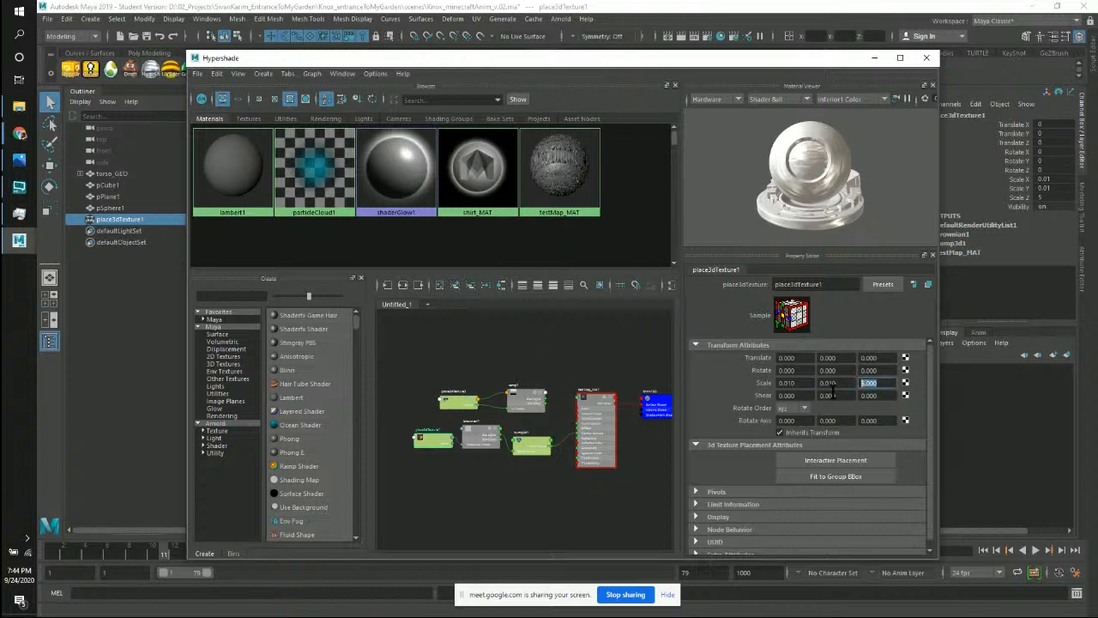
key(BackSpace)
text(.01)
key(Return)
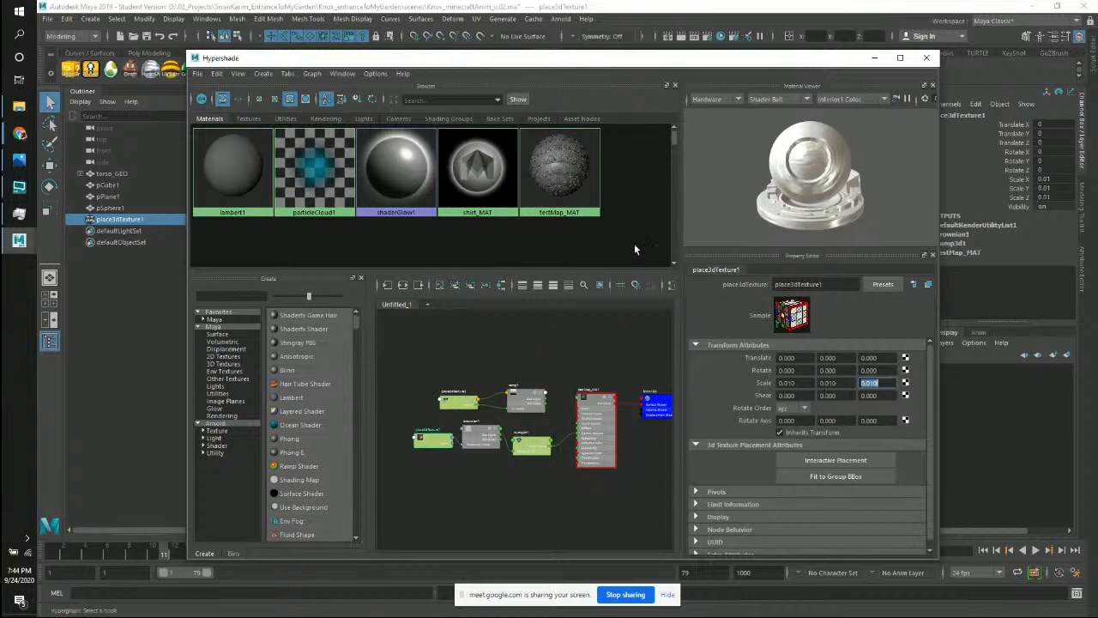
Move Hypershade aside and re-render the head with the much finer Brownian bump.
drag(554, 62, 823, 94)
click(420, 117)
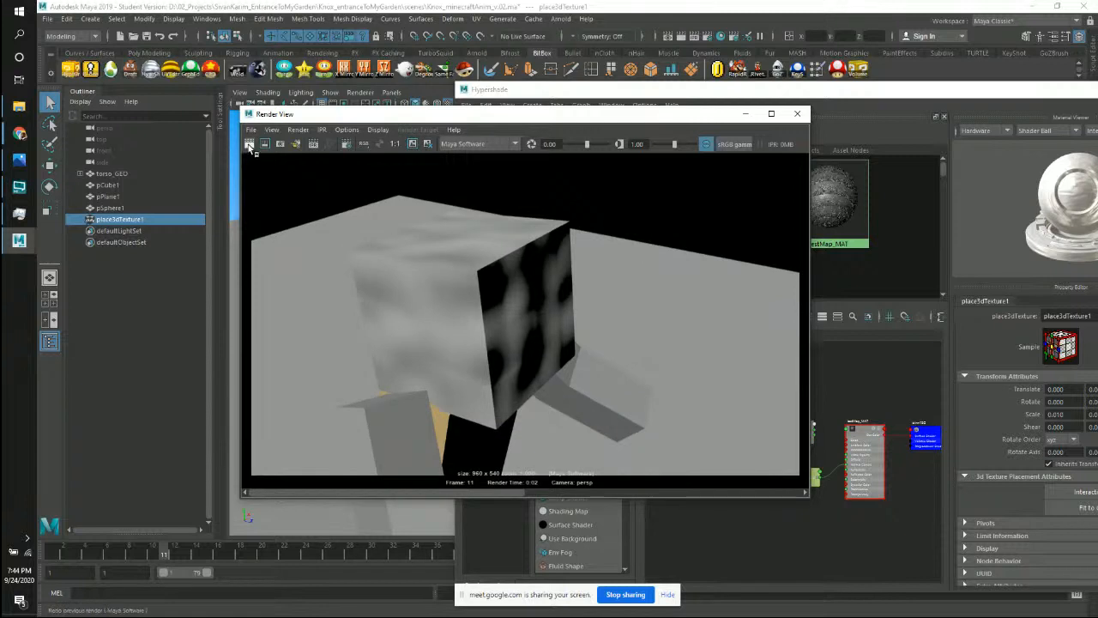
click(249, 143)
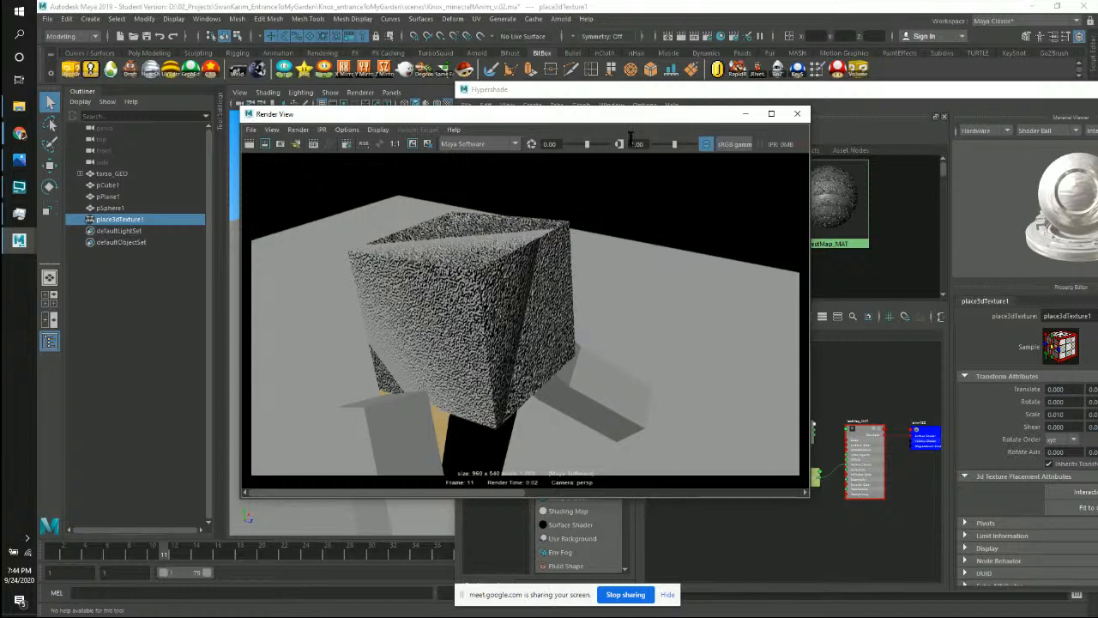
Minimize the render window, select the character's head and show its UV layout in the UV Editor.
click(742, 114)
drag(705, 94, 807, 131)
click(476, 255)
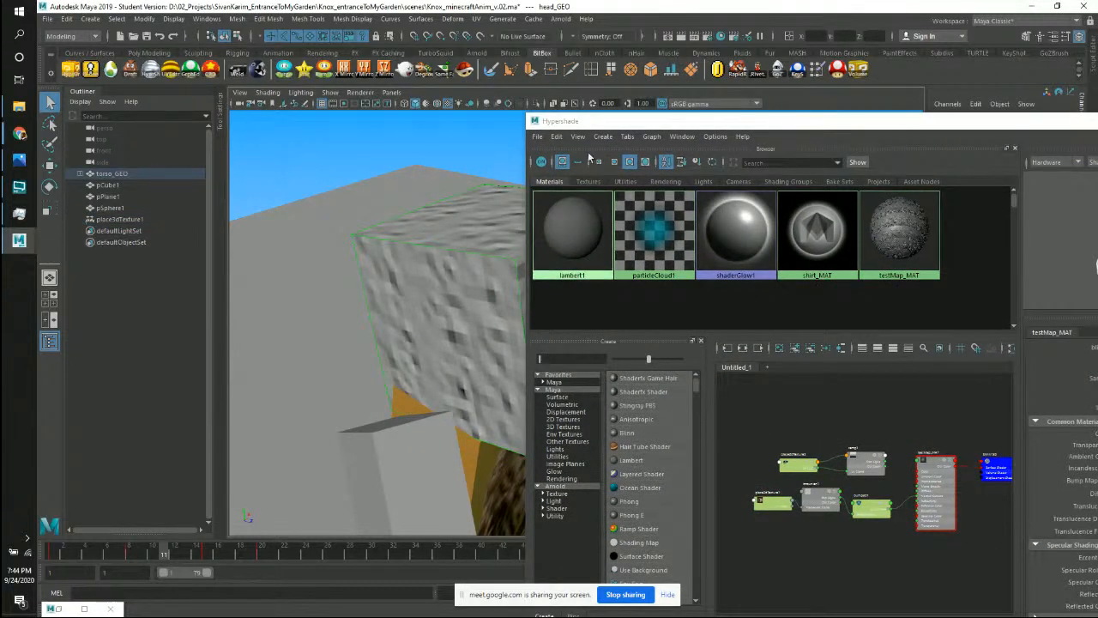
click(476, 19)
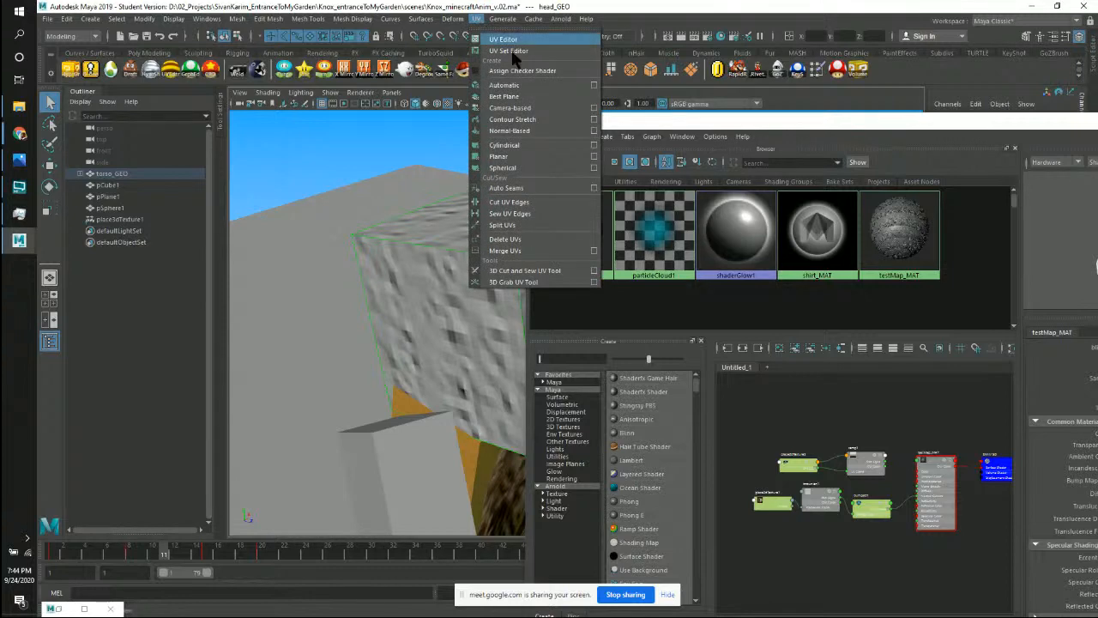
click(492, 40)
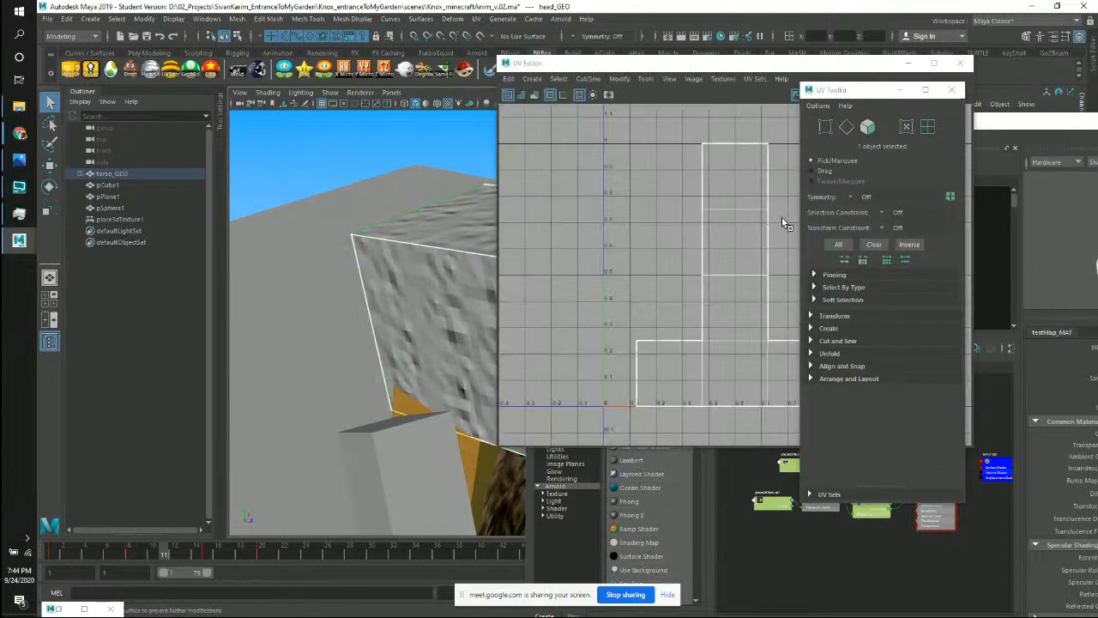
drag(744, 63, 622, 57)
scroll(667, 270, down, 2)
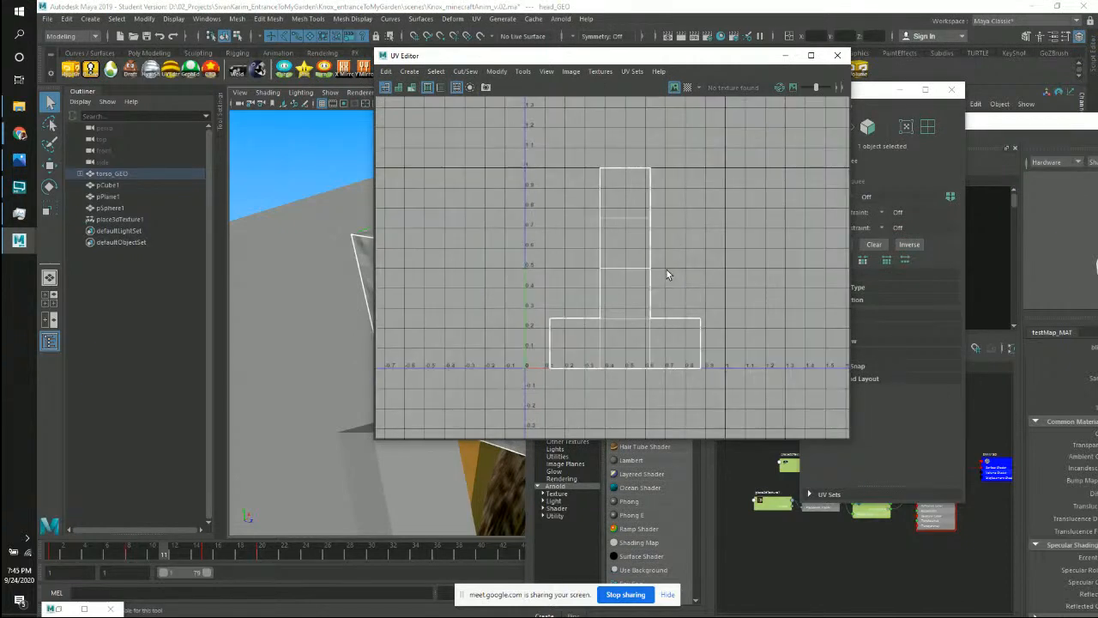
drag(656, 57, 692, 66)
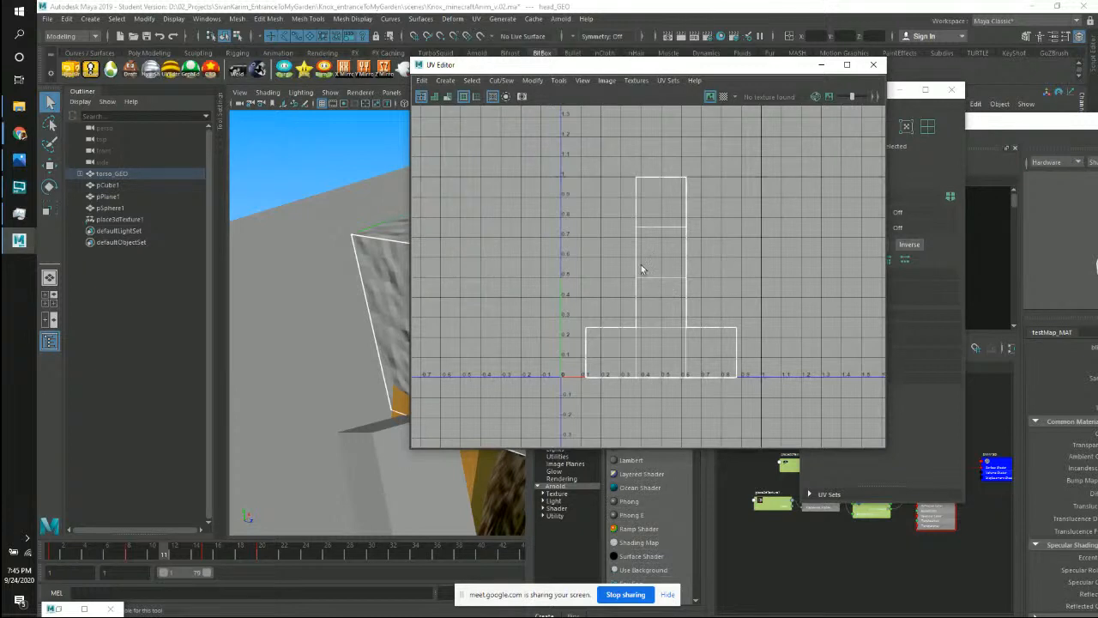
Select the head's whole UV shell in the UV Editor and scale it down slightly.
right_click(650, 269)
click(600, 251)
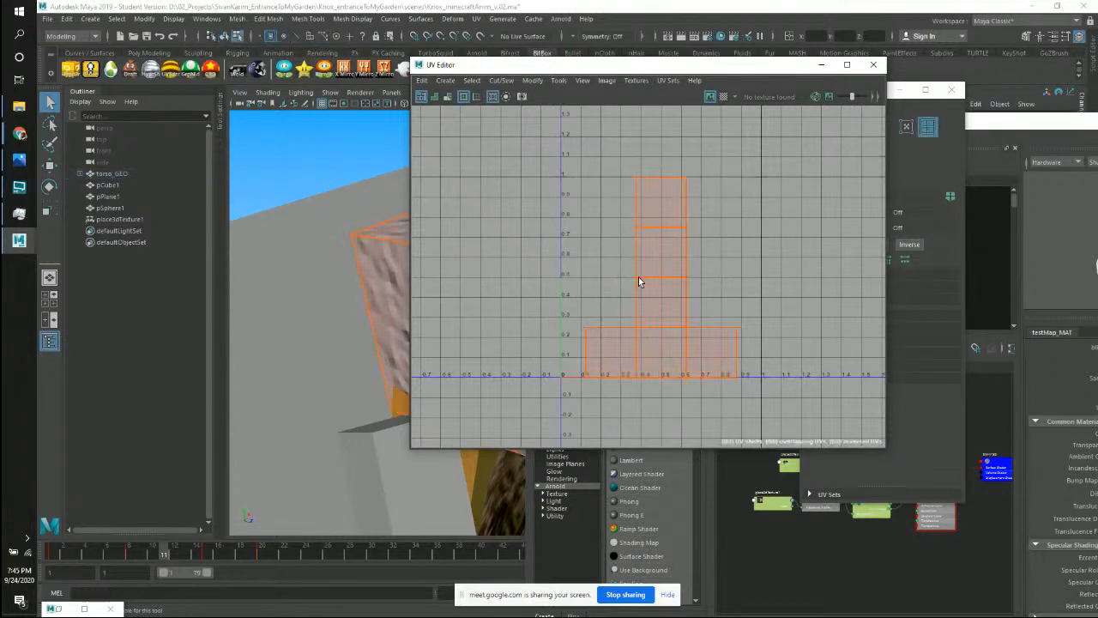
click(669, 290)
key(r)
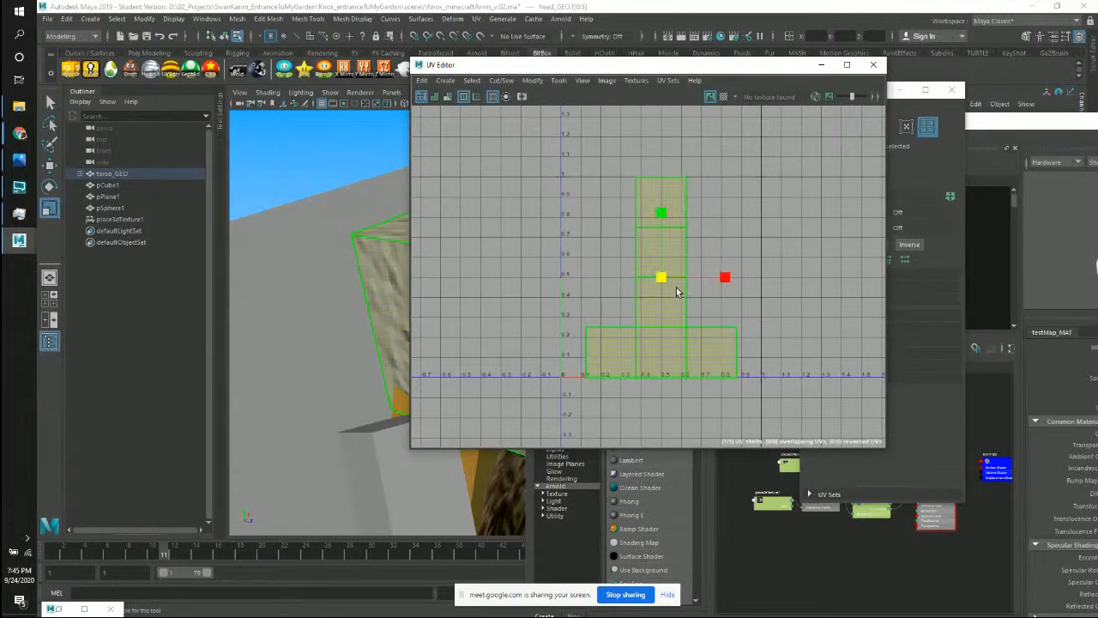
drag(657, 277, 665, 317)
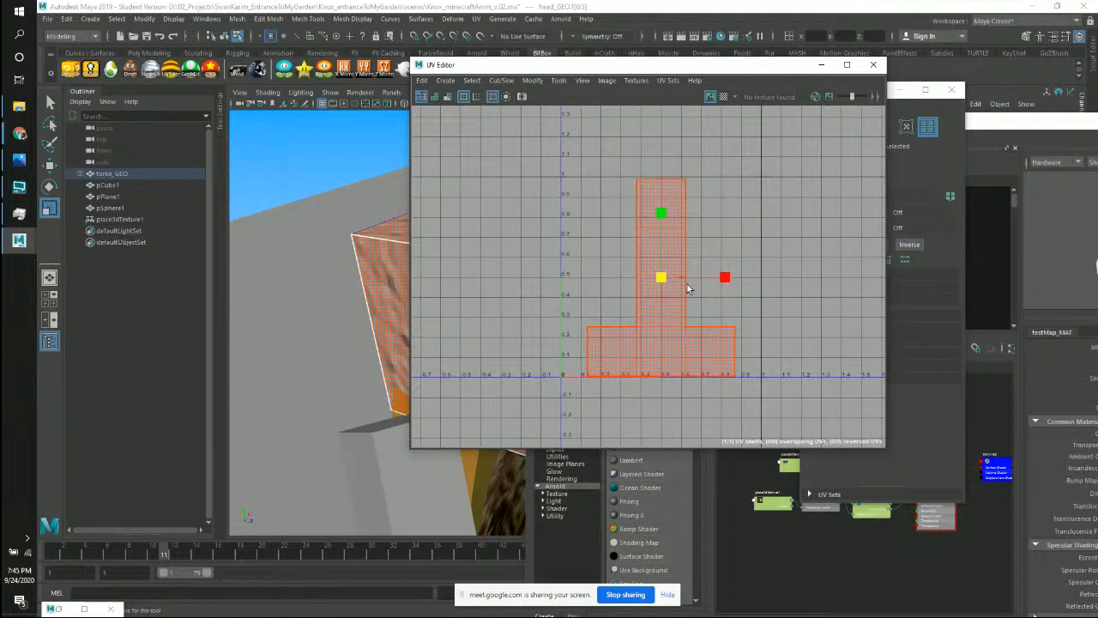
drag(658, 282, 650, 297)
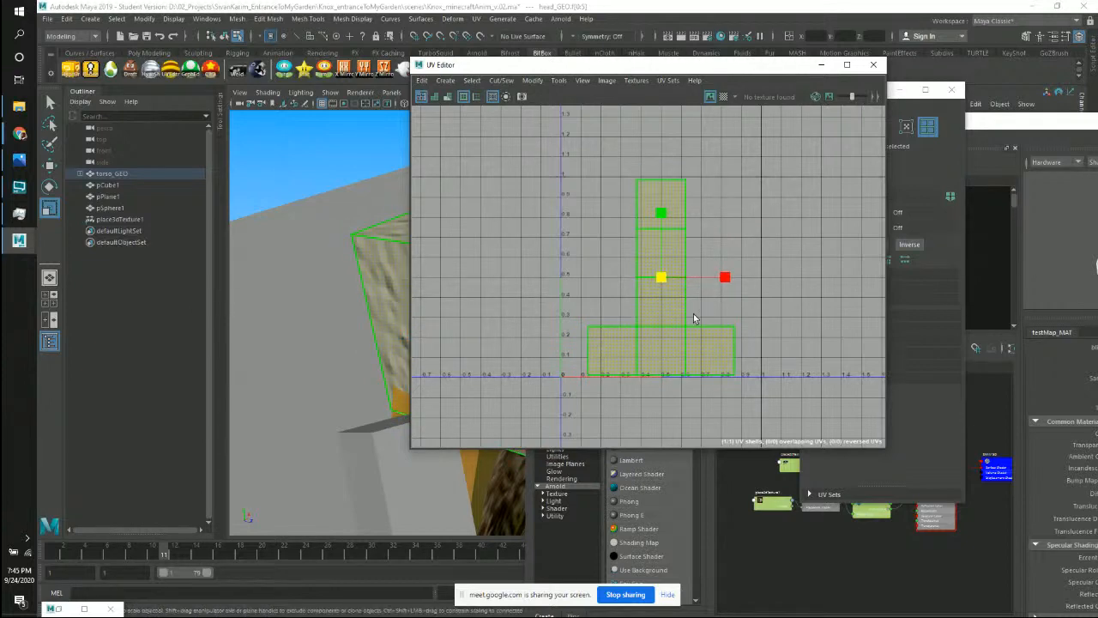
Move the UV Editor off the viewport, undo the last action, and render the head again in the Render View.
drag(585, 67, 707, 69)
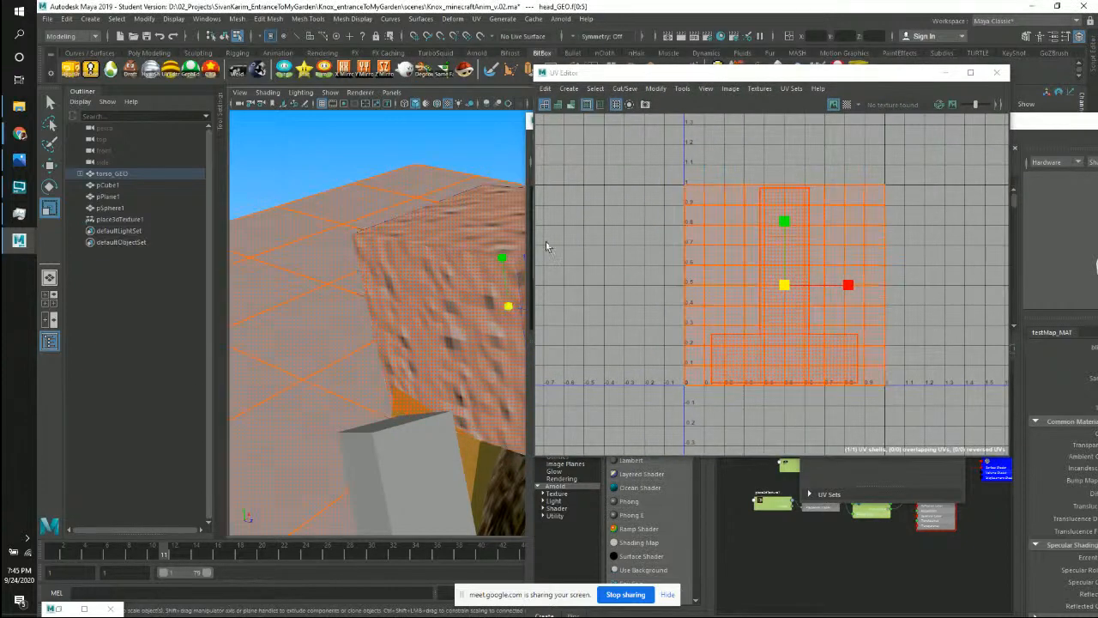
key(ctrl+z)
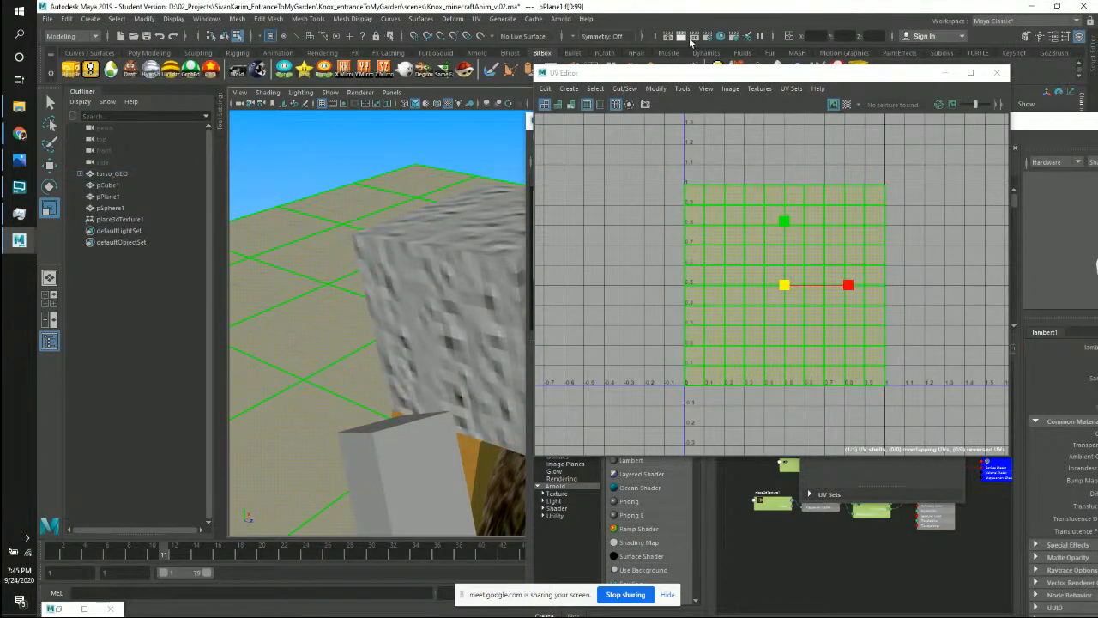
click(667, 36)
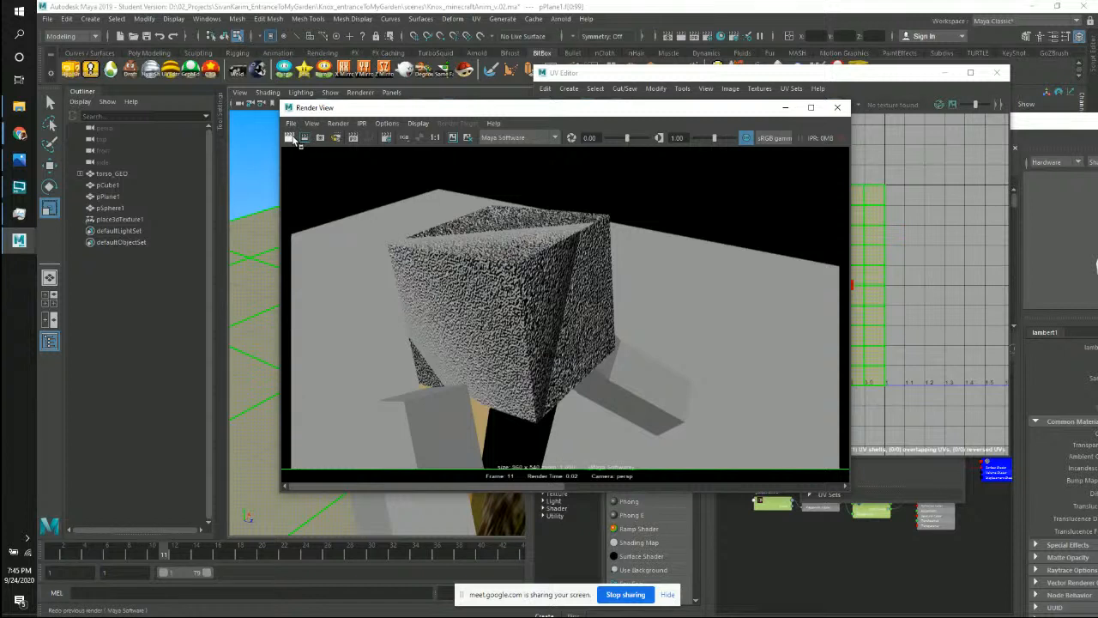
click(290, 138)
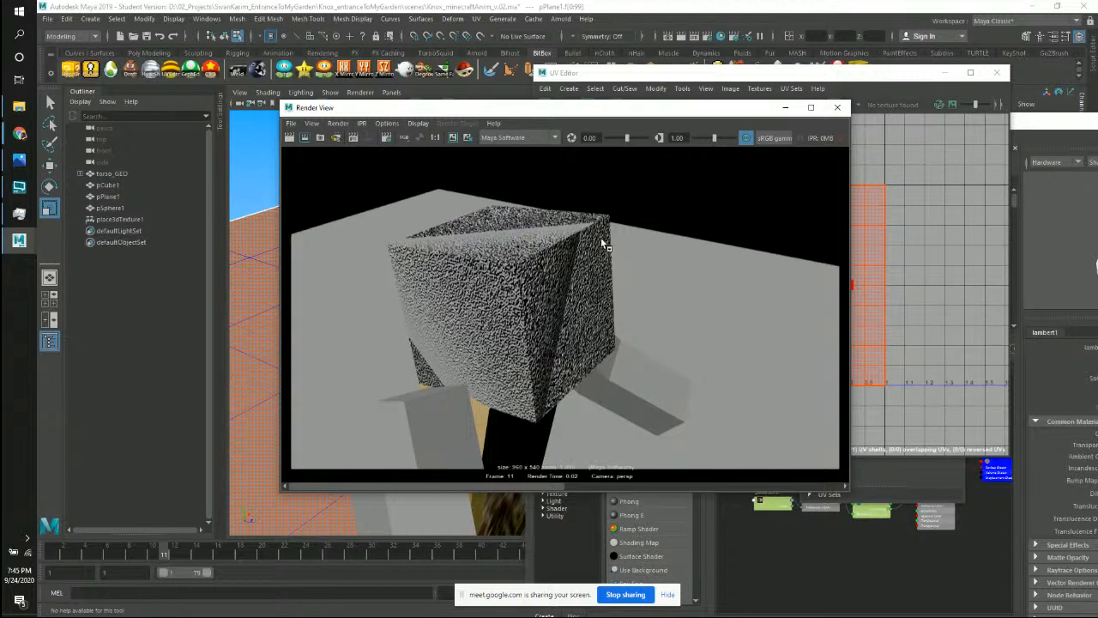
Move the render window aside and examine the bump texture on the head from other angles in the perspective view.
drag(691, 112, 869, 282)
alt+drag(362, 231, 189, 292)
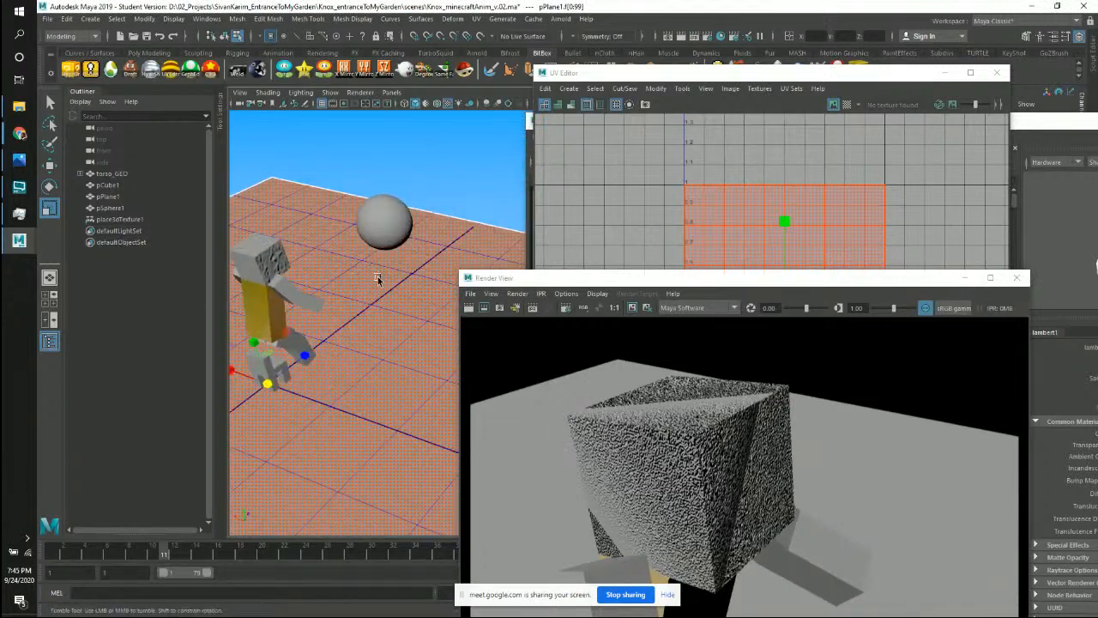
alt+drag(378, 279, 399, 289)
alt+right_drag(400, 289, 441, 318)
alt+drag(441, 318, 379, 299)
alt+middle_drag(411, 267, 367, 277)
alt+right_drag(367, 277, 394, 245)
alt+middle_drag(394, 246, 412, 272)
alt+right_drag(378, 253, 463, 283)
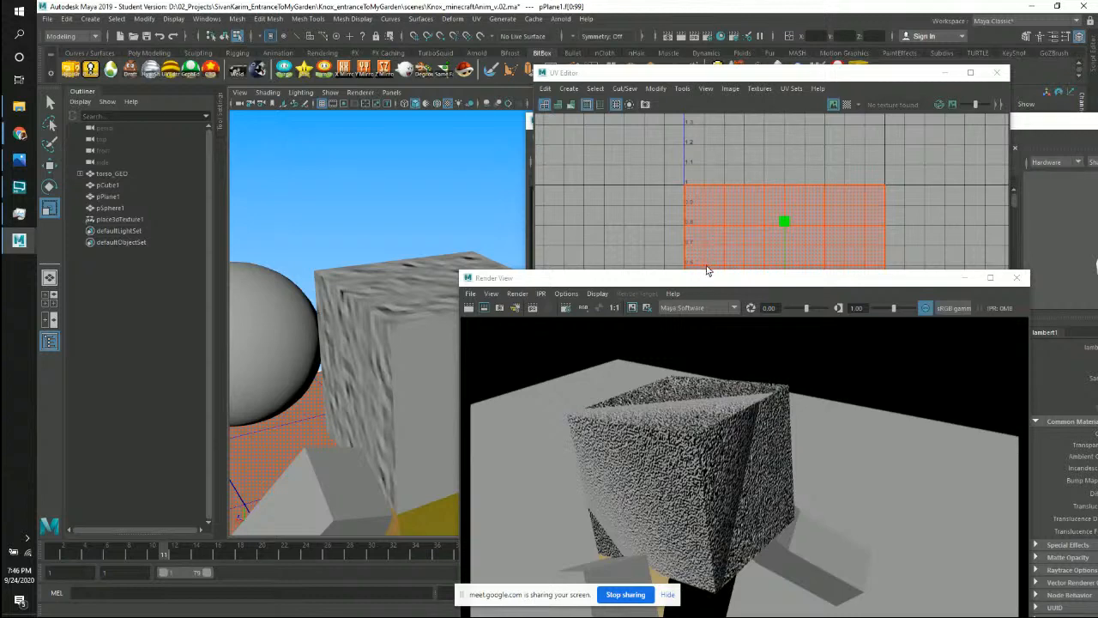
Bring the Render View back over the viewport to review the head's bump result, and close it.
drag(709, 283, 537, 158)
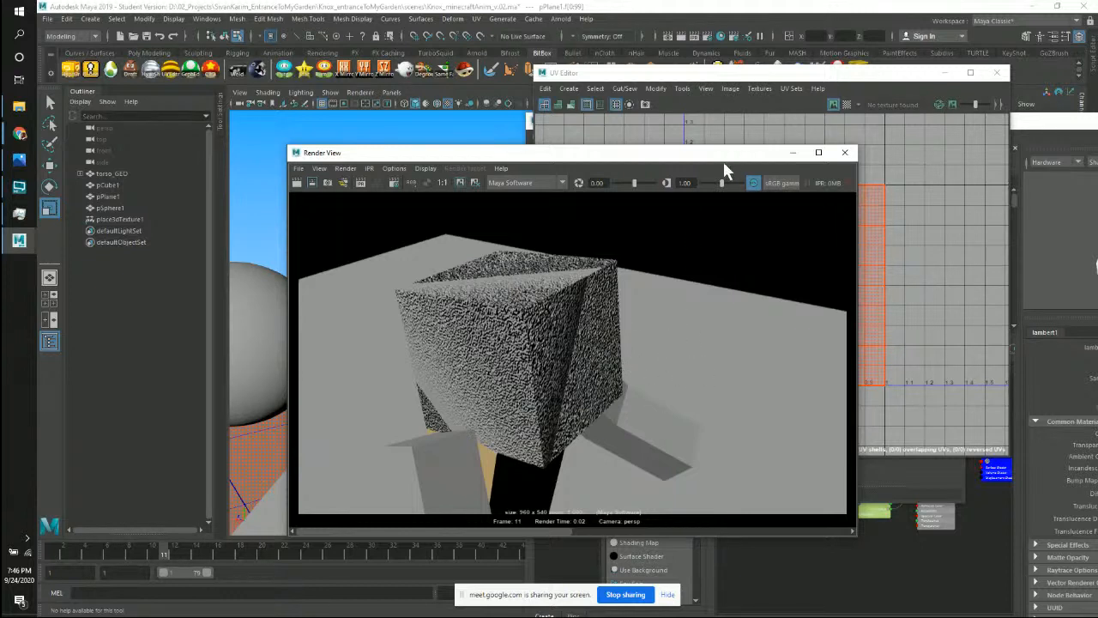
drag(724, 156, 686, 162)
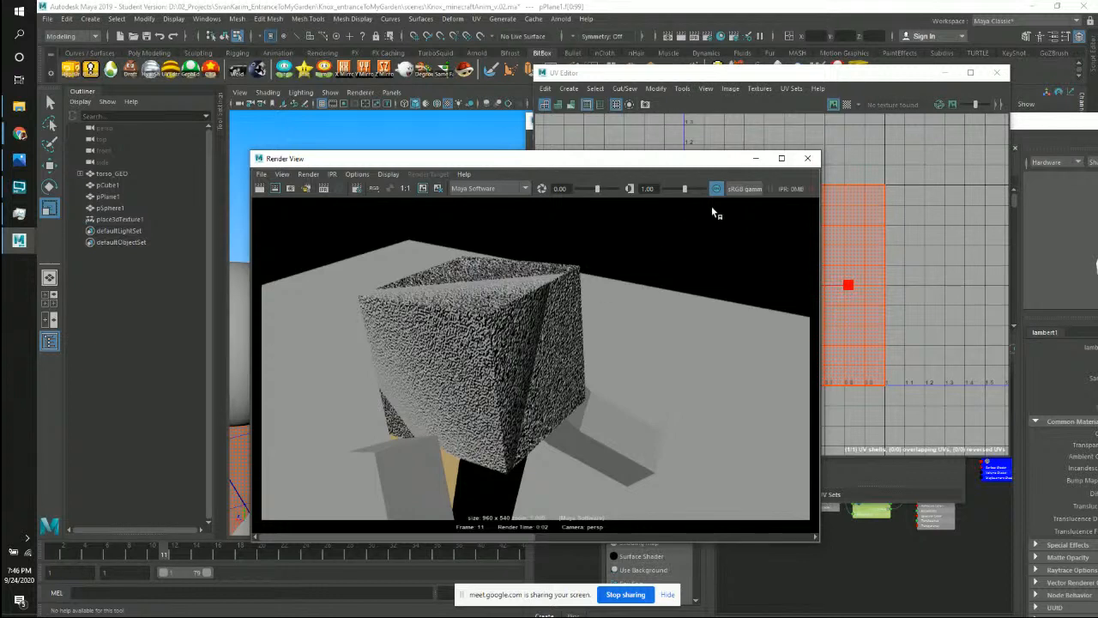
drag(712, 160, 706, 160)
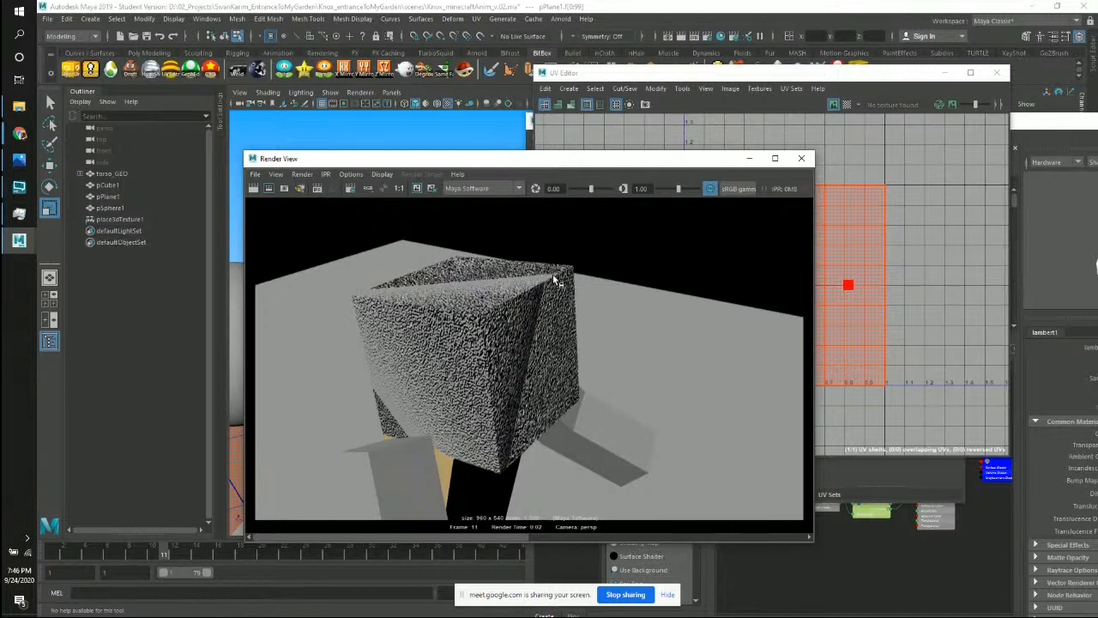
click(801, 158)
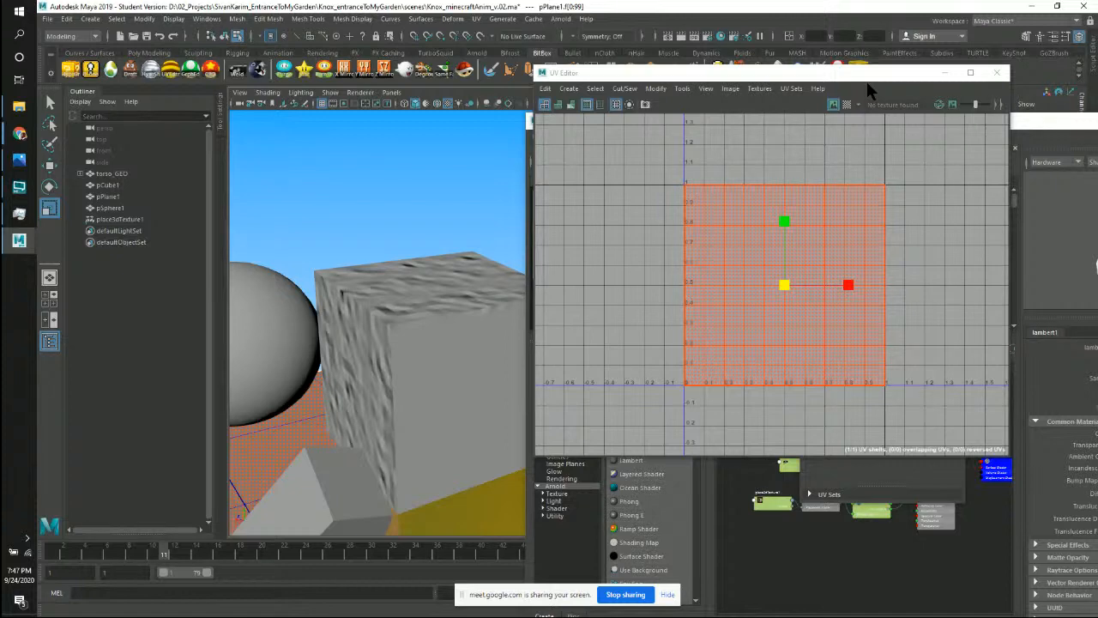
Close the UV Editor and the UV Toolkit windows to get back to the Hypershade.
drag(916, 75, 831, 84)
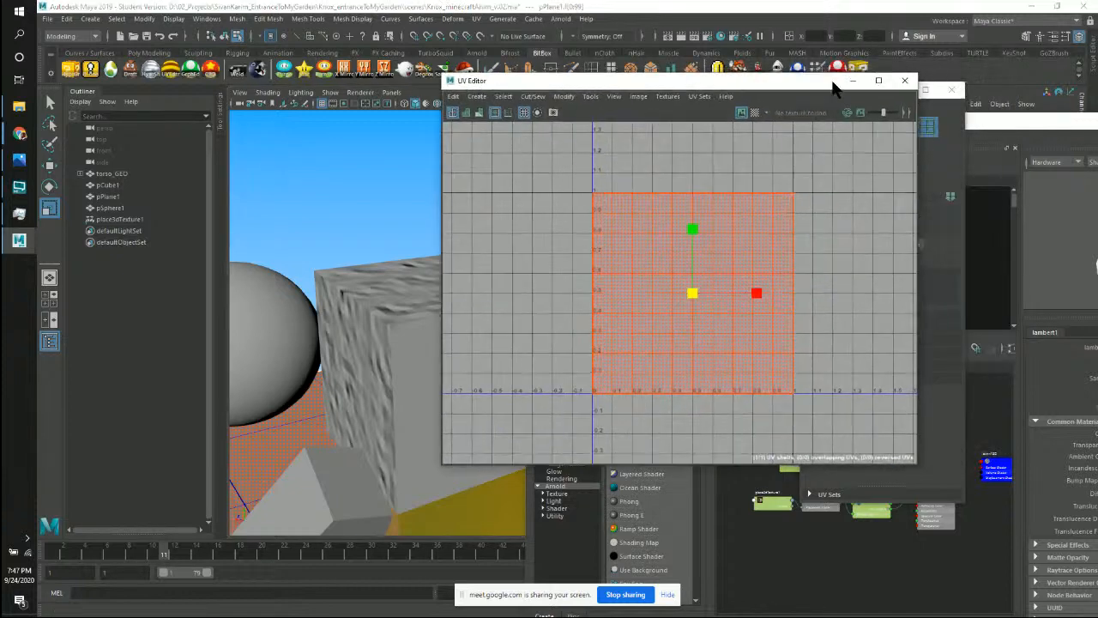
click(904, 80)
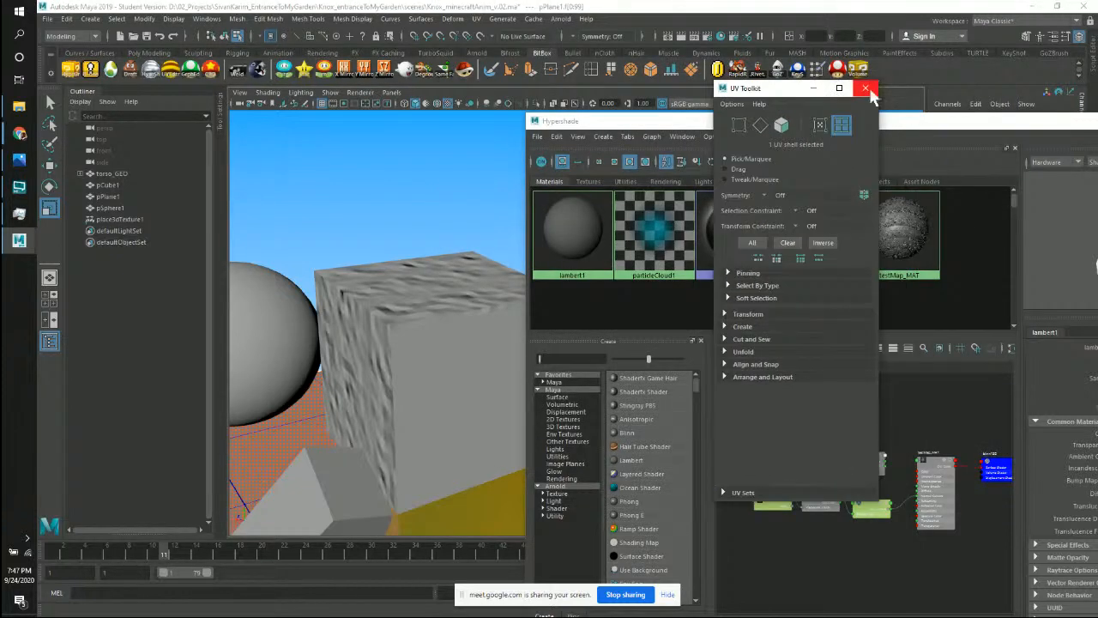
click(866, 89)
Delete the testMap_MAT material from the scene's materials in the Hypershade.
drag(862, 122, 589, 69)
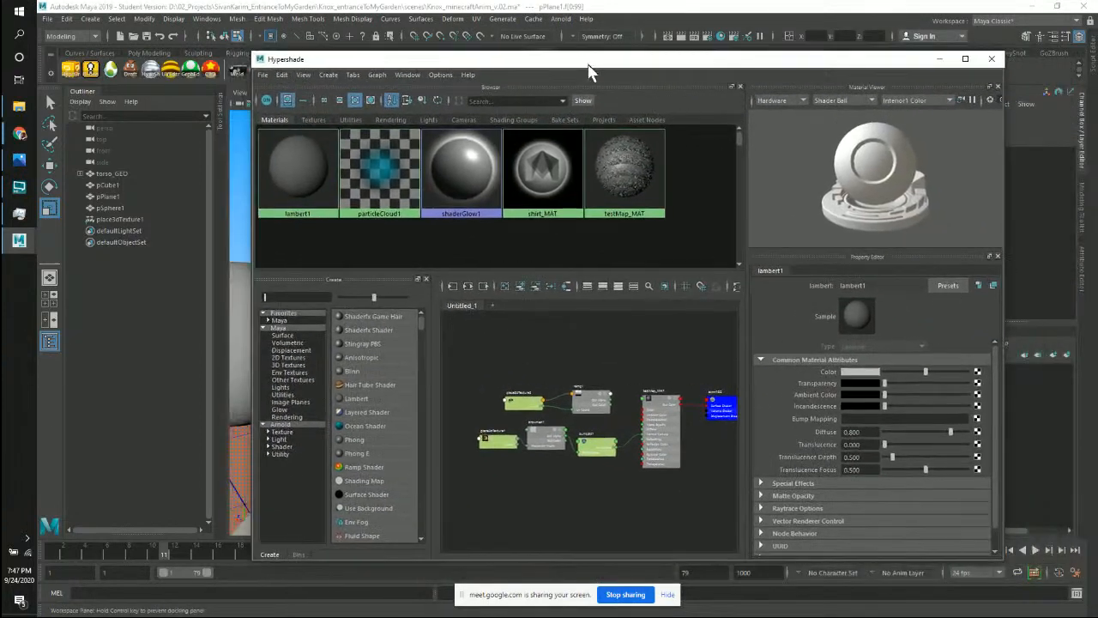
click(634, 210)
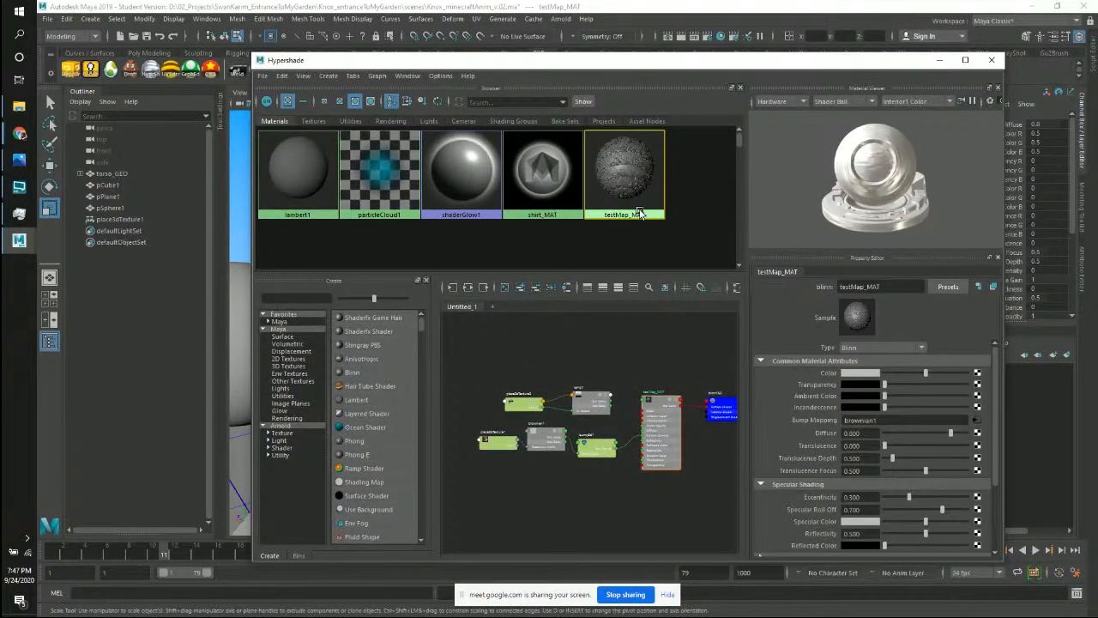
key(Delete)
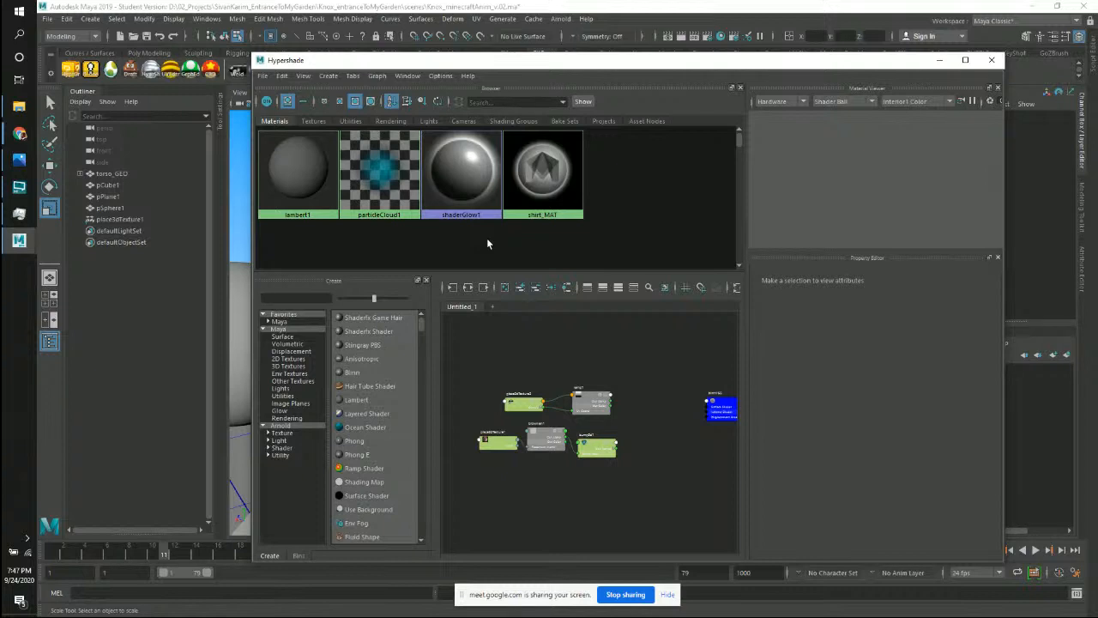
Examine the character's green head cube from several sides, selecting its faces and clearing the selection.
drag(593, 65, 909, 101)
alt+drag(460, 257, 500, 202)
alt+right_drag(502, 206, 434, 250)
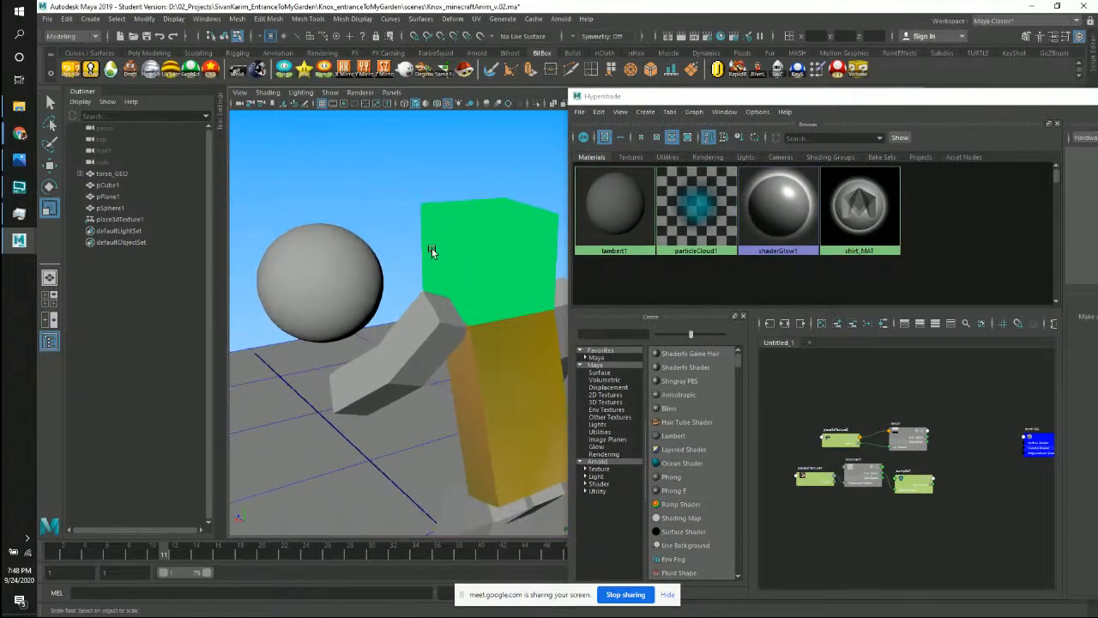
alt+drag(434, 249, 355, 238)
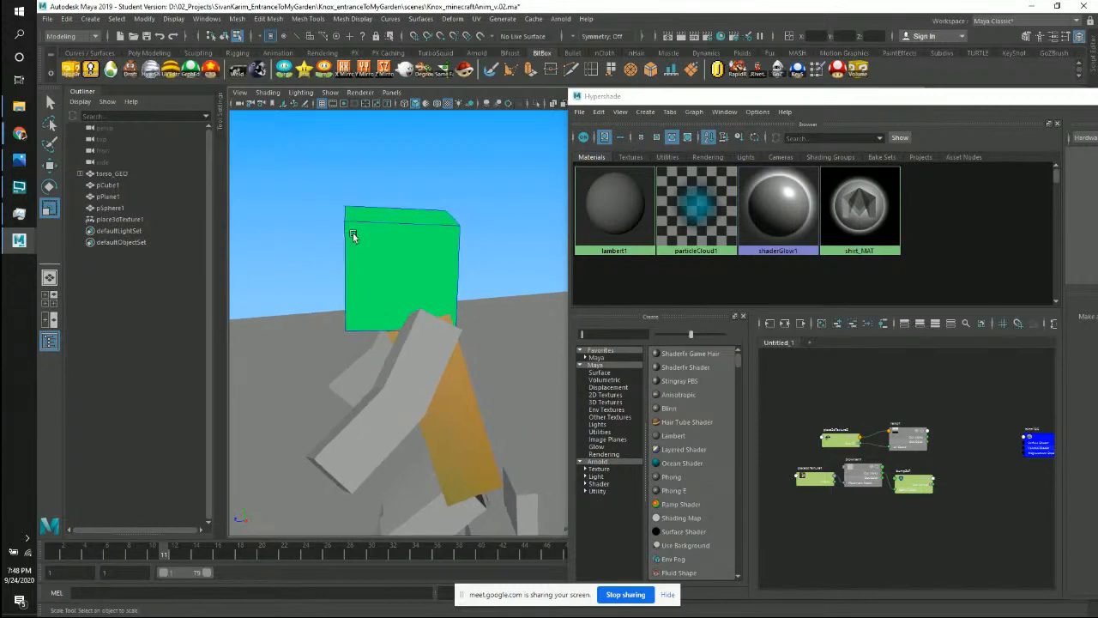
alt+right_drag(355, 238, 375, 286)
alt+drag(375, 287, 345, 300)
alt+middle_drag(345, 299, 436, 261)
alt+drag(435, 259, 471, 315)
click(471, 316)
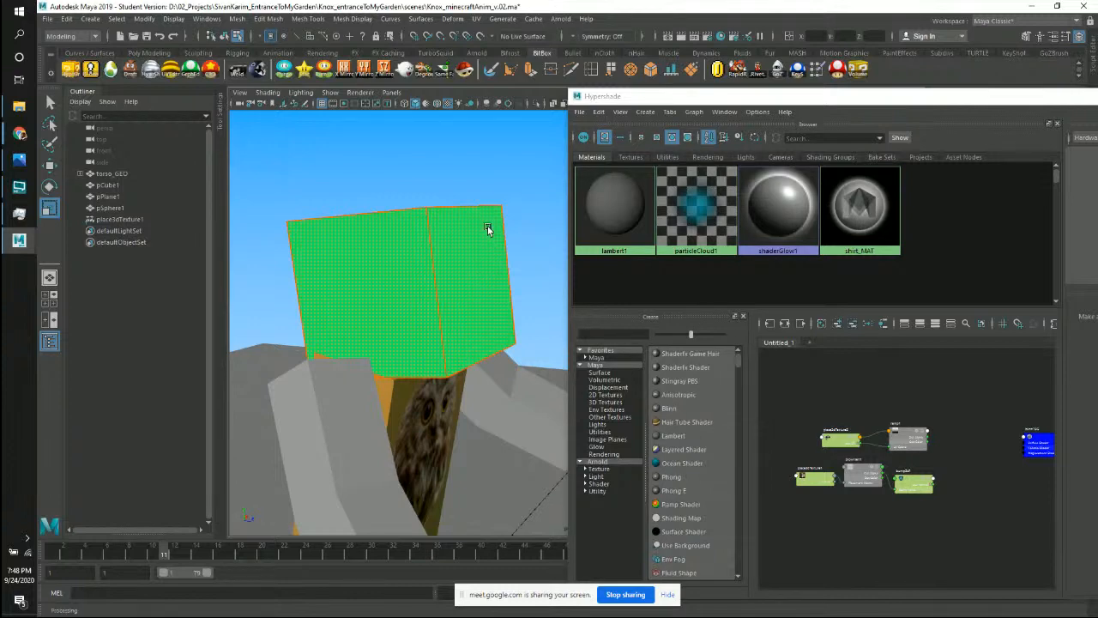
click(500, 196)
alt+drag(525, 213, 500, 235)
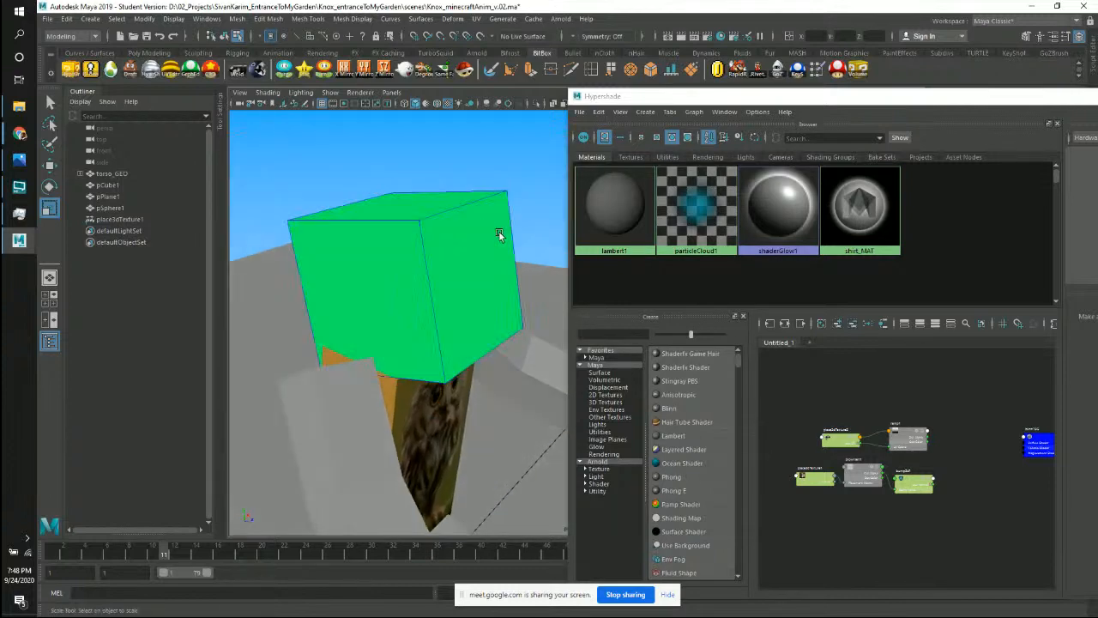
click(513, 228)
double_click(513, 227)
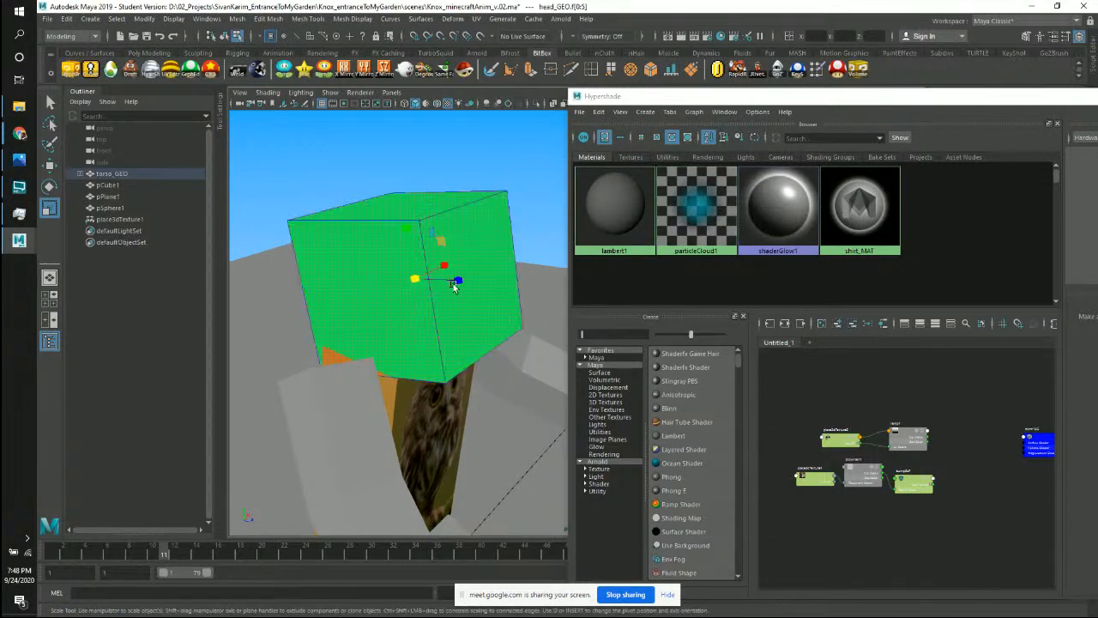
click(897, 268)
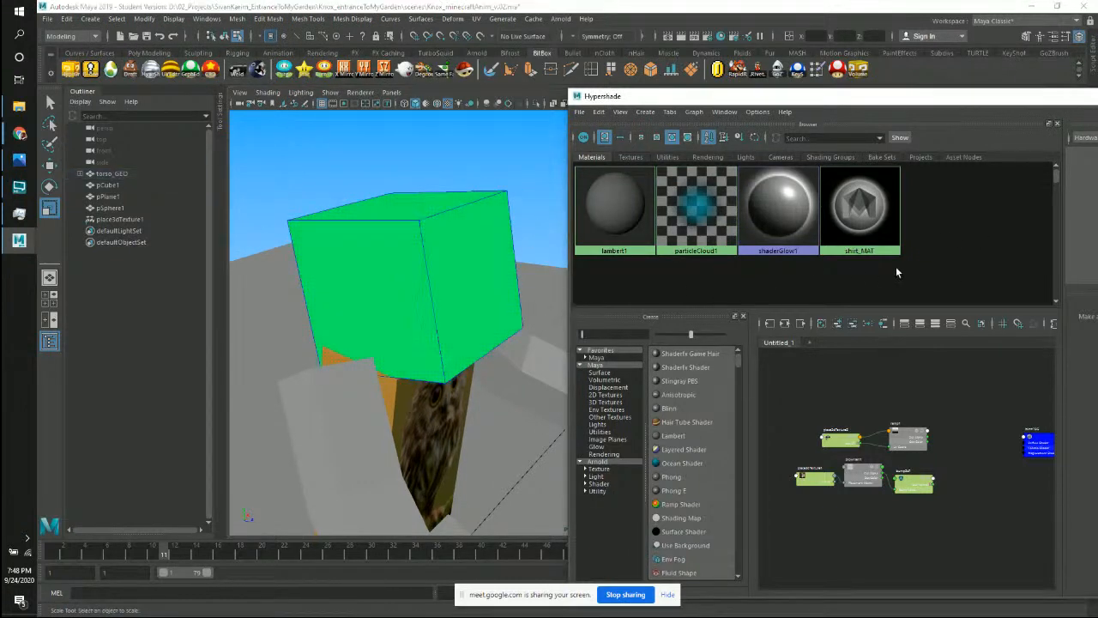
Find Lambert among the node types in the Hypershade and create a new Lambert material.
click(602, 332)
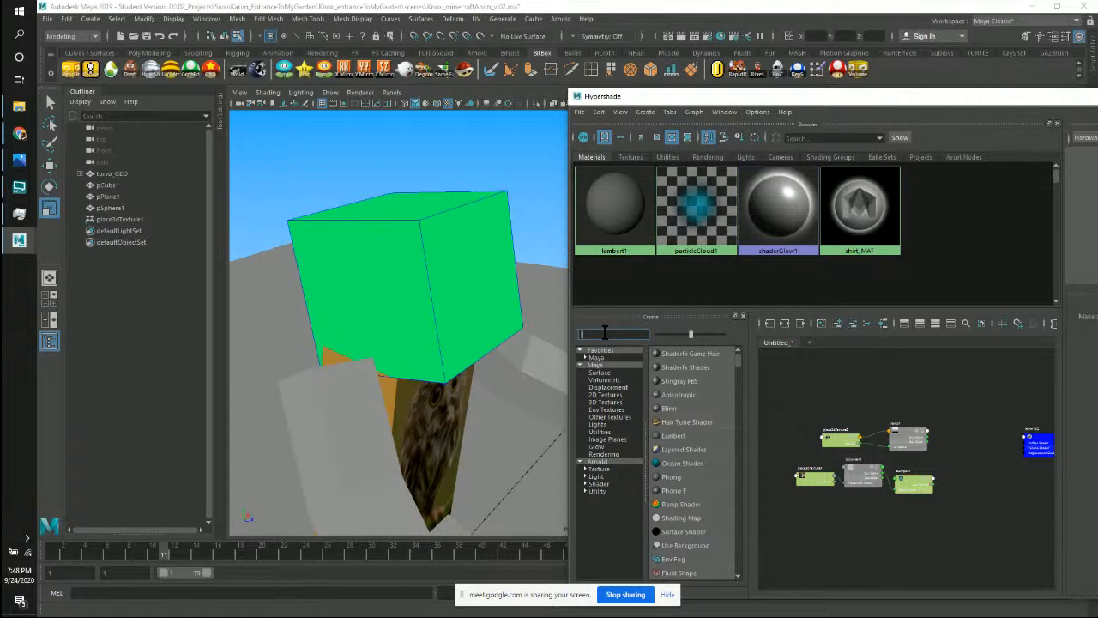
text(lambert)
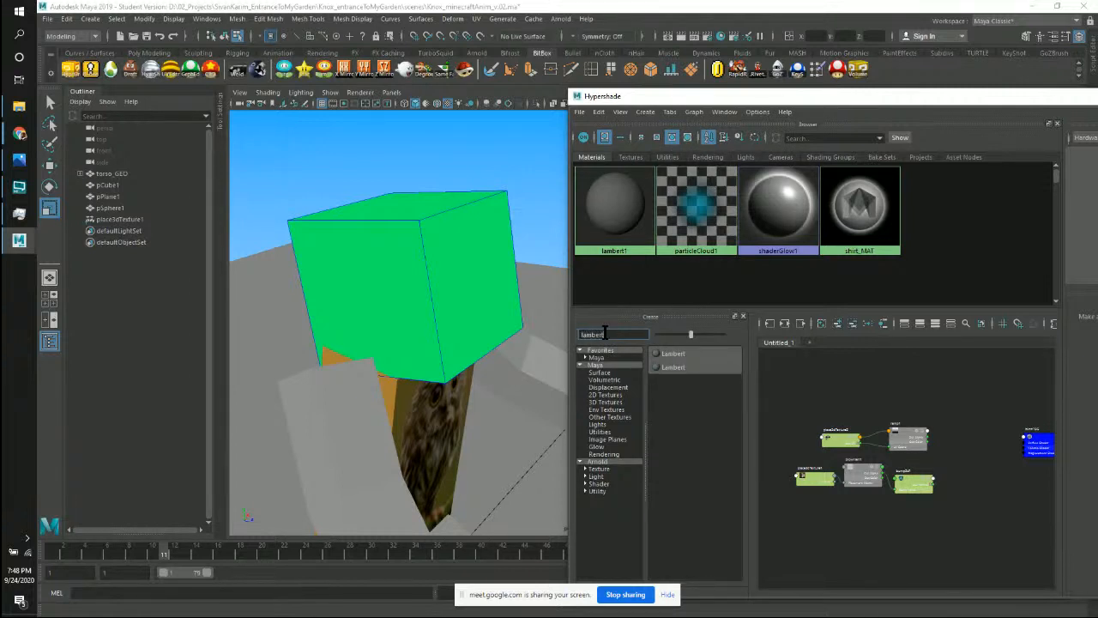
click(698, 355)
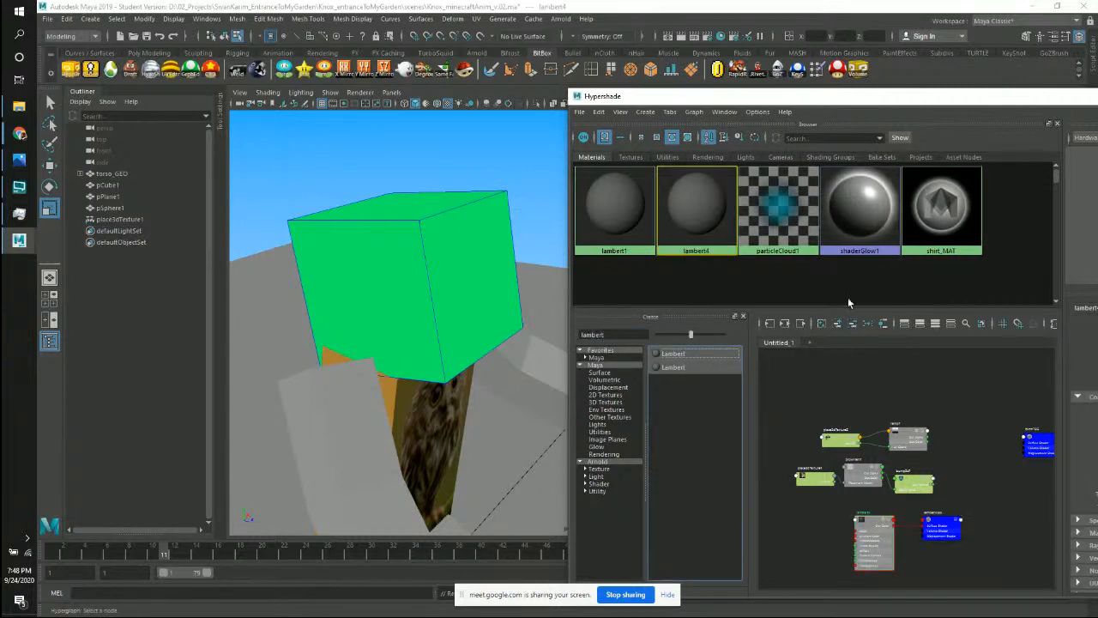
drag(851, 101, 816, 74)
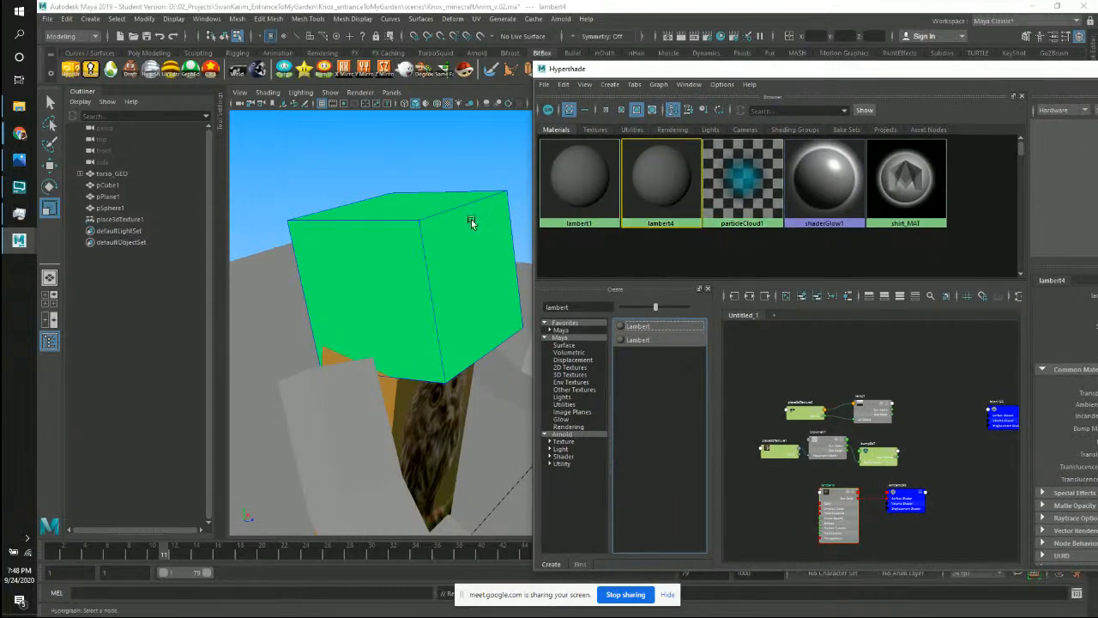
Switch the head cube from face selection to object mode and clear the selection.
alt+drag(477, 176, 443, 221)
right_drag(441, 223, 500, 199)
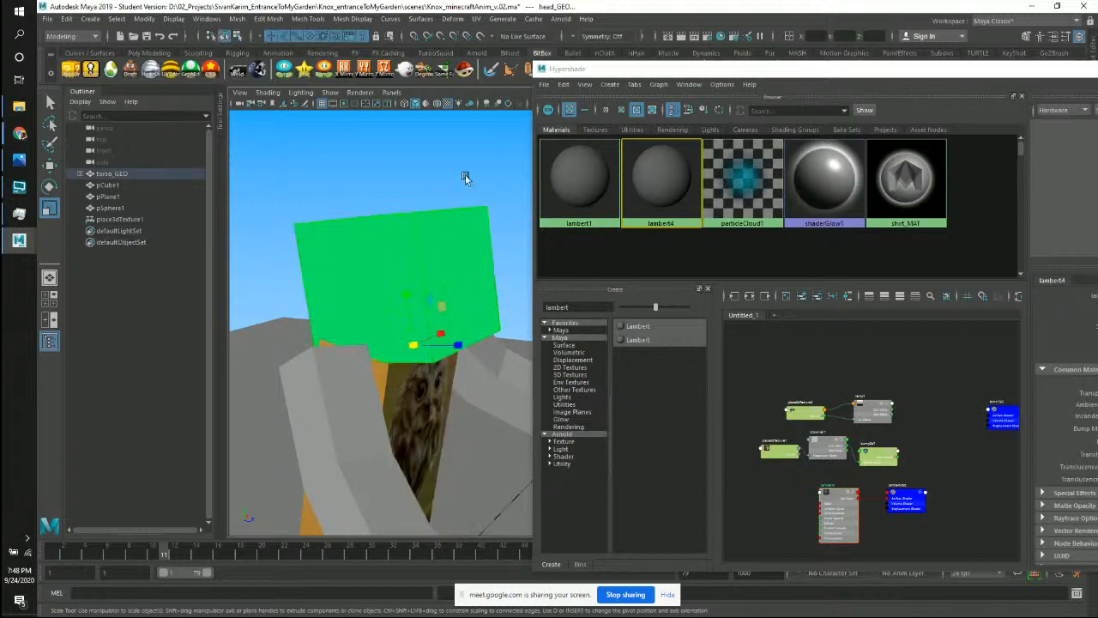
click(466, 176)
alt+drag(470, 229, 523, 232)
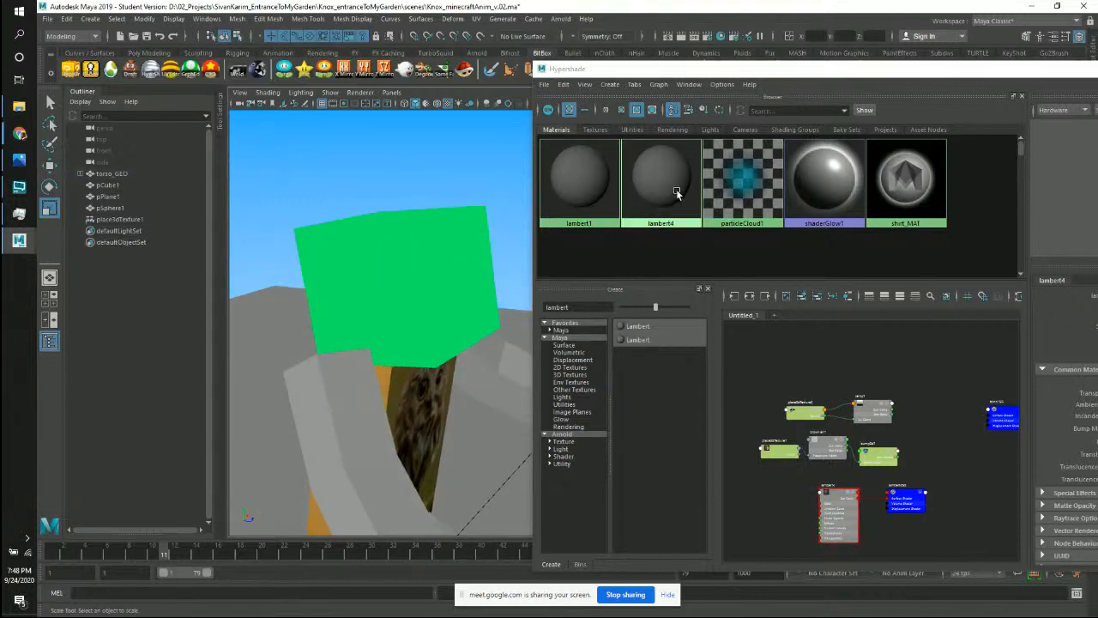
Try applying the lambert4 material directly onto the head cube, and undo the assignment.
middle_drag(676, 190, 443, 256)
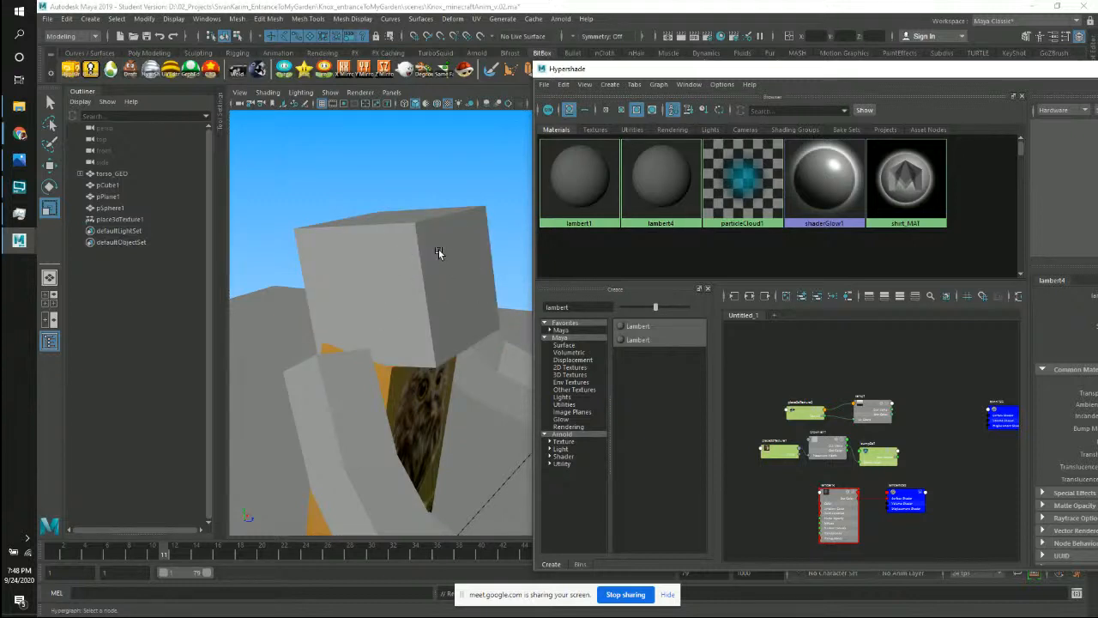
alt+drag(485, 250, 427, 223)
key(ctrl+z)
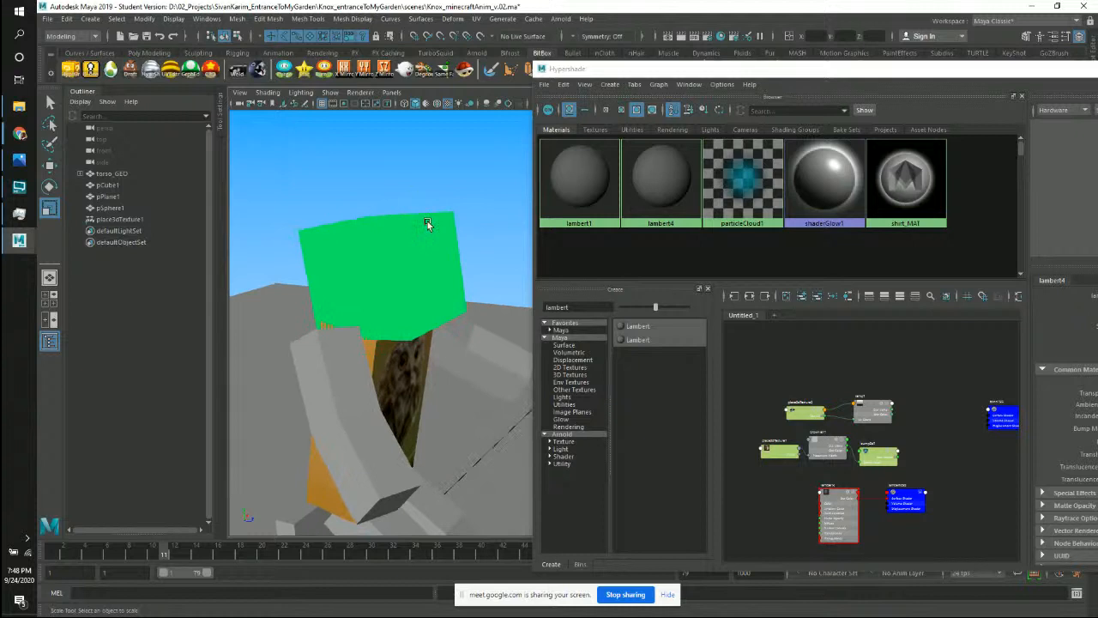
Select the head object and assign the lambert4 material to the selection.
click(438, 264)
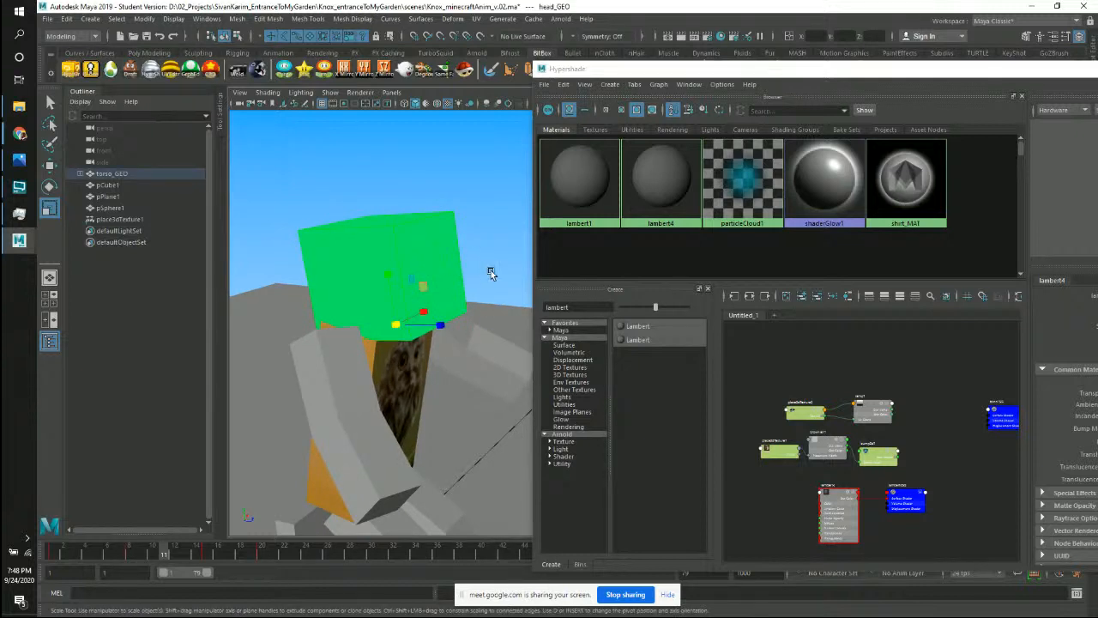
right_click(673, 175)
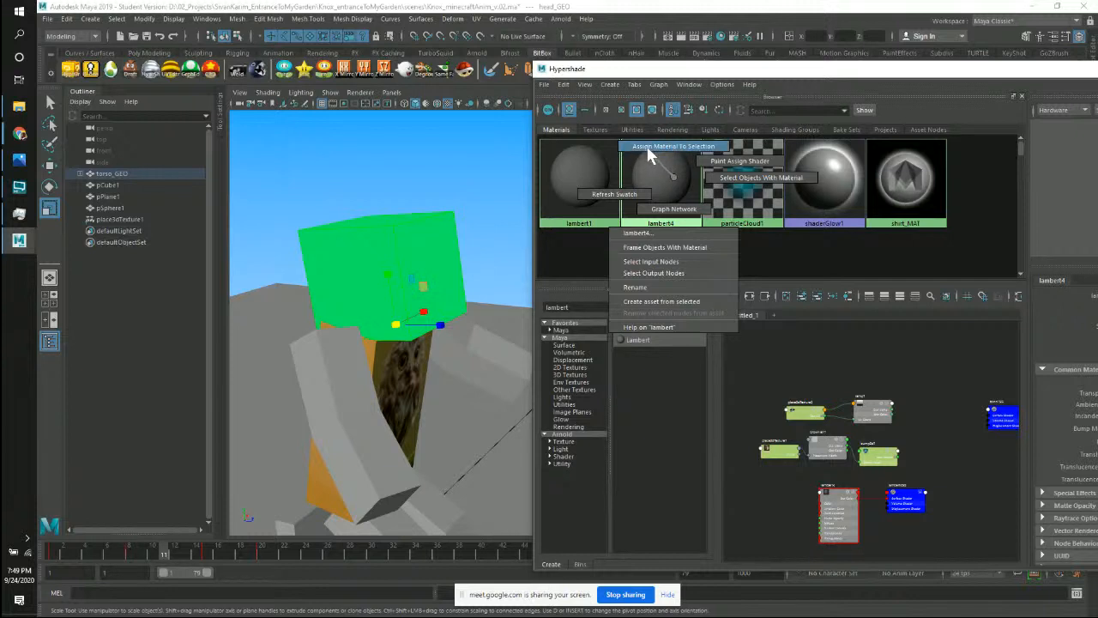
click(676, 147)
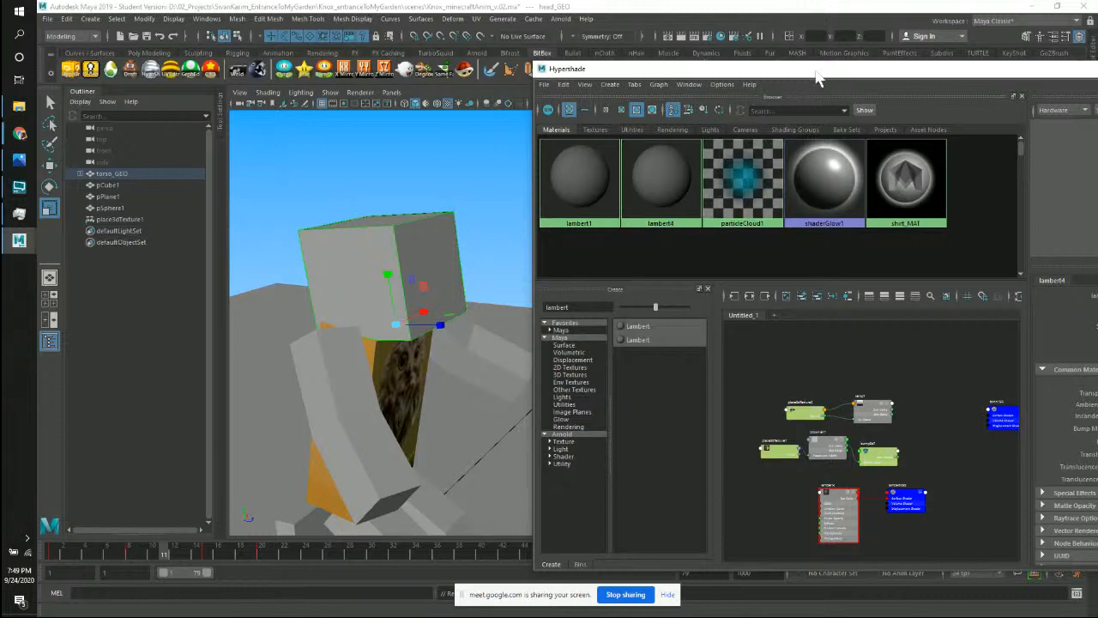
Rename the lambert4 material test_MAT in its properties, with the common material attributes collapsed.
drag(817, 75, 479, 63)
click(352, 197)
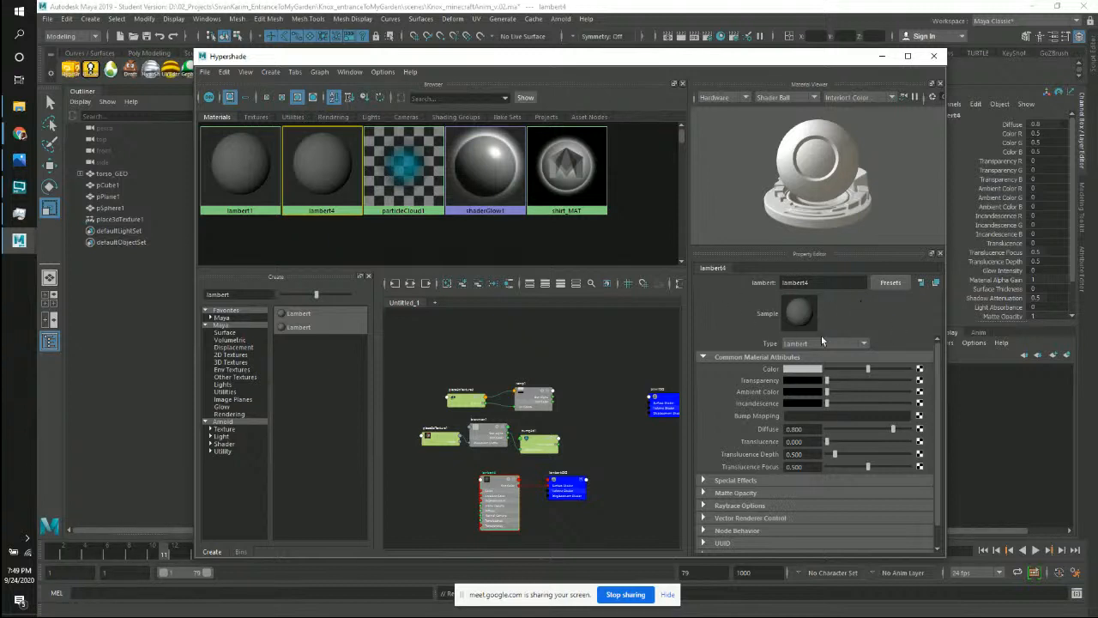
click(752, 354)
double_click(819, 282)
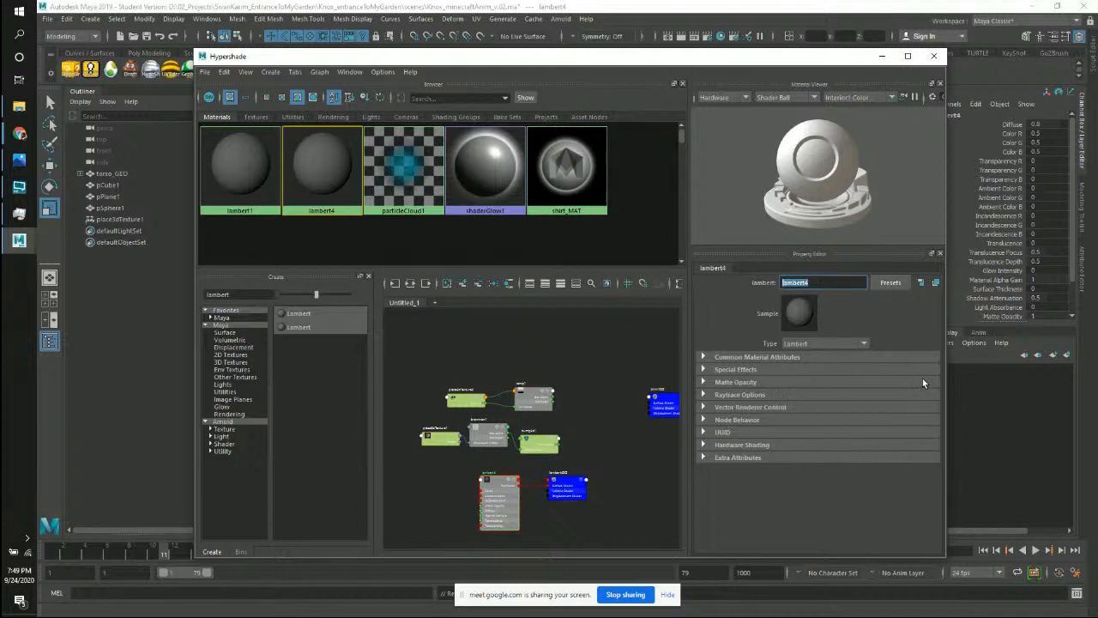
key(BackSpace)
text(sess)
text(_)
text(MAT)
key(Return)
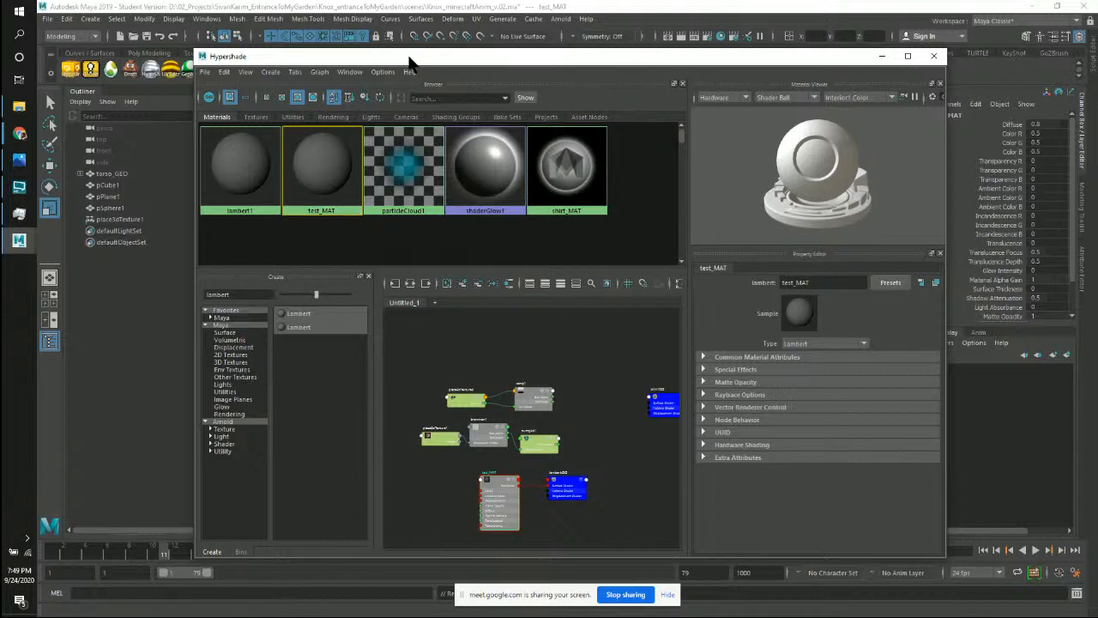
Move the ramp and its placement node apart from the other nodes and rename the ramp test_RMP.
drag(530, 400, 511, 341)
drag(454, 407, 438, 362)
mouse_move(540, 346)
mouse_down()
mouse_move(553, 337)
mouse_move(541, 354)
mouse_up()
double_click(806, 281)
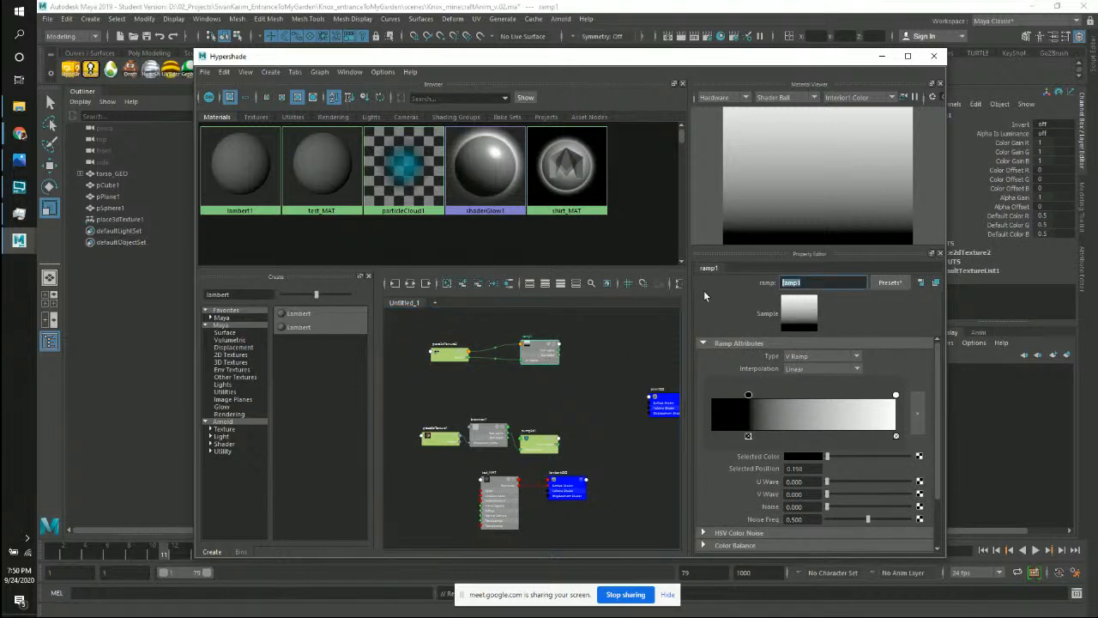
text(test_RMP)
key(Return)
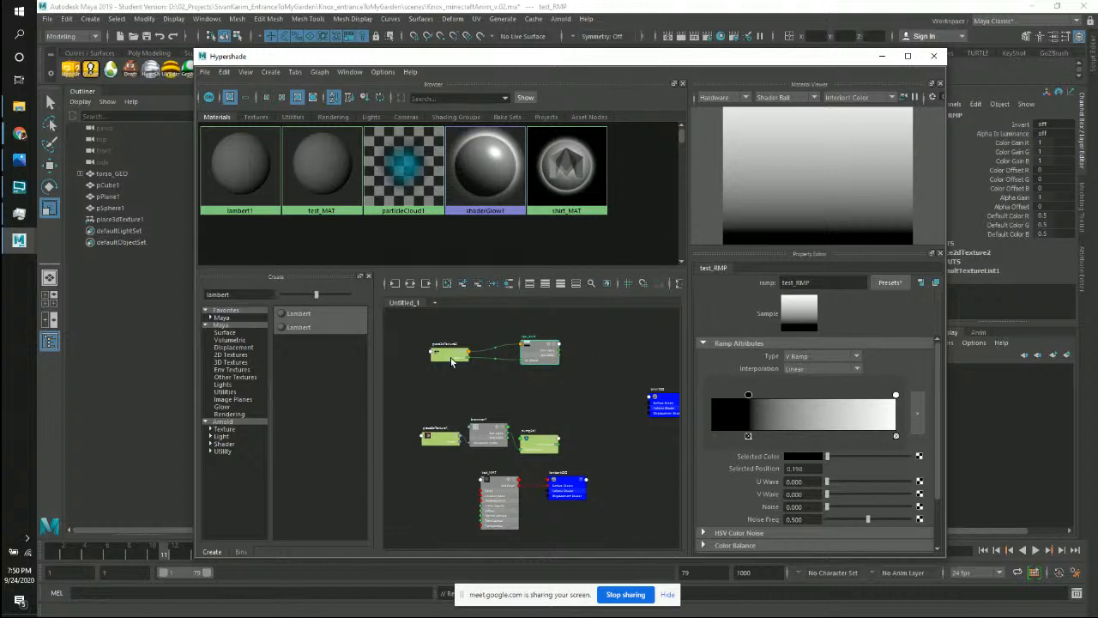
Rename the ramp's place2dTexture2 node test_PLC.
click(451, 356)
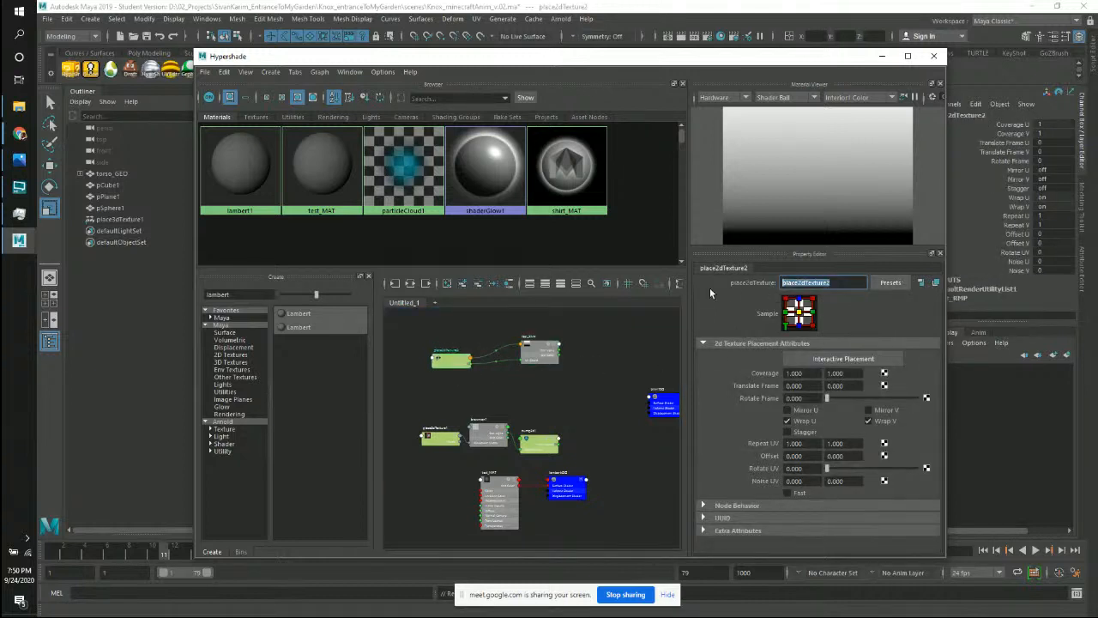
text(test_PLC)
click(591, 392)
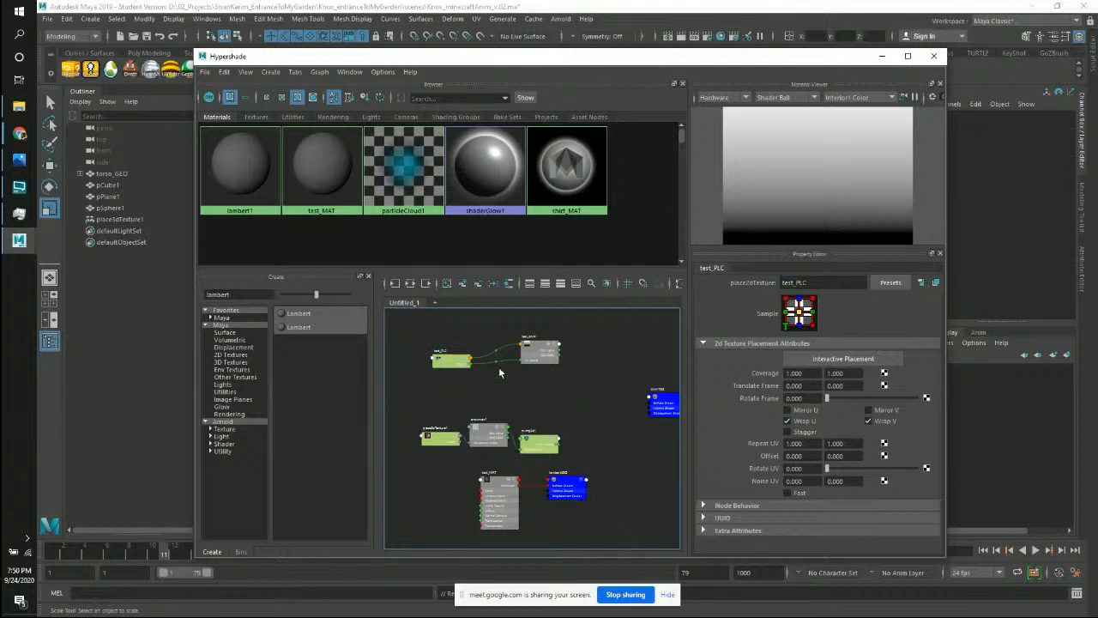
Rearrange the ramp, brownian, placement and bump nodes in the graph so each network is spaced out.
drag(457, 366, 428, 372)
drag(546, 360, 507, 374)
click(502, 431)
drag(440, 438, 505, 412)
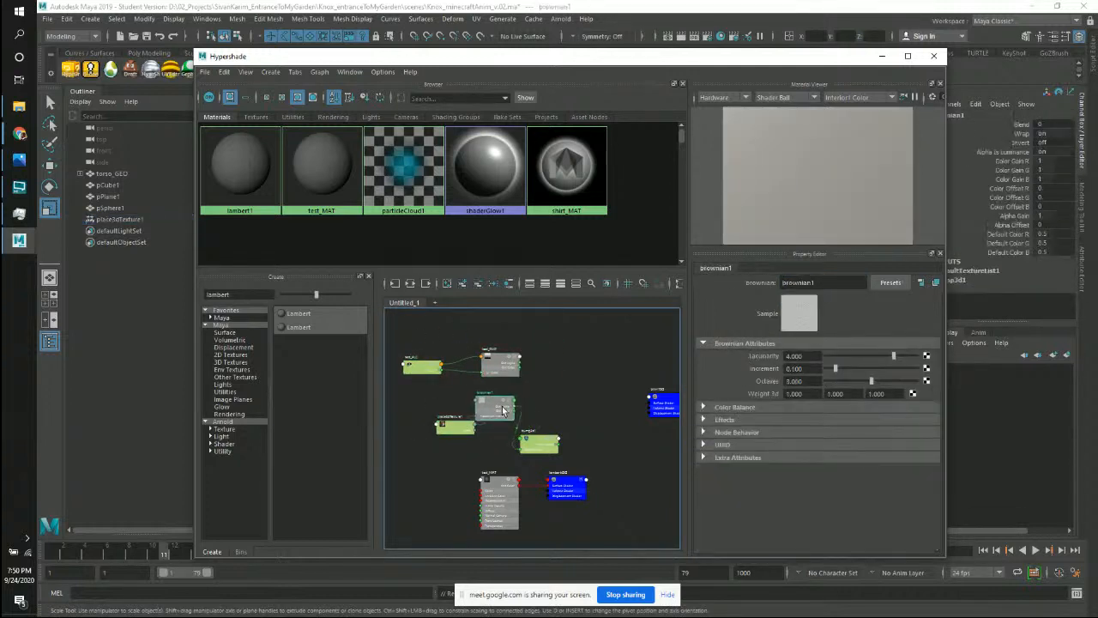
drag(532, 446, 556, 445)
Shift the brownian texture node away from its placement node and enter test_NSE as its name.
drag(486, 421, 521, 420)
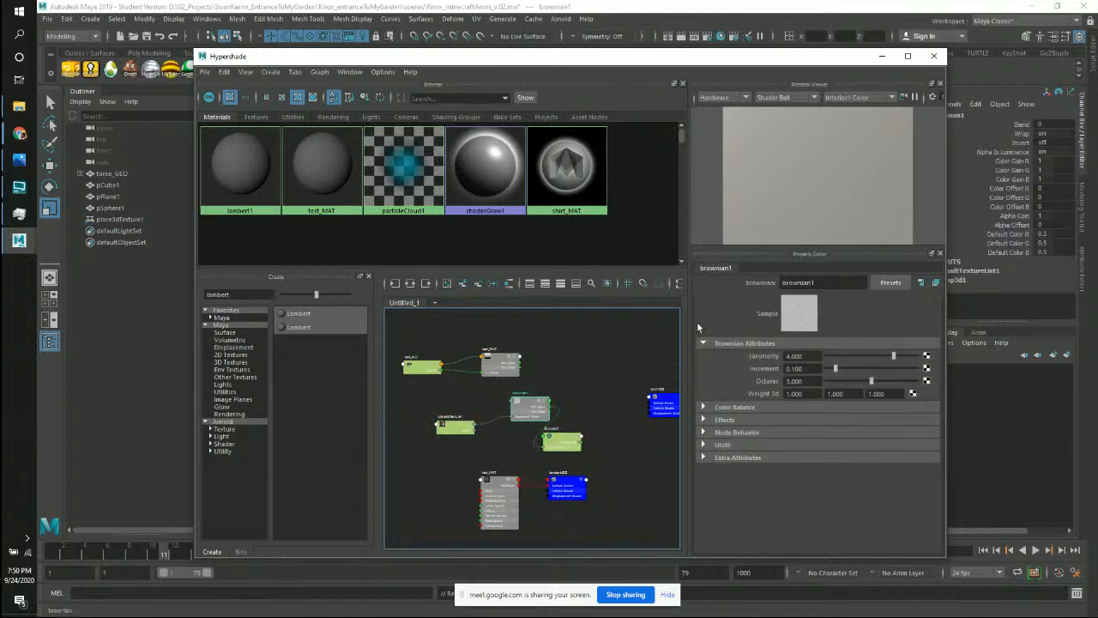
double_click(812, 283)
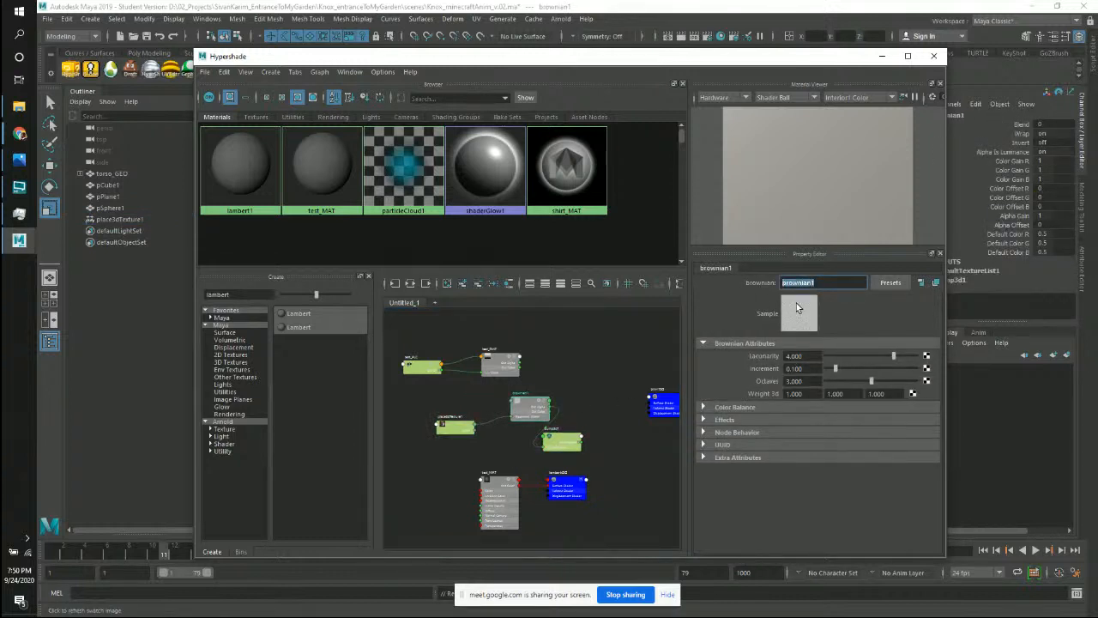
text(test_NSE)
Minimize the Hypershade window and view the head cube with its new material in the perspective view.
drag(732, 67, 825, 77)
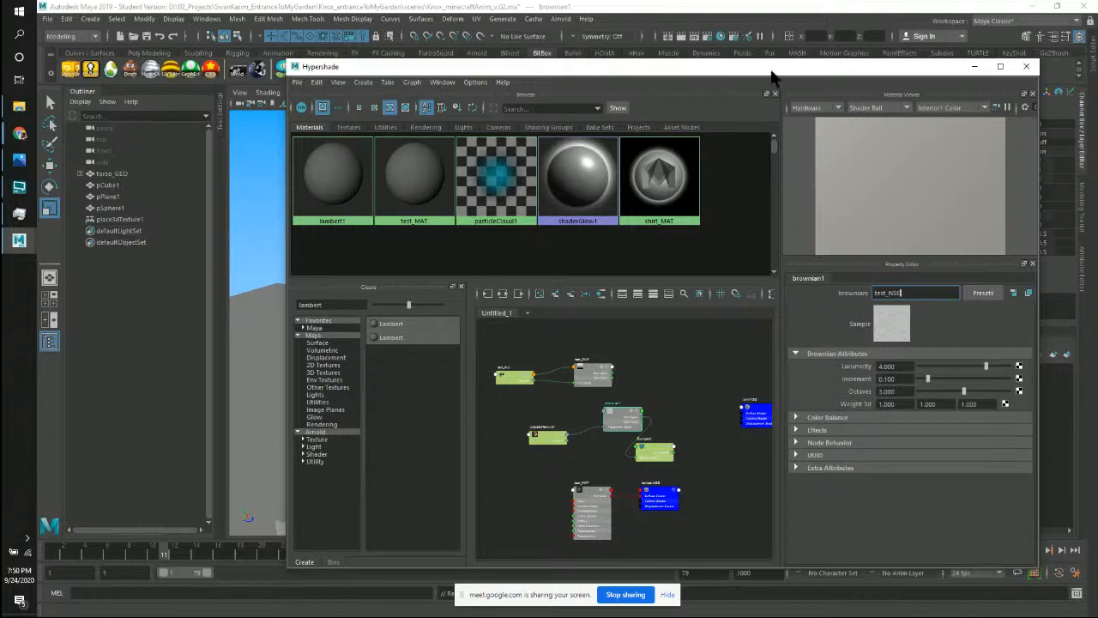
drag(775, 72, 752, 93)
click(952, 87)
alt+drag(493, 288, 539, 314)
click(542, 319)
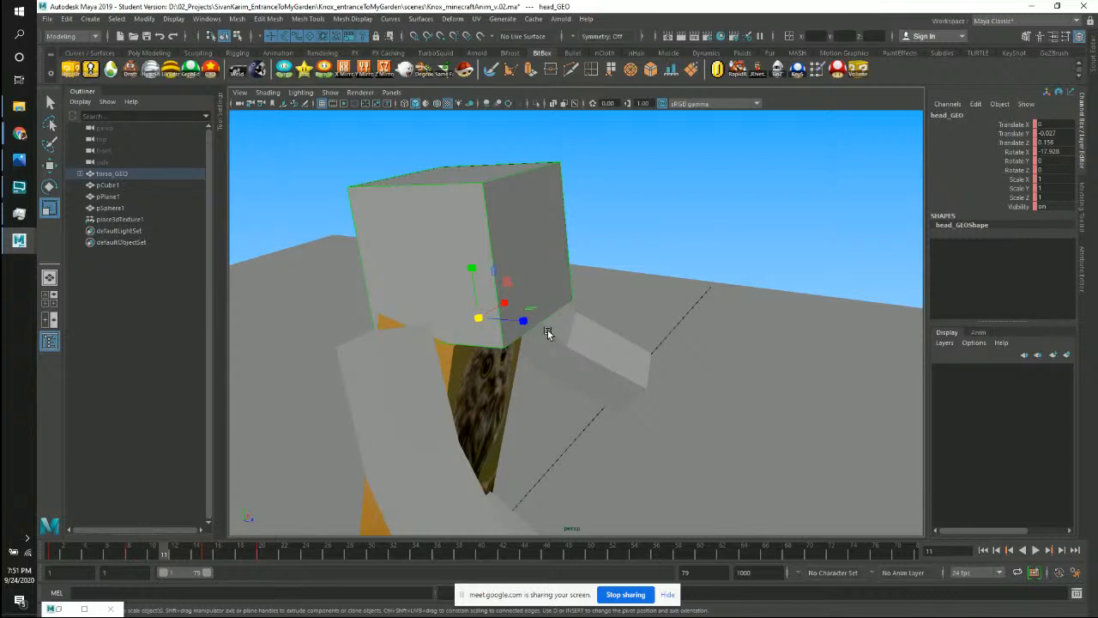
alt+drag(637, 225, 640, 225)
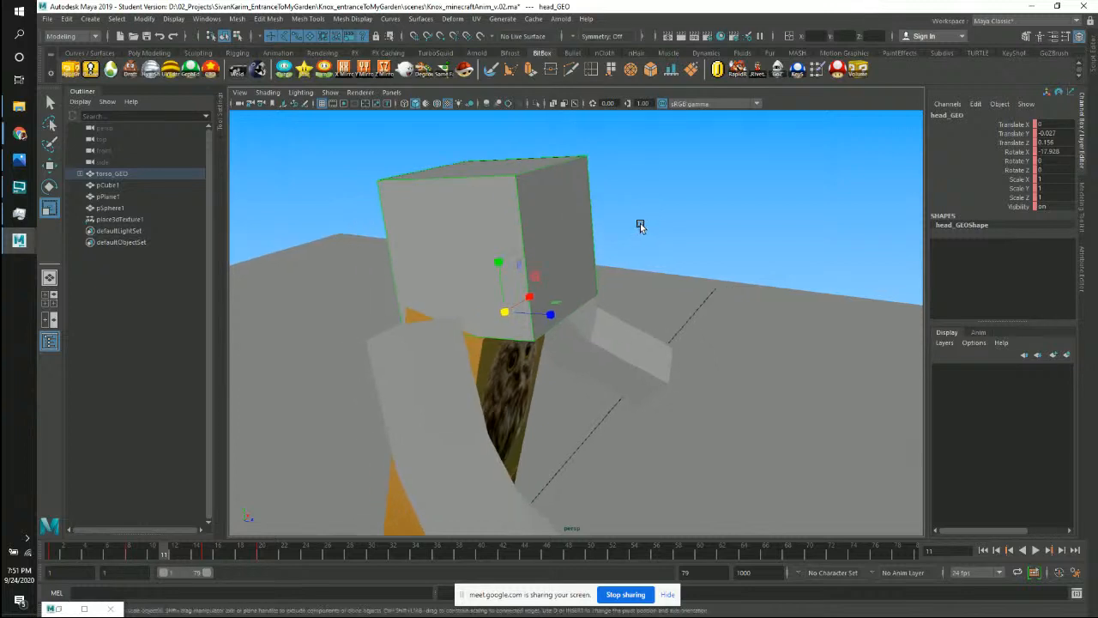
Switch the head cube to face selection and select its front face.
right_drag(559, 228, 557, 254)
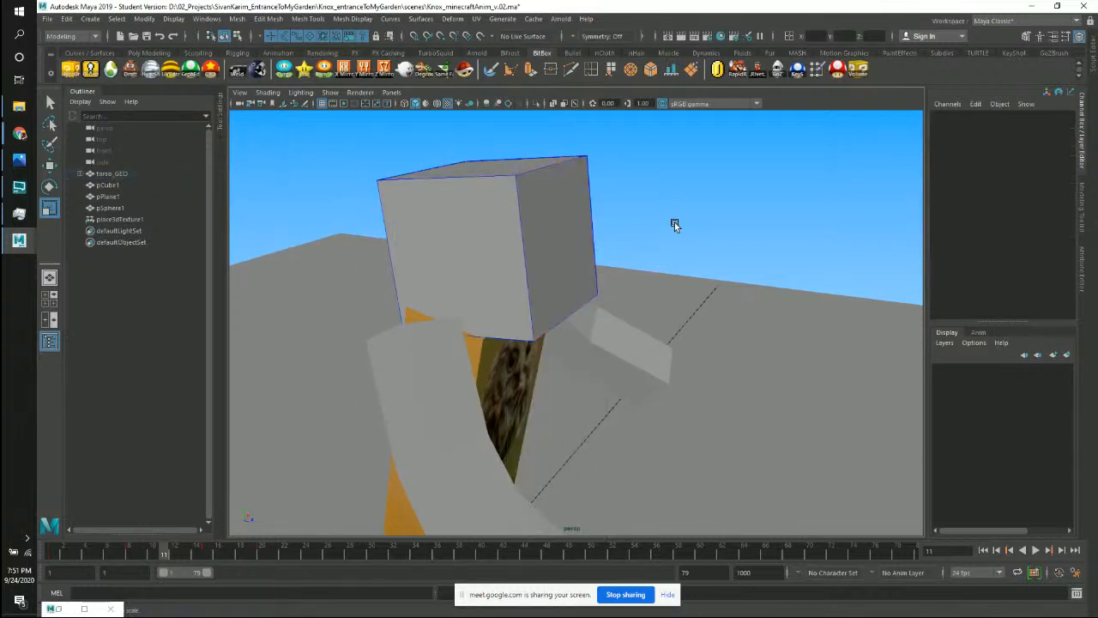
click(558, 238)
alt+middle_drag(704, 213, 660, 204)
scroll(612, 211, up, 4)
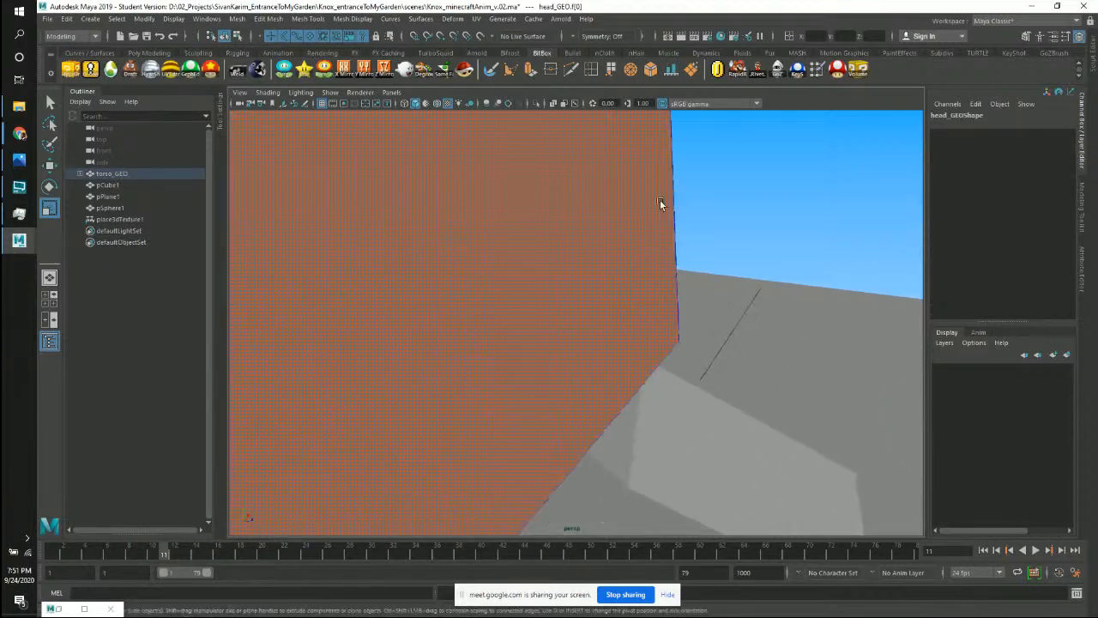
scroll(645, 206, down, 4)
alt+drag(645, 205, 597, 219)
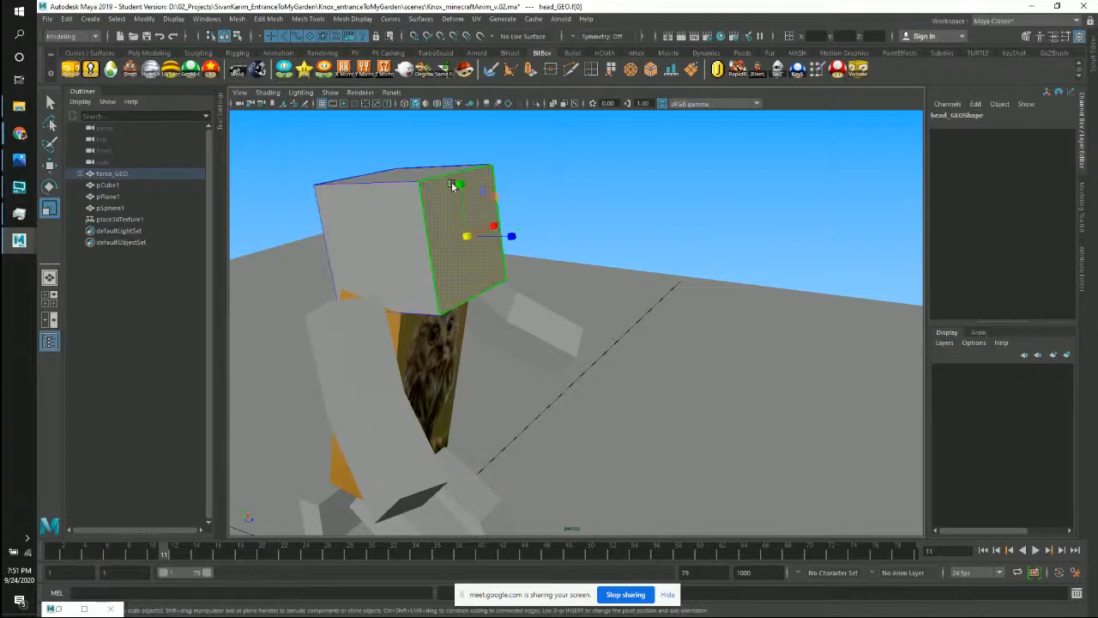
click(620, 204)
right_click(433, 220)
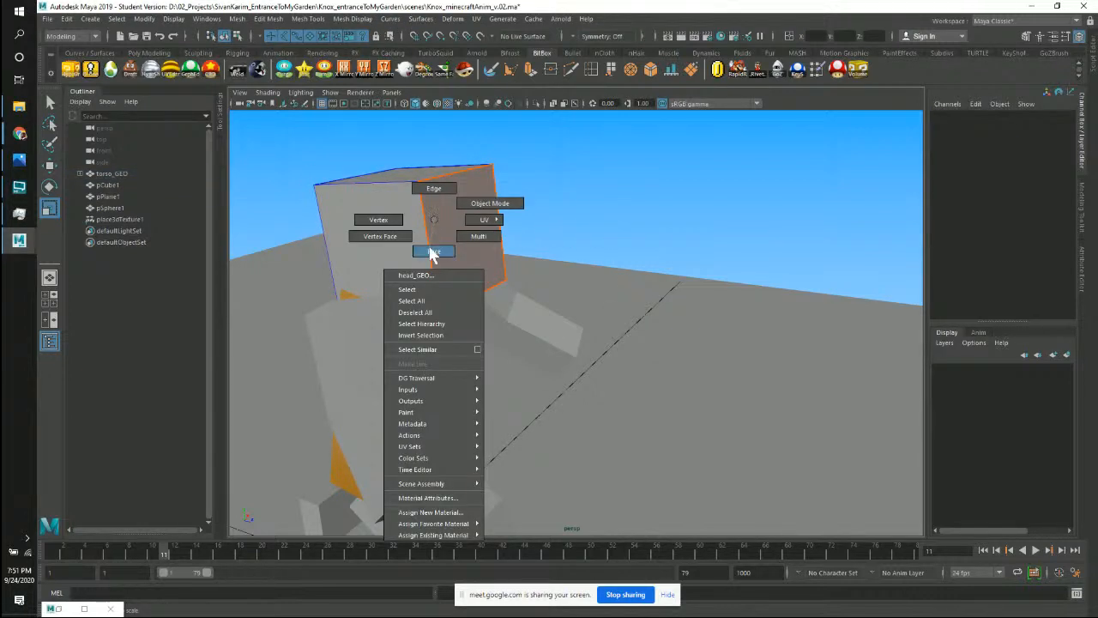
click(433, 251)
click(470, 238)
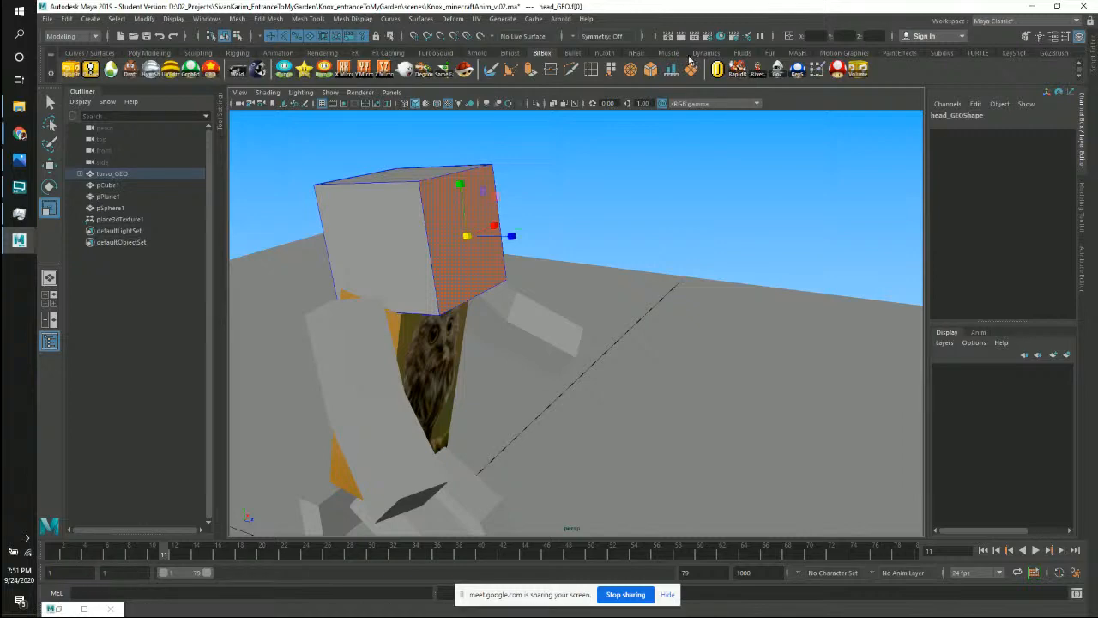
Reopen the Hypershade and change test_MAT's Color to cyan under Common Material Attributes.
click(720, 37)
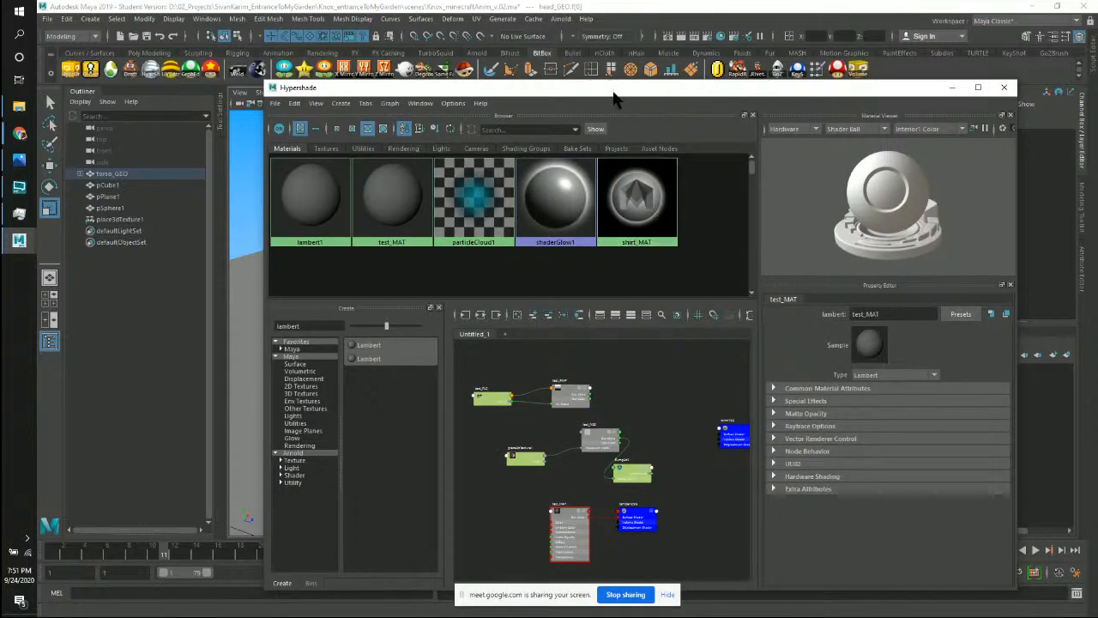
drag(611, 79, 918, 97)
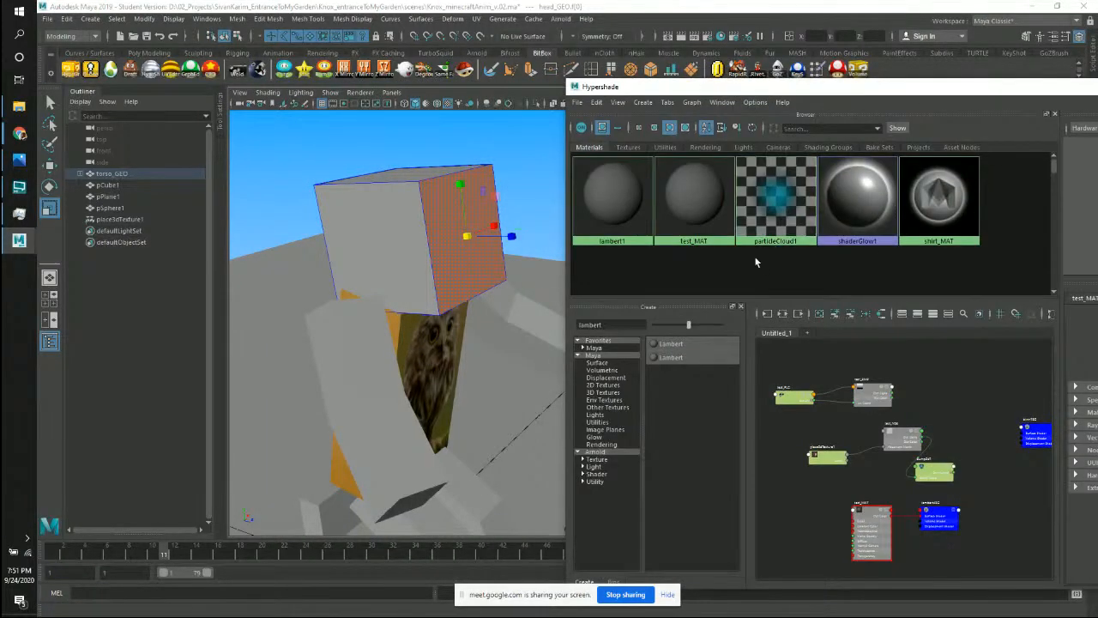
drag(796, 89, 543, 97)
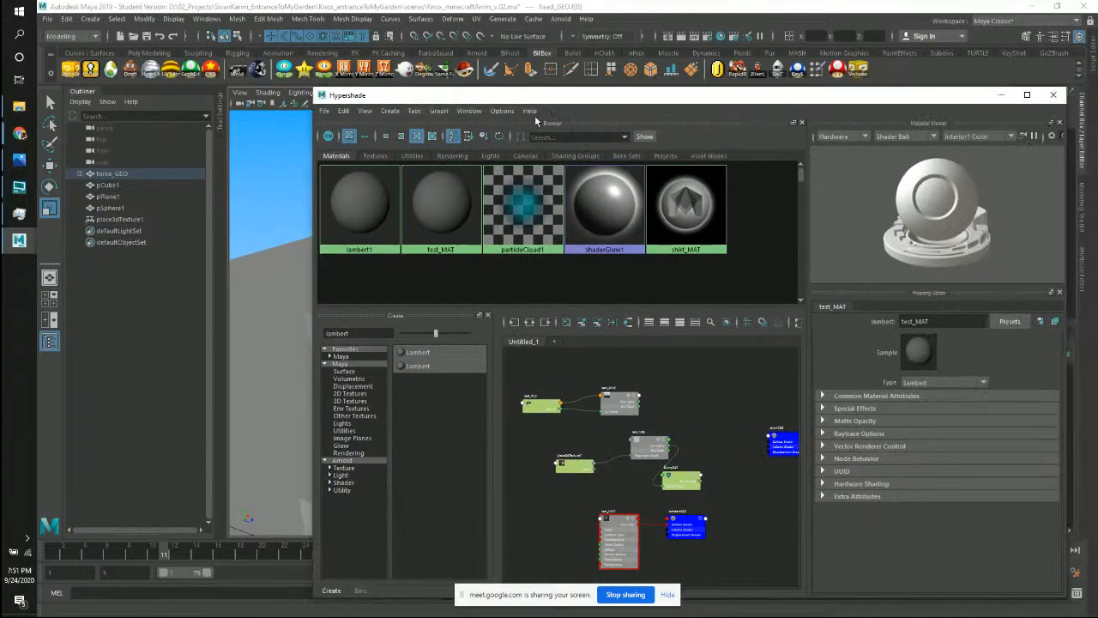
click(430, 199)
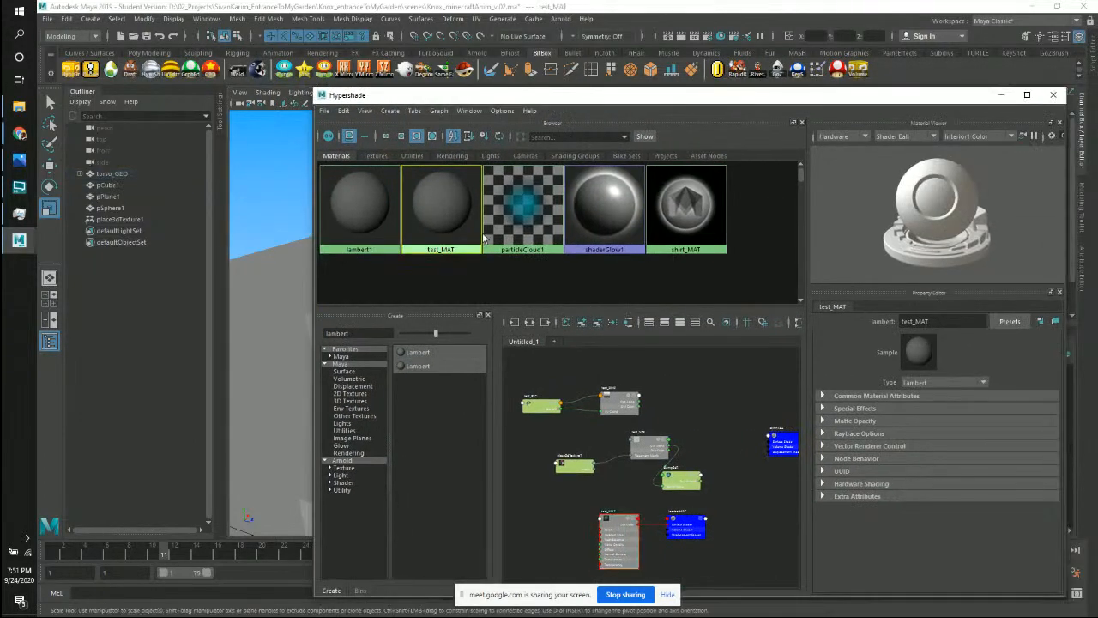
click(859, 397)
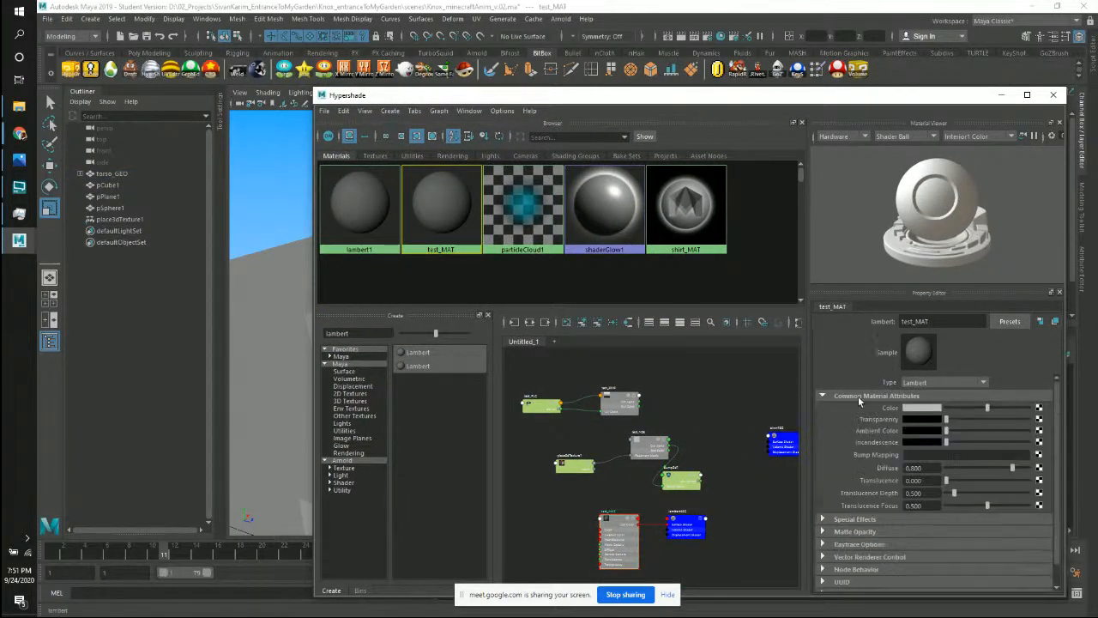
click(921, 409)
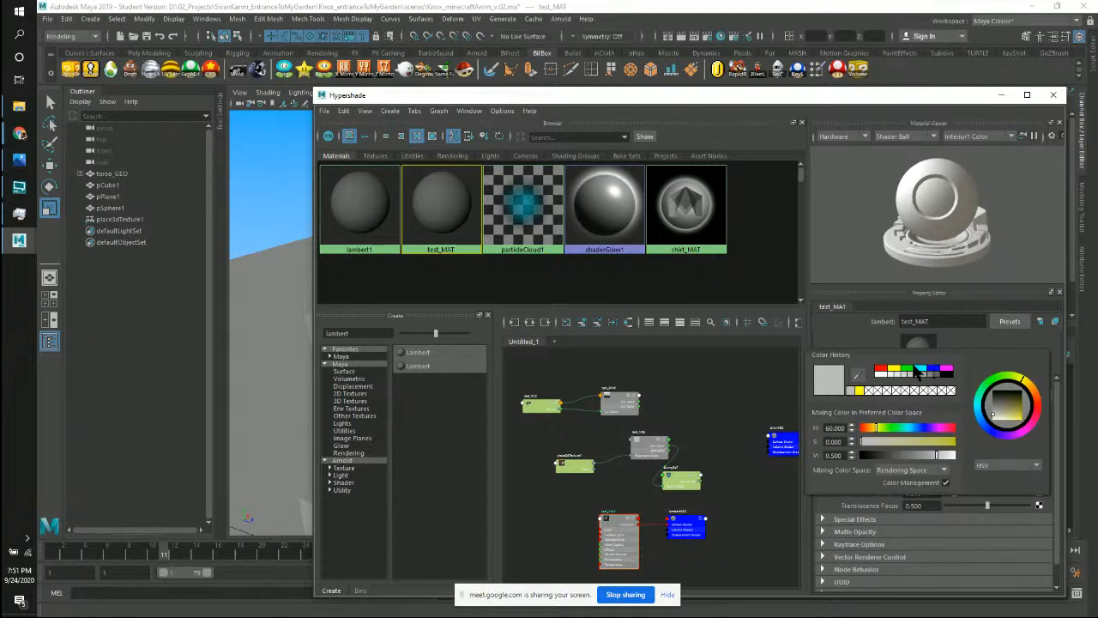
click(907, 369)
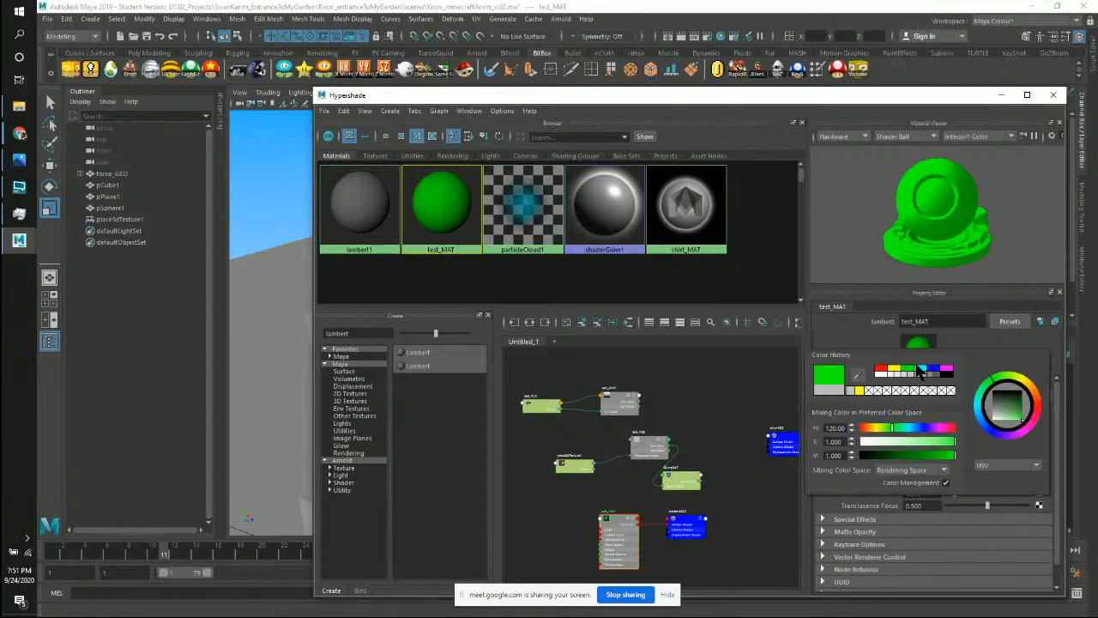
click(919, 369)
Assign lambert1 to the whole head, and apply test_MAT to only its front face.
drag(726, 101, 1001, 105)
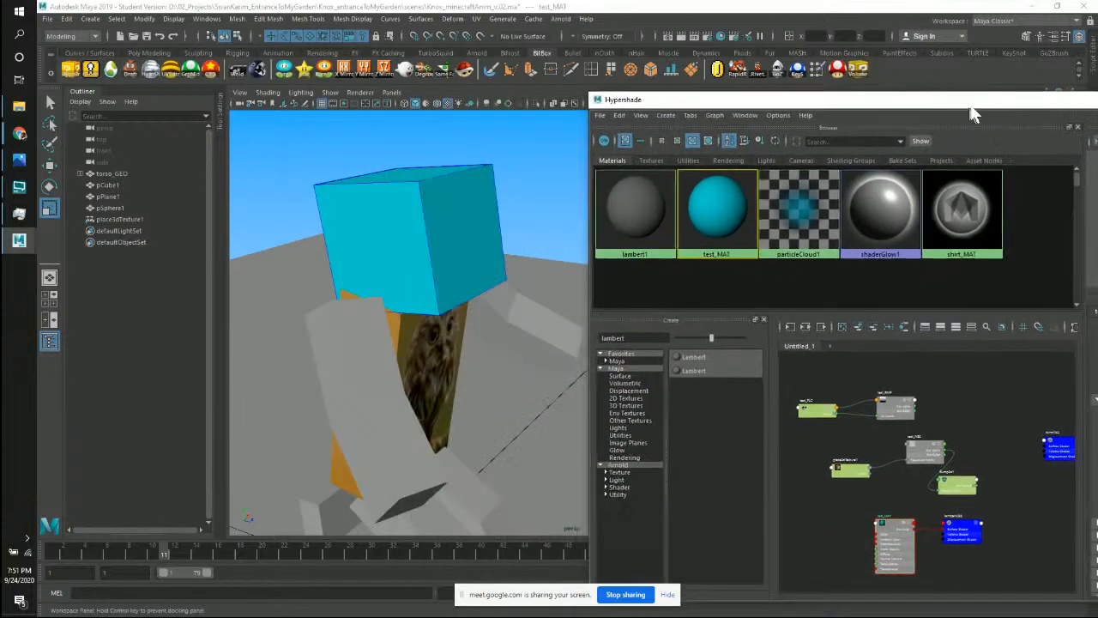
middle_drag(645, 220, 421, 230)
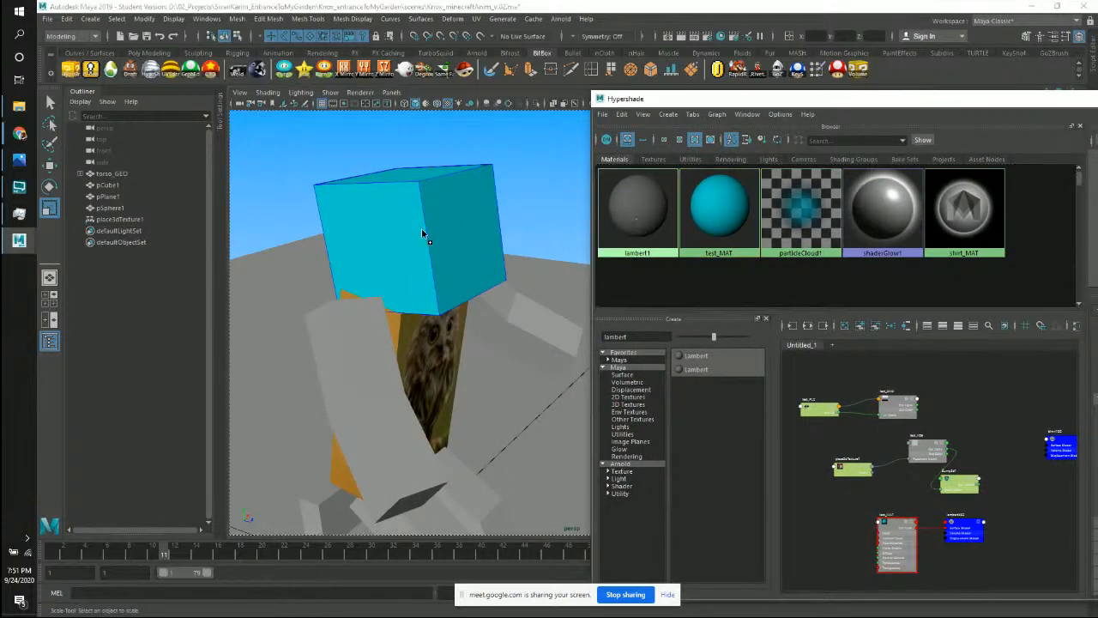
right_drag(463, 225, 466, 248)
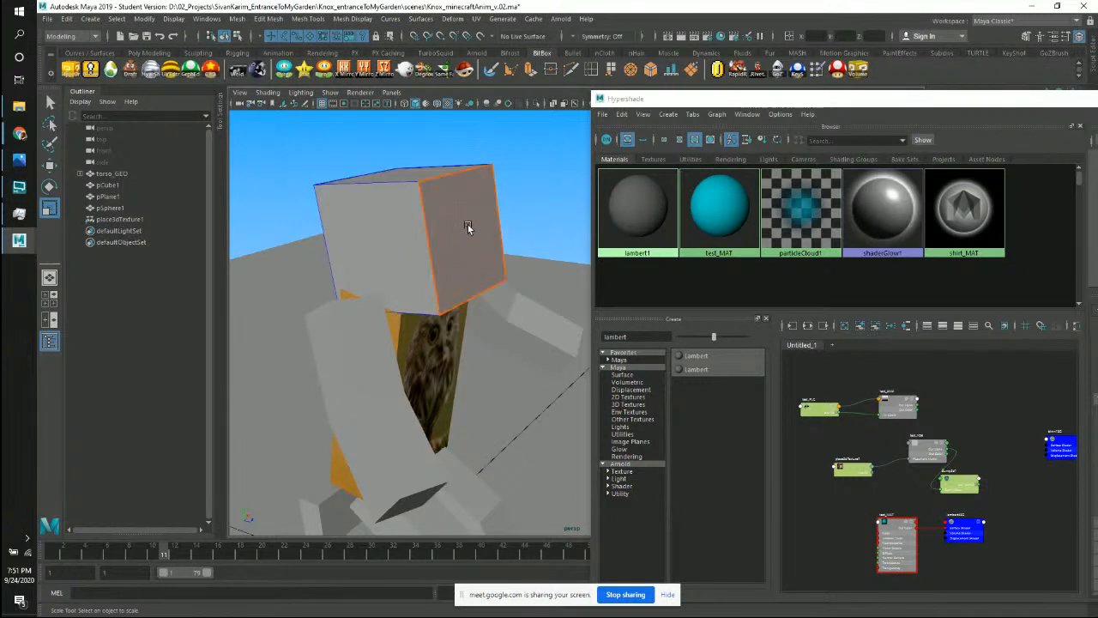
click(469, 229)
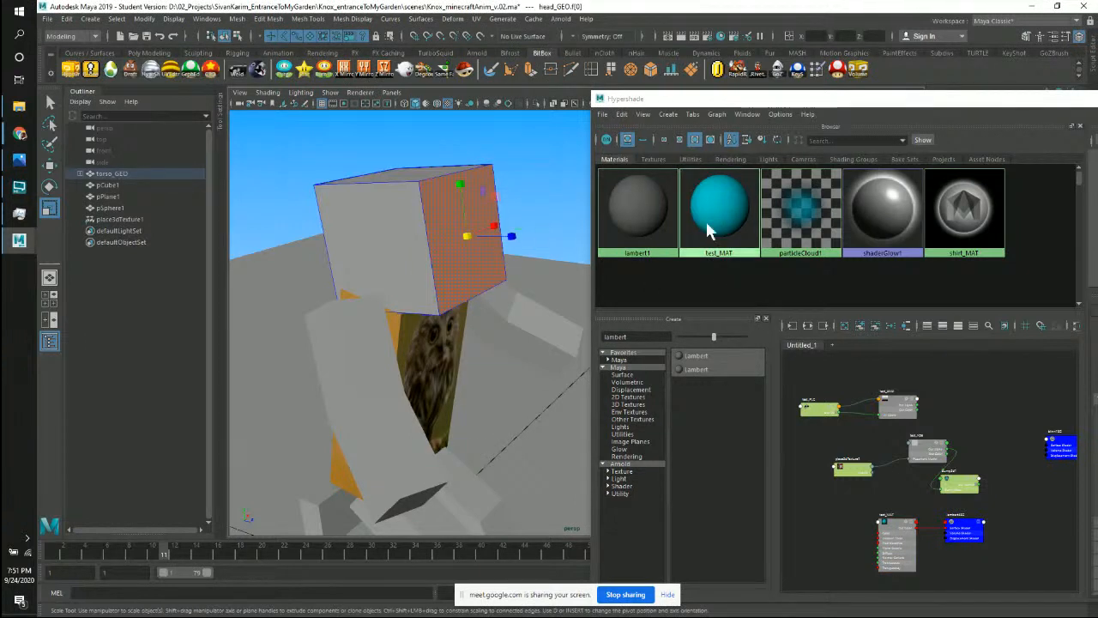
right_drag(706, 223, 711, 199)
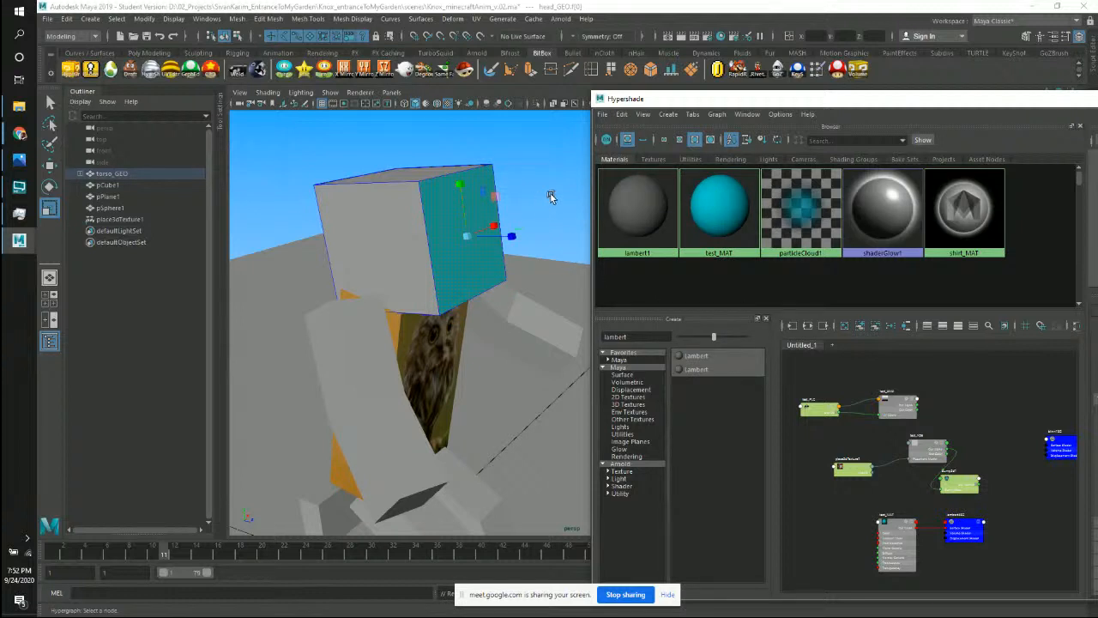
Select the adjacent side face of the head and apply test_MAT to it.
click(551, 199)
right_drag(491, 240, 486, 244)
click(469, 237)
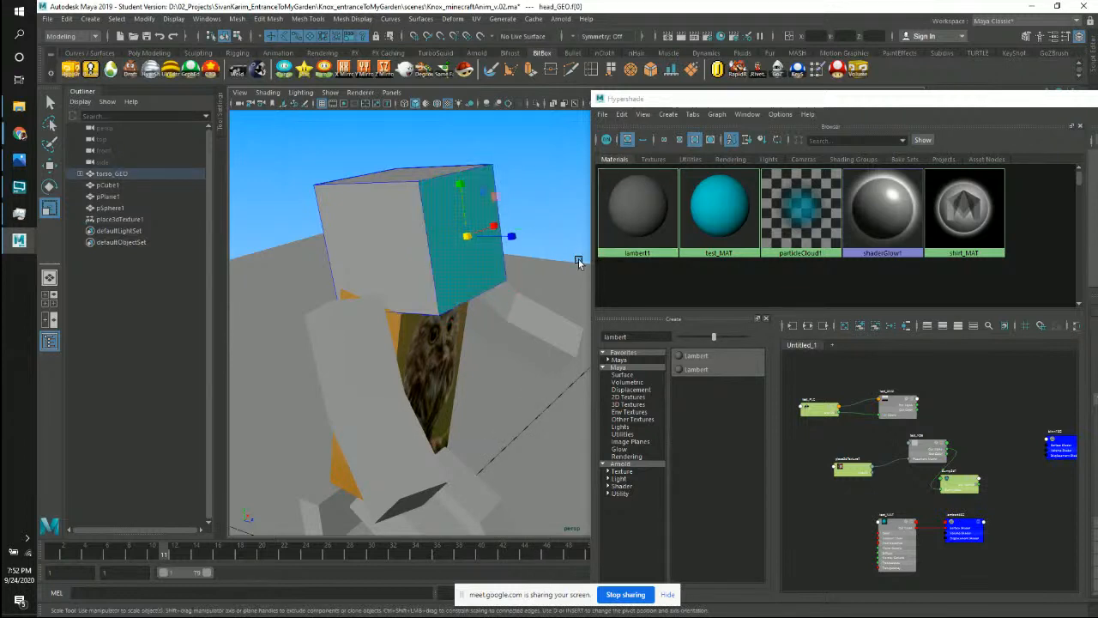
click(359, 245)
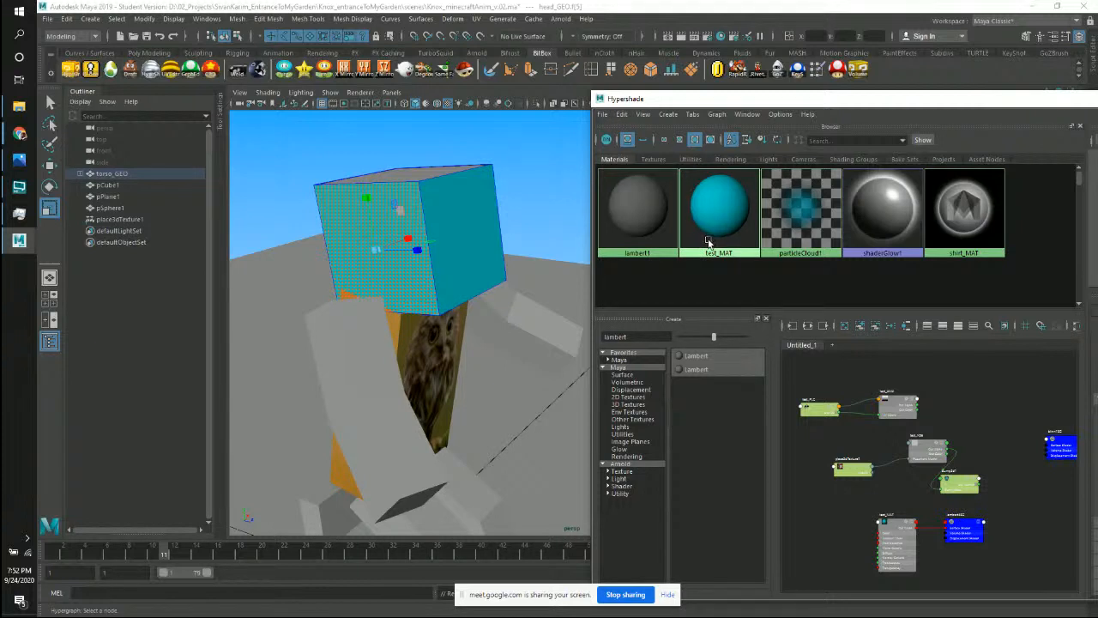
click(521, 212)
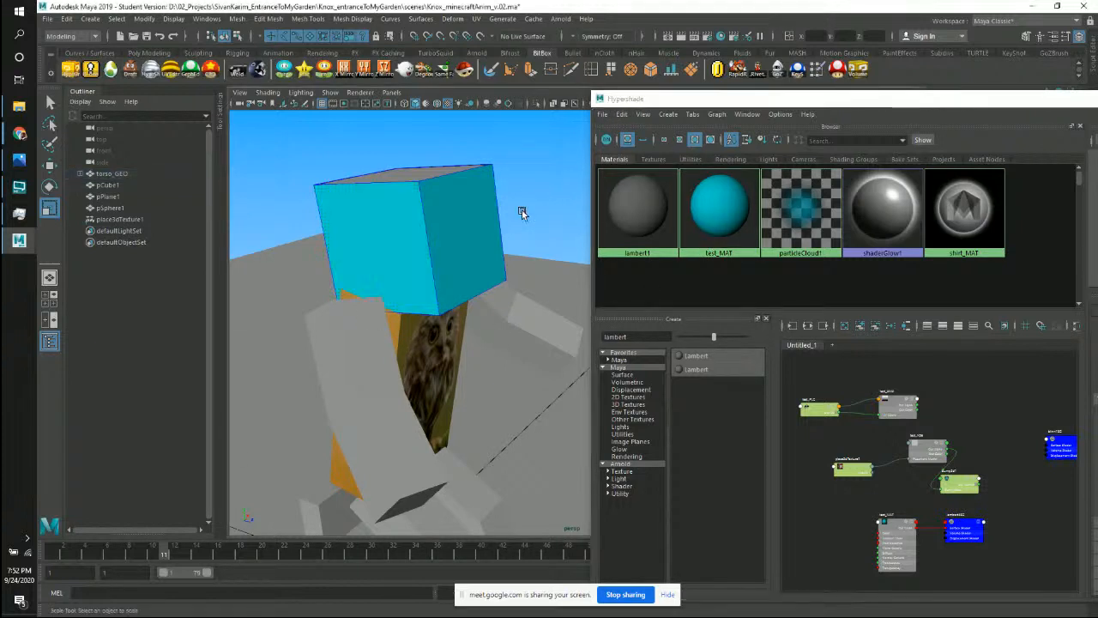
Return the head to object mode, select it whole and assign lambert1 to it again.
right_drag(448, 250, 504, 233)
alt+drag(476, 185, 600, 275)
click(493, 276)
alt+drag(480, 275, 566, 296)
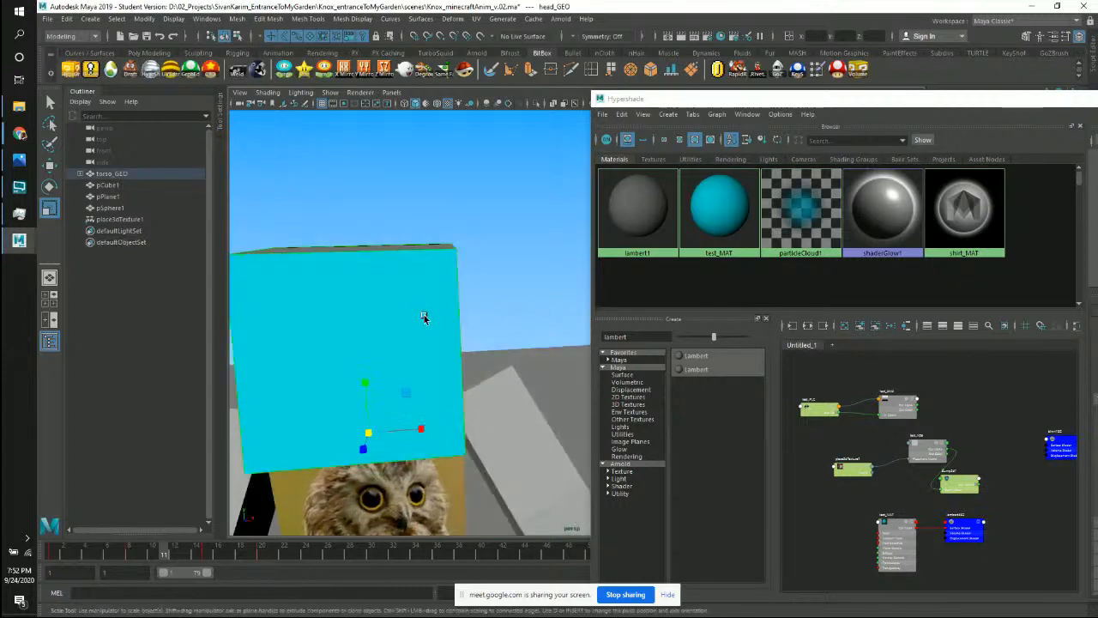
alt+drag(424, 317, 449, 305)
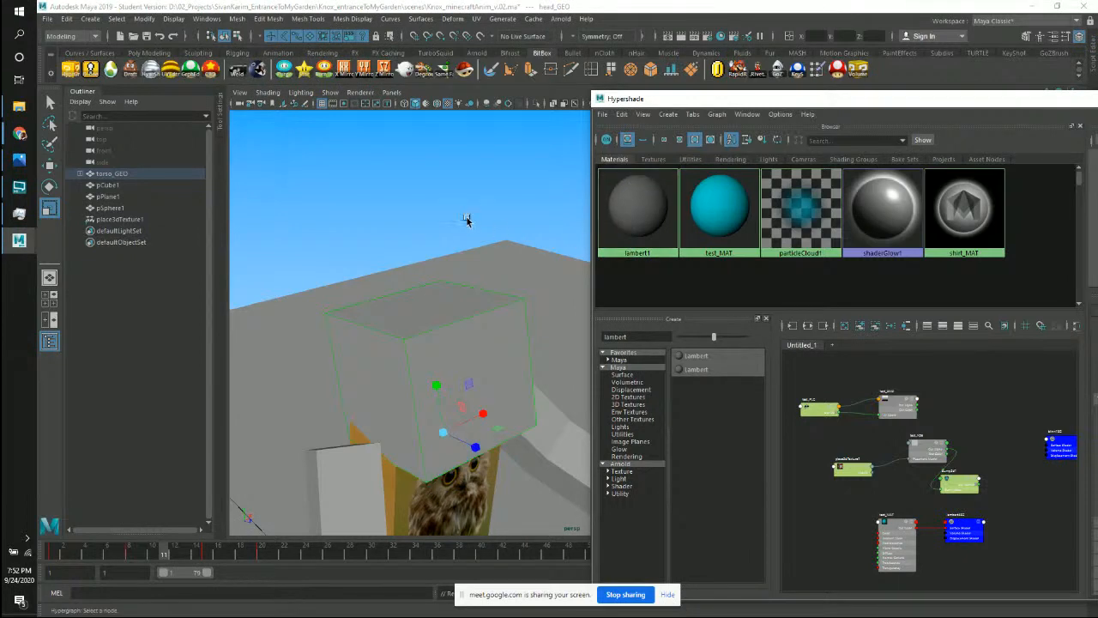
alt+drag(466, 221, 544, 188)
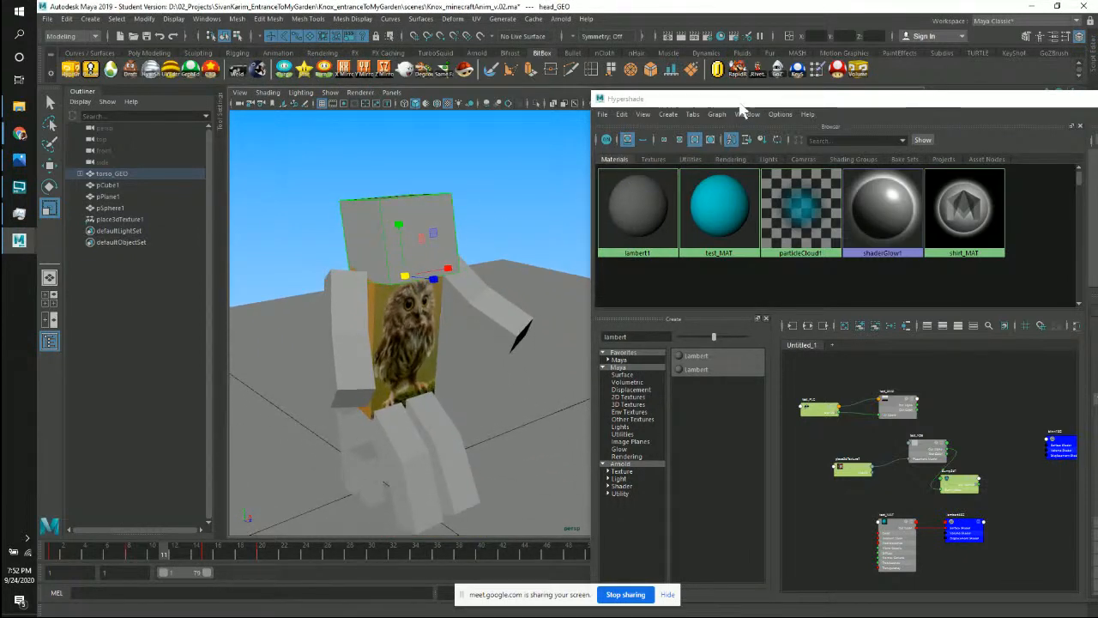
Check the Google Meet call window, minimize it and return to Maya.
drag(740, 103, 553, 113)
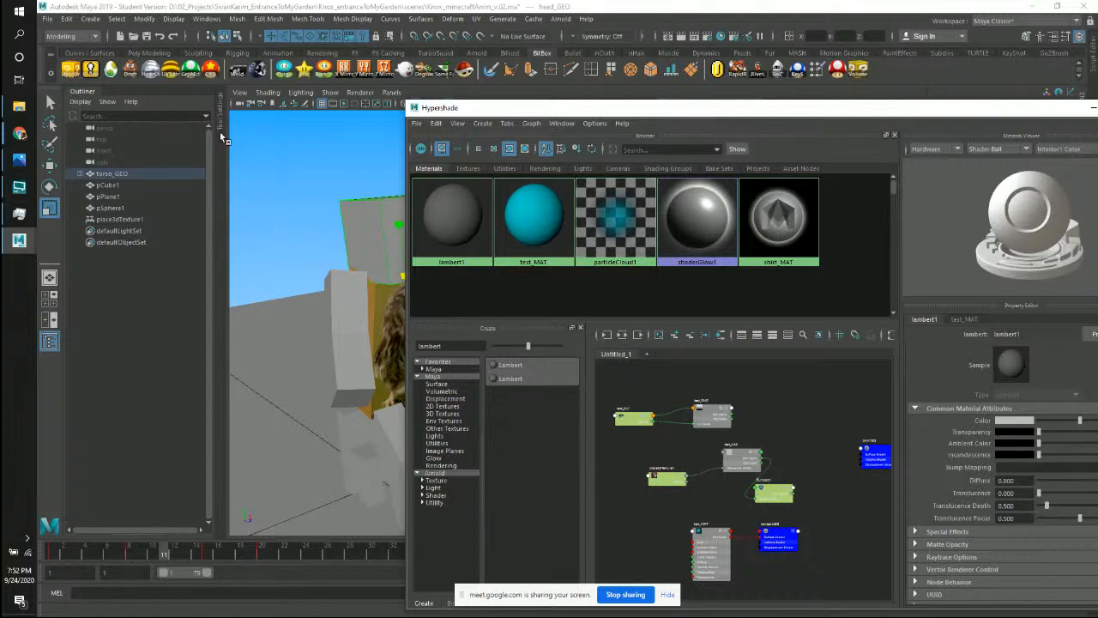
mouse_move(30, 139)
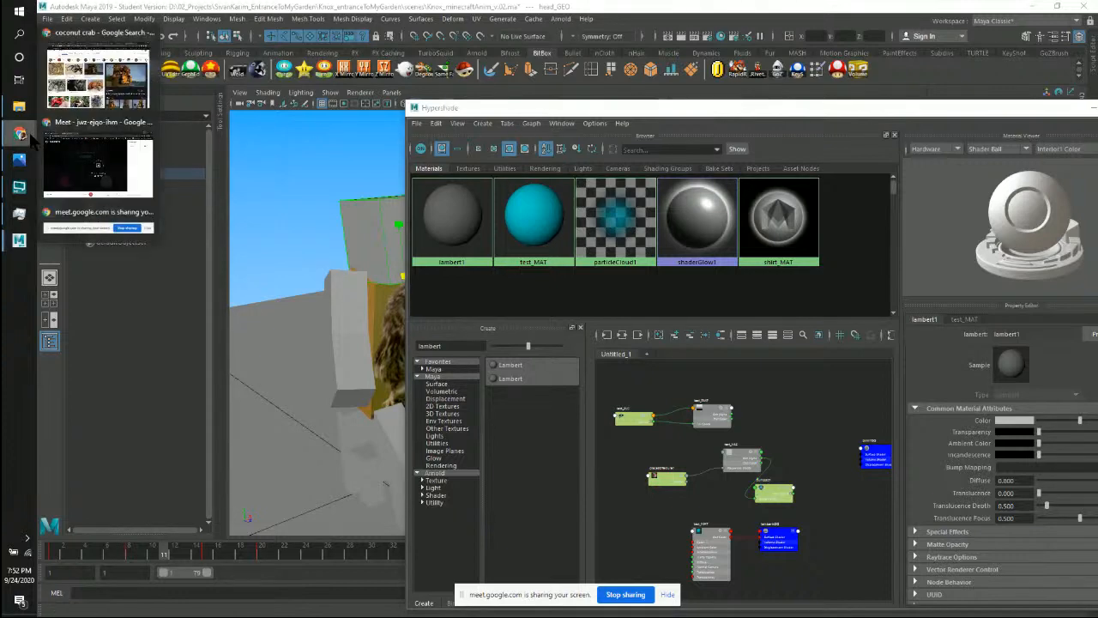
click(98, 161)
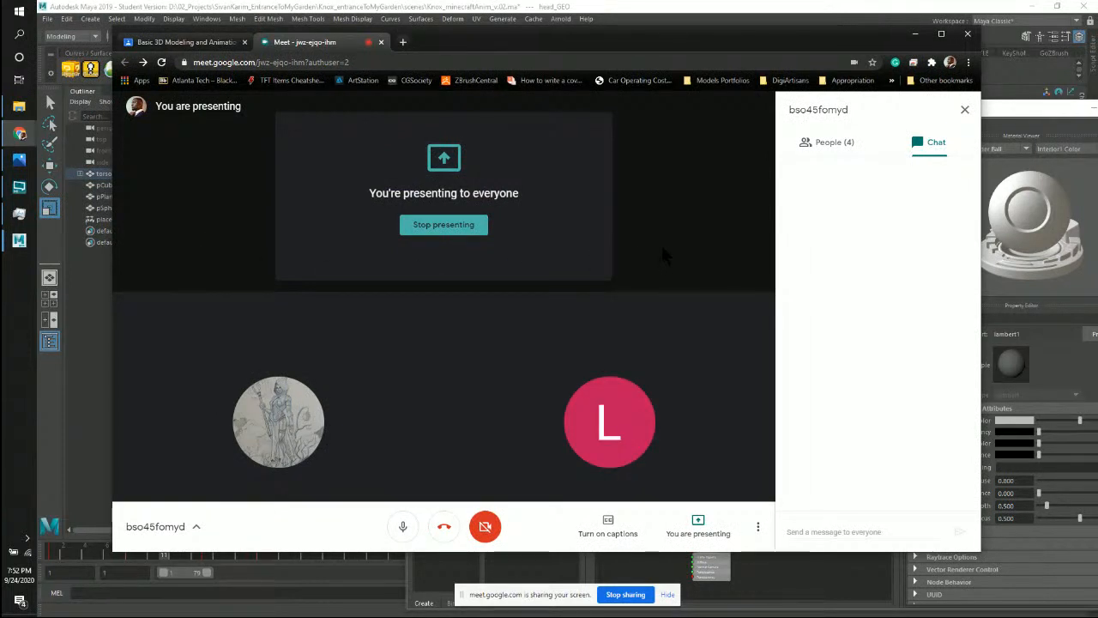
click(915, 33)
click(781, 9)
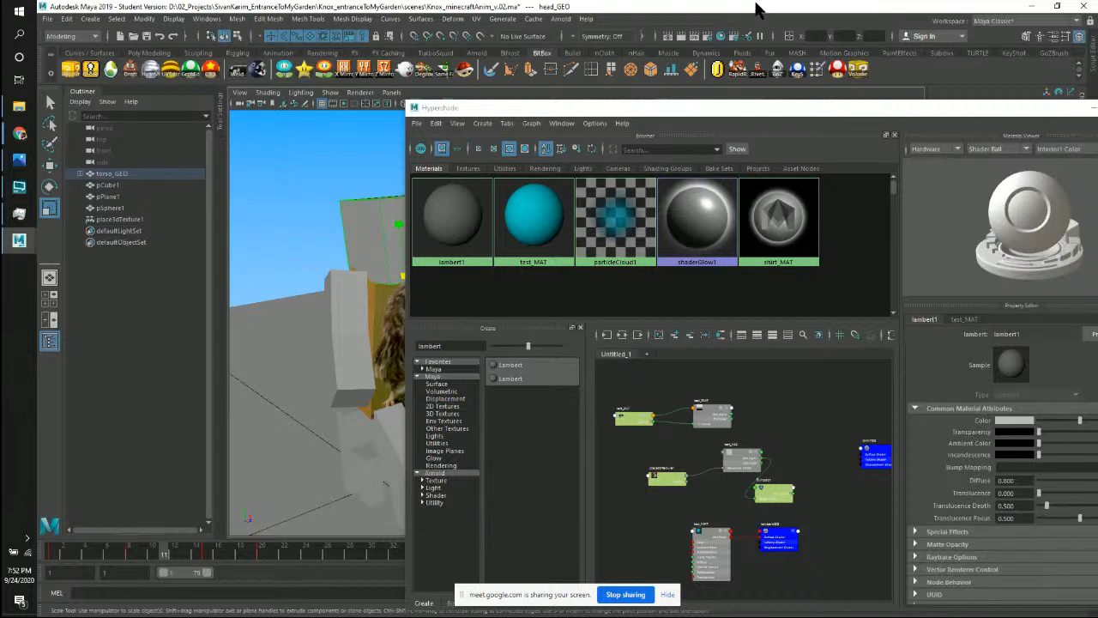
Select test_MAT, open the full color editor for its Color and place the editor beside the material attributes.
click(525, 247)
drag(756, 121, 510, 57)
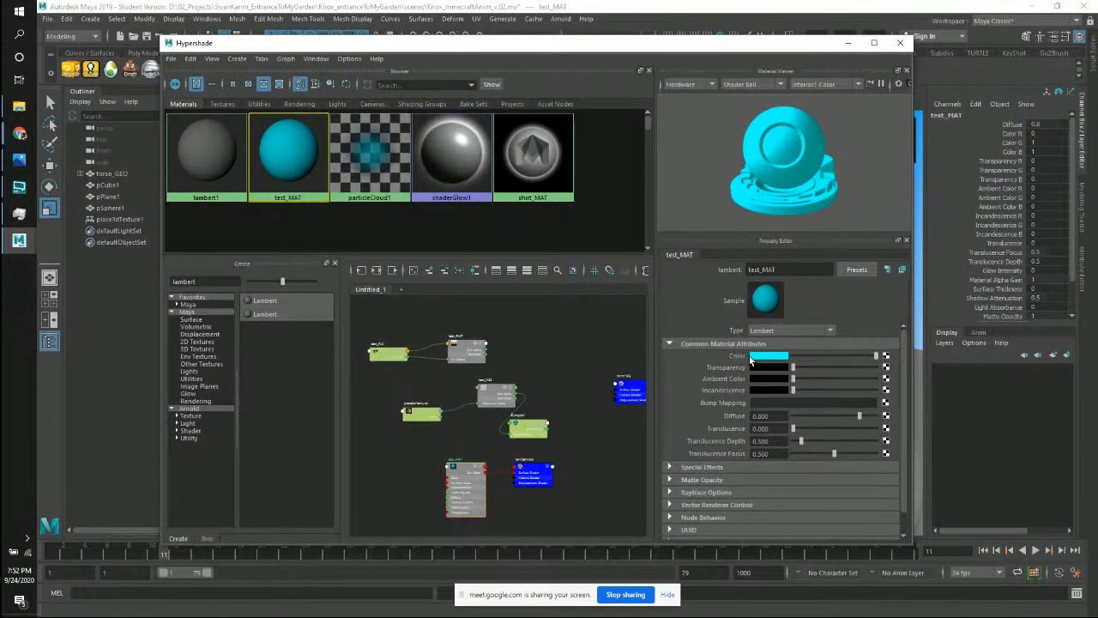
click(776, 357)
click(766, 359)
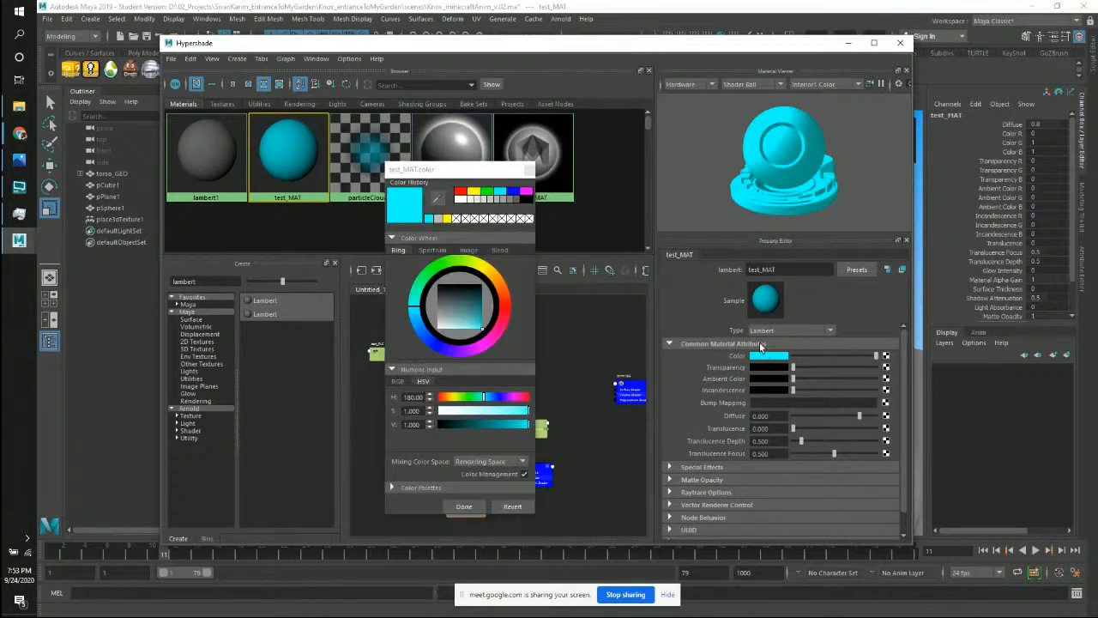
drag(457, 171, 567, 137)
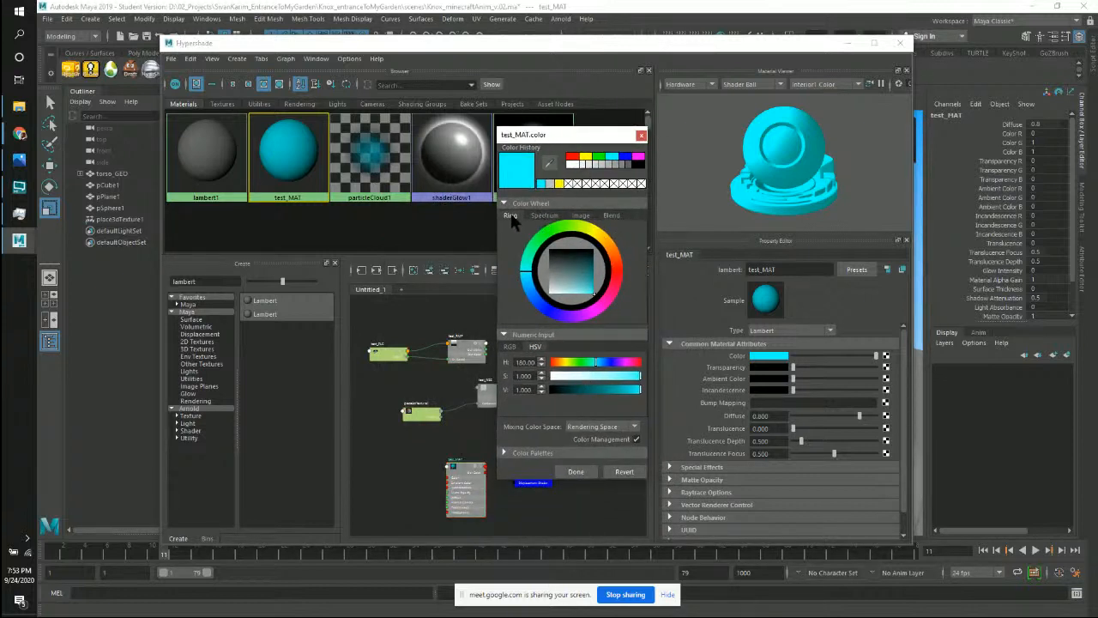
View the color wheel's Spectrum, Image and Blend modes, return to Ring and pick a green hue of about 131.
click(544, 215)
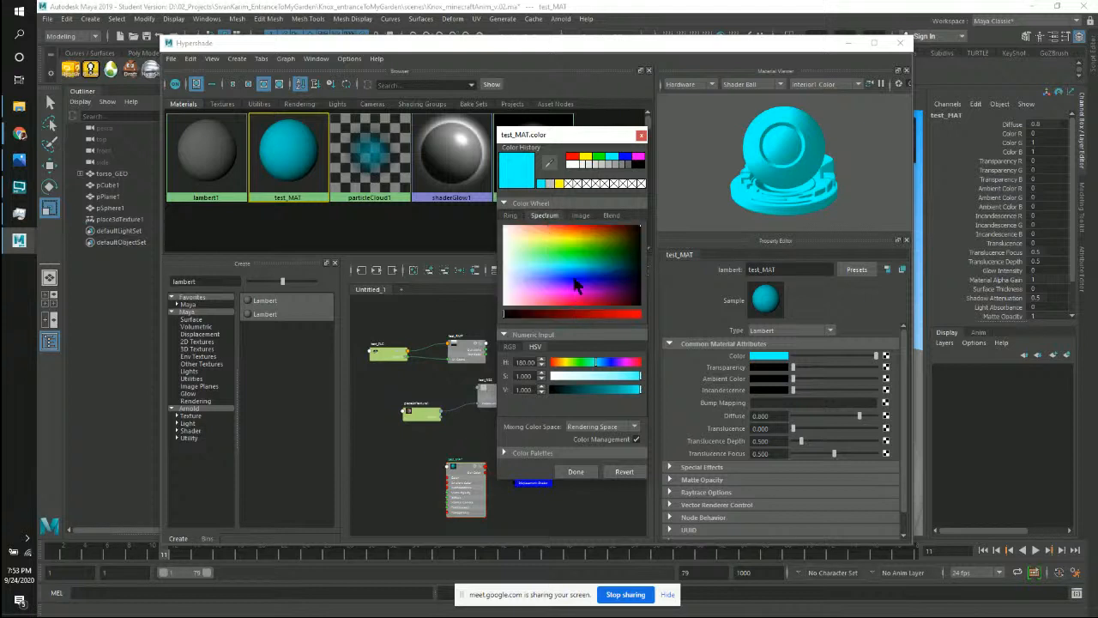
click(580, 215)
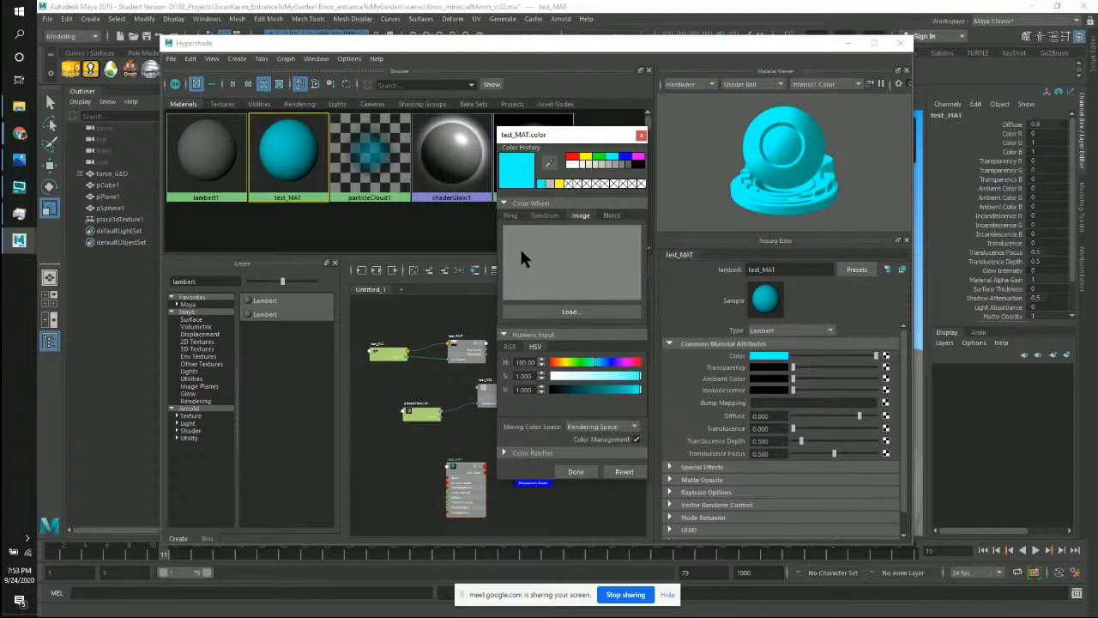
click(610, 215)
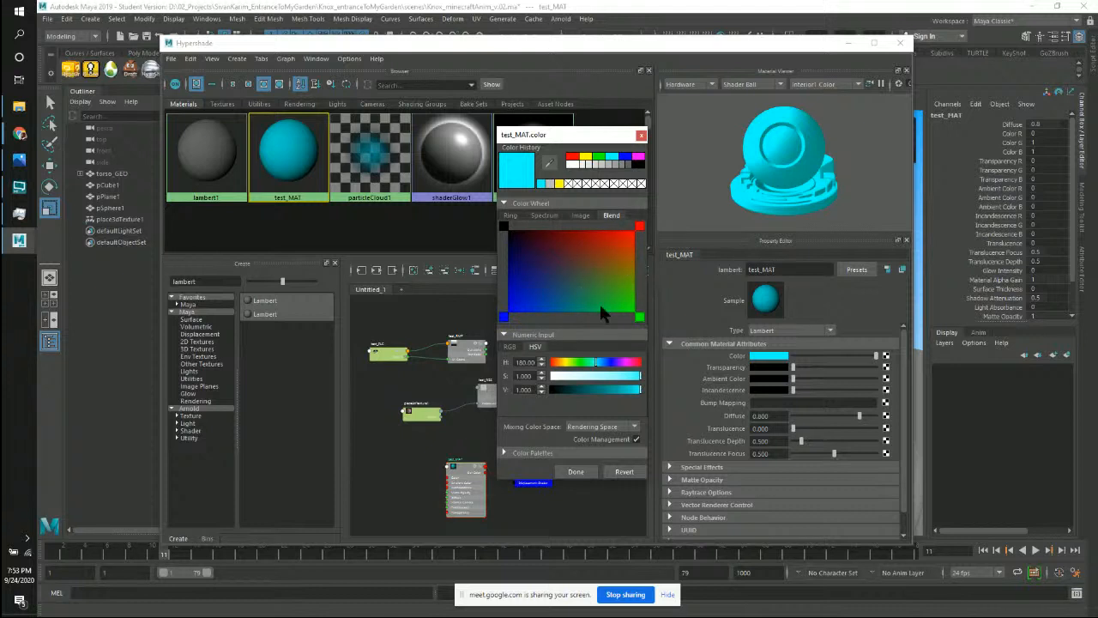
click(511, 216)
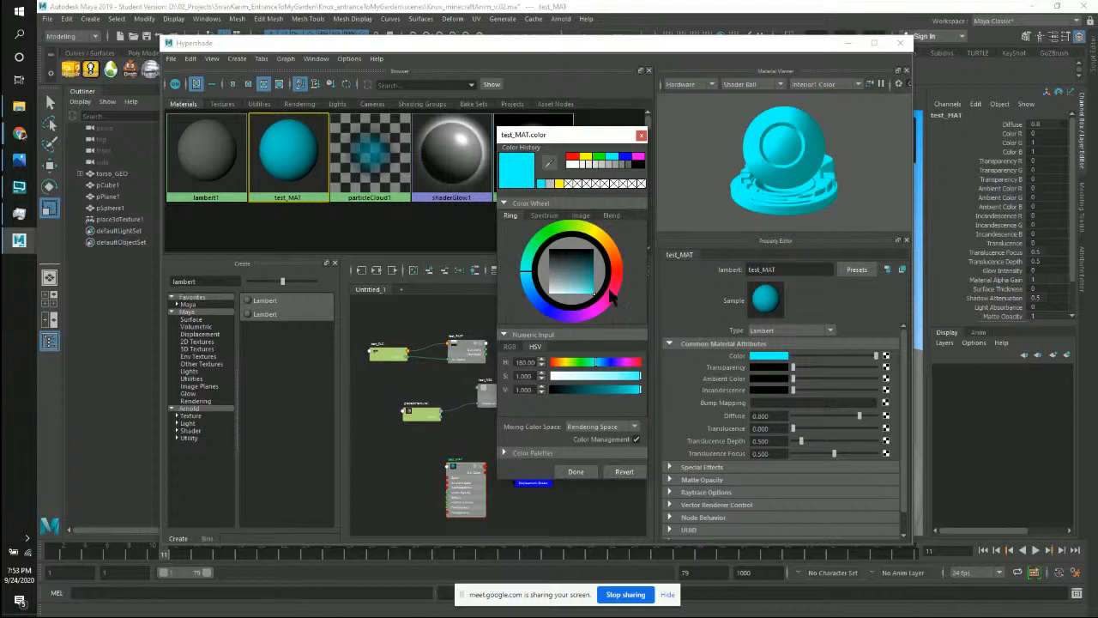
click(540, 245)
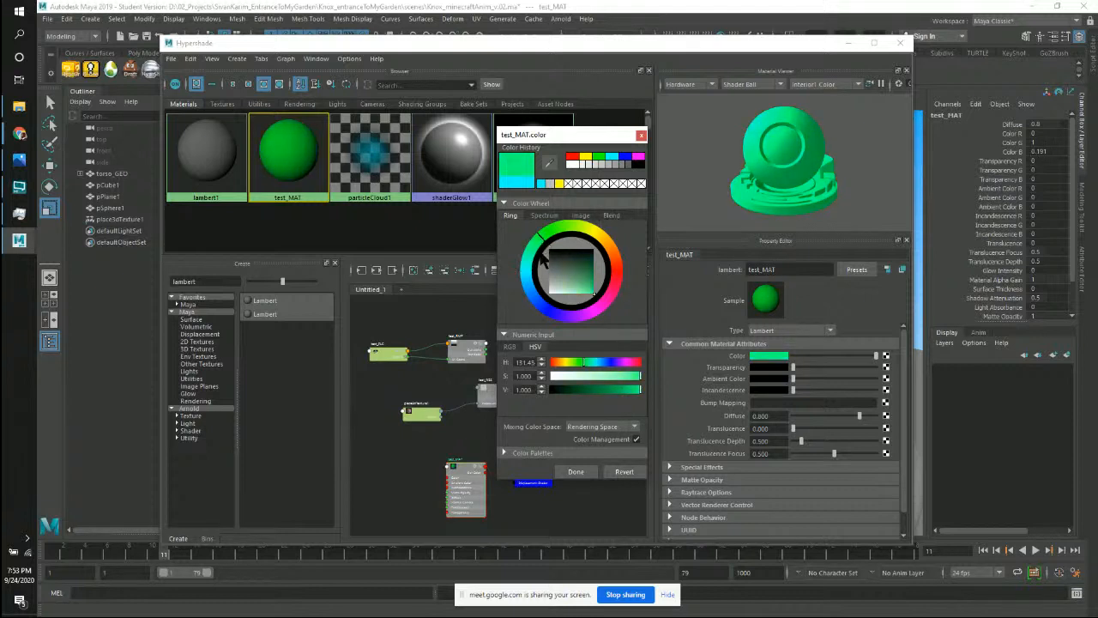
Close the full color editor and try darker and brighter values for test_MAT's Color.
click(584, 471)
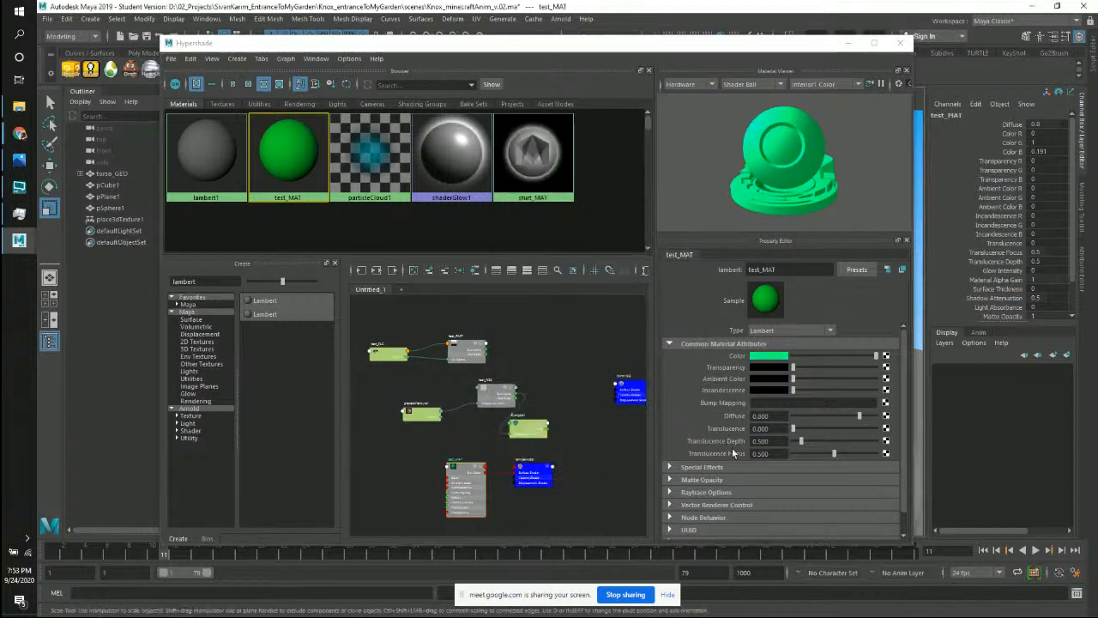
click(765, 356)
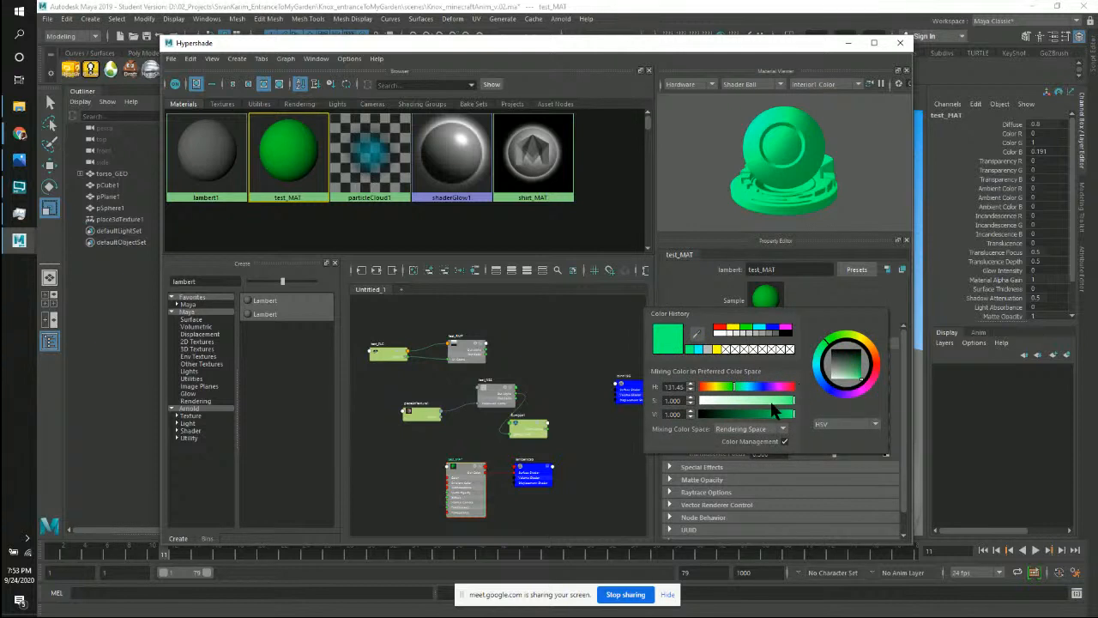
drag(774, 418, 765, 419)
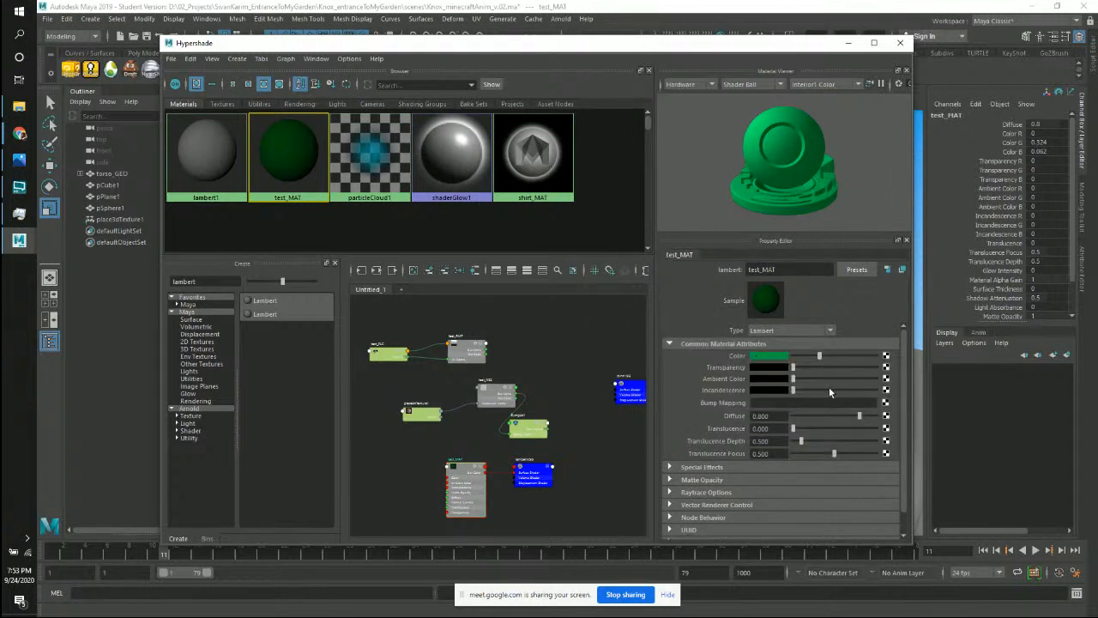
mouse_move(821, 355)
mouse_down()
mouse_move(885, 358)
mouse_move(840, 364)
mouse_up()
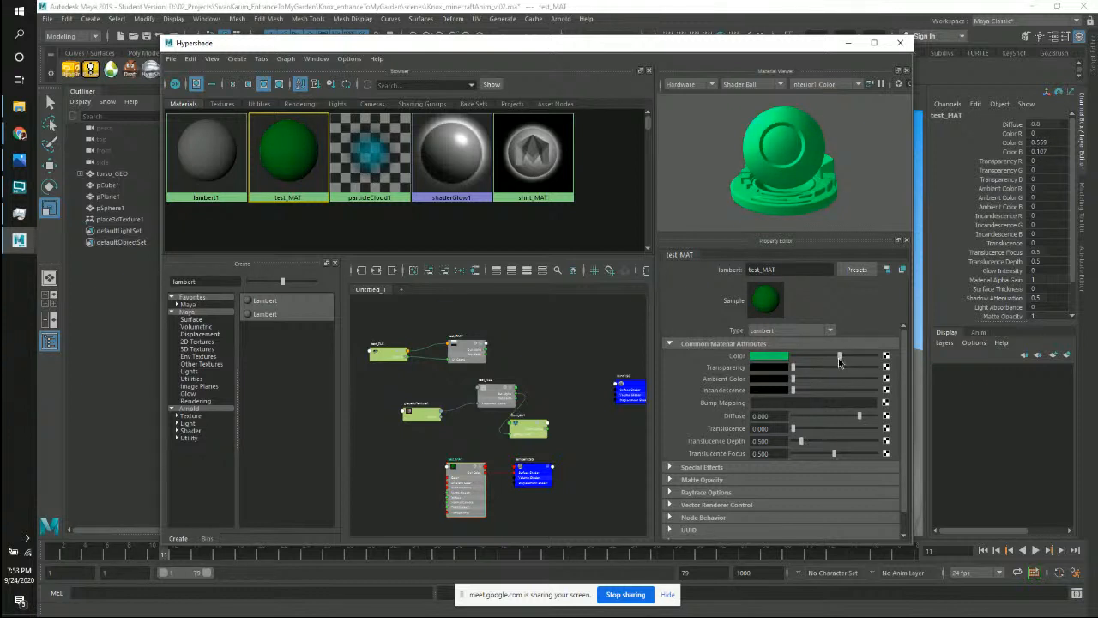
drag(839, 362, 876, 357)
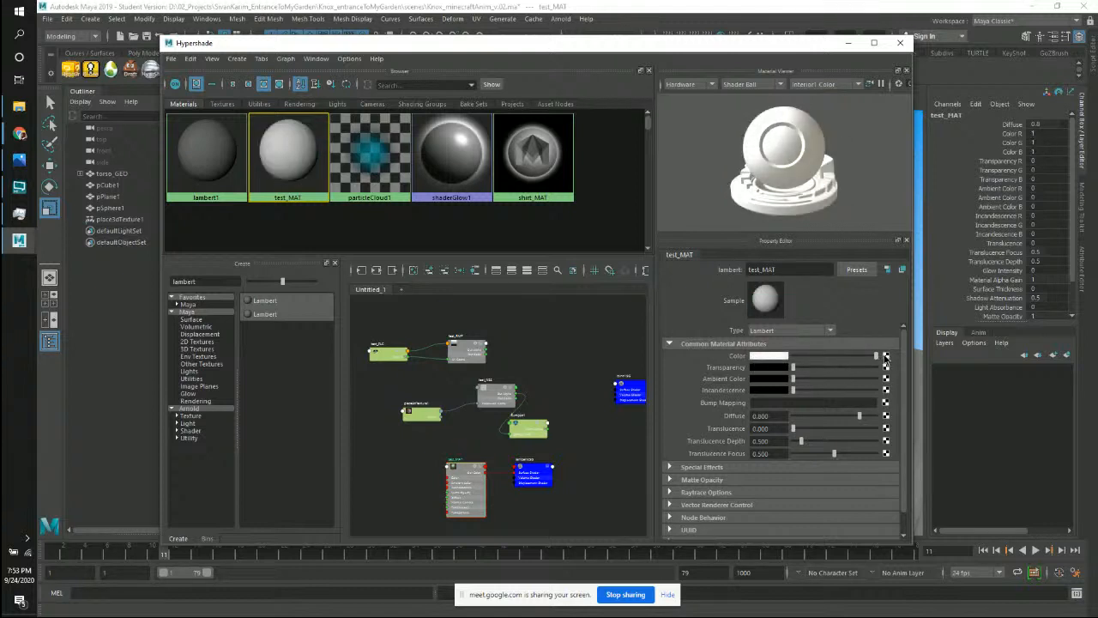
Change test_MAT's Color to the pure green swatch with hue 120.
click(782, 356)
click(776, 359)
click(743, 325)
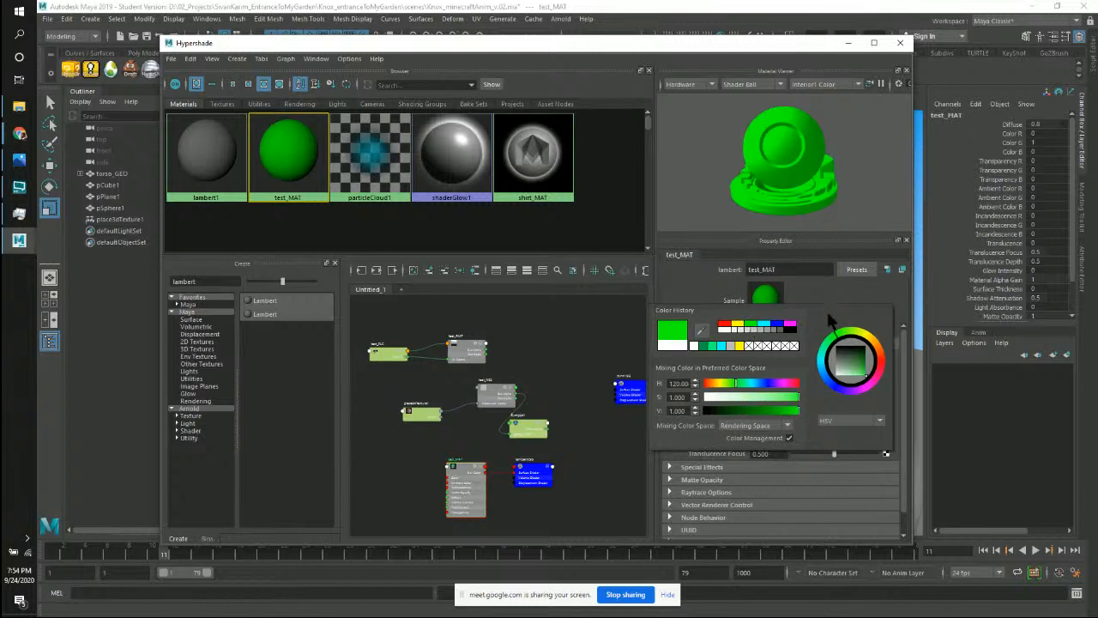
Set test_MAT's Color to a mid grey of about 0.524, then try full Transparency and return it to opaque.
mouse_move(878, 355)
mouse_down()
mouse_move(765, 362)
mouse_move(874, 355)
mouse_up()
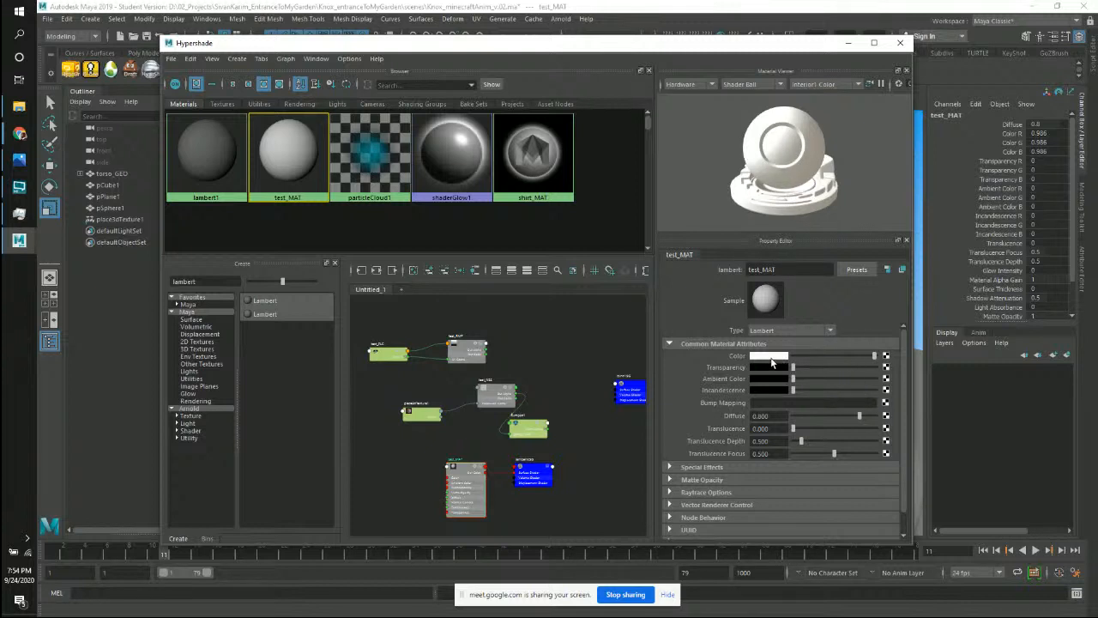
drag(874, 355, 880, 355)
click(837, 355)
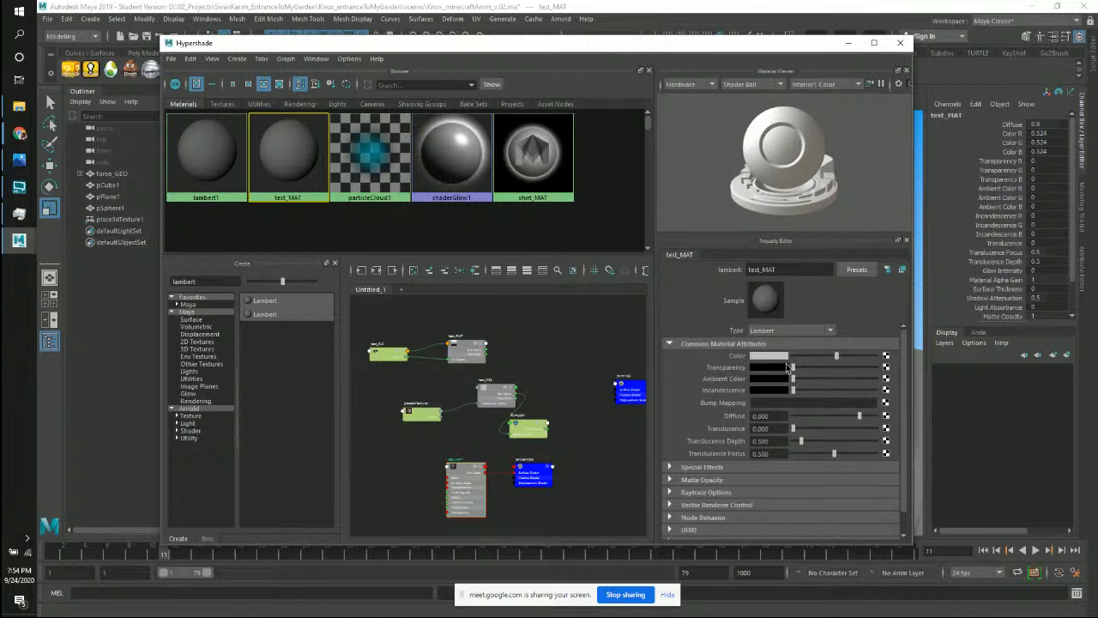
drag(791, 367, 881, 371)
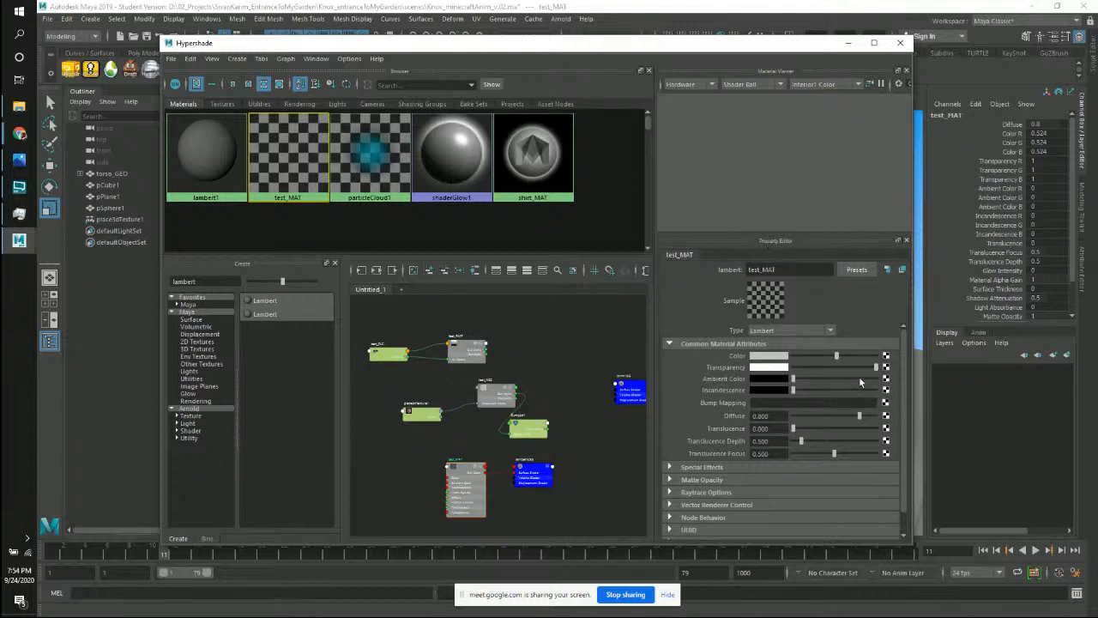
drag(838, 364, 810, 366)
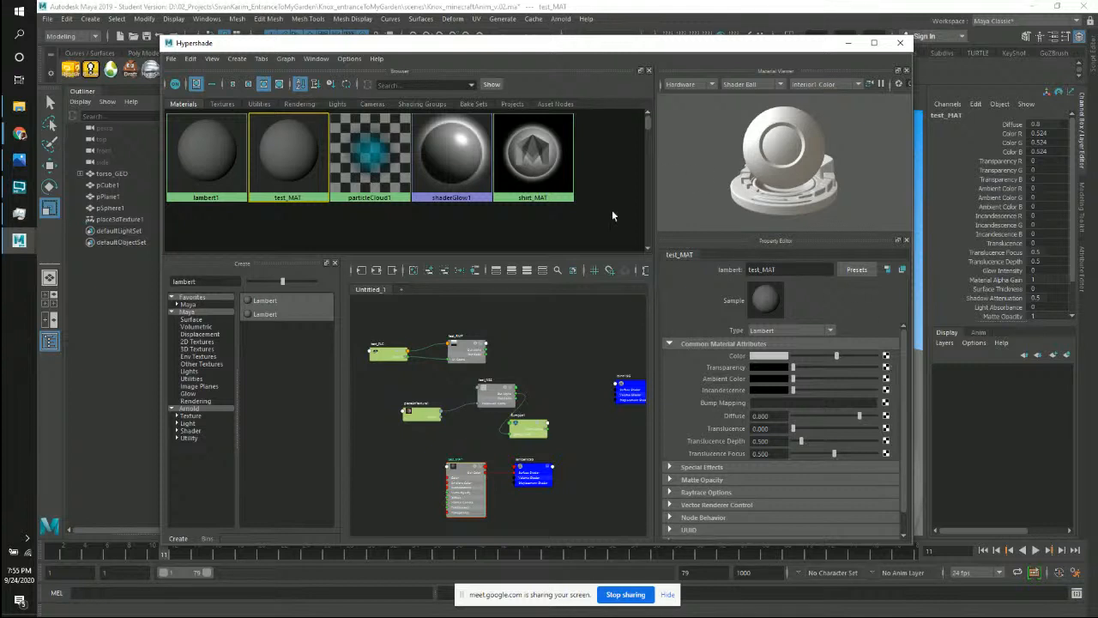
Select the test_NSE node, widen the Hypershade window and place the bump3d1 node beside test_NSE.
click(501, 398)
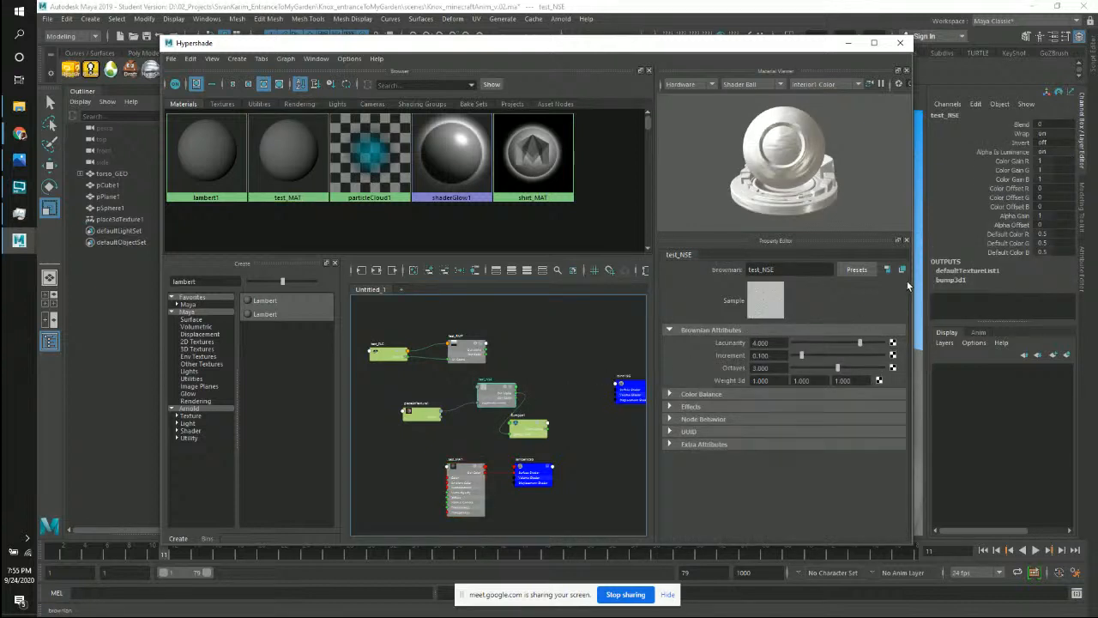
drag(911, 278, 953, 278)
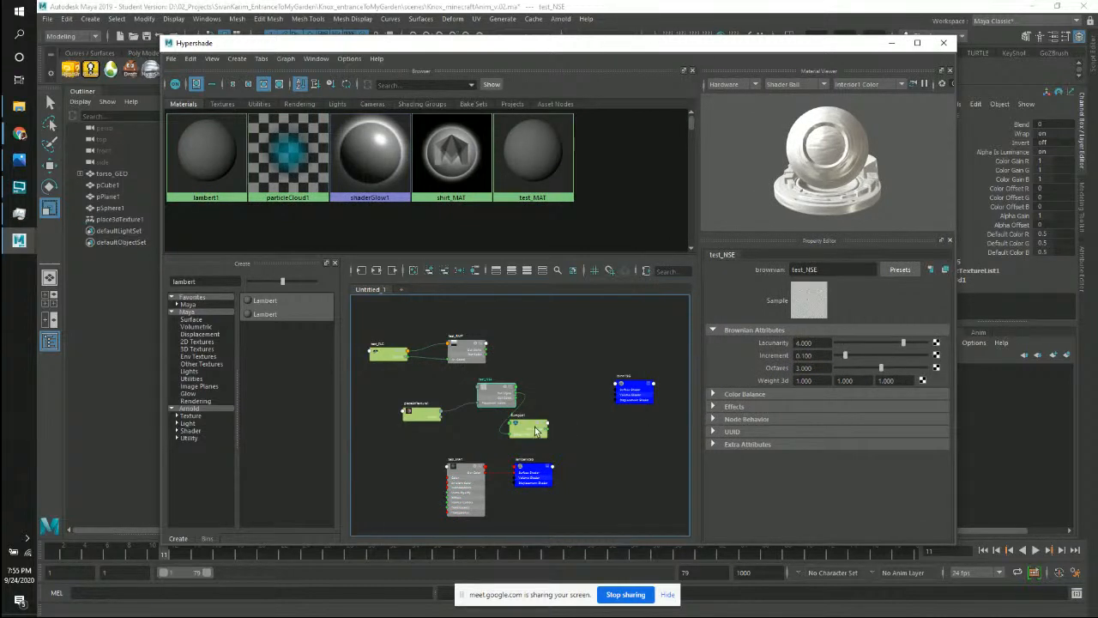
drag(535, 431, 599, 399)
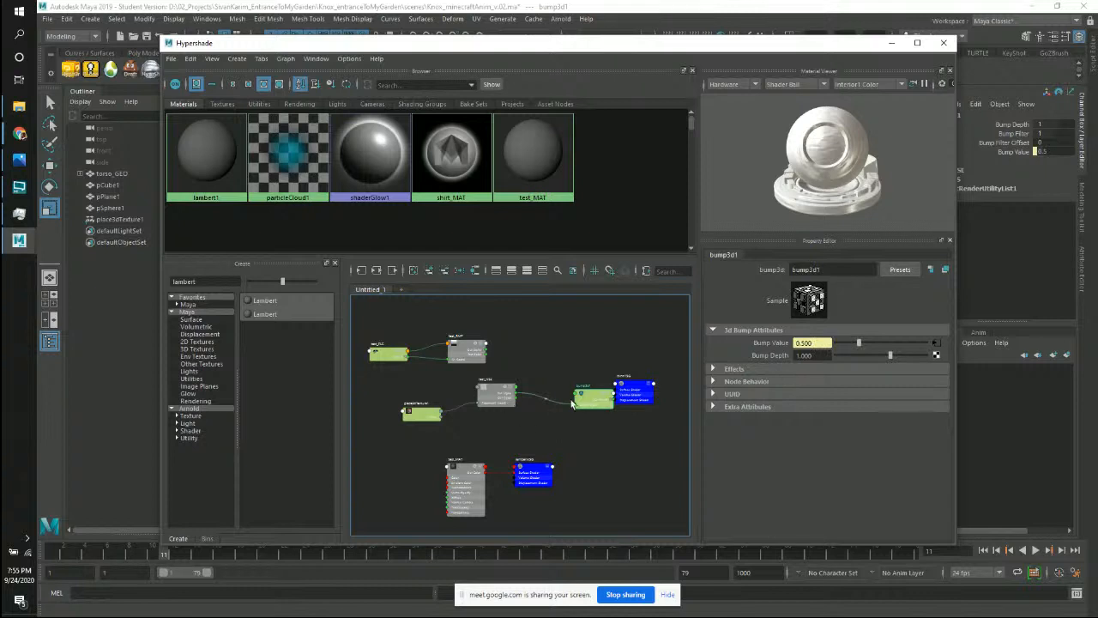
drag(571, 403, 527, 396)
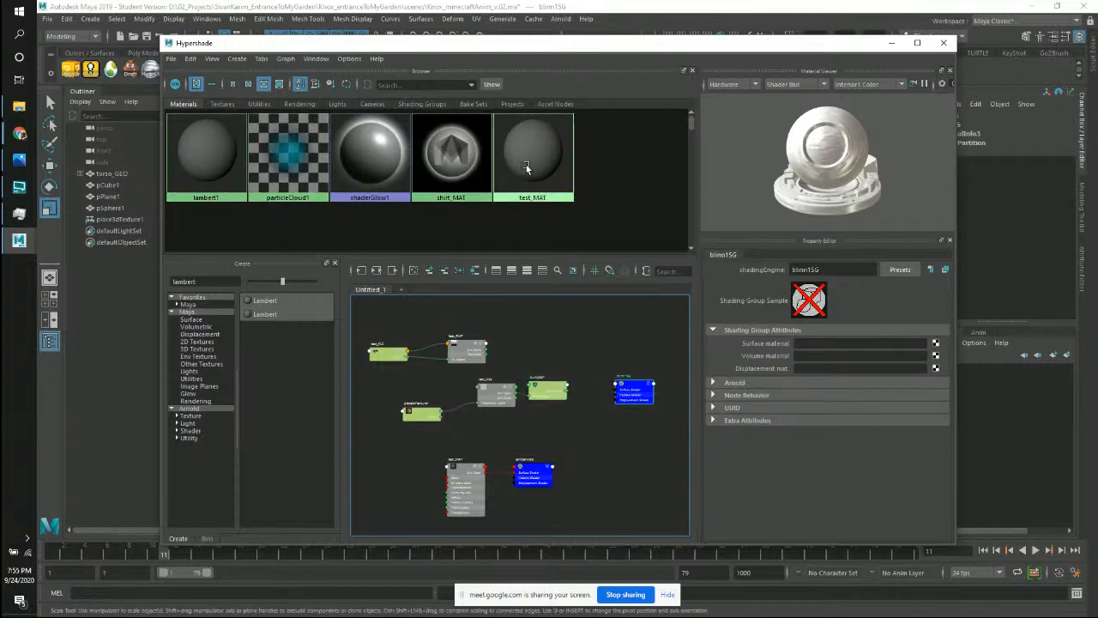
Graph only test_MAT's shading network and arrange its material node beside the shading group node.
right_drag(526, 164, 530, 198)
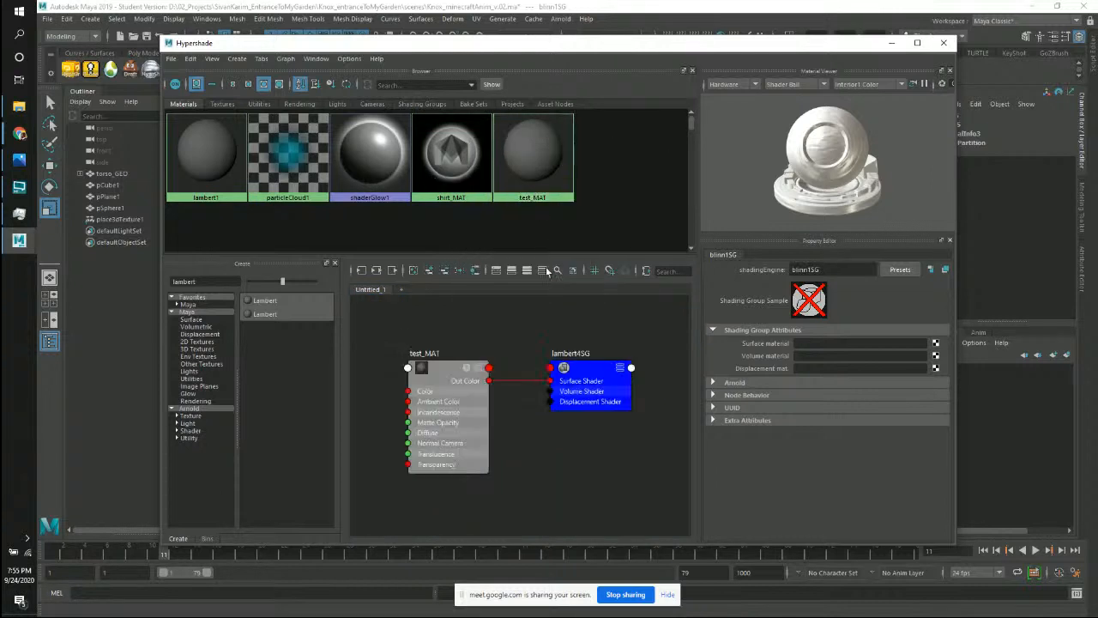
drag(461, 396, 622, 367)
click(508, 385)
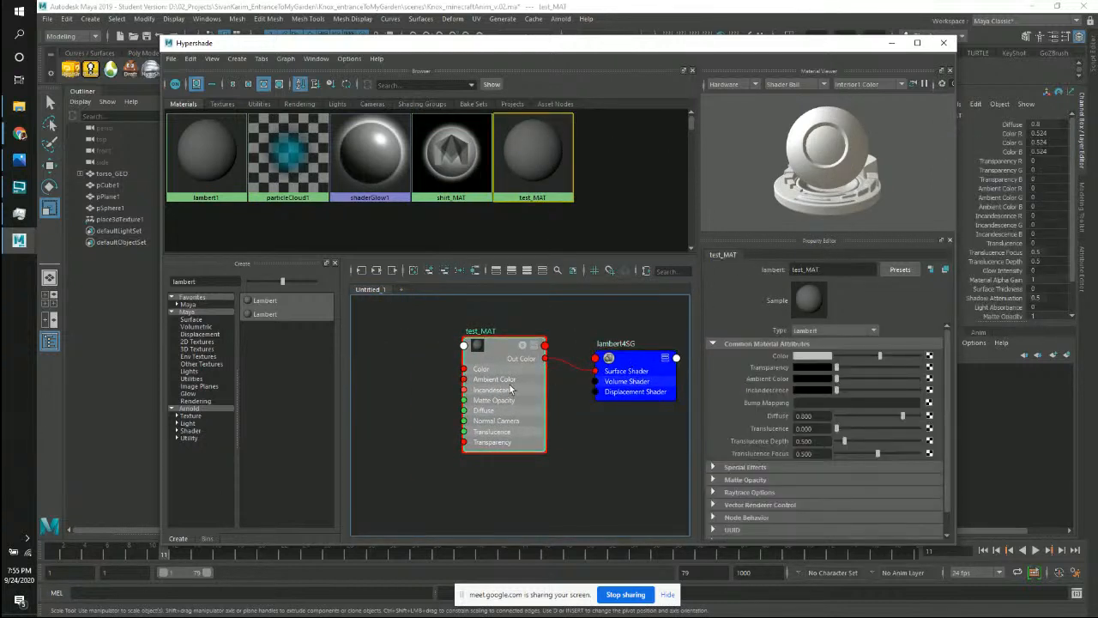
drag(509, 388, 512, 382)
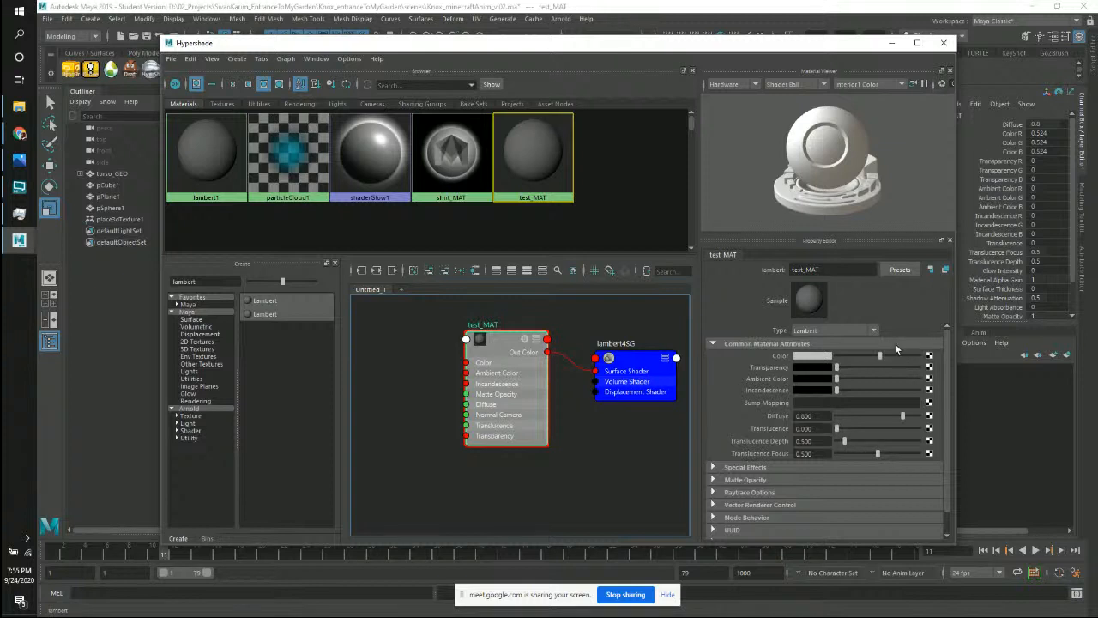
drag(496, 418, 531, 391)
Map a Mountain texture to test_MAT's Color attribute.
click(929, 355)
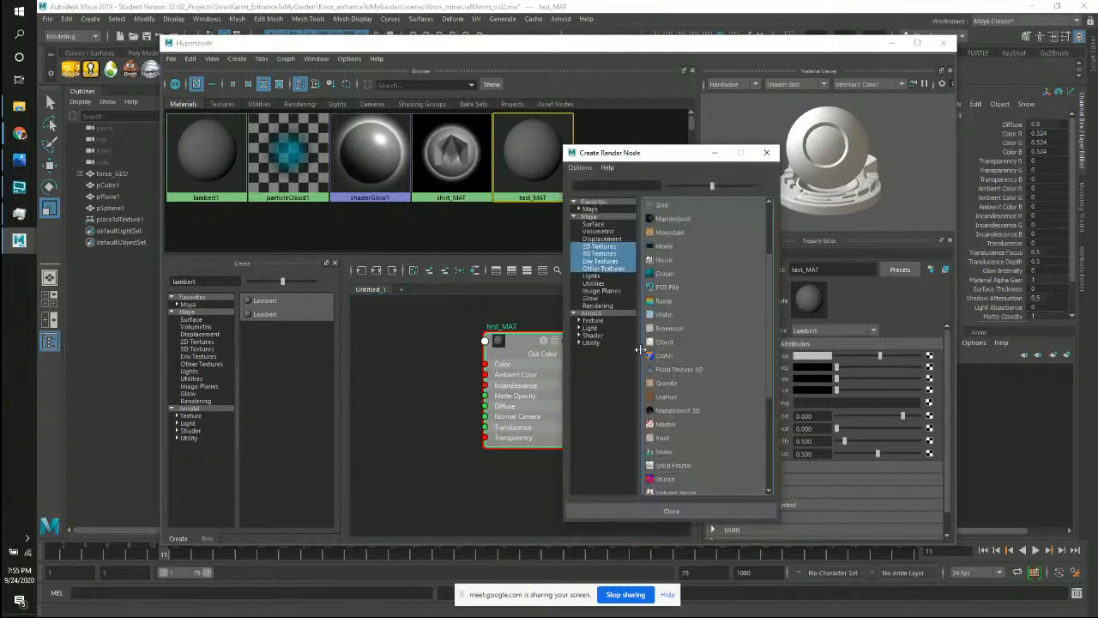
drag(653, 155, 569, 110)
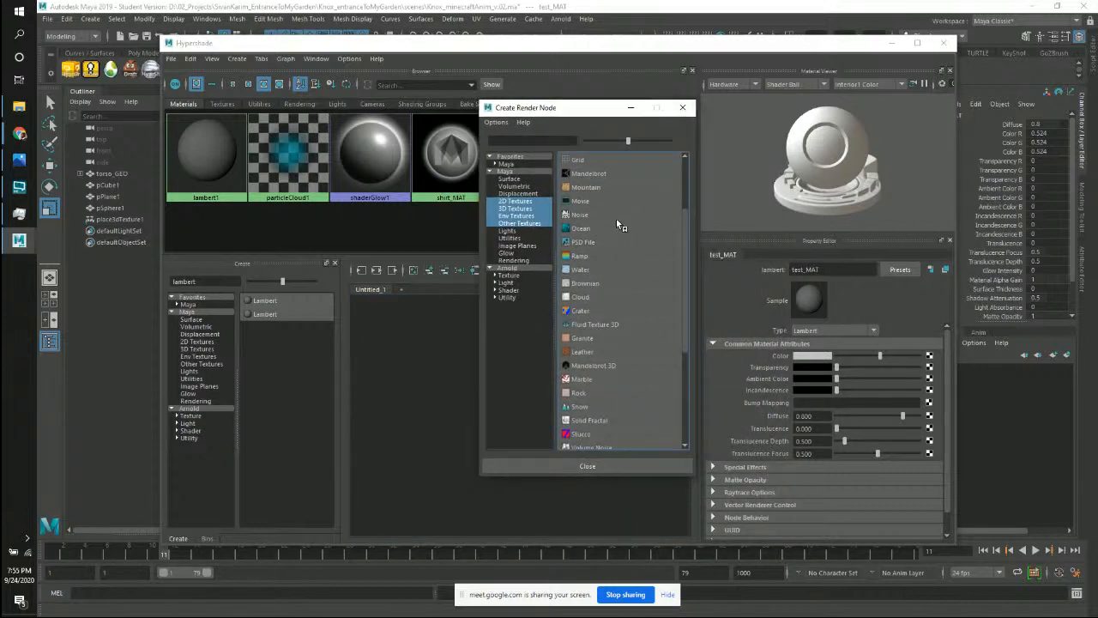
click(610, 188)
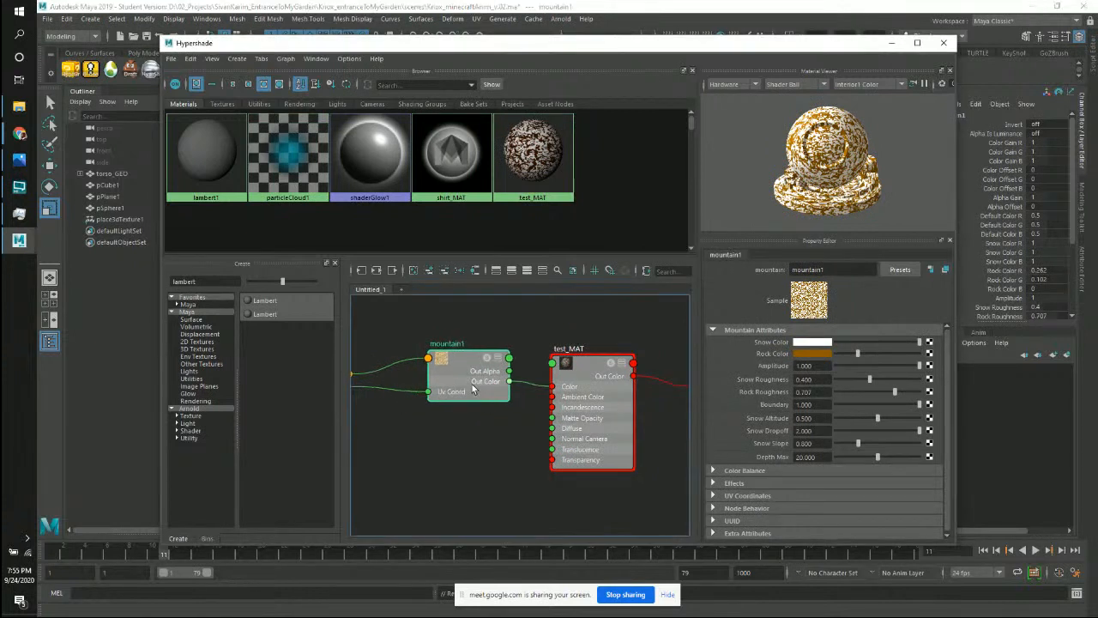
Arrange the mountain texture and test_MAT nodes in the graph and view the attributes of each.
scroll(496, 395, down, 2)
drag(416, 391, 427, 396)
drag(498, 387, 491, 378)
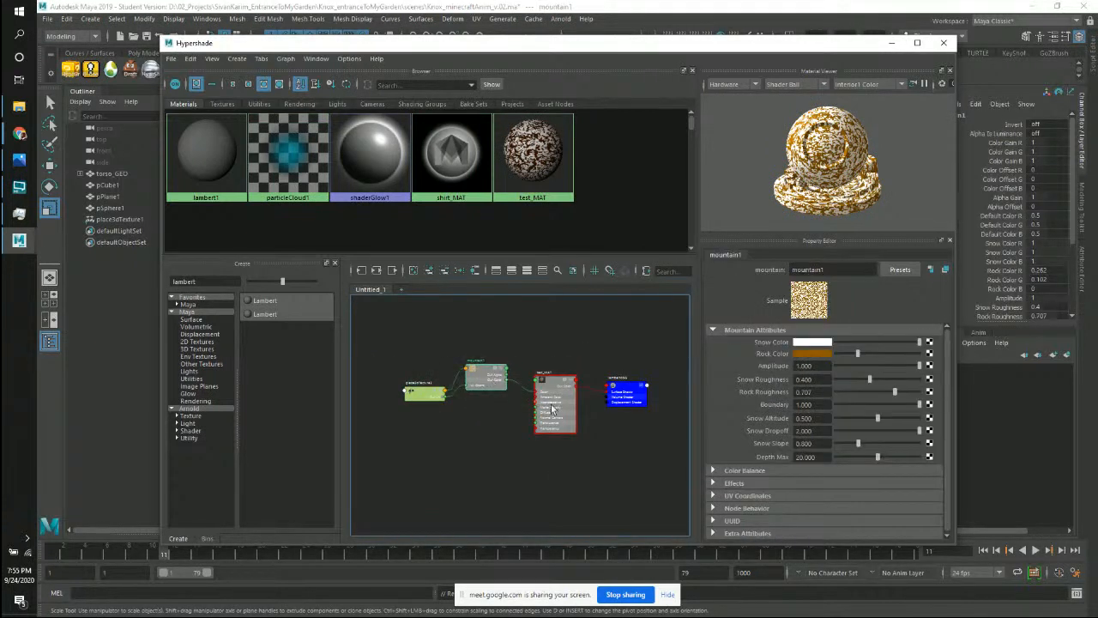
click(552, 407)
drag(559, 418, 549, 403)
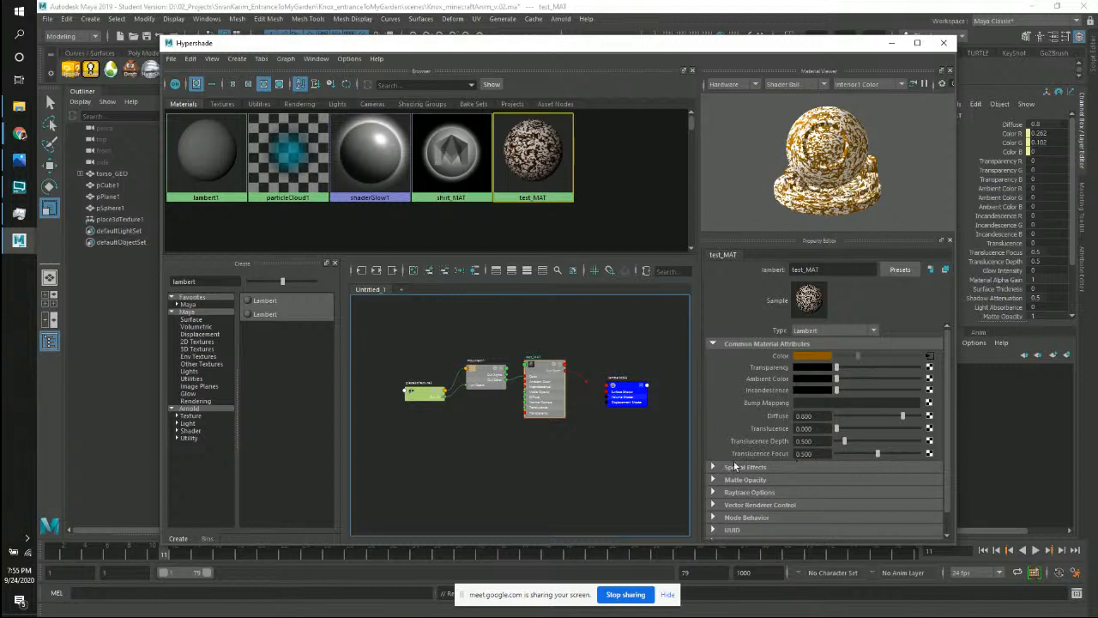
click(488, 386)
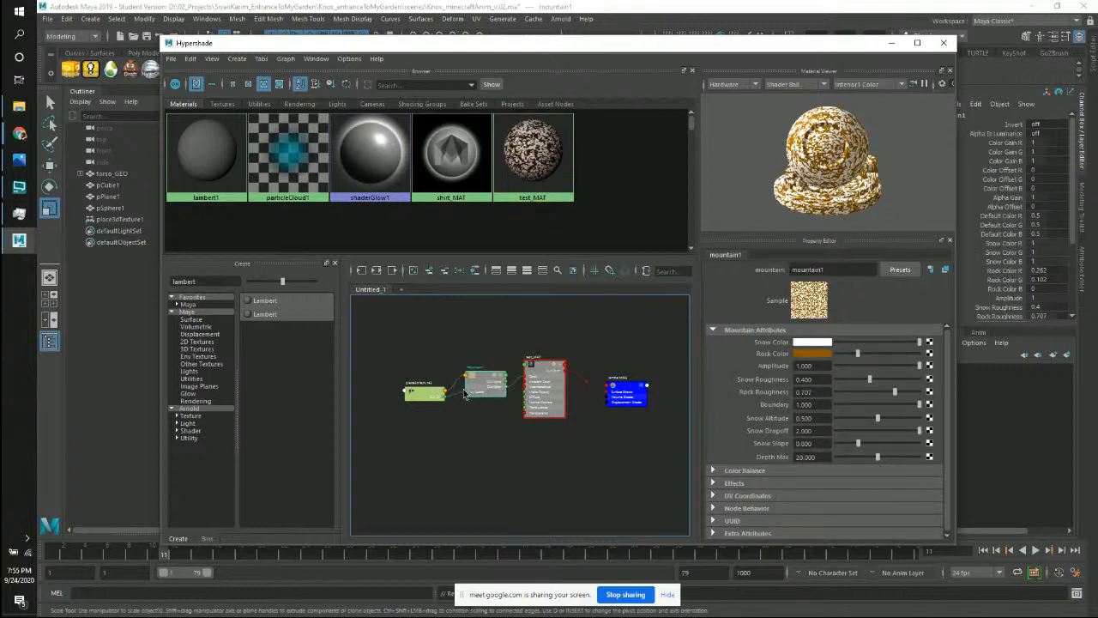
drag(464, 393, 485, 368)
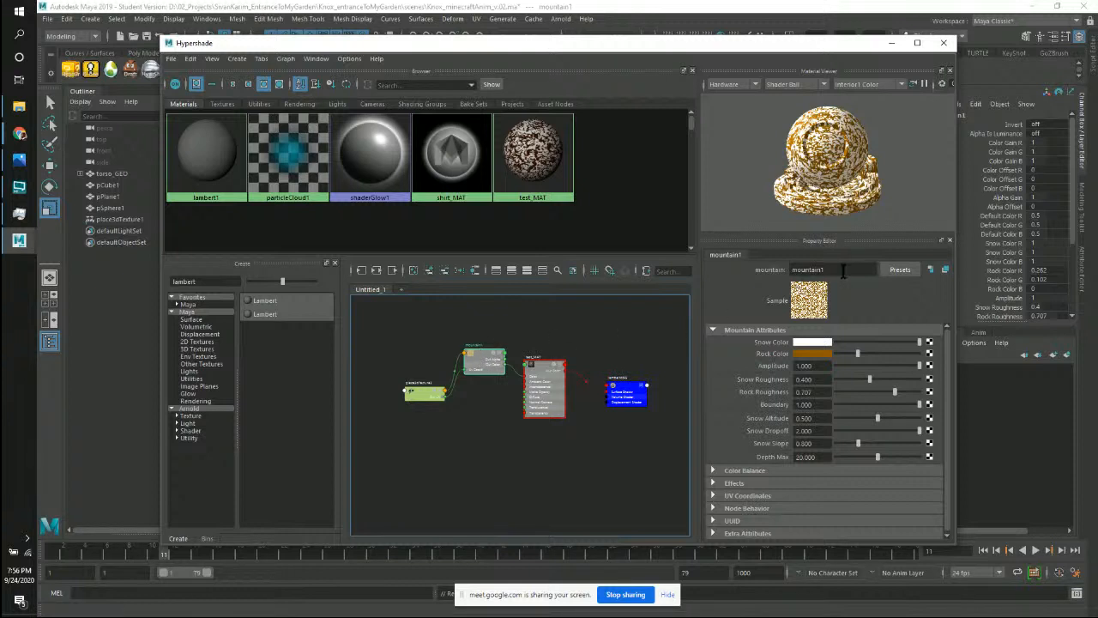
drag(527, 417, 539, 411)
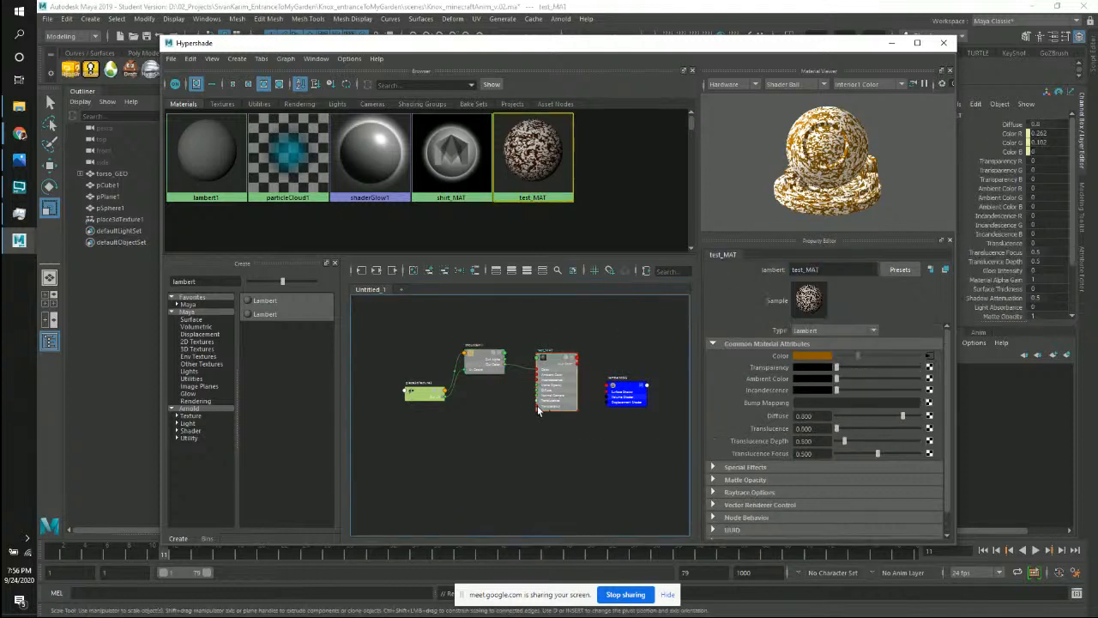
Rename the mountain texture node as mountain_NSE.
click(483, 364)
drag(827, 269, 717, 299)
text(m)
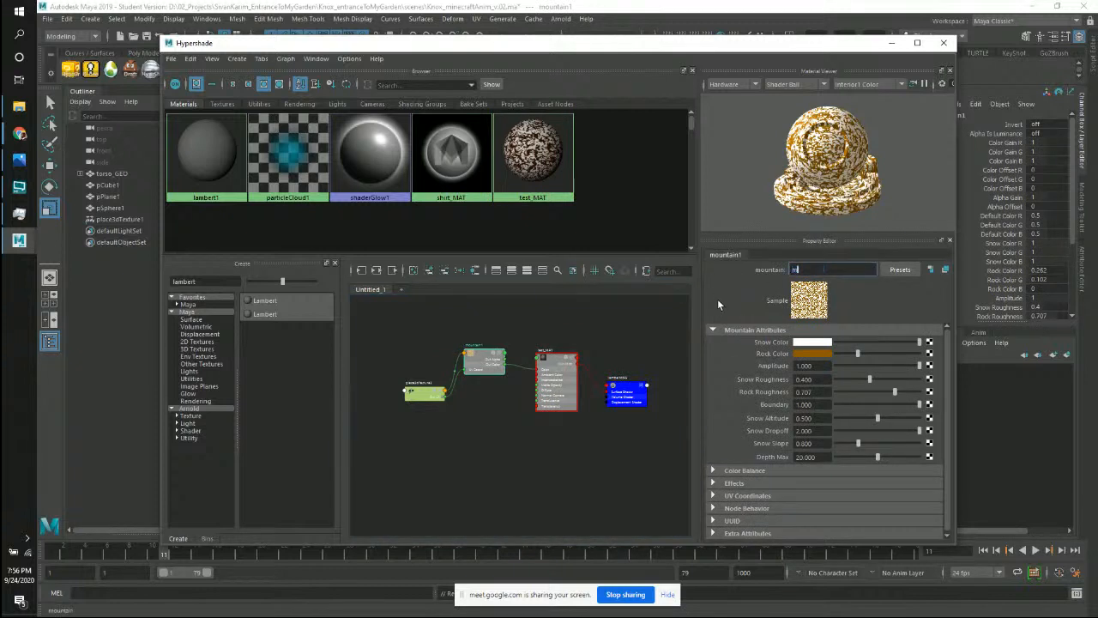
text(ount)
text(ain_)
text( NSE)
key(Return)
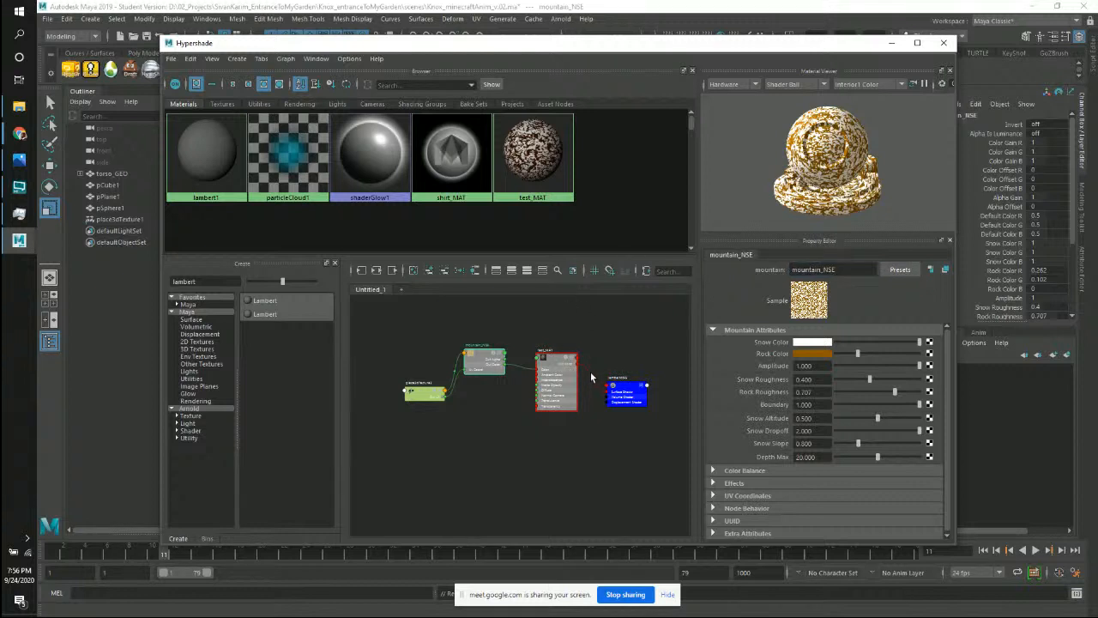
Reposition the mountain_NSE and test_MAT nodes and follow test_MAT's Color connection to its texture attributes.
mouse_move(482, 351)
mouse_down()
mouse_move(491, 355)
mouse_move(470, 340)
mouse_up()
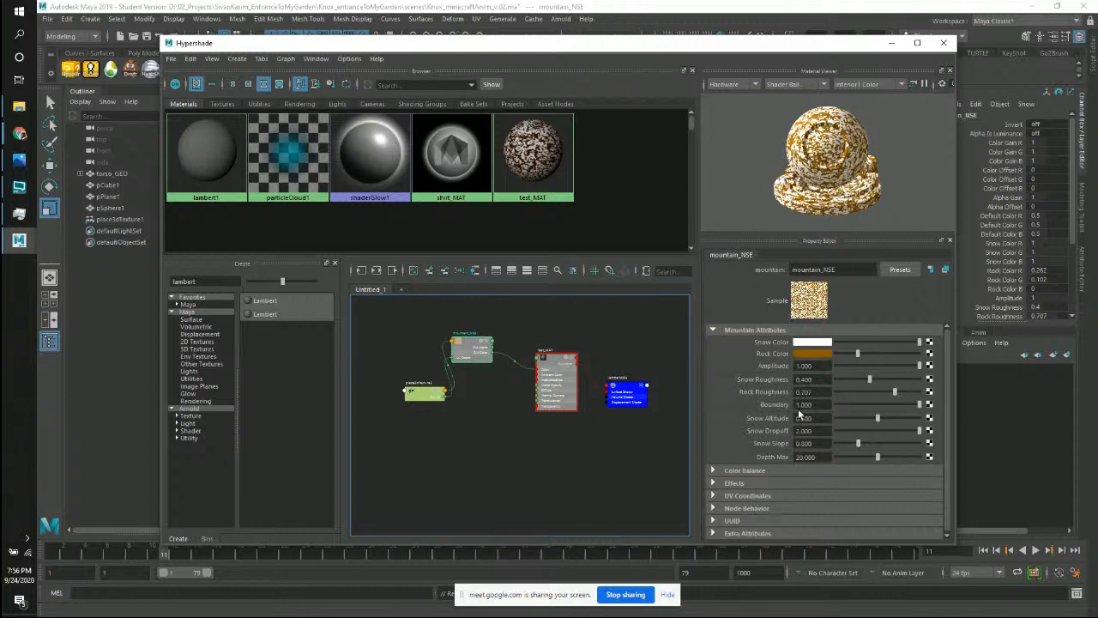
drag(549, 398, 555, 387)
drag(480, 358, 546, 349)
click(547, 390)
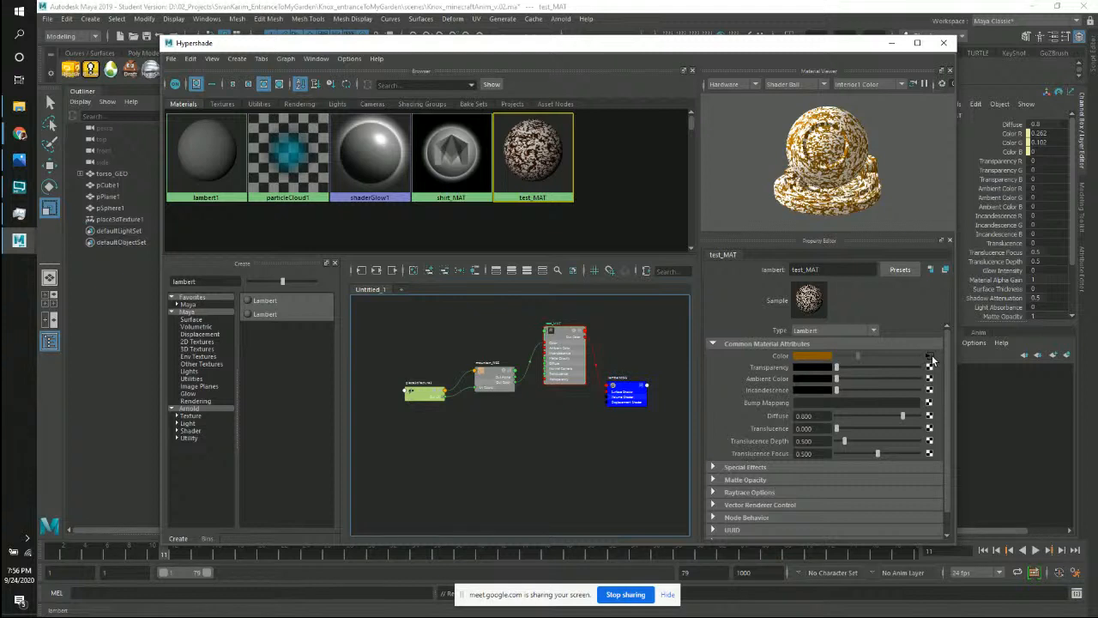
click(931, 358)
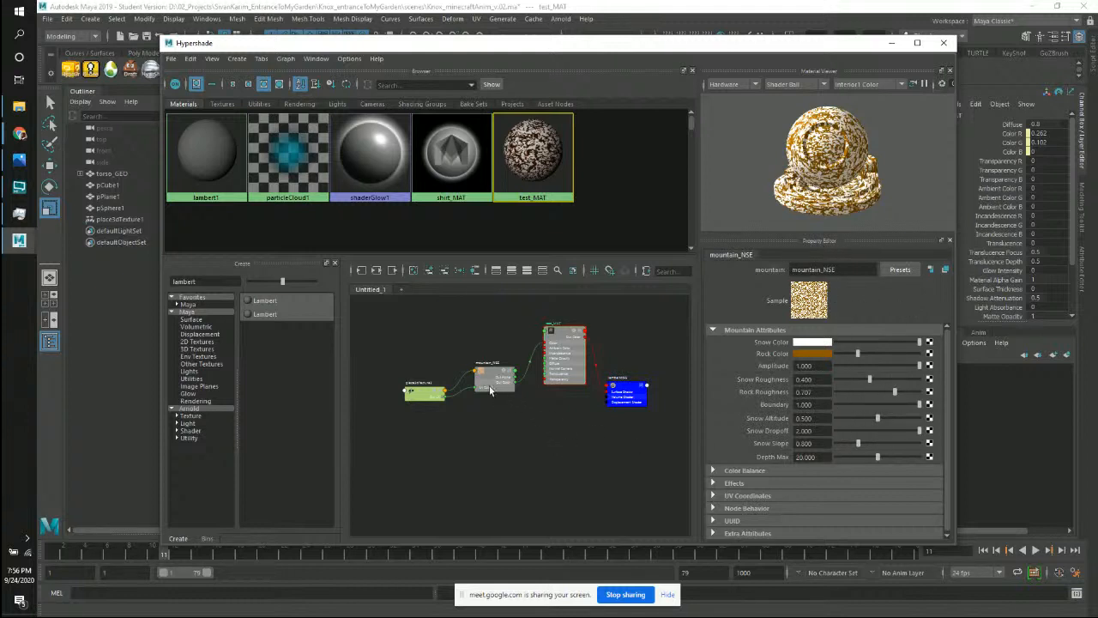
Arrange mountain_NSE, test_MAT and the lambert4SG shading group in left-to-right order in the graph.
drag(489, 385, 496, 361)
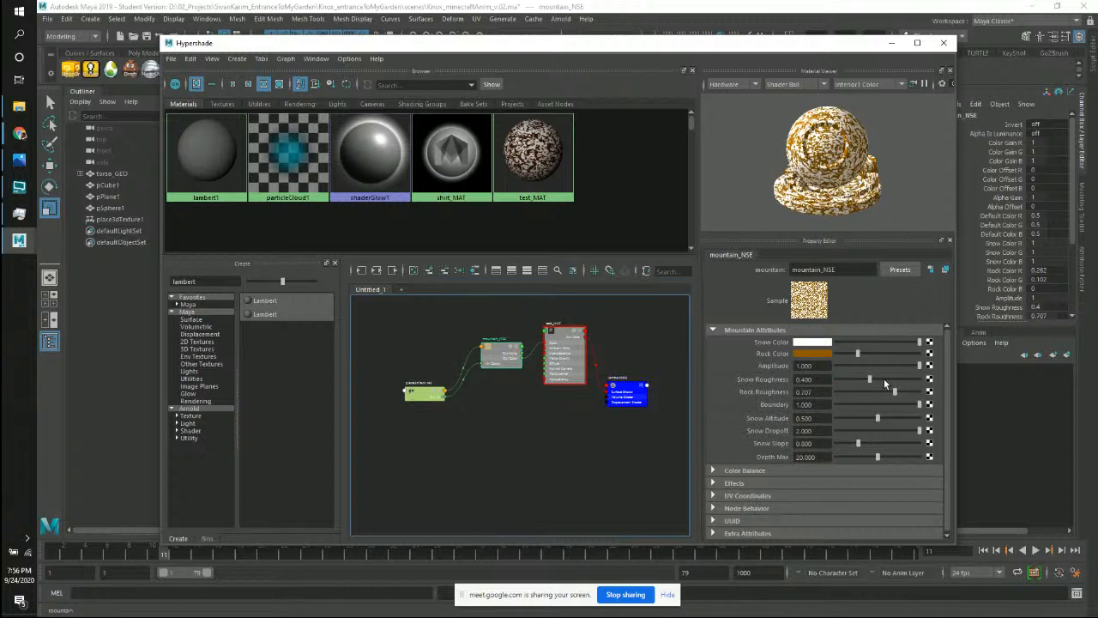
drag(571, 374, 568, 392)
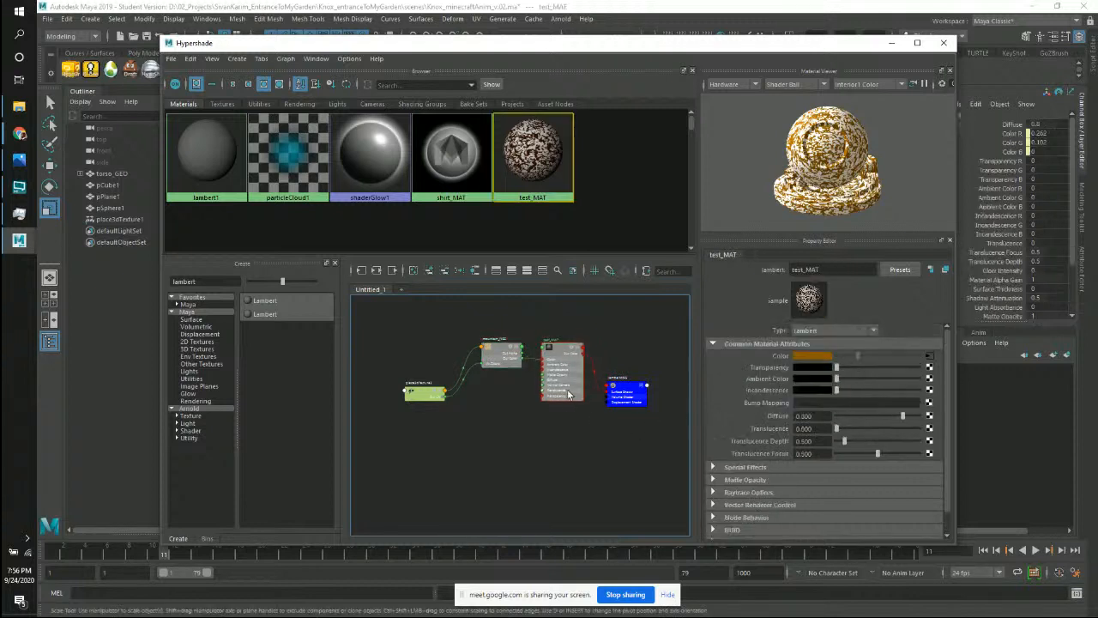
drag(638, 393, 643, 384)
click(566, 387)
drag(506, 362, 516, 380)
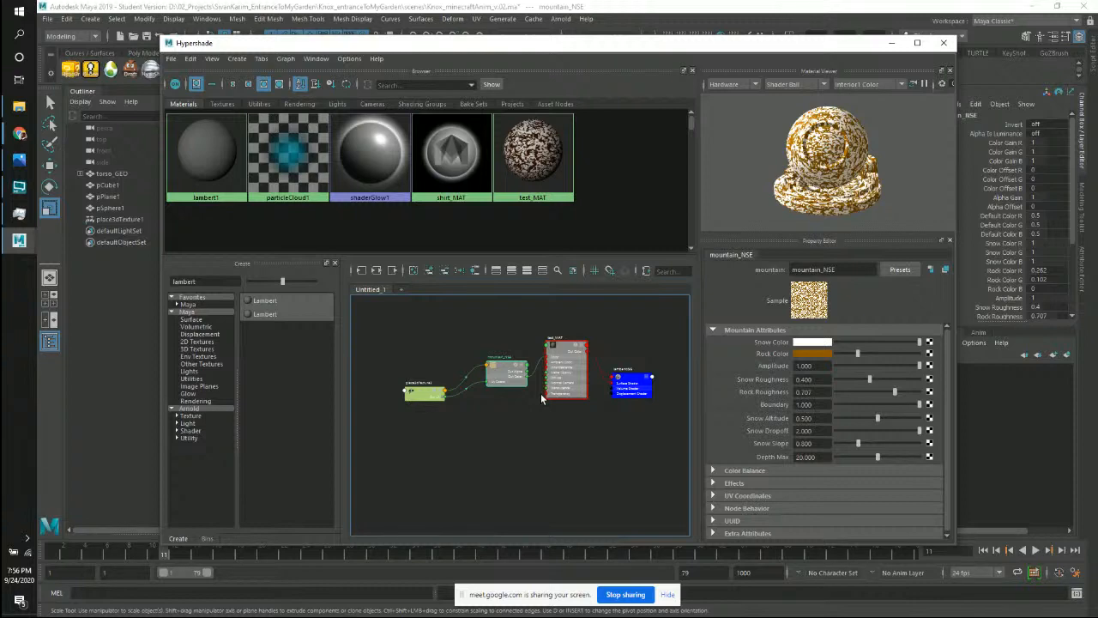
Minimize the Hypershade, view the character's owl-textured front up close and select torso_GEO.
click(892, 42)
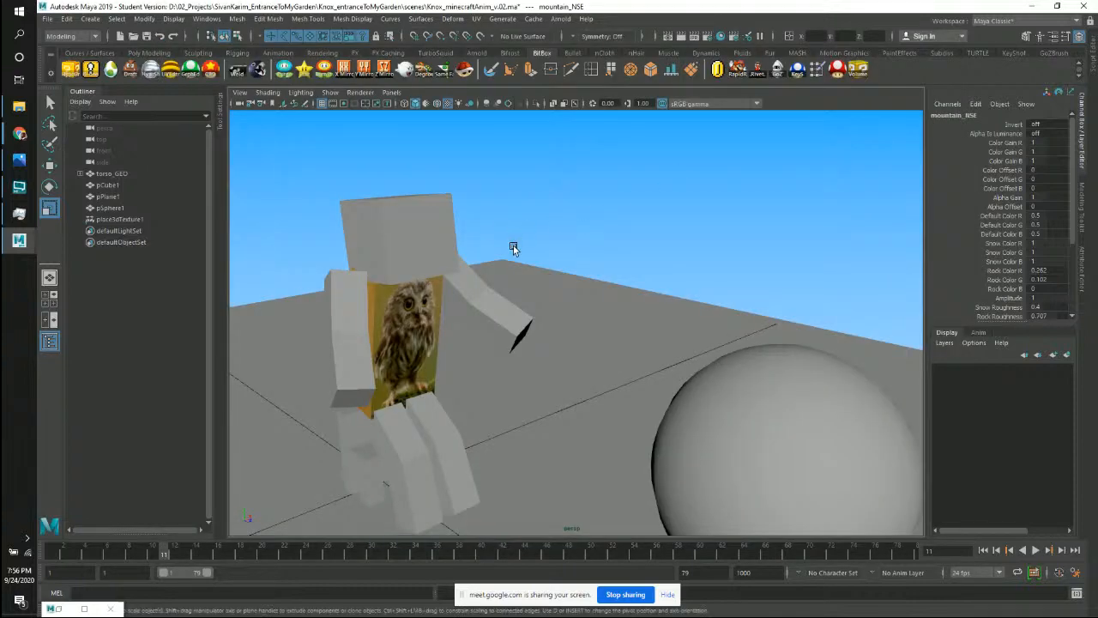
alt+drag(512, 248, 562, 274)
alt+right_drag(561, 274, 680, 264)
alt+drag(680, 263, 660, 240)
click(517, 349)
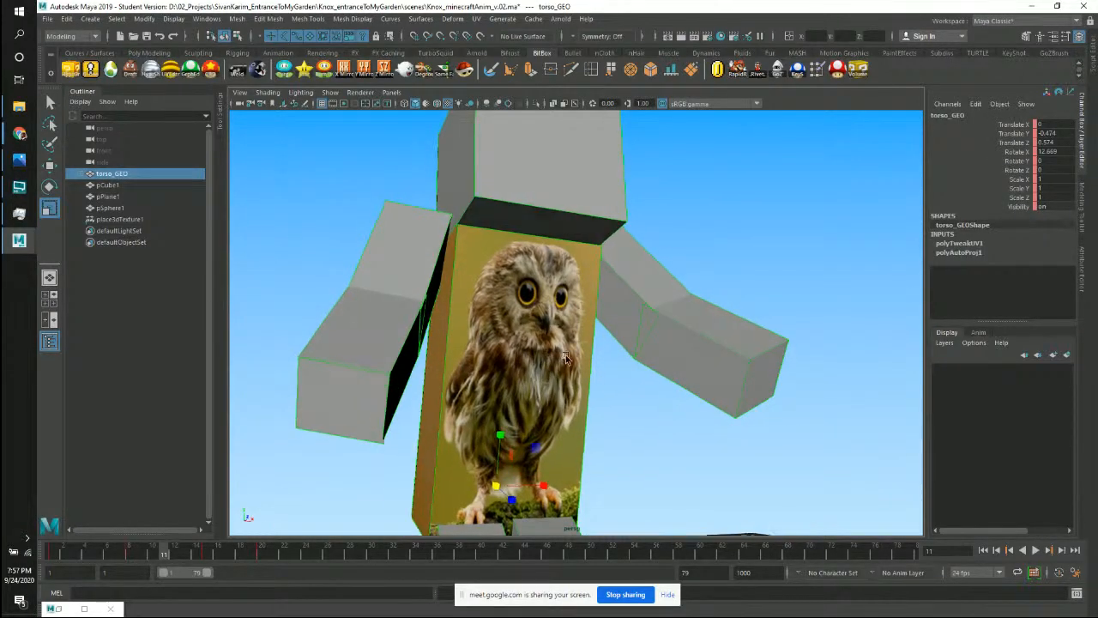
Compare the character's textured look with plain smooth shading, examining the torso, chair and sphere from several sides.
alt+drag(684, 326, 647, 331)
alt+right_drag(648, 330, 562, 314)
alt+drag(562, 314, 576, 304)
alt+right_drag(576, 304, 591, 278)
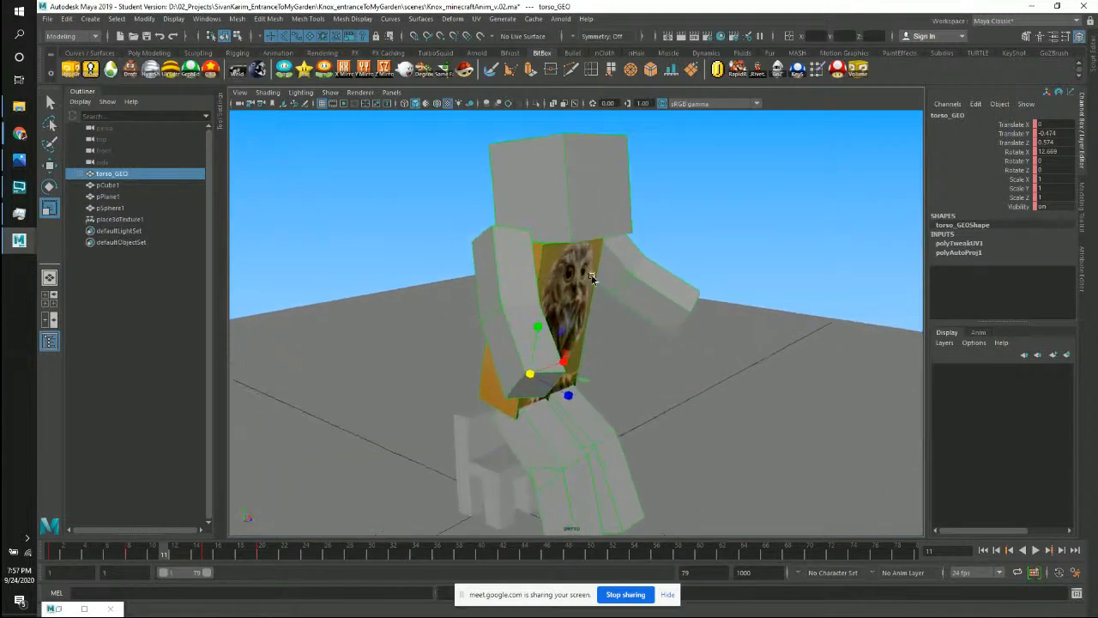
alt+drag(592, 278, 650, 297)
key(5)
alt+drag(735, 263, 726, 259)
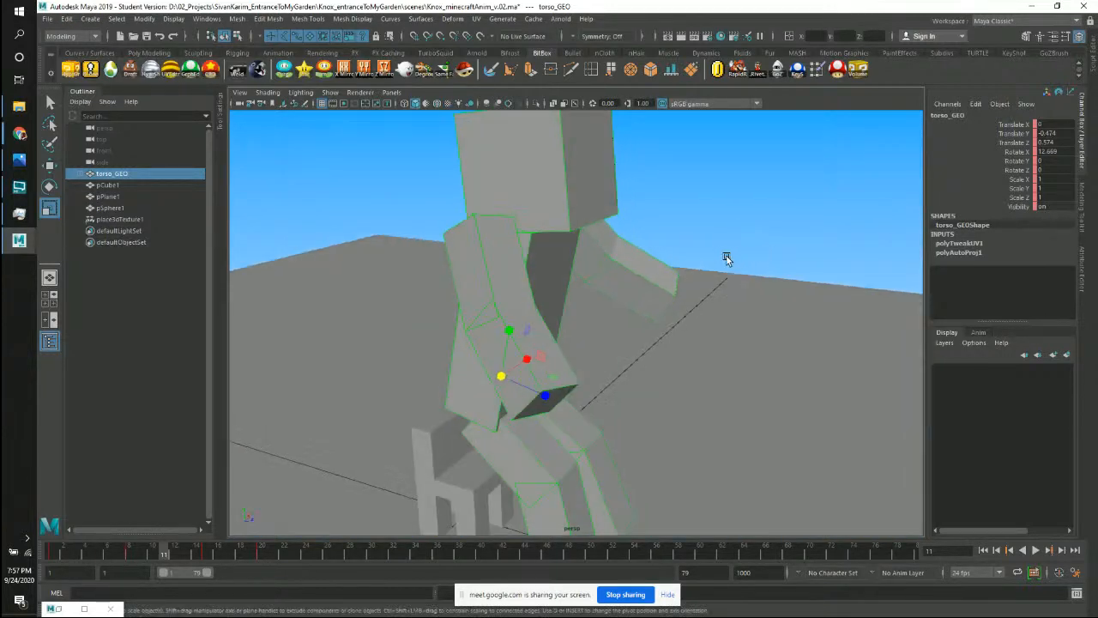
alt+right_drag(783, 250, 615, 259)
alt+drag(615, 259, 696, 283)
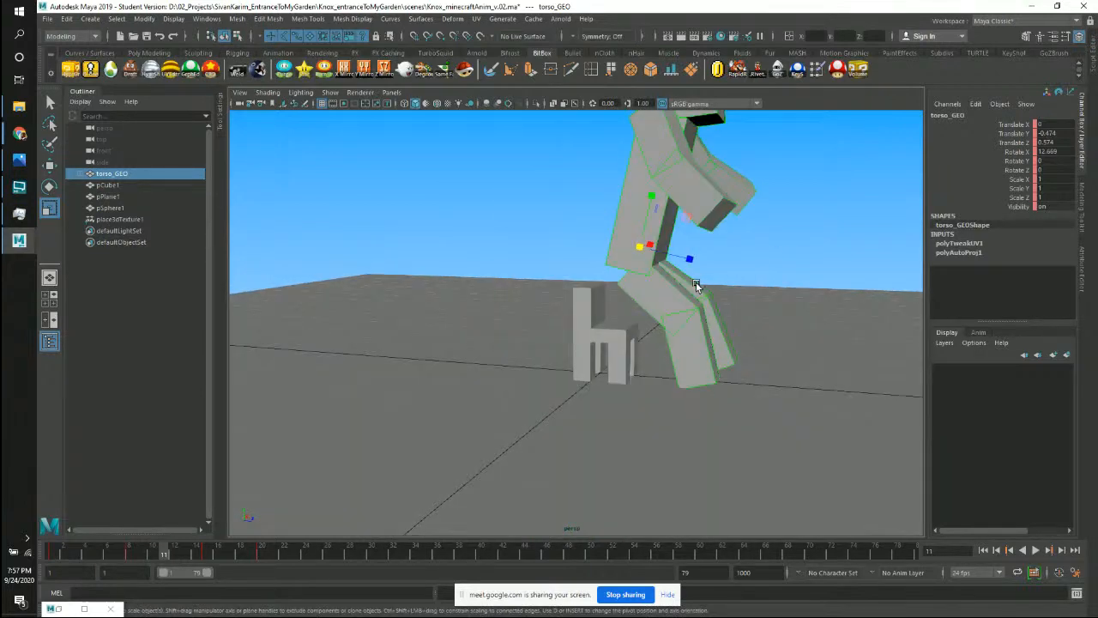
alt+right_drag(797, 277, 561, 243)
alt+drag(560, 242, 576, 284)
alt+right_drag(576, 284, 691, 305)
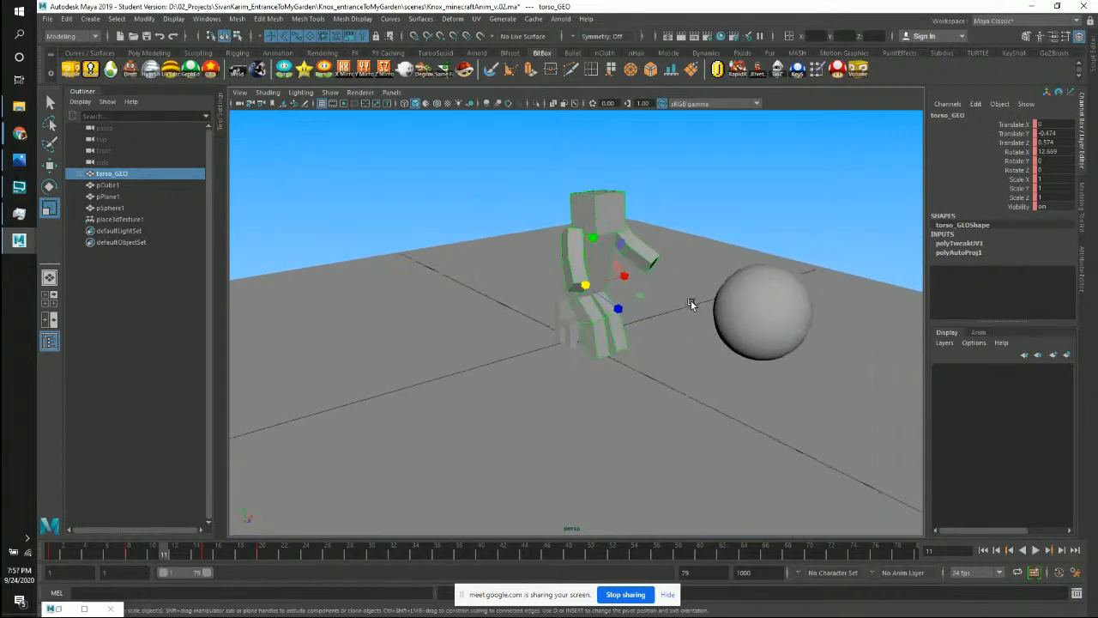
Display the scene in wireframe and return to textured shading to examine the torso's front and back.
key(4)
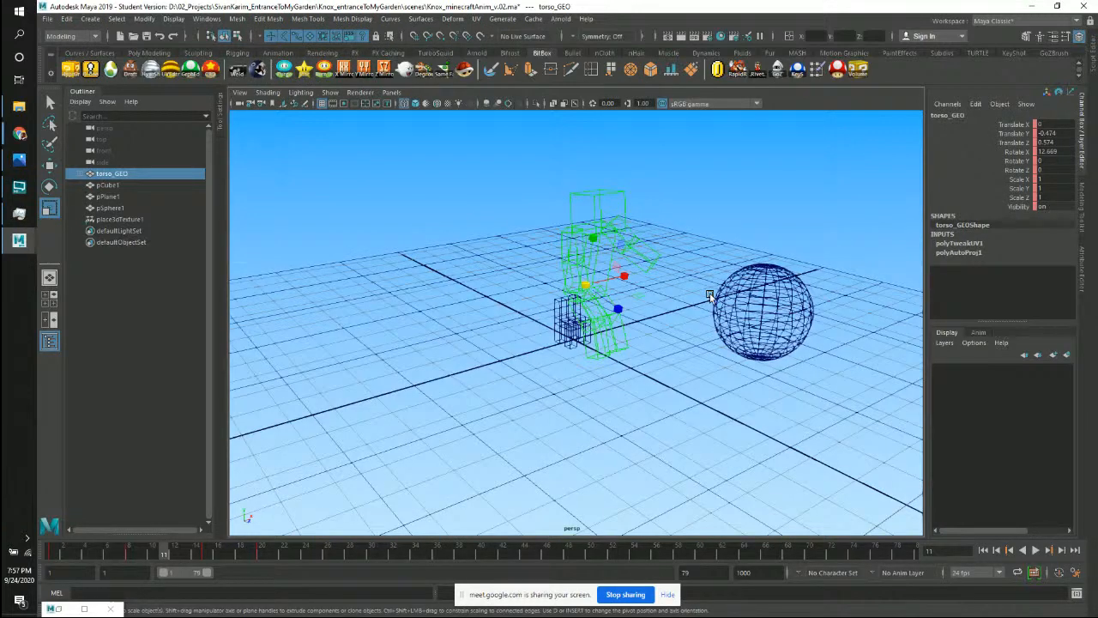
key(6)
mouse_move(704, 294)
alt+right_down()
mouse_move(677, 304)
mouse_move(623, 273)
alt+right_up()
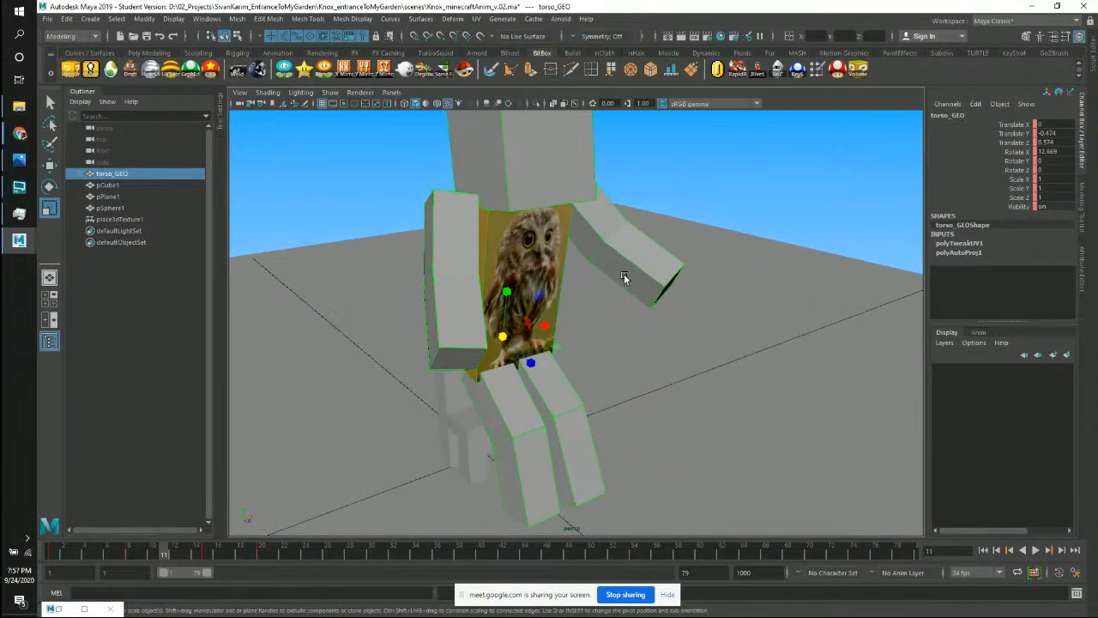
alt+middle_drag(624, 273, 550, 288)
alt+right_drag(550, 289, 681, 313)
alt+drag(681, 312, 699, 259)
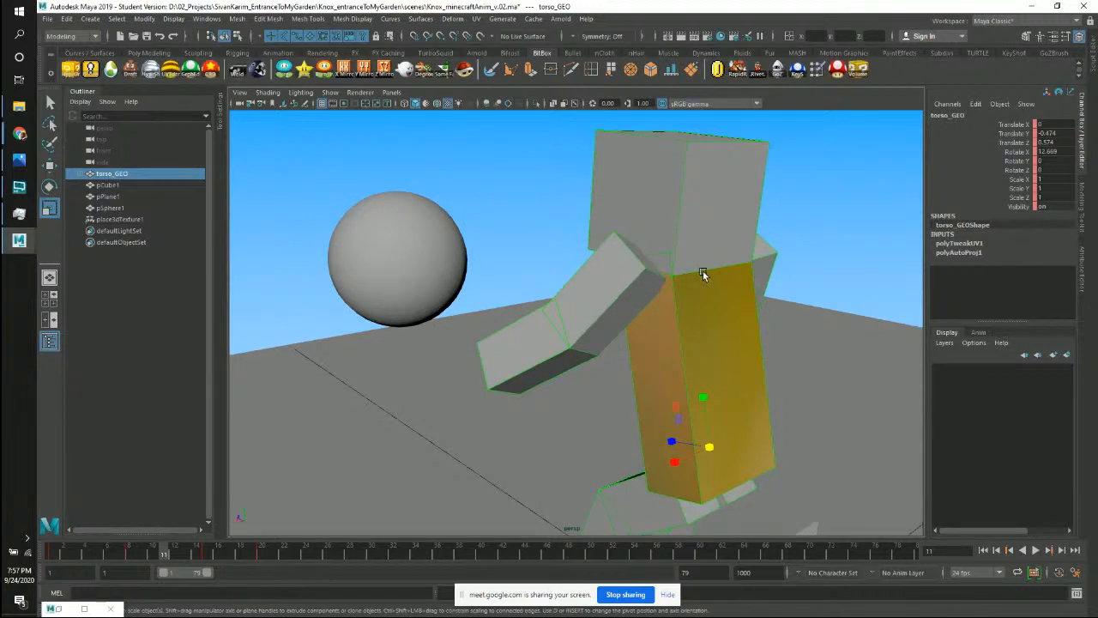
Display the scene with scene lighting and examine the character and sphere.
key(7)
alt+right_drag(705, 275, 582, 273)
alt+drag(581, 272, 522, 309)
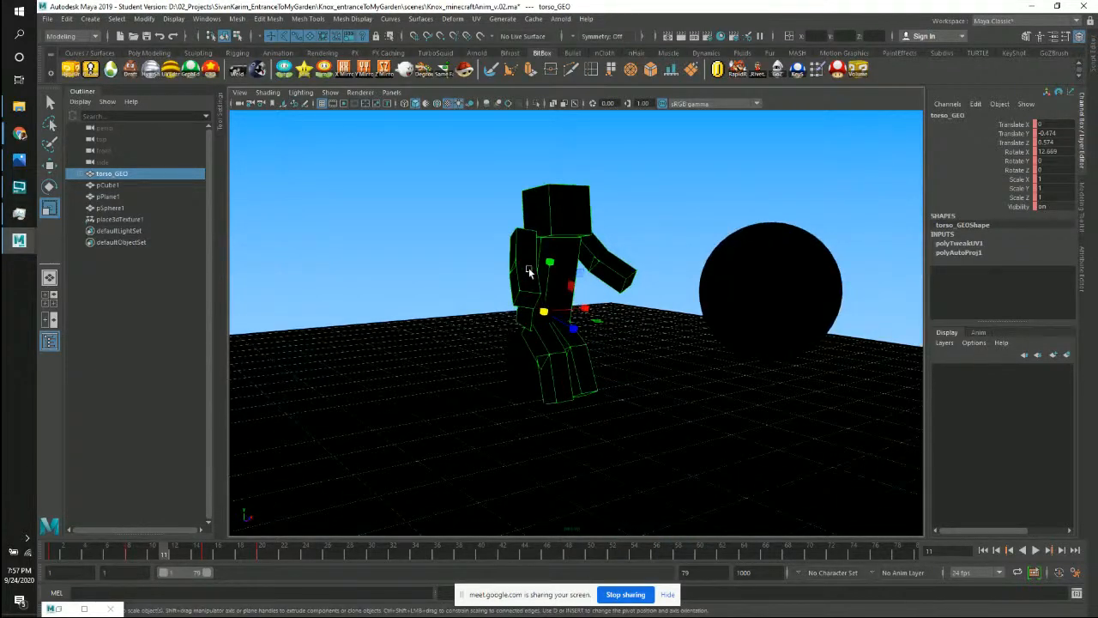
alt+drag(659, 291, 674, 326)
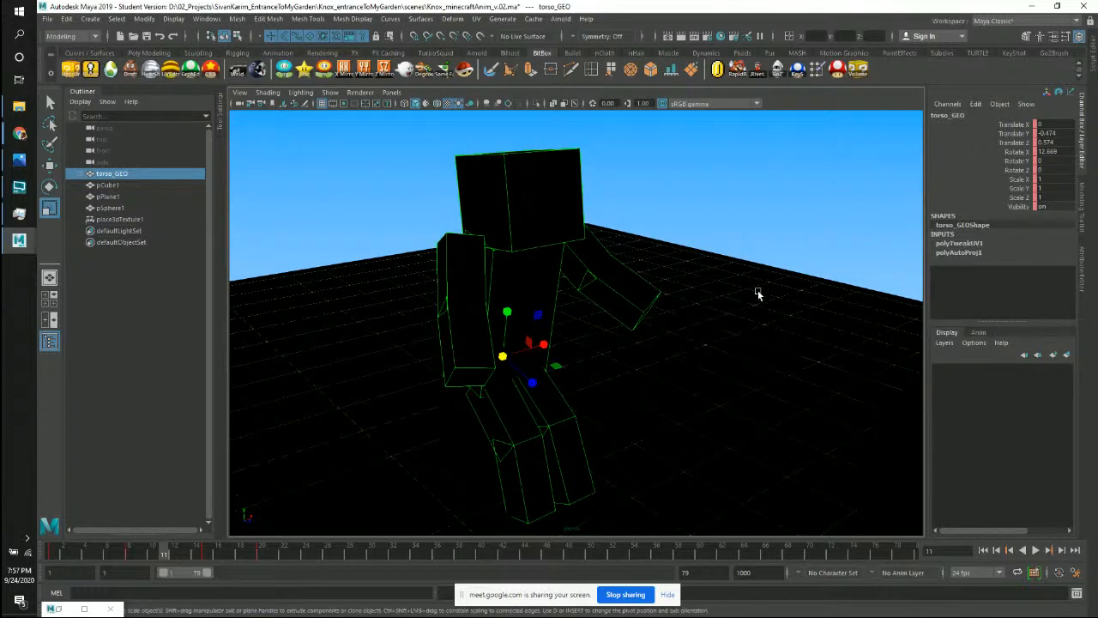
alt+right_drag(758, 294, 593, 361)
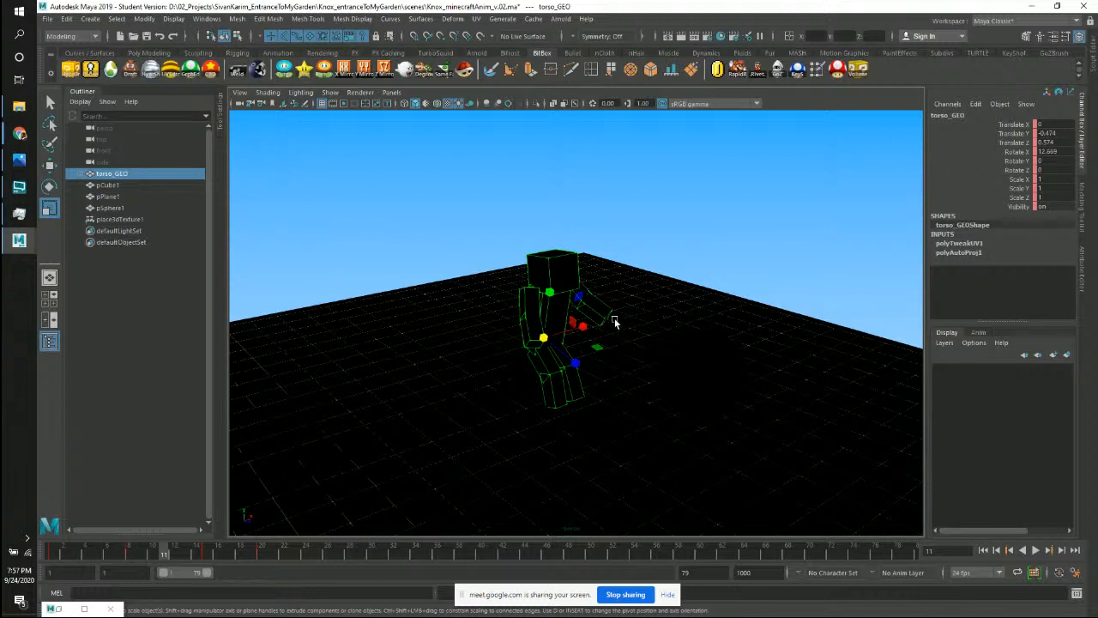
Return to smooth shading and then textured display, and examine the owl image on the torso up close and from afar.
key(5)
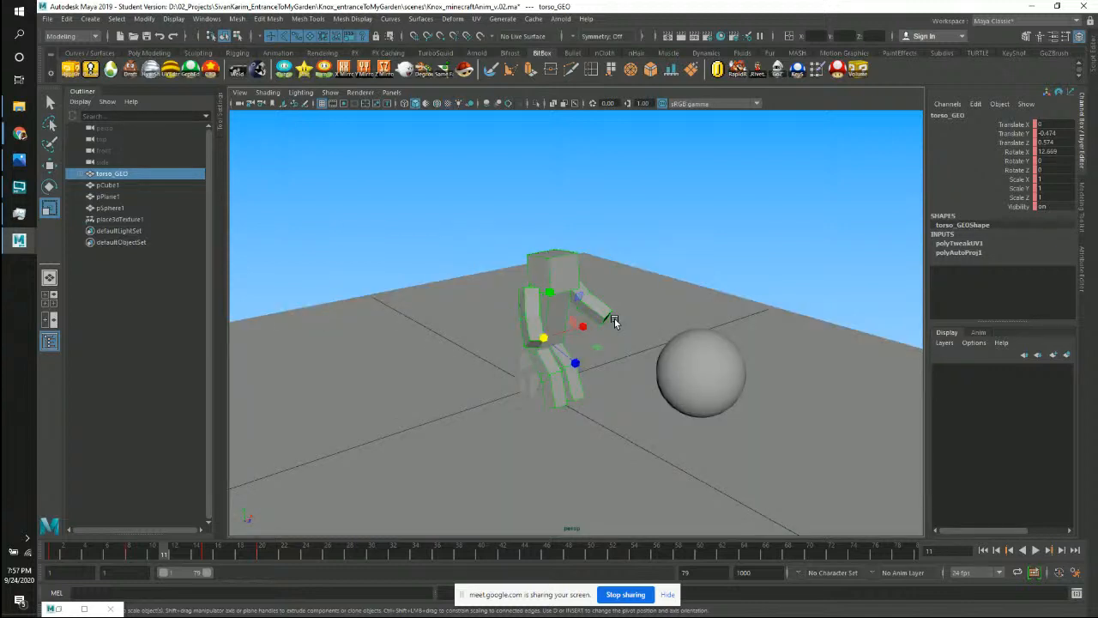
alt+right_drag(595, 314, 691, 385)
key(6)
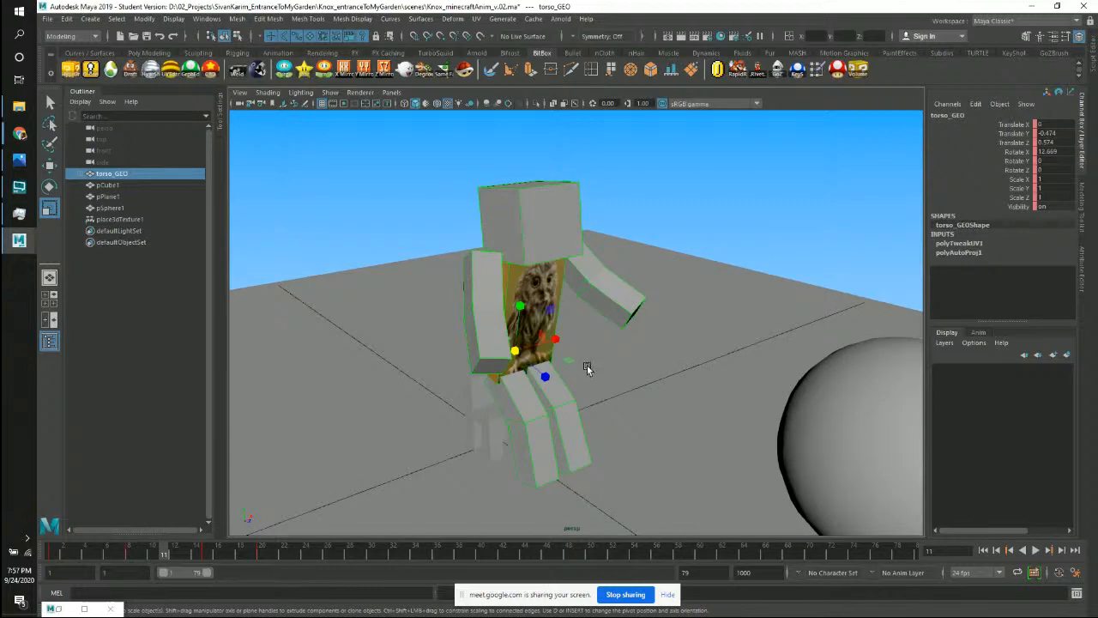
alt+middle_drag(635, 370, 662, 400)
alt+drag(600, 317, 547, 319)
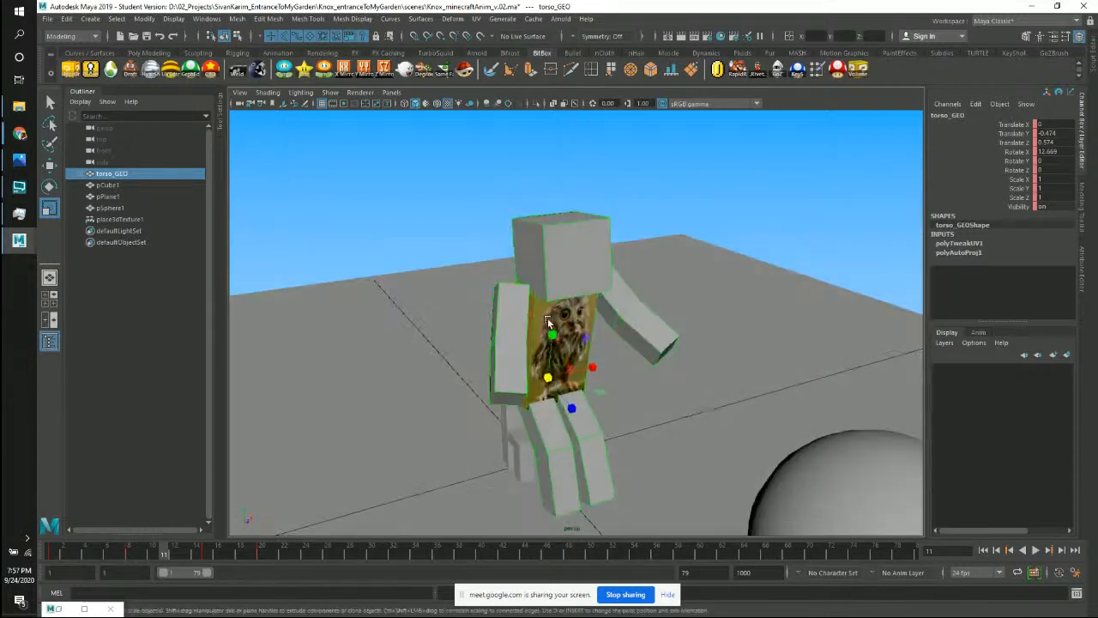
alt+right_drag(547, 320, 637, 341)
alt+drag(637, 342, 595, 340)
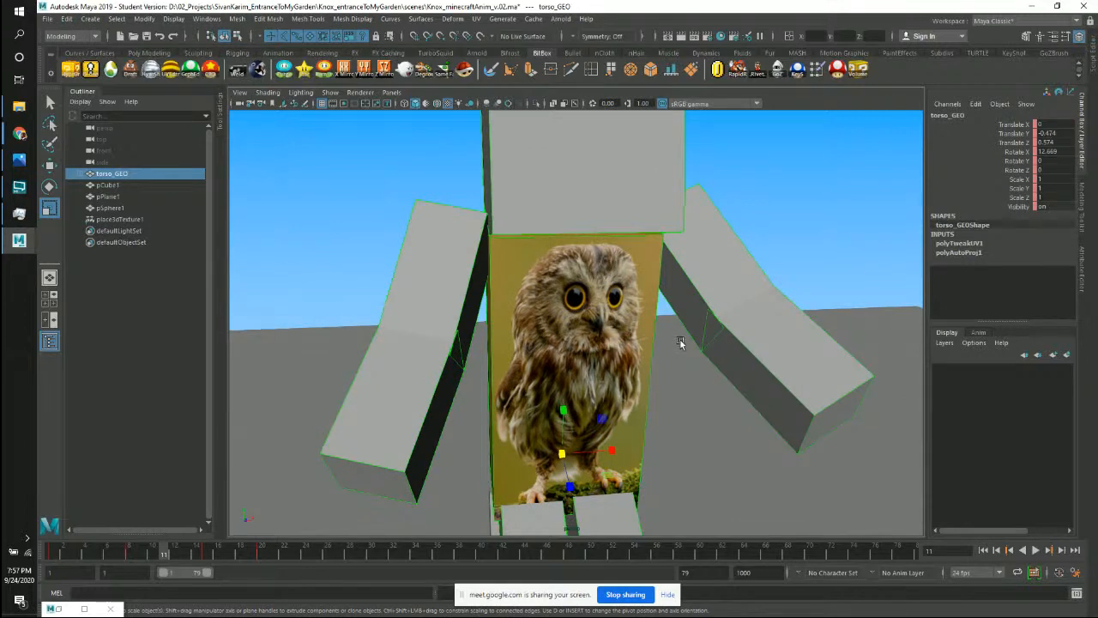
alt+right_drag(714, 339, 533, 330)
alt+drag(533, 330, 553, 365)
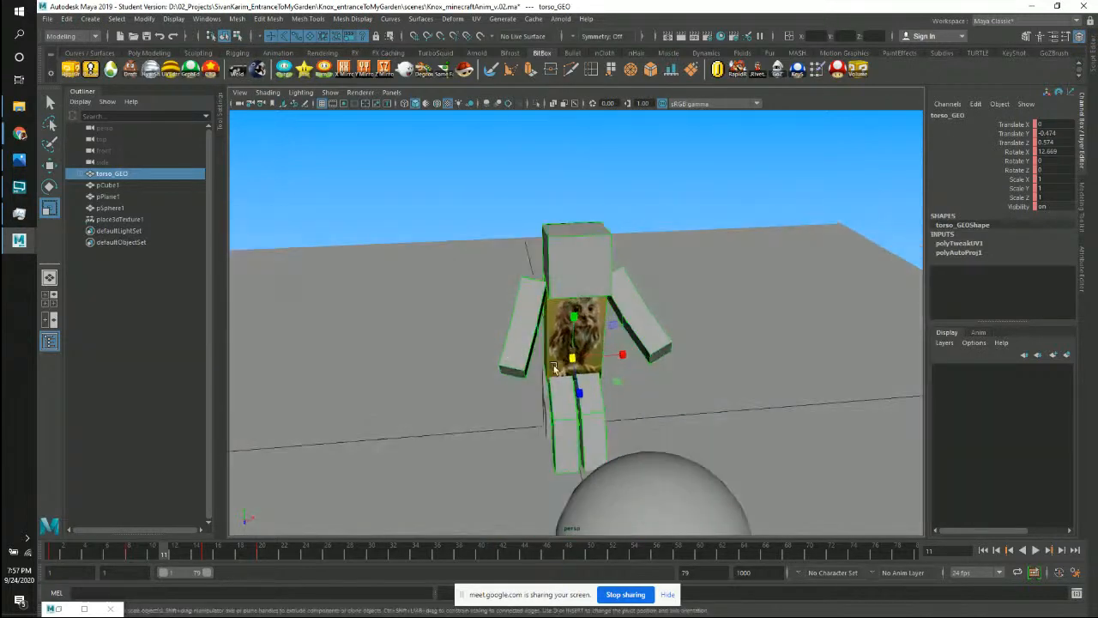
mouse_move(656, 353)
alt+mouse_down()
mouse_move(610, 369)
mouse_move(775, 338)
mouse_move(643, 351)
mouse_move(726, 342)
alt+mouse_up()
Display the scene in wireframe and examine the character's edges from the side and front.
key(4)
alt+middle_drag(727, 343, 554, 340)
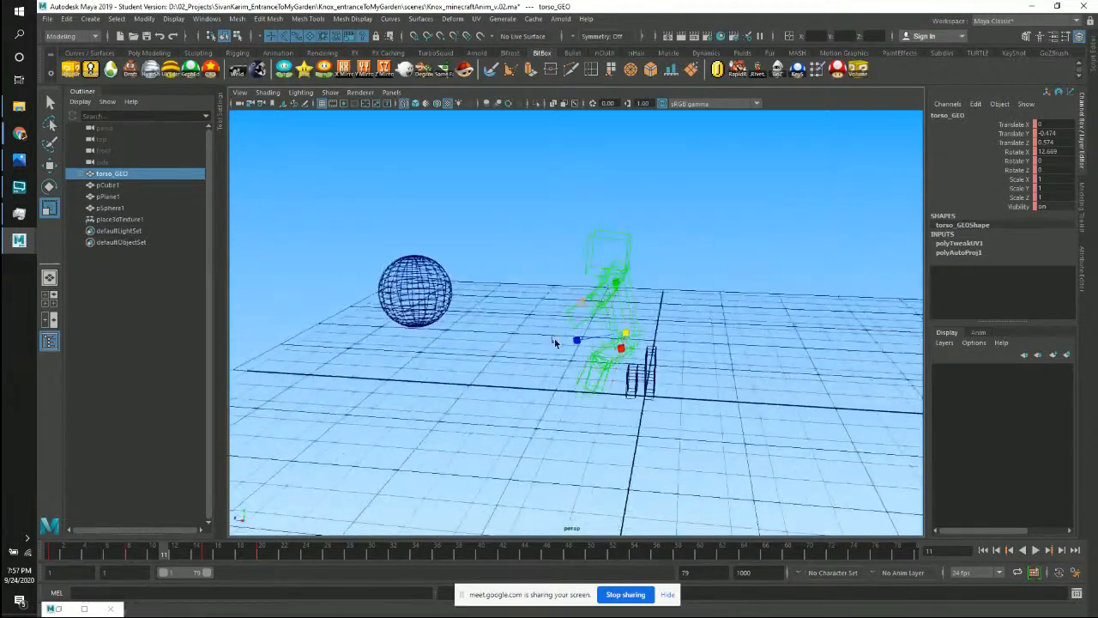
alt+right_drag(554, 339, 703, 338)
alt+middle_drag(704, 338, 482, 309)
alt+drag(482, 308, 535, 304)
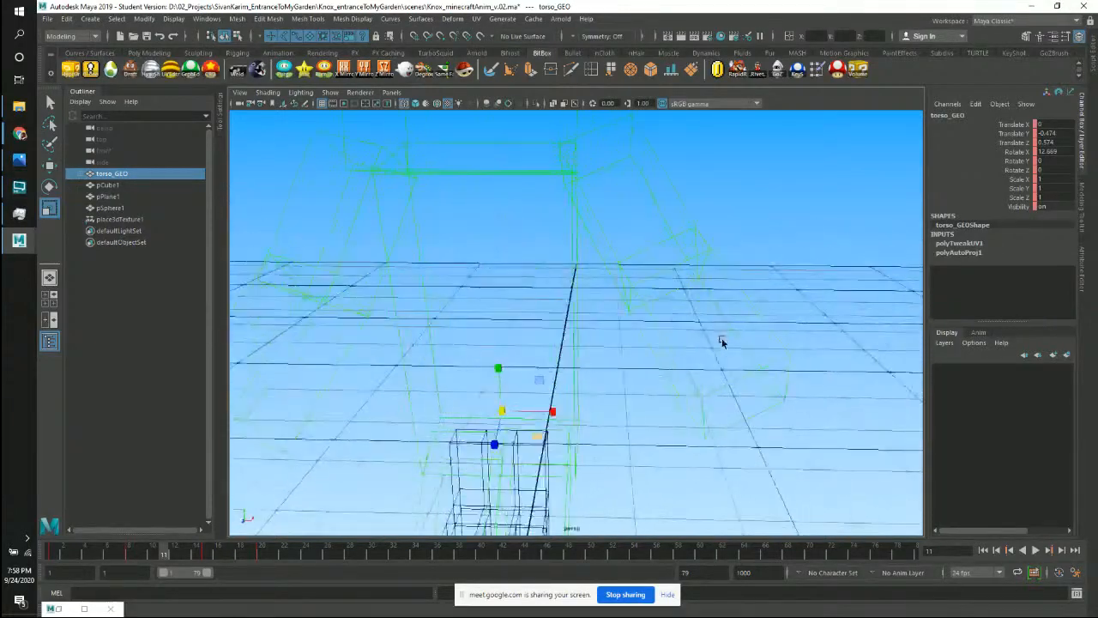
alt+right_drag(536, 304, 494, 305)
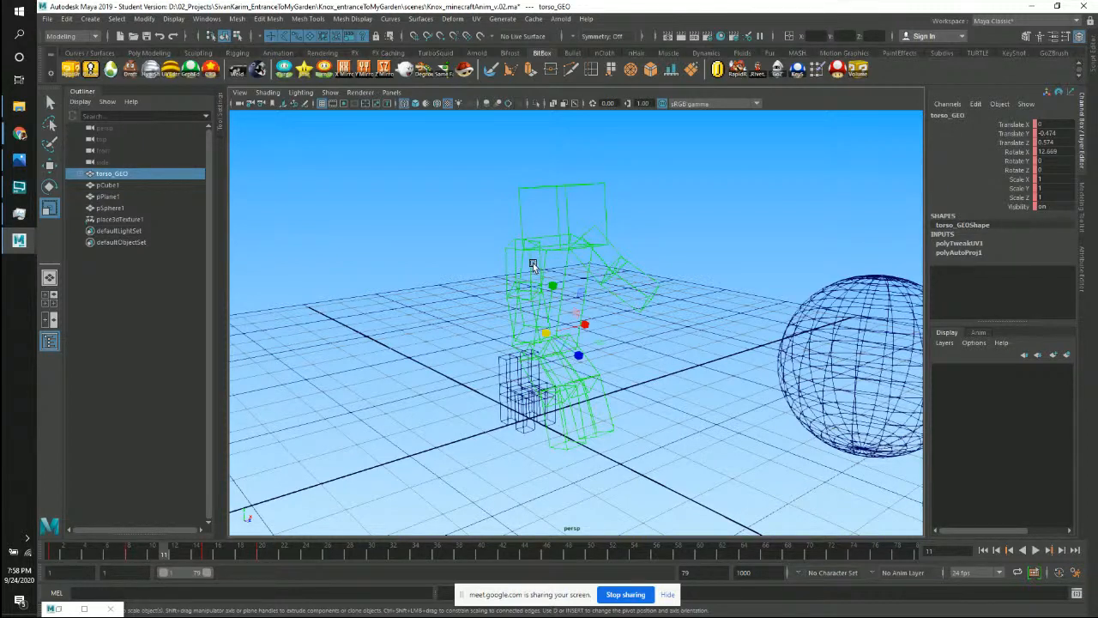
Cycle the viewport through wireframe, smooth shaded, textured and scene-lighting display, ending in smooth shading.
key(5)
key(7)
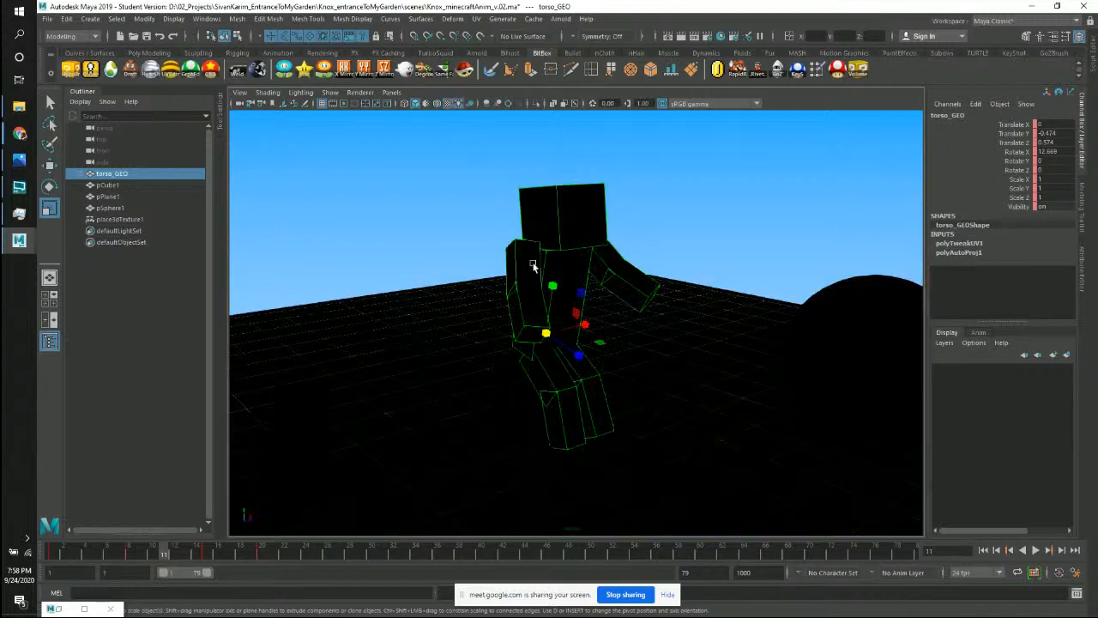
key(5)
key(4)
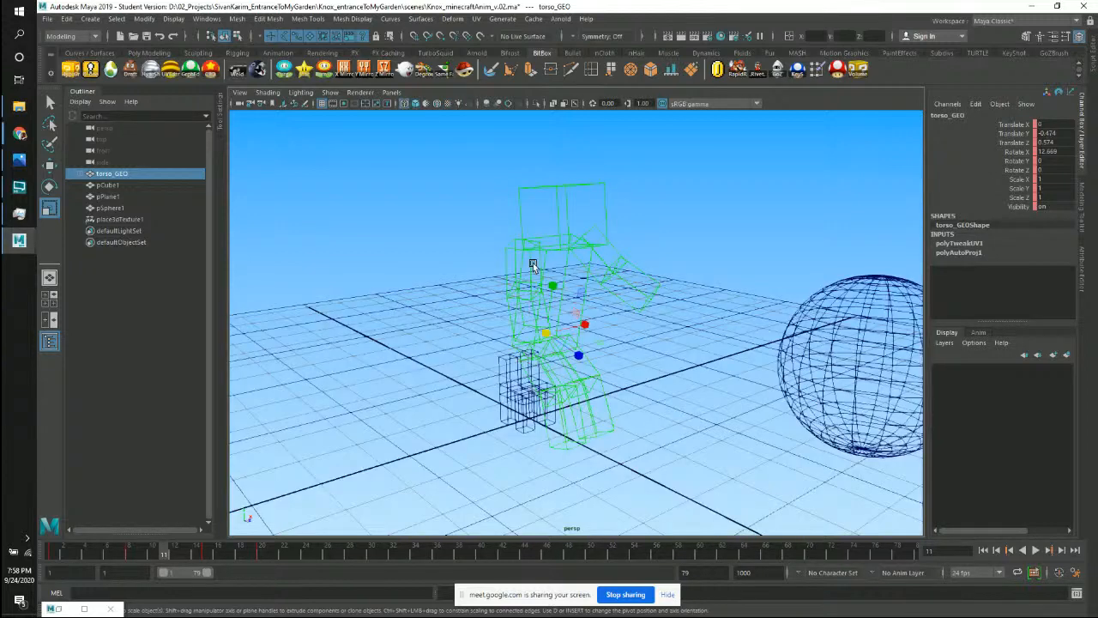
key(5)
key(6)
key(7)
key(6)
key(5)
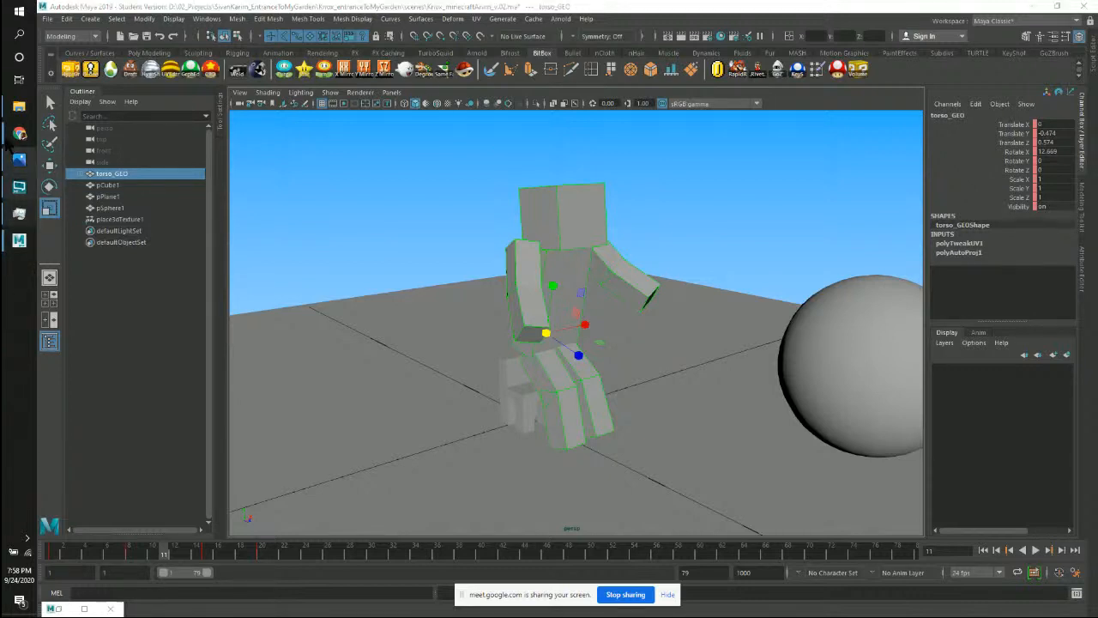
Switch to the Google Meet call in Chrome and stop presenting the screen.
mouse_move(14, 140)
click(99, 158)
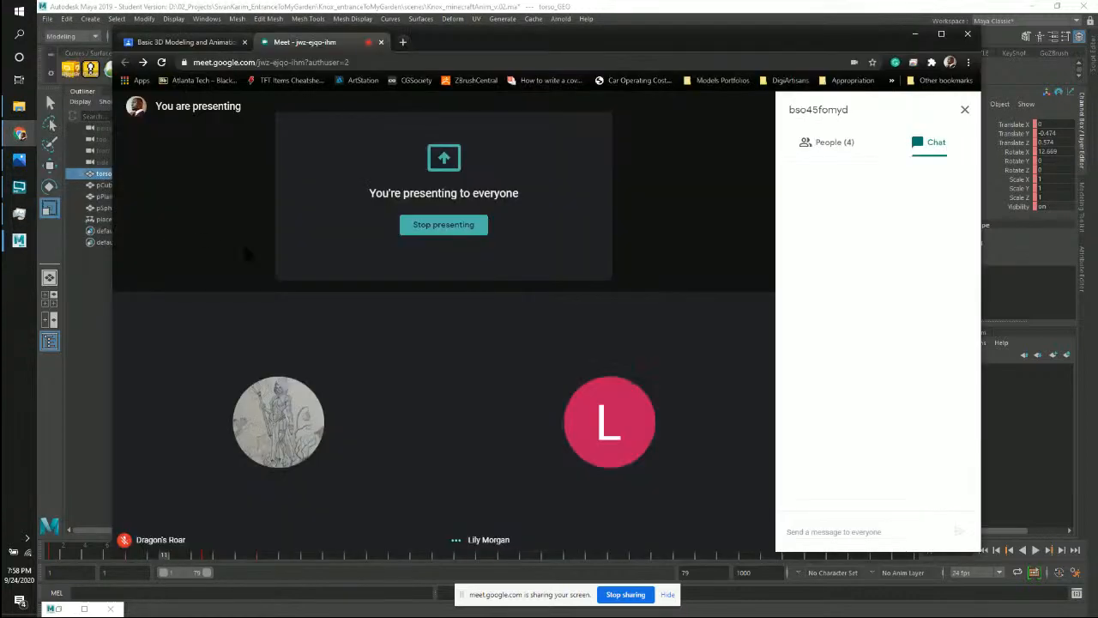
click(697, 525)
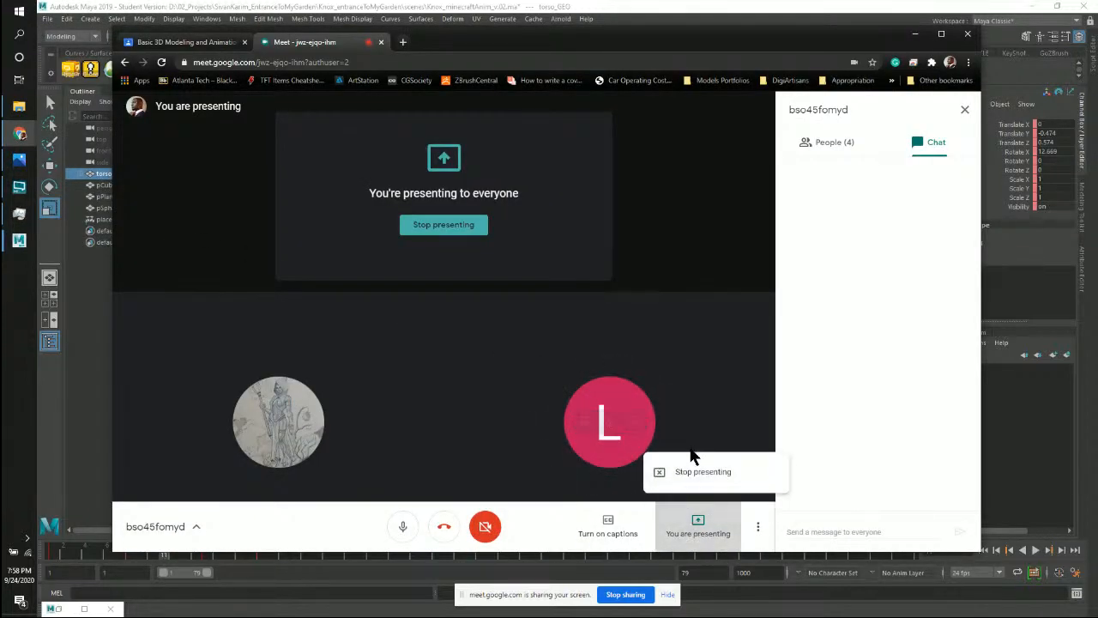
click(699, 471)
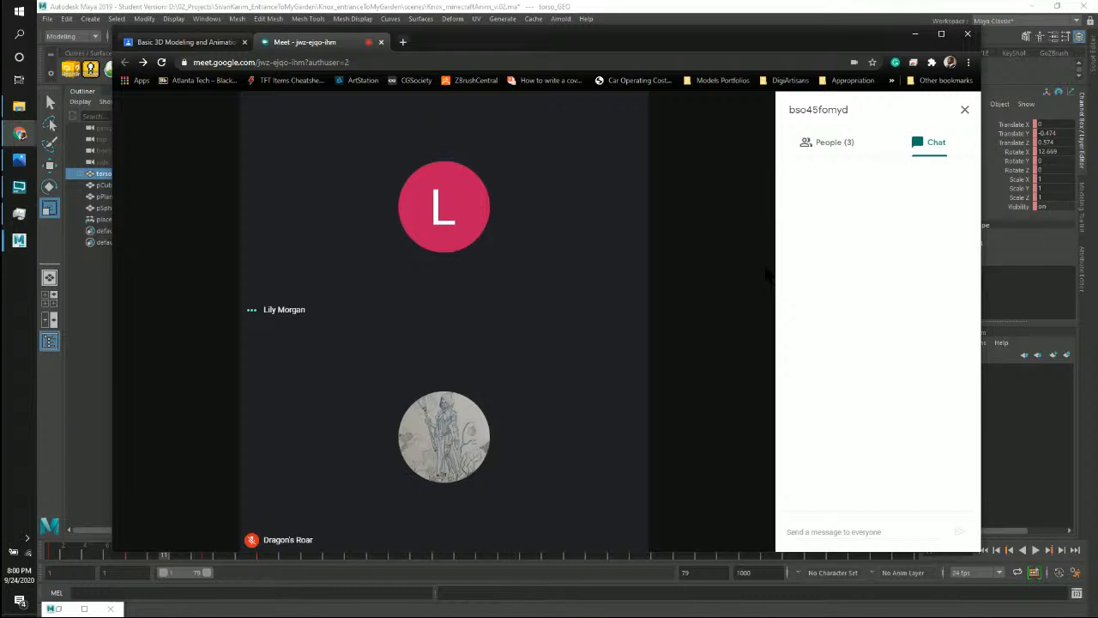
Present the entire screen in the Google Meet call and minimize Chrome to return to Maya.
drag(627, 40, 660, 38)
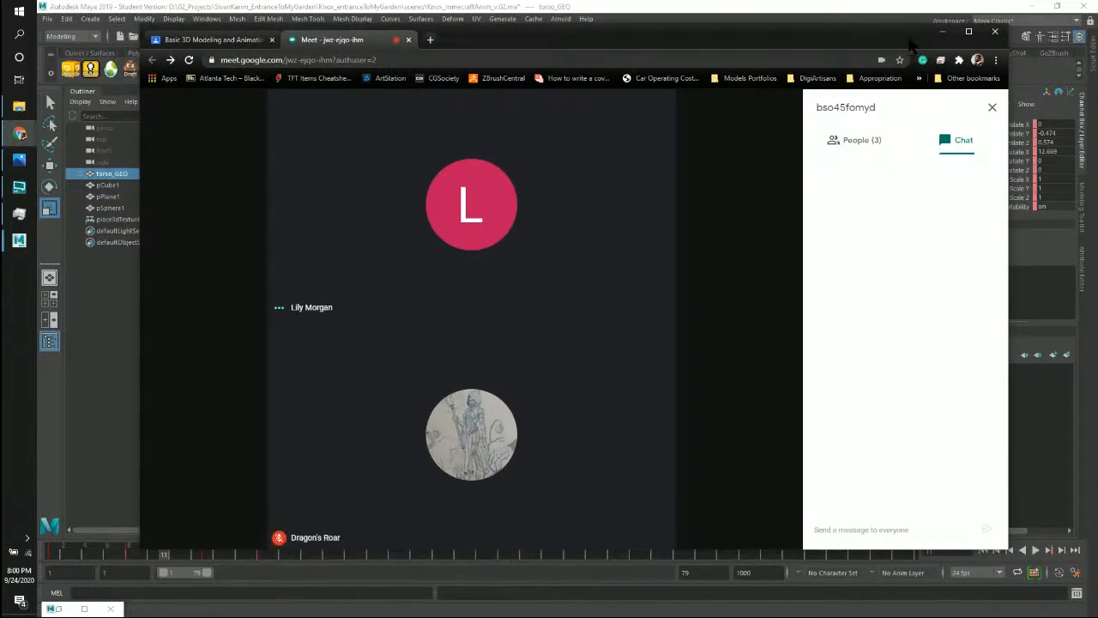
drag(912, 45, 898, 44)
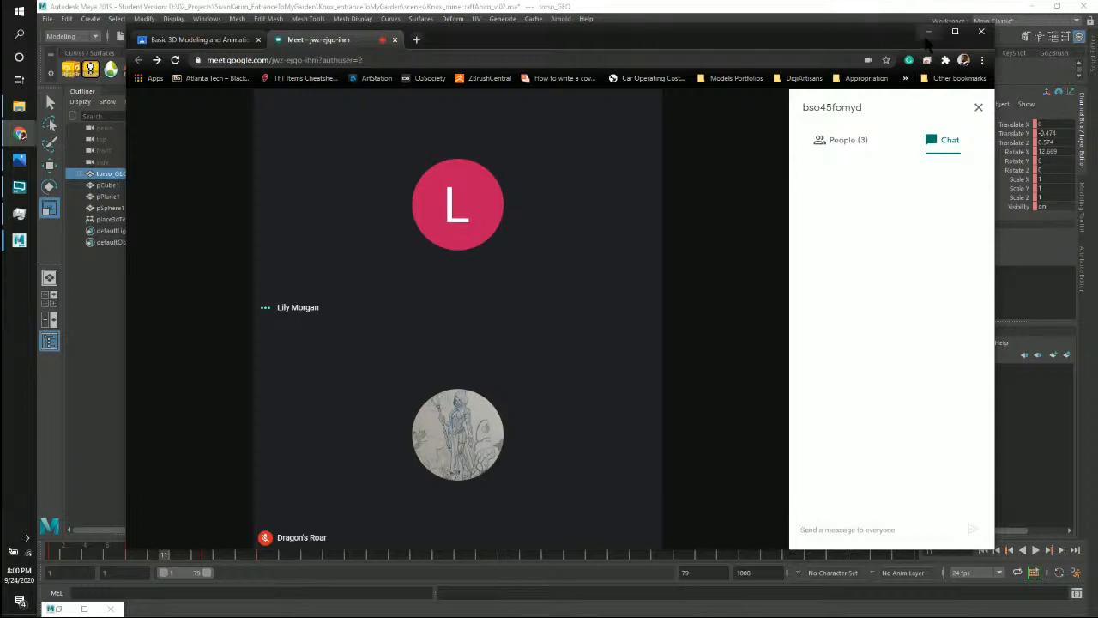
mouse_move(681, 407)
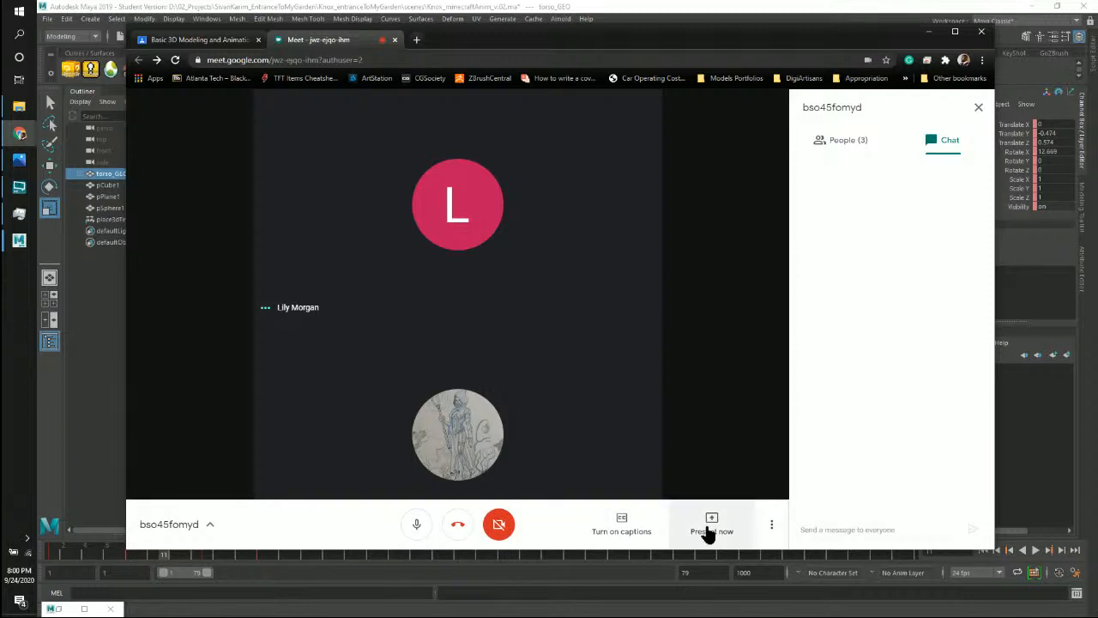
click(705, 514)
click(678, 426)
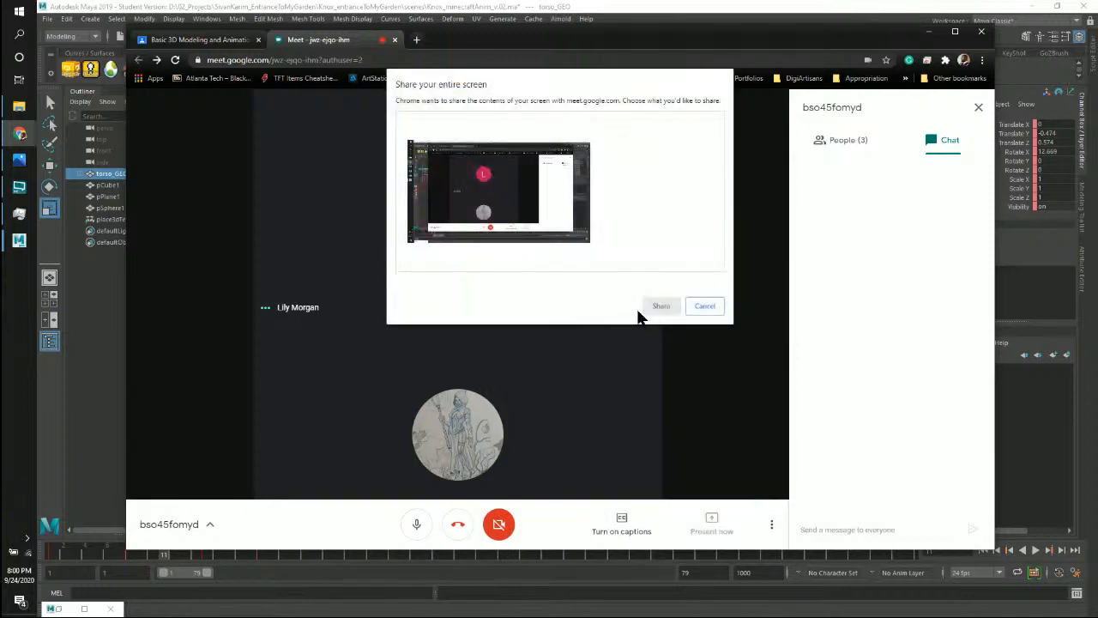
click(583, 239)
click(660, 306)
drag(870, 40, 886, 47)
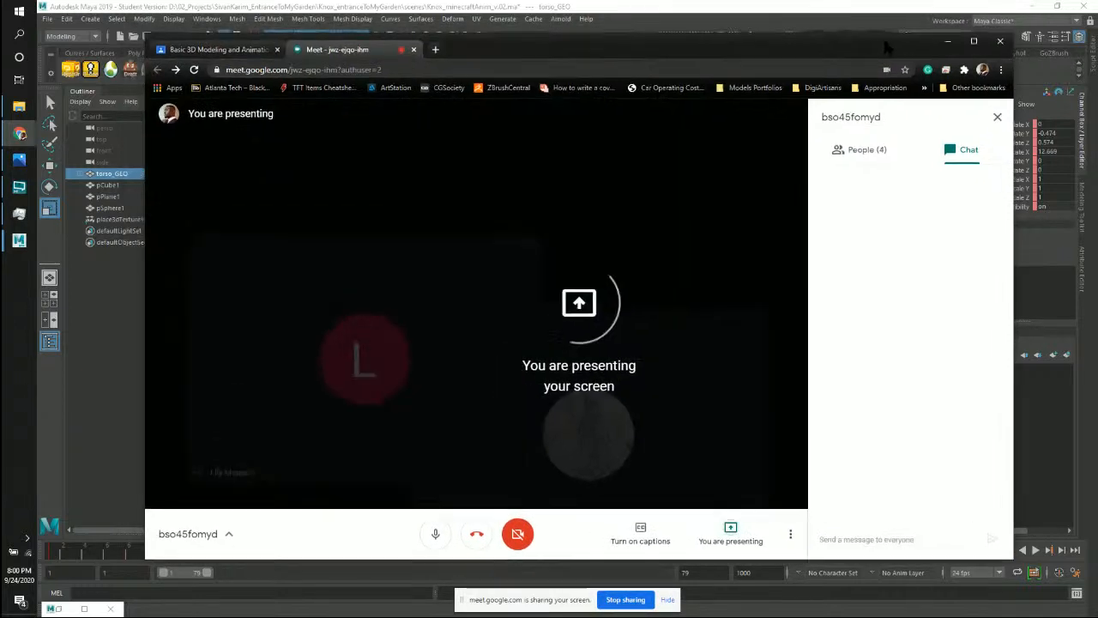
click(946, 39)
Select all objects in the scene and hide them.
alt+middle_drag(699, 204, 667, 245)
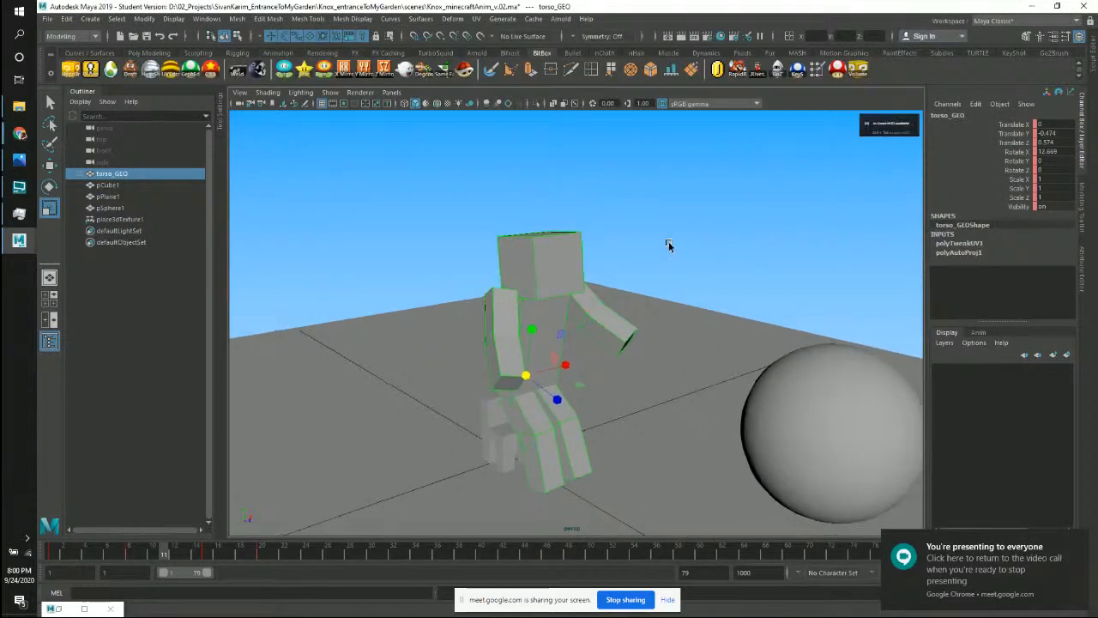
alt+right_drag(770, 341, 420, 329)
alt+drag(420, 329, 453, 320)
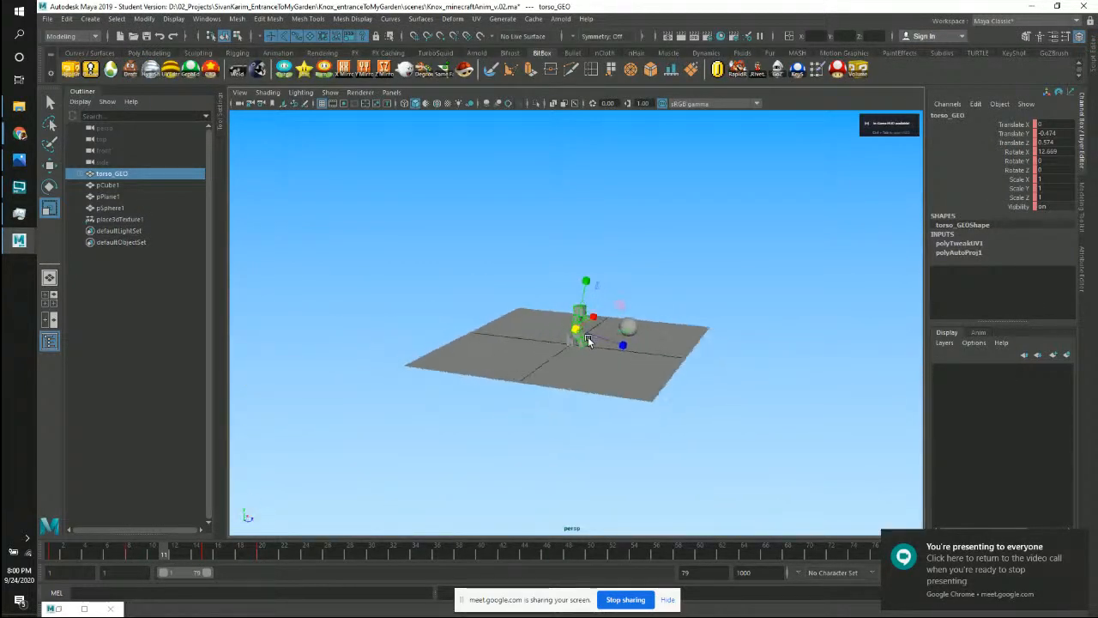
key(ctrl+shift+a)
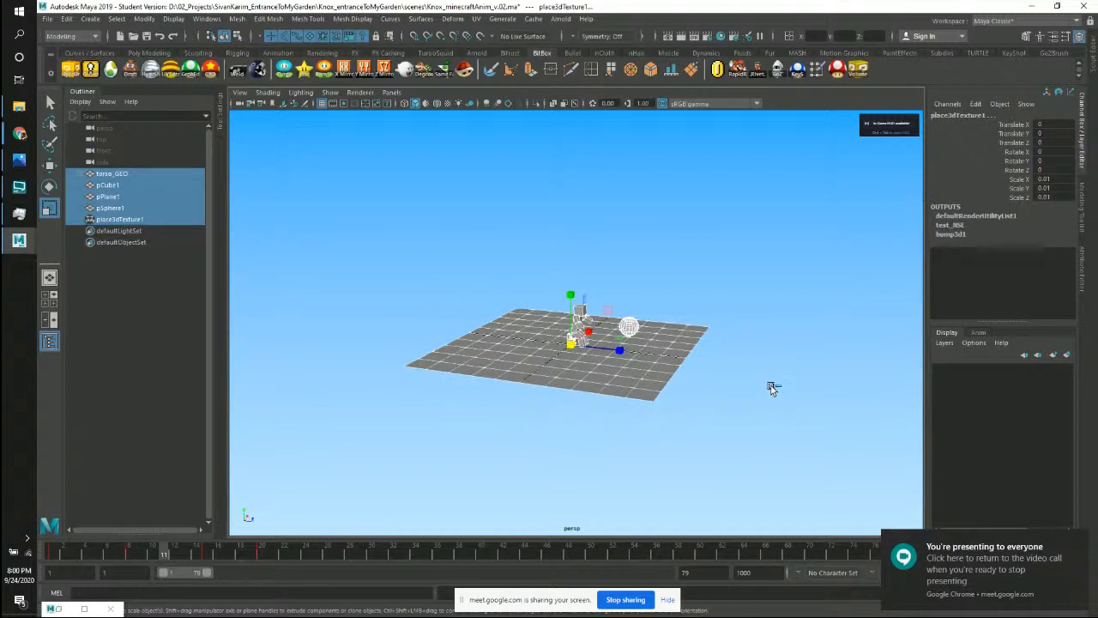
key(ctrl+h)
Create a polygon sphere and raise it above the grid to a Translate Y of about 4.48.
alt+right_drag(489, 343, 581, 360)
alt+middle_drag(581, 360, 527, 295)
alt+right_drag(527, 295, 614, 326)
mouse_move(615, 327)
alt+mouse_down()
mouse_move(671, 307)
mouse_move(596, 318)
alt+mouse_up()
shift+right_drag(595, 318, 654, 321)
mouse_move(576, 302)
alt+mouse_down()
mouse_move(516, 317)
mouse_move(566, 169)
mouse_move(692, 312)
mouse_move(625, 346)
mouse_move(543, 326)
mouse_move(507, 283)
mouse_move(643, 321)
mouse_move(606, 326)
mouse_move(576, 299)
mouse_move(588, 300)
alt+mouse_up()
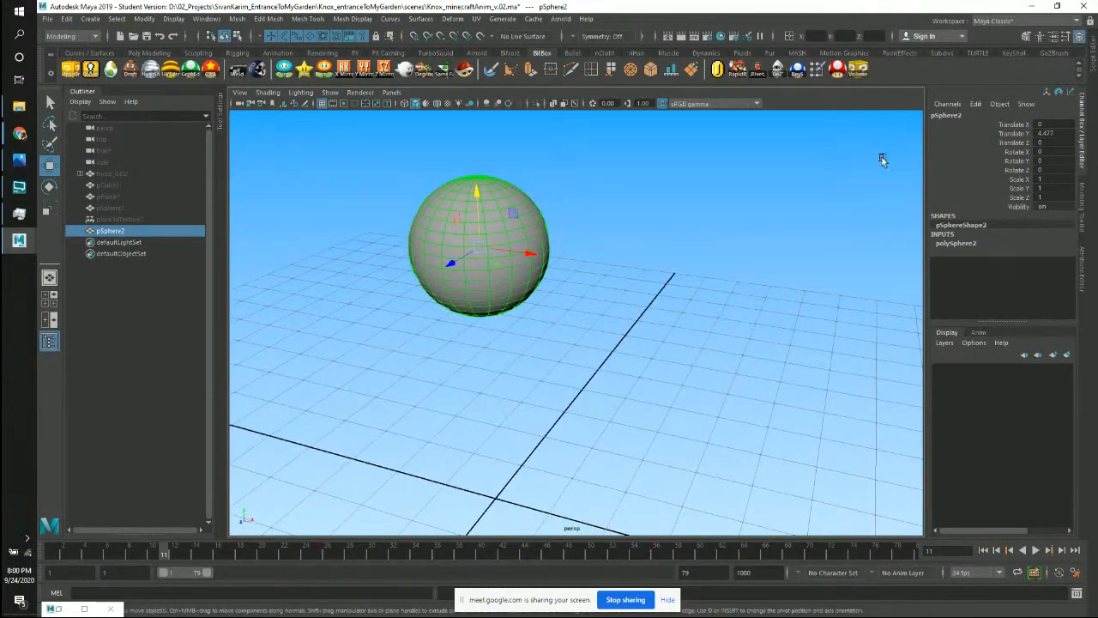
Rename the new sphere as shinyBall_GEO and reopen its name for editing.
double_click(948, 115)
text(shi)
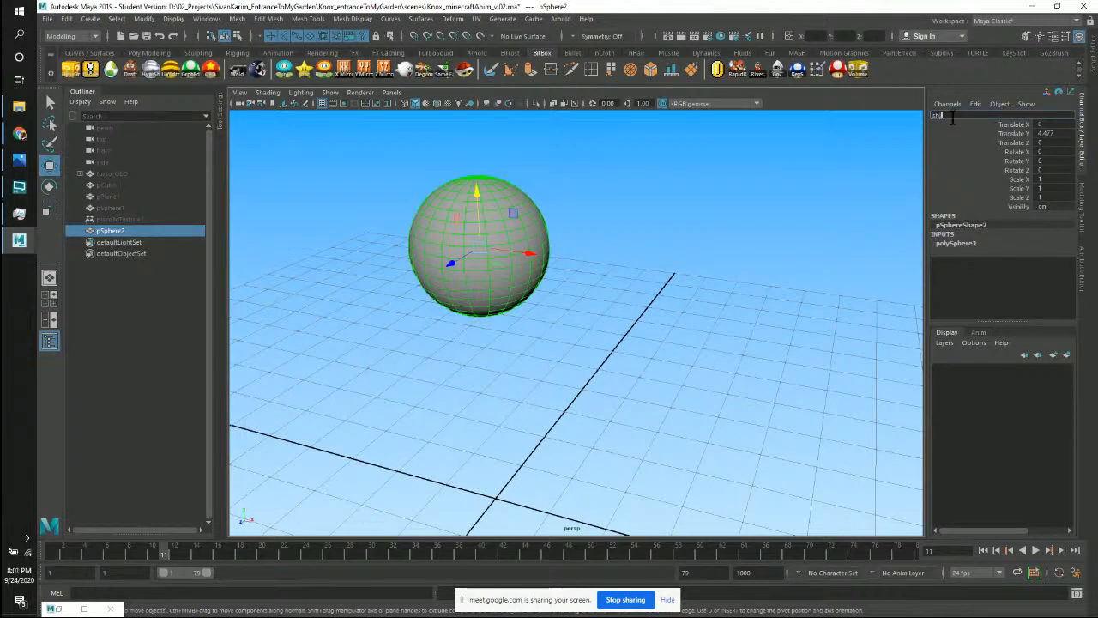
text(nyBall_GEO)
key(Return)
click(939, 116)
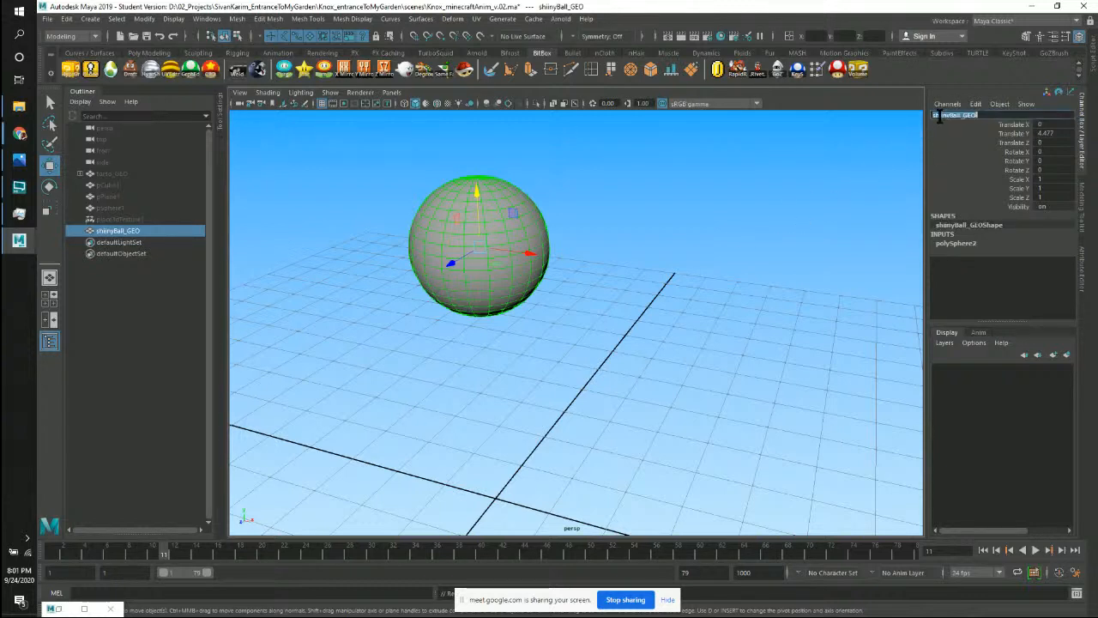
Finish the name edit without changes and examine the shinyBall_GEO sphere from several angles, both selected and deselected.
click(942, 116)
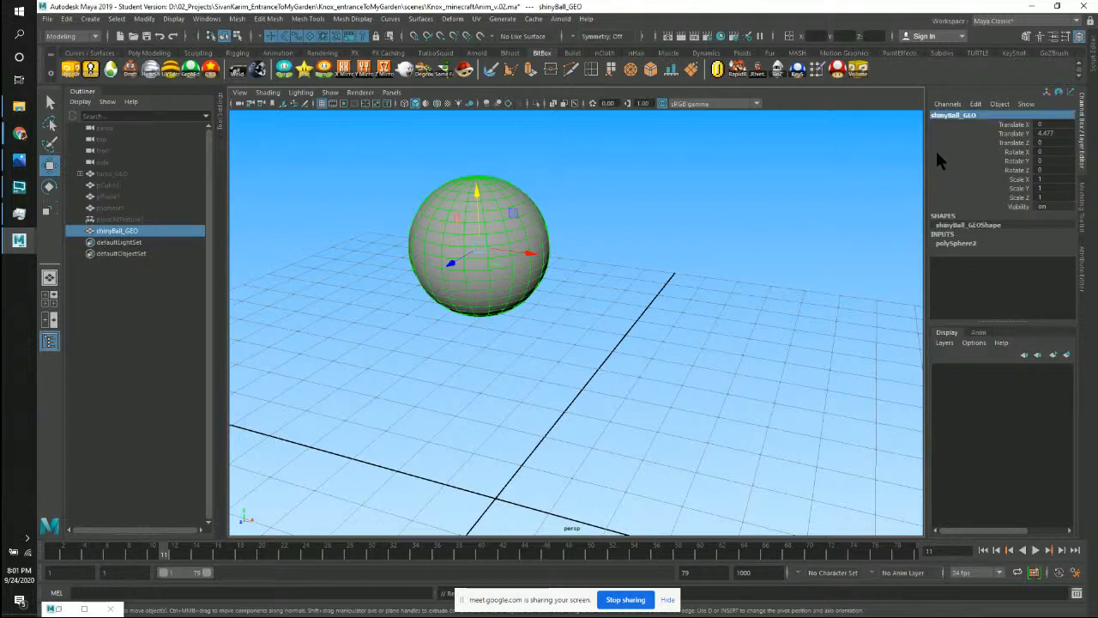
click(562, 304)
alt+right_drag(563, 304, 514, 287)
alt+middle_drag(515, 288, 586, 284)
alt+right_drag(586, 284, 655, 331)
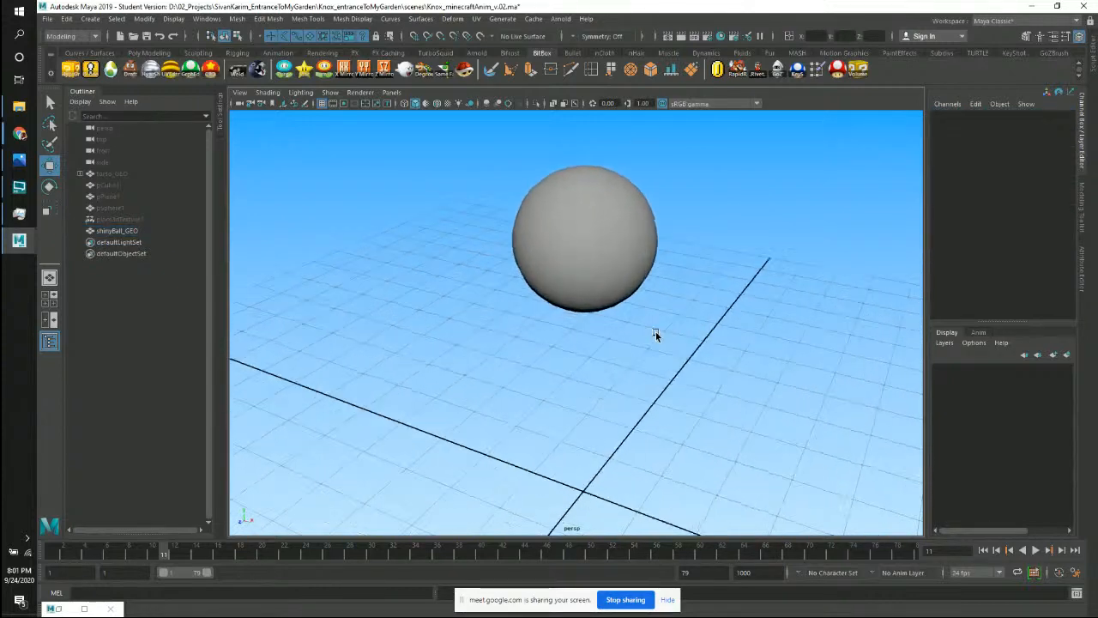
alt+drag(656, 331, 554, 262)
click(556, 265)
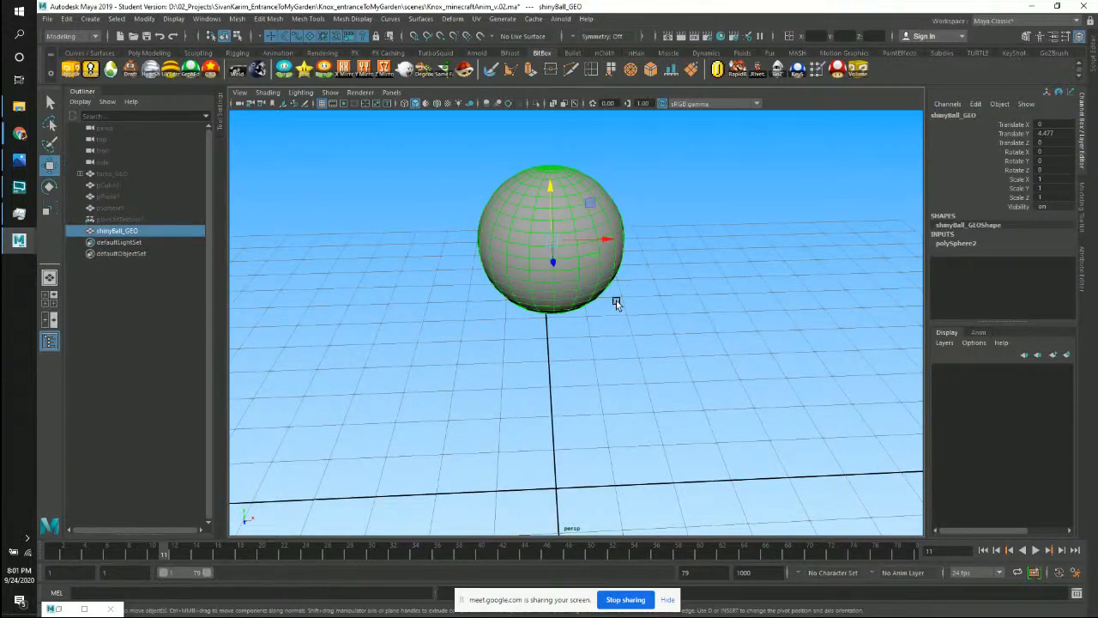
alt+drag(720, 301, 388, 230)
click(737, 287)
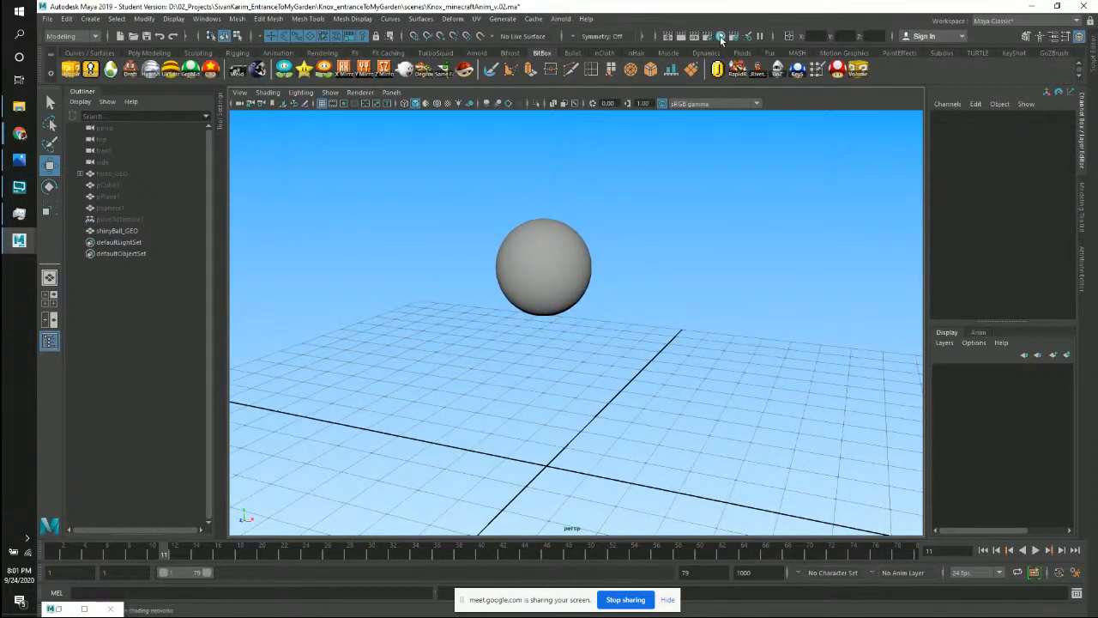
Open Hypershade, dock it beside the perspective viewport and widen the viewport's share of the layout.
click(722, 36)
drag(573, 57, 745, 94)
click(733, 236)
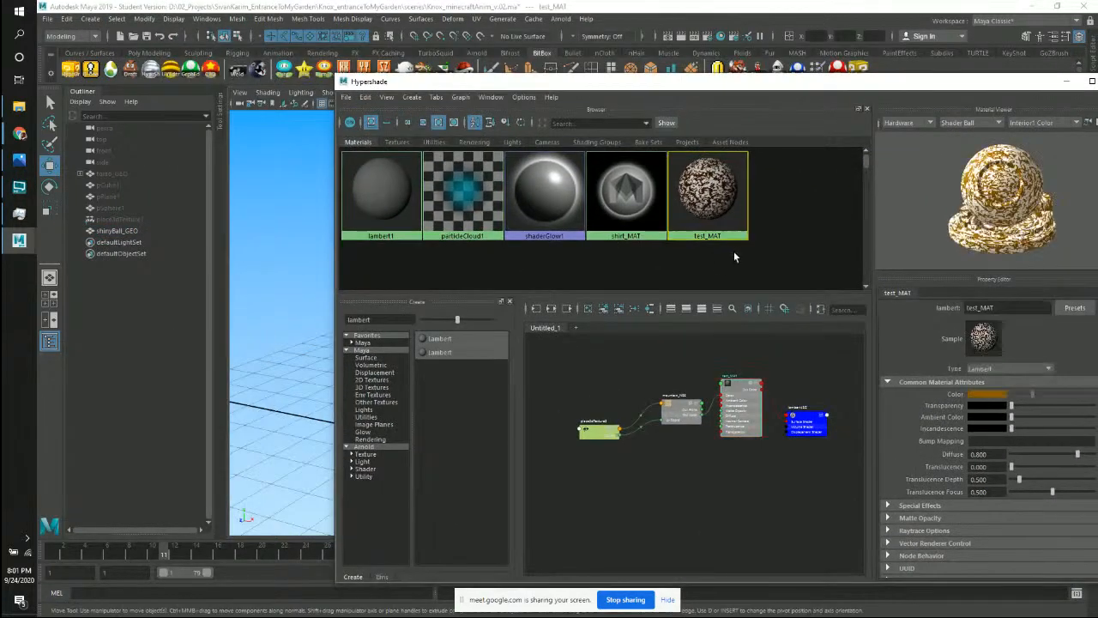
drag(669, 91, 926, 146)
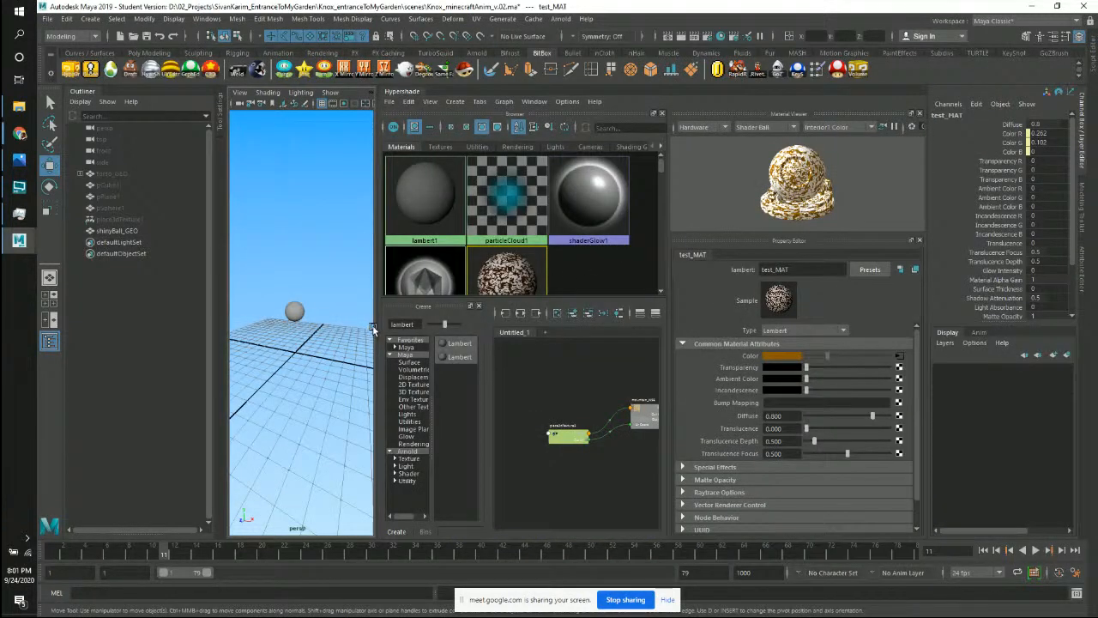
drag(378, 326, 470, 326)
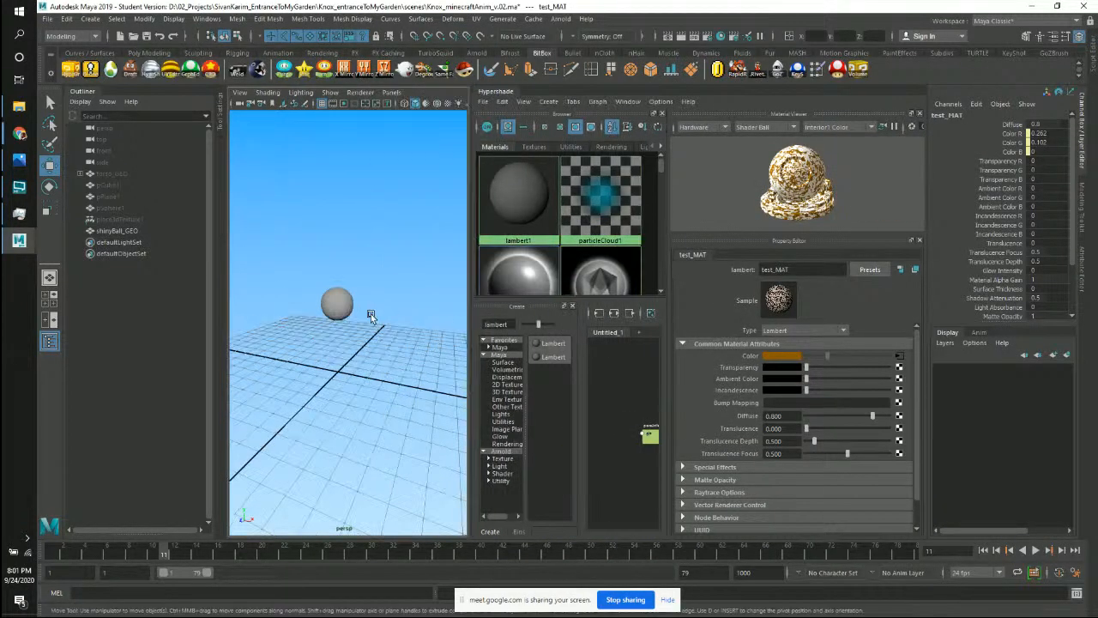
Select the shiny ball, clear the lambert filter in Hypershade's create list and browse the available shader, texture and utility nodes.
scroll(373, 265, up, 8)
alt+drag(398, 240, 395, 339)
click(354, 264)
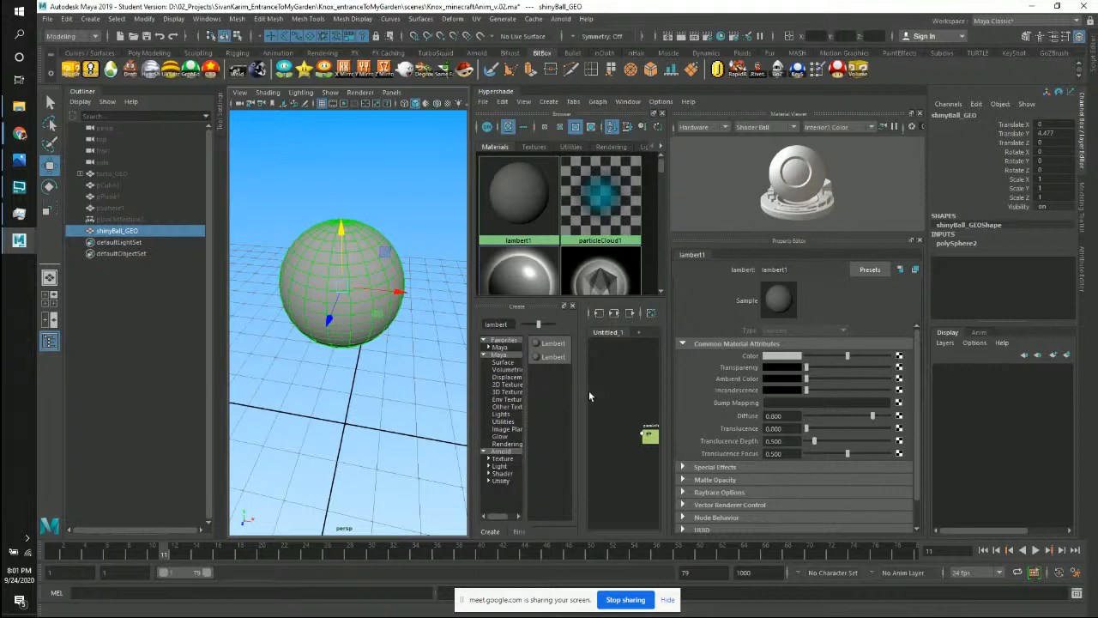
double_click(495, 324)
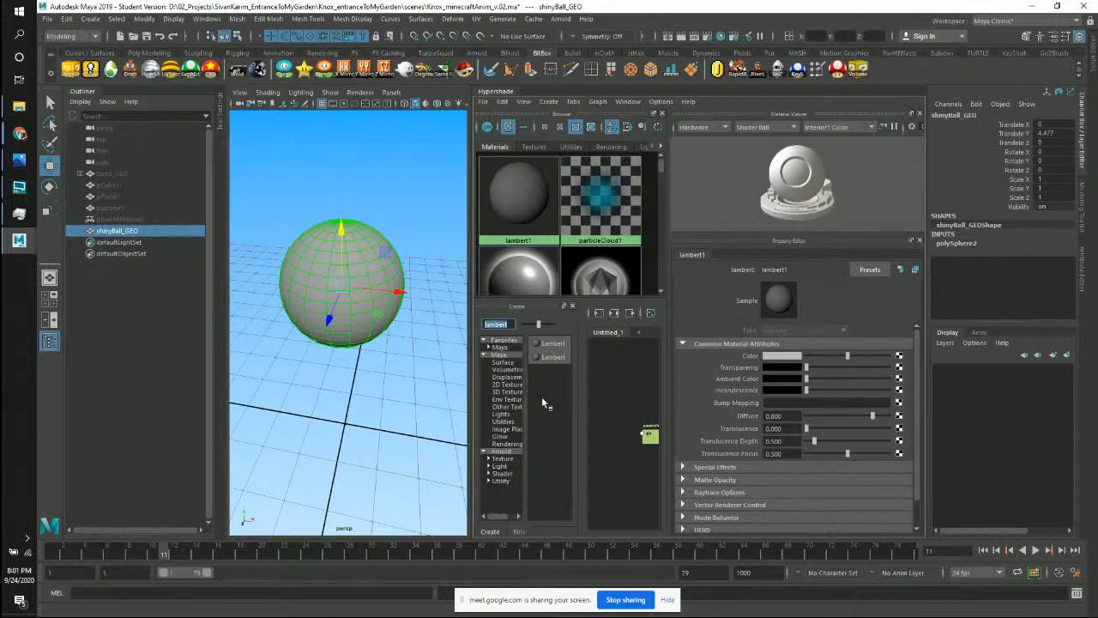
key(BackSpace)
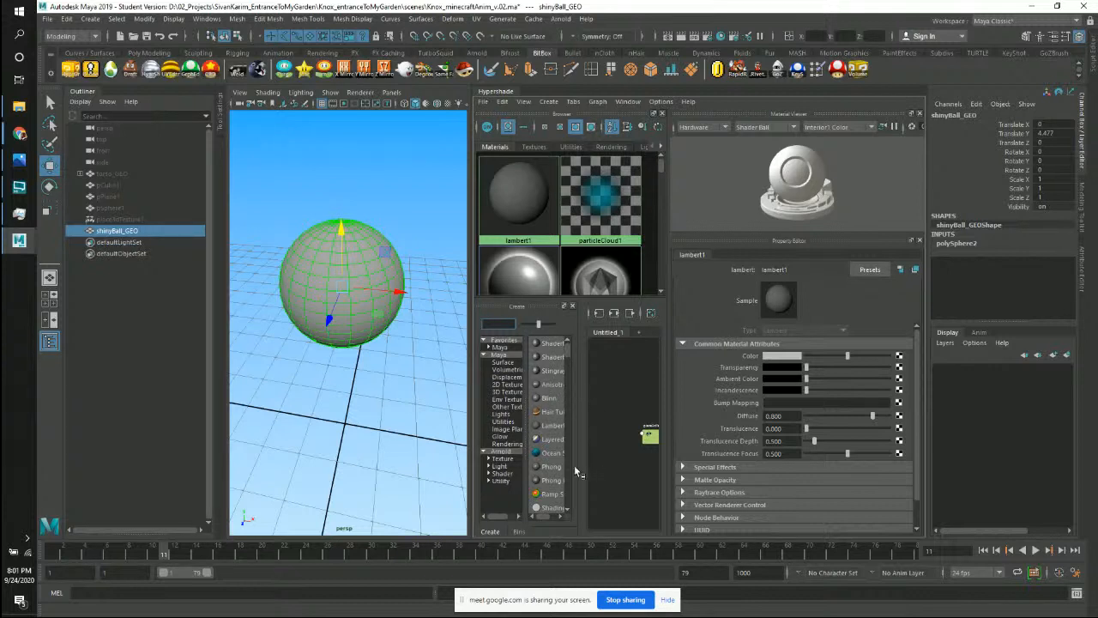
scroll(556, 450, down, 5)
scroll(556, 450, down, 5)
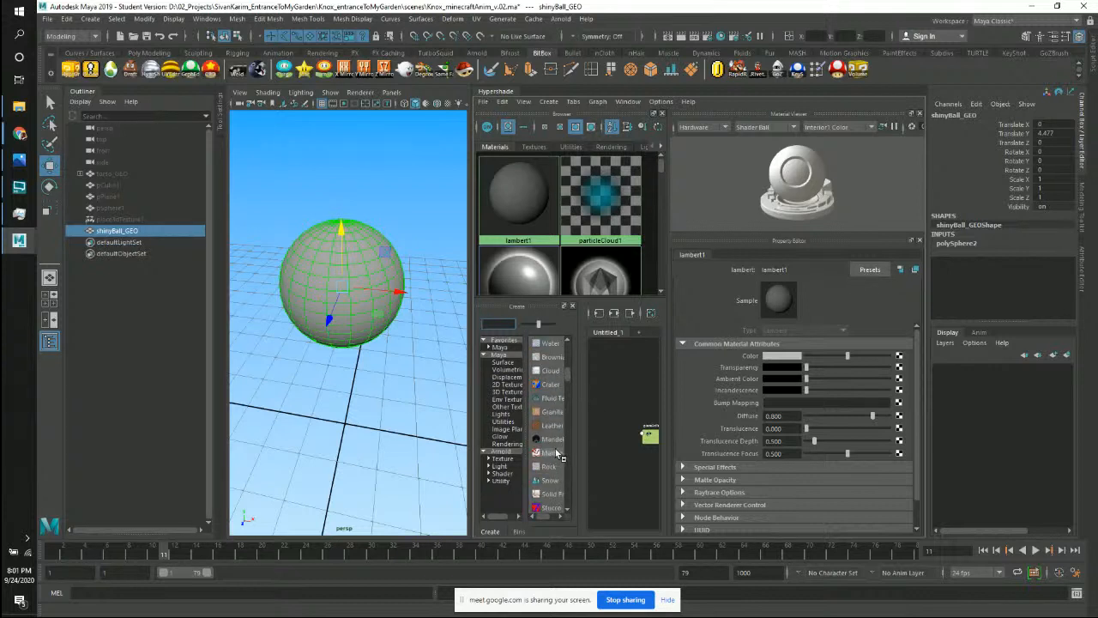
scroll(559, 464, down, 8)
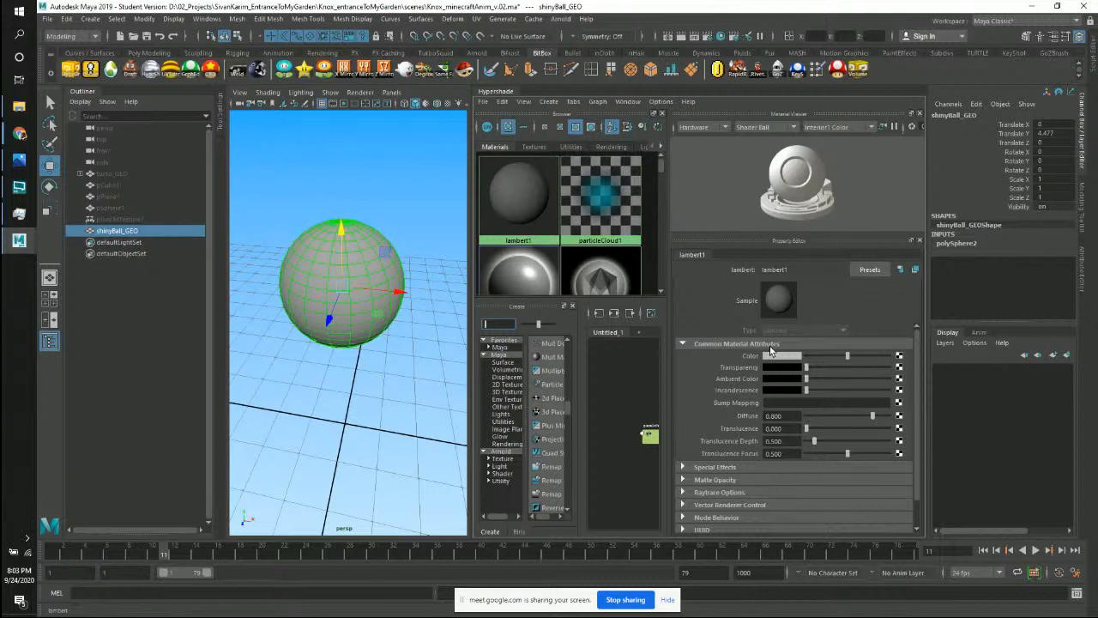
Check the Google Meet call and return to Maya with shinyBall_GEO selected.
click(419, 372)
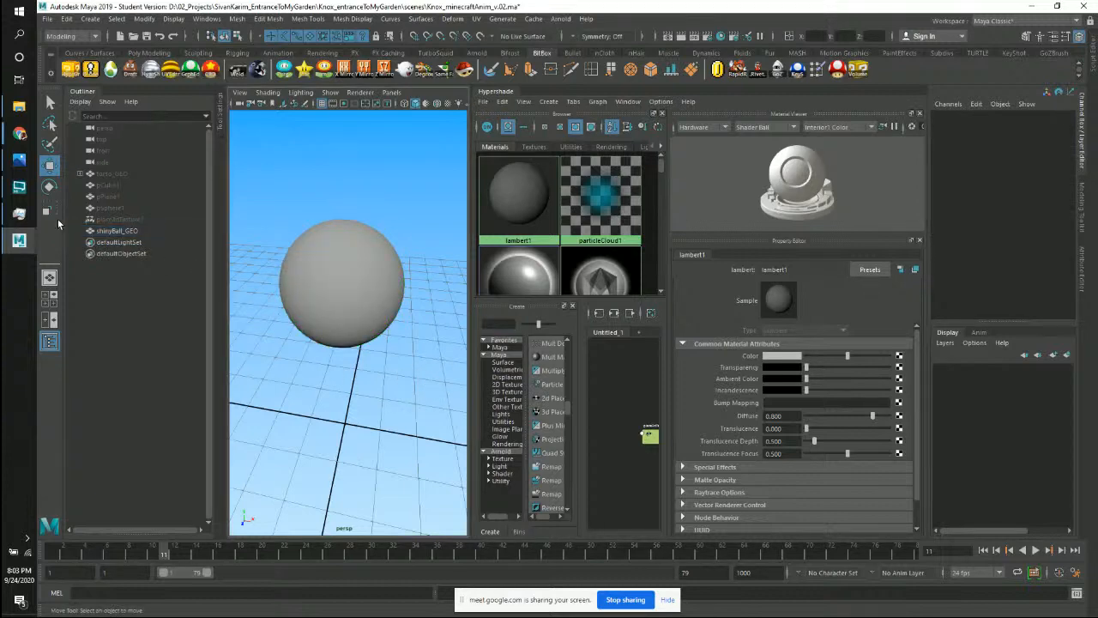
mouse_move(19, 133)
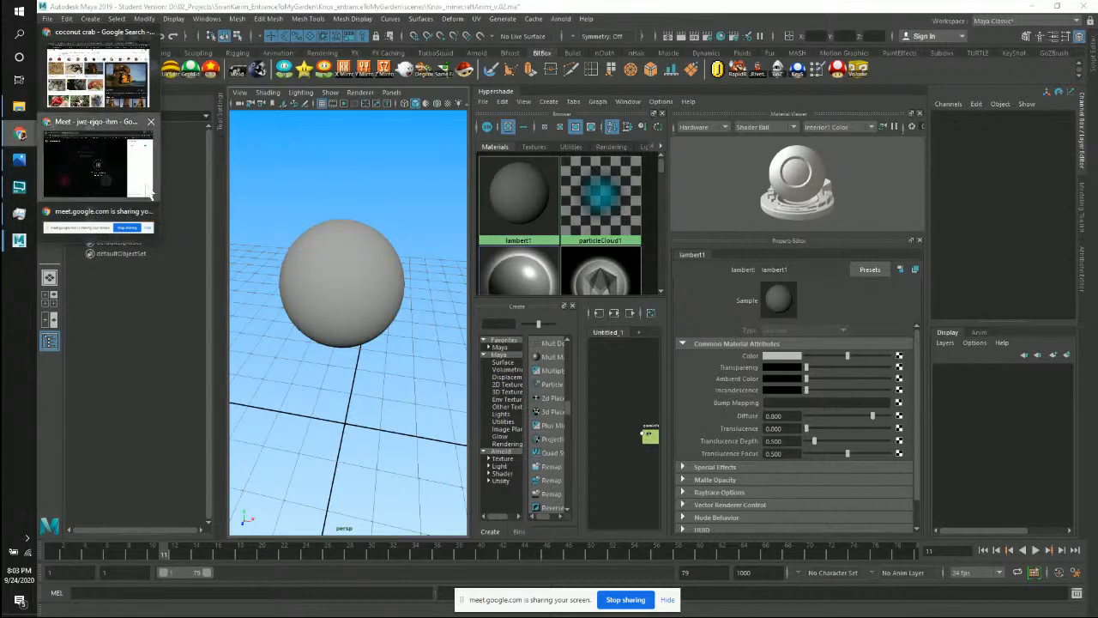
click(94, 184)
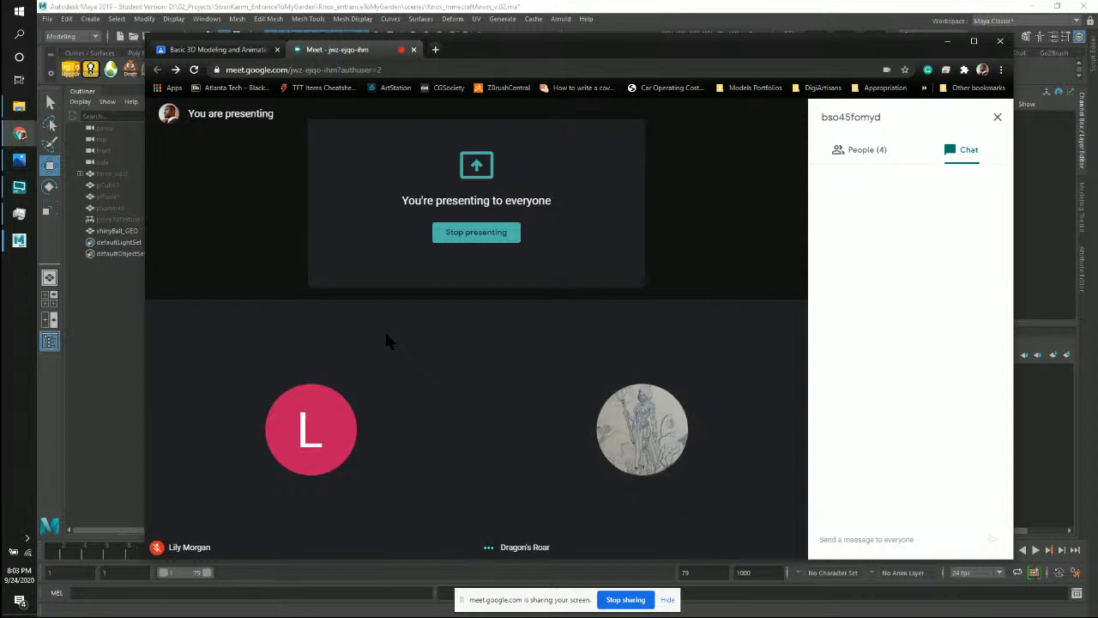
click(617, 9)
scroll(749, 412, down, 1)
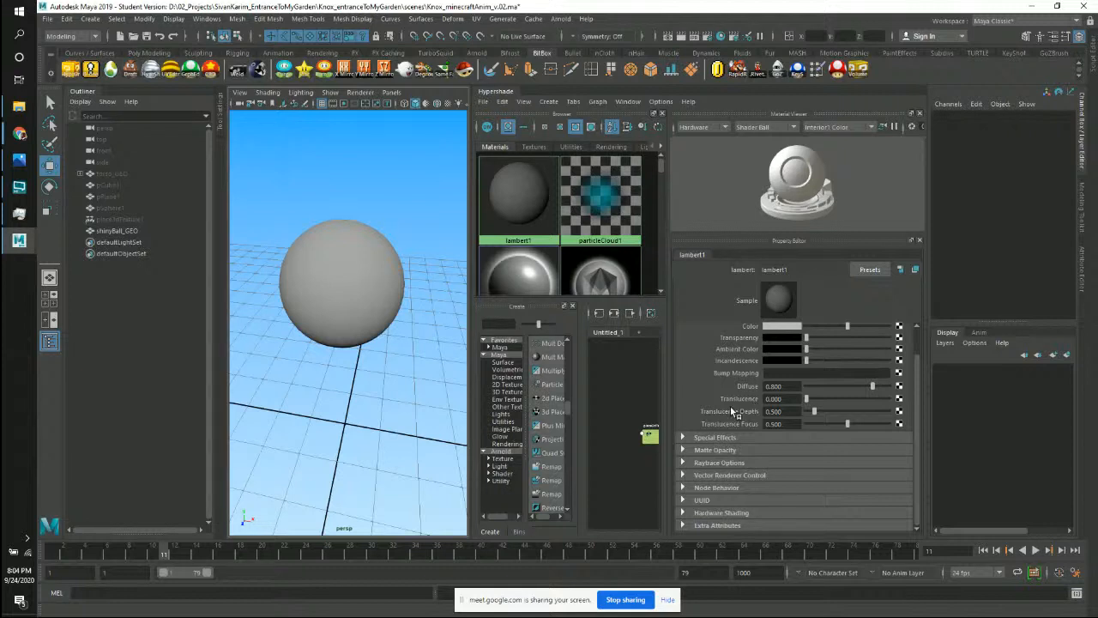
click(385, 309)
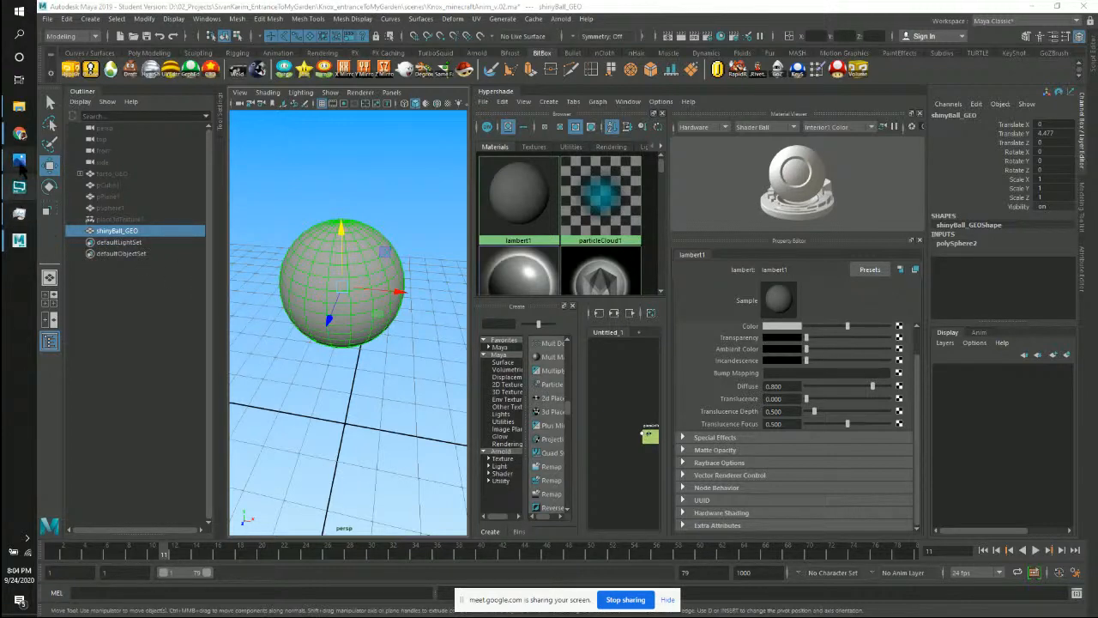
Switch to the Google Meet call and stop presenting the screen.
mouse_move(19, 133)
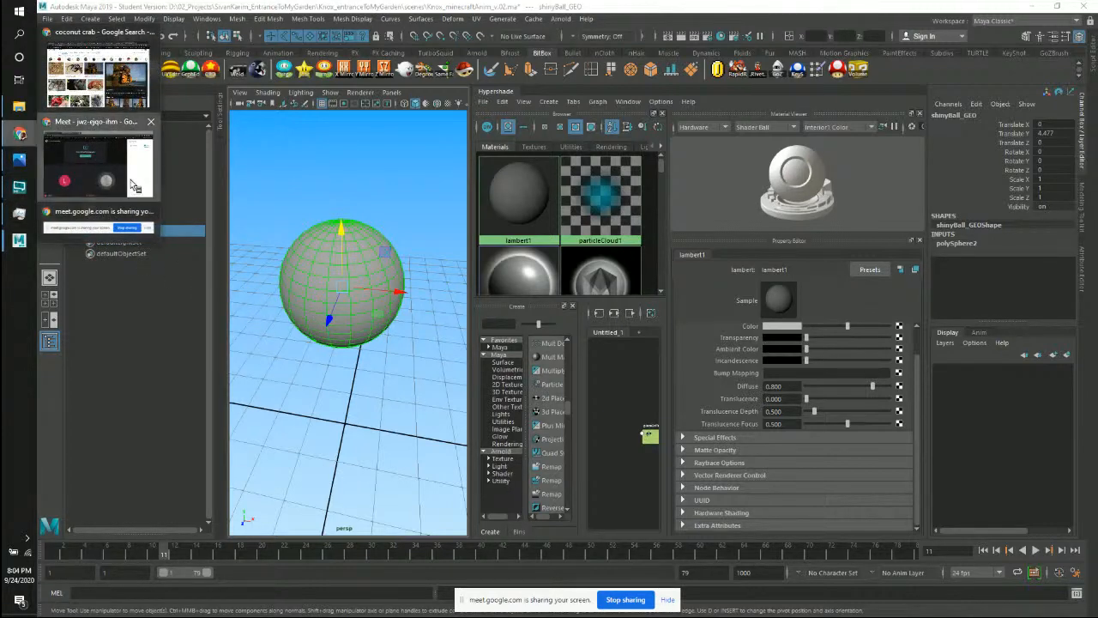
click(98, 159)
click(742, 549)
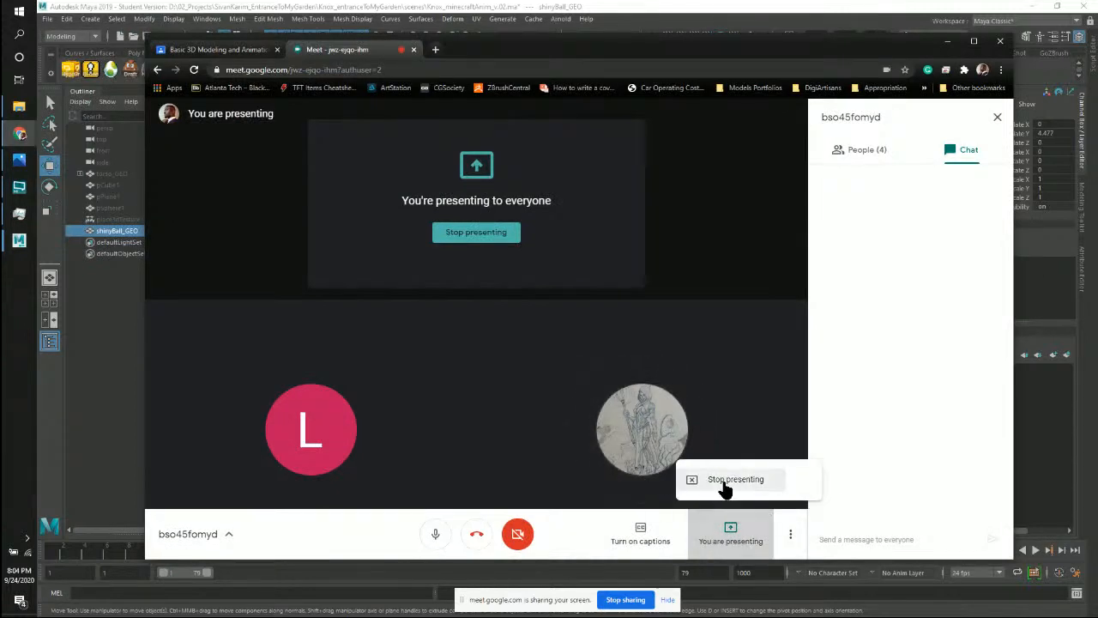
click(799, 474)
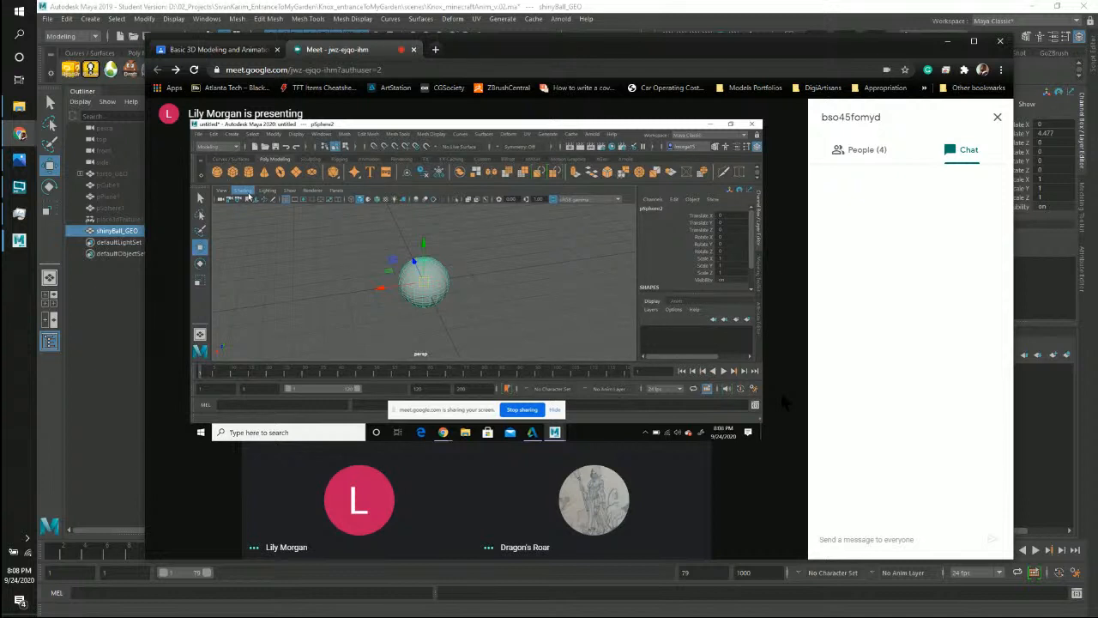
Take over as main presenter in Google Meet by sharing the entire screen, and switch back to Maya.
mouse_move(680, 350)
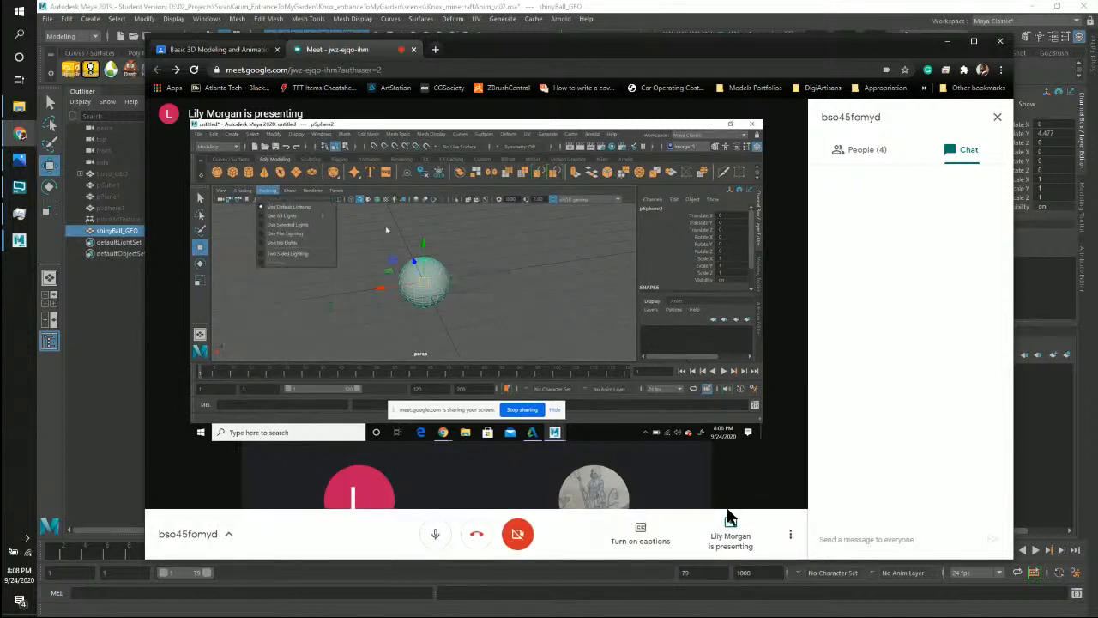
click(744, 542)
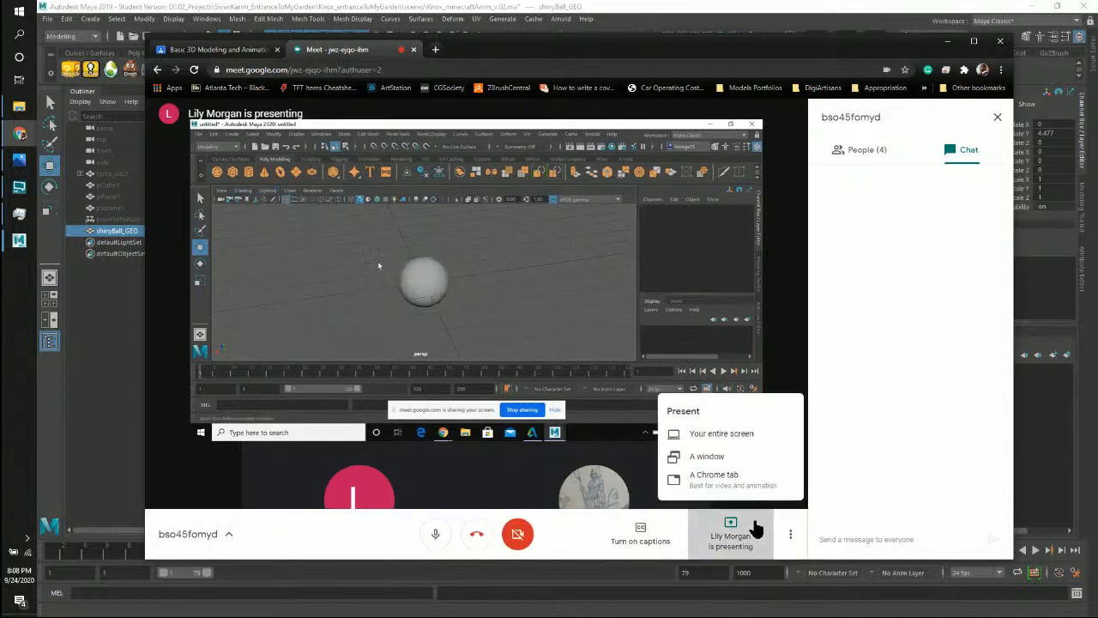
click(750, 435)
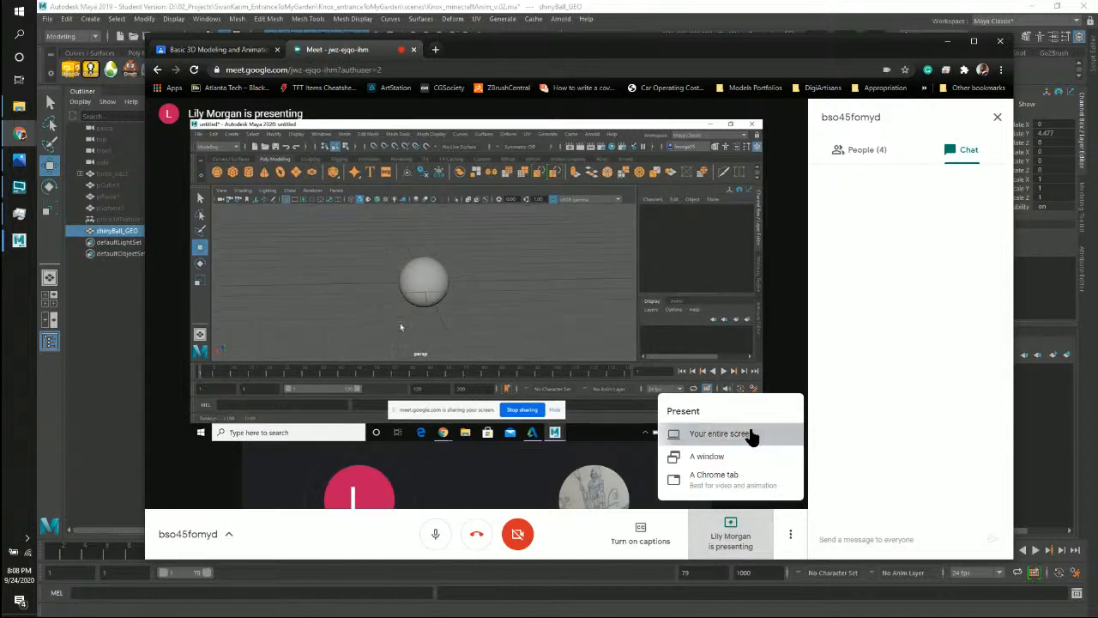
click(639, 350)
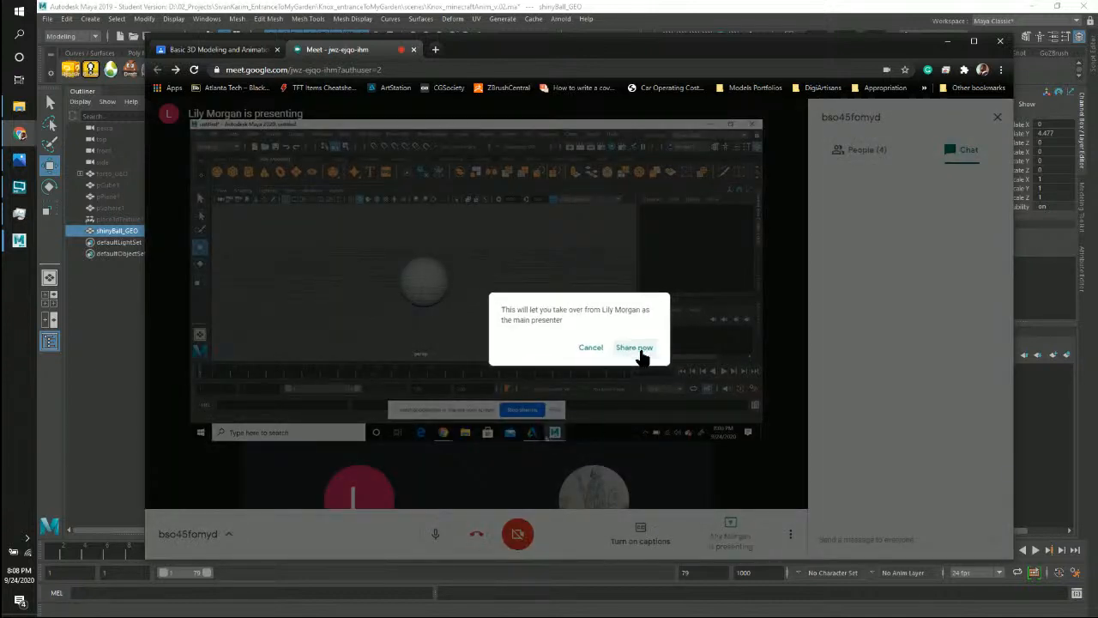
click(576, 246)
click(679, 316)
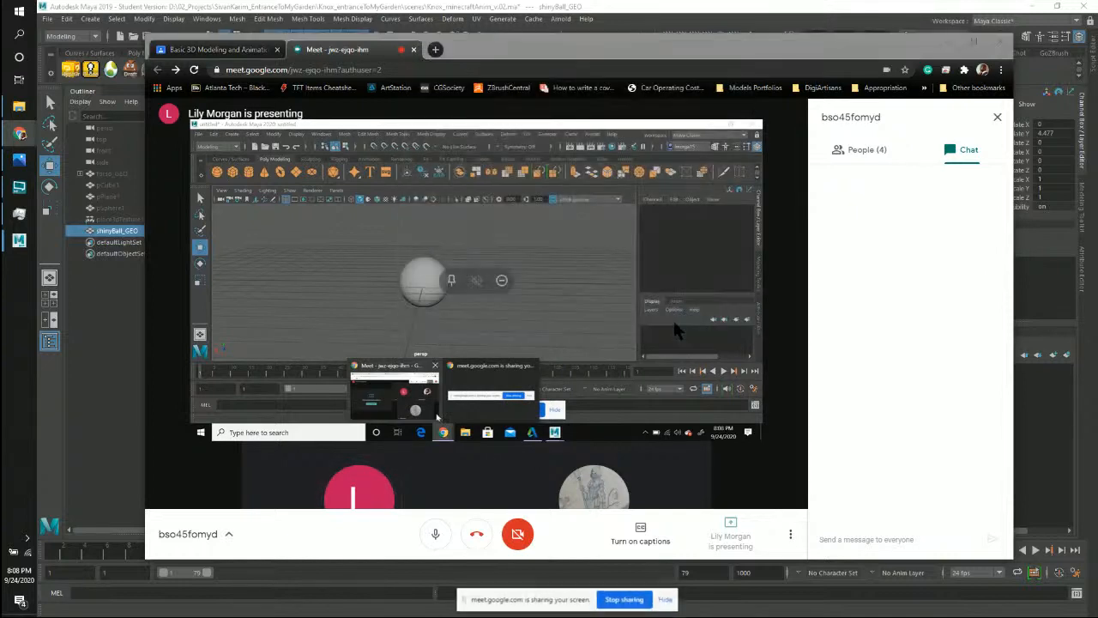
drag(699, 48, 735, 46)
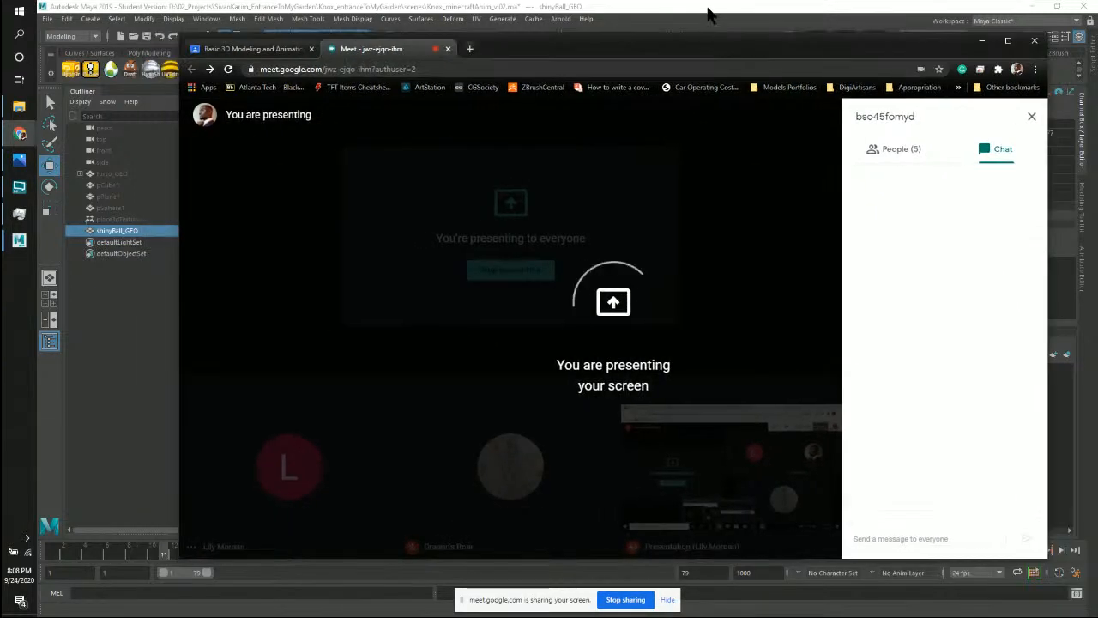
click(709, 7)
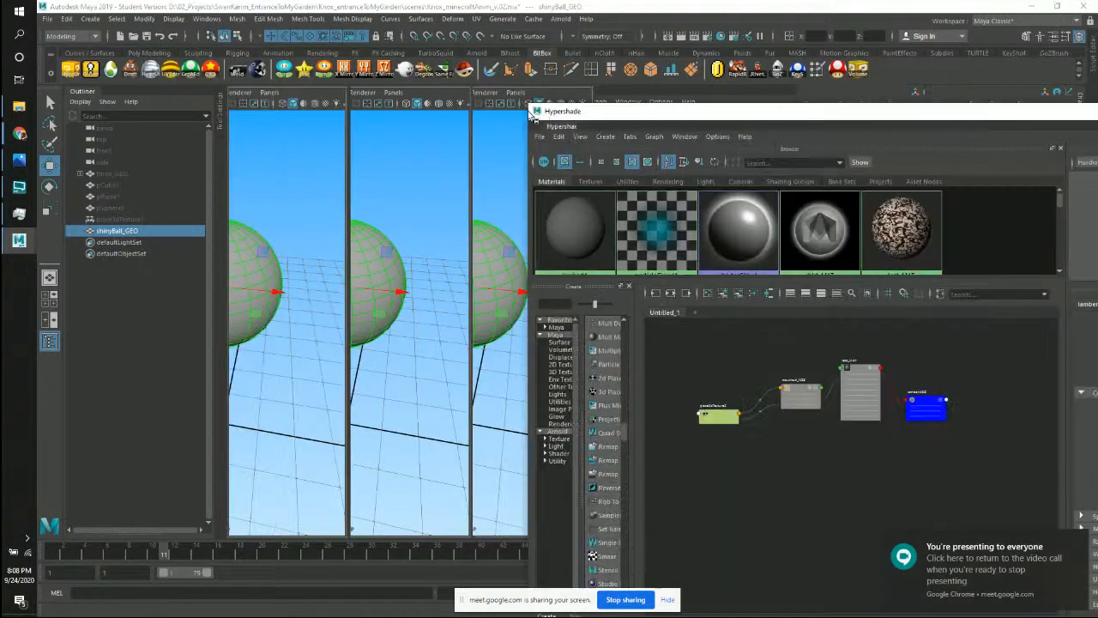
Undock and close Hypershade, leaving the whole shiny ball framed above the grid in the full viewport.
drag(702, 91, 557, 116)
drag(1017, 115, 850, 114)
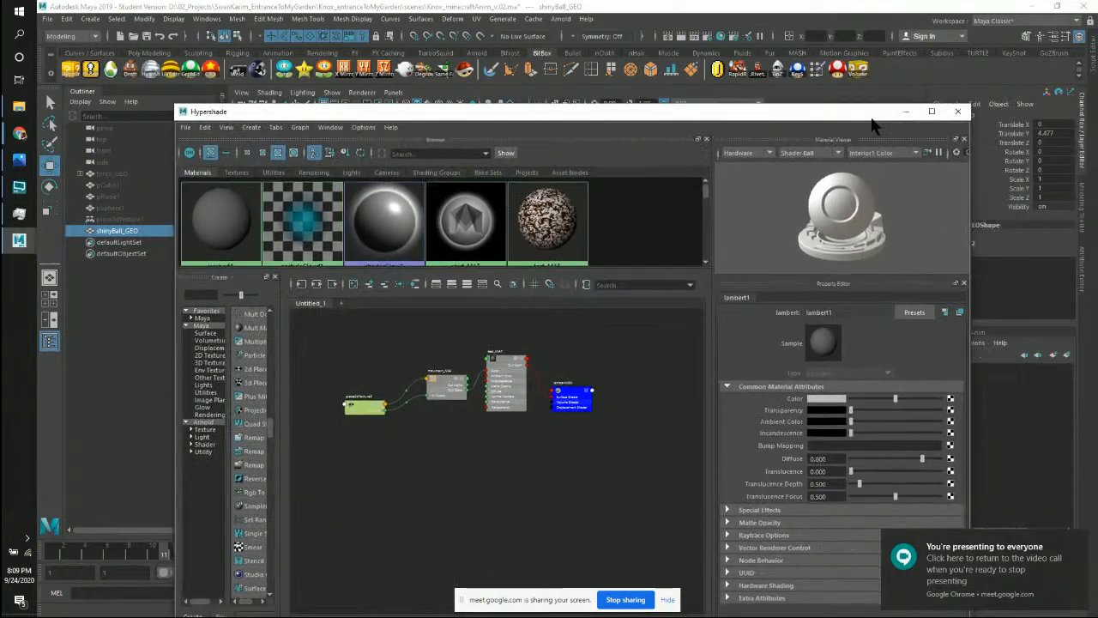
click(959, 113)
scroll(665, 291, down, 5)
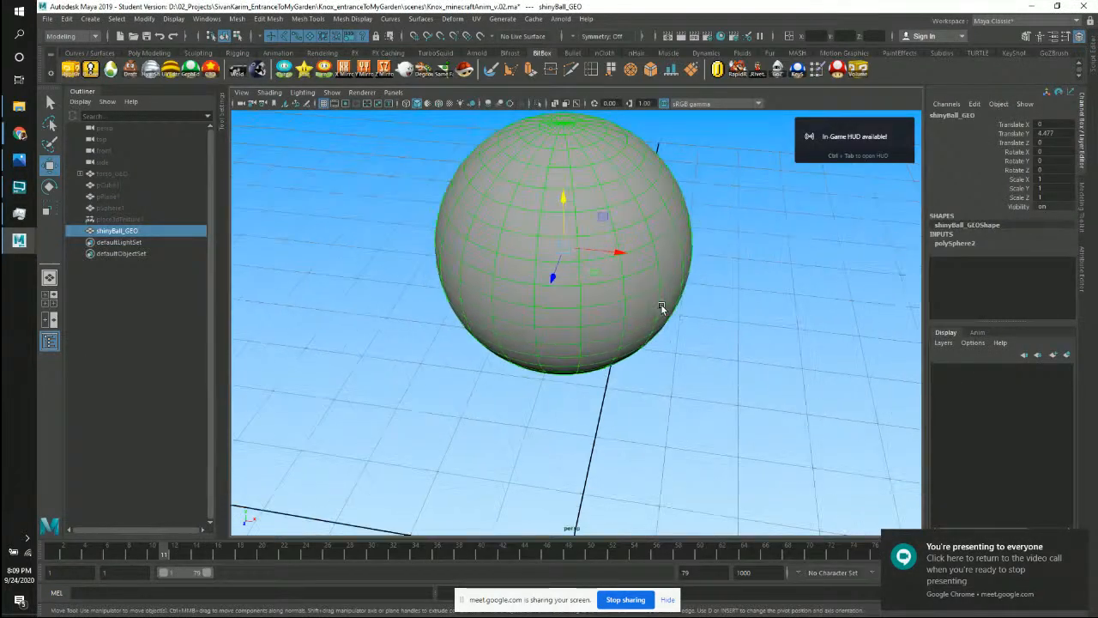
scroll(663, 320, down, 2)
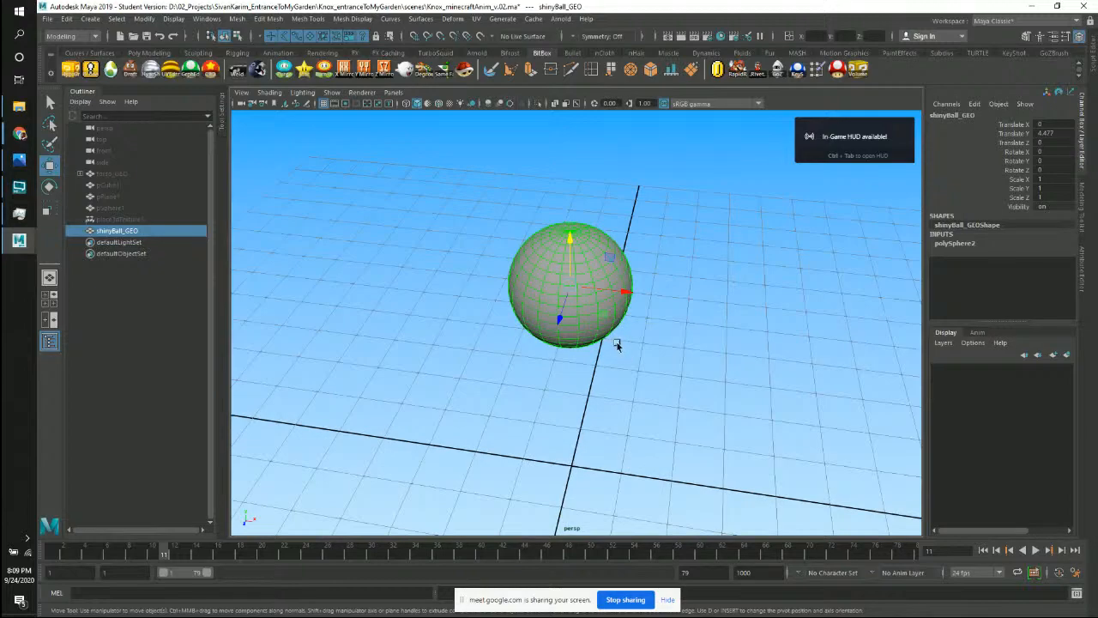
alt+drag(617, 343, 702, 212)
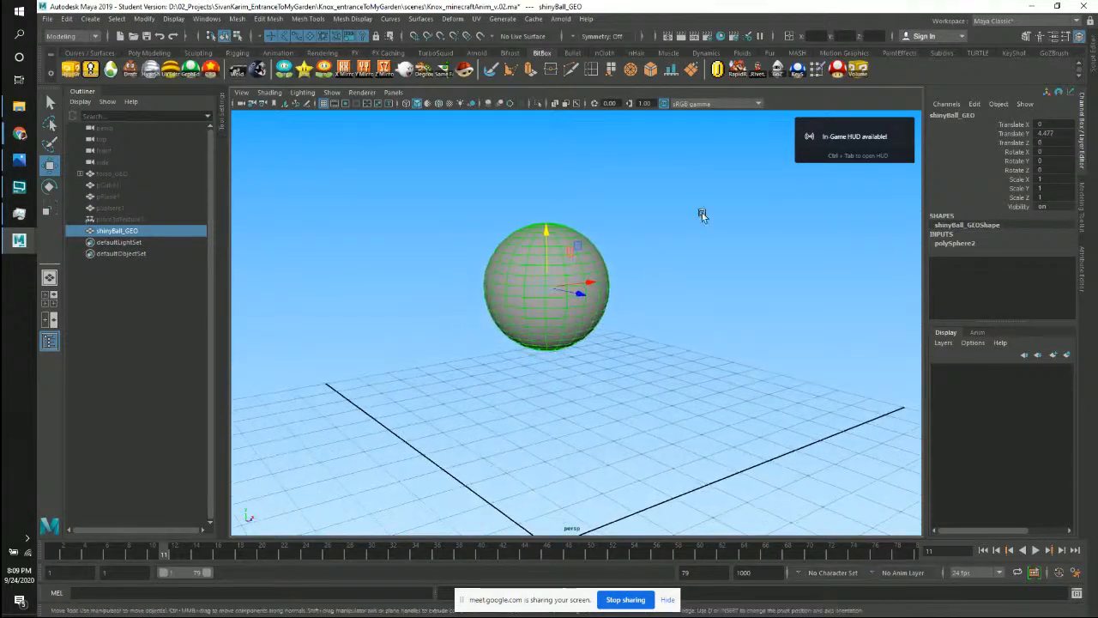
Reopen Hypershade as a floating window and place it beside the shiny ball in the viewport.
click(722, 38)
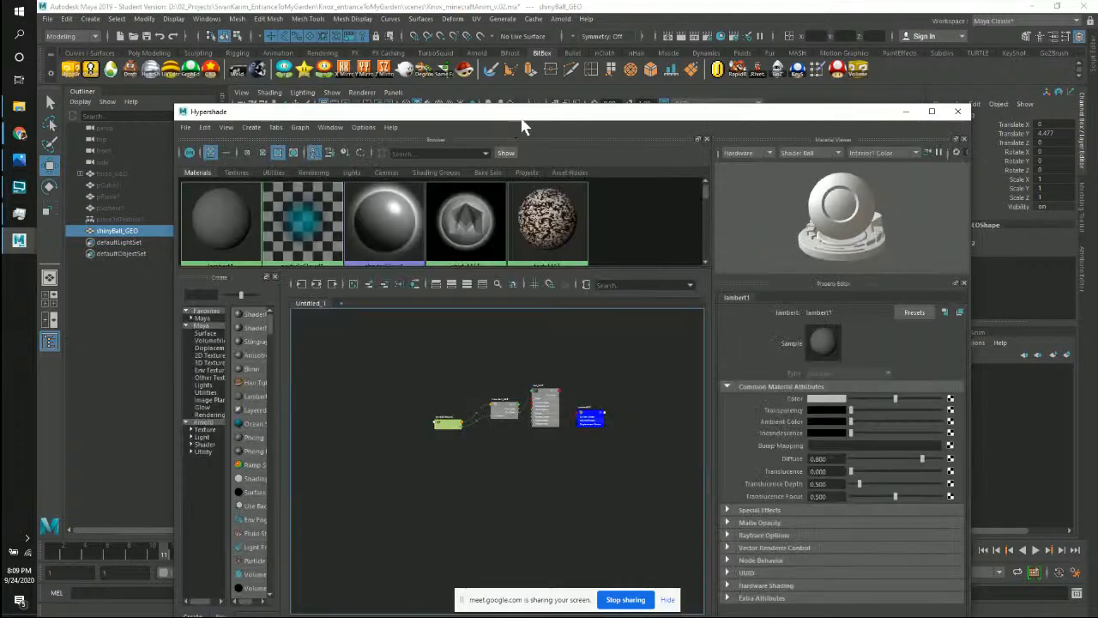
drag(521, 114, 888, 50)
alt+drag(332, 237, 490, 235)
Widen Hypershade's create list so full node names are readable and filter it for lambert.
click(569, 232)
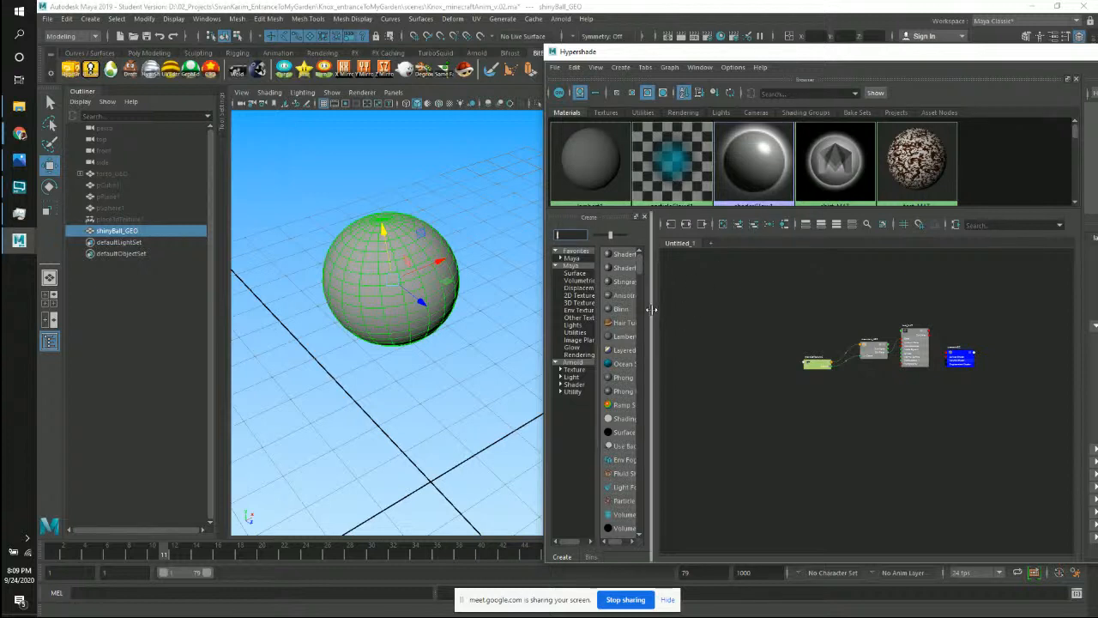
drag(652, 310, 815, 310)
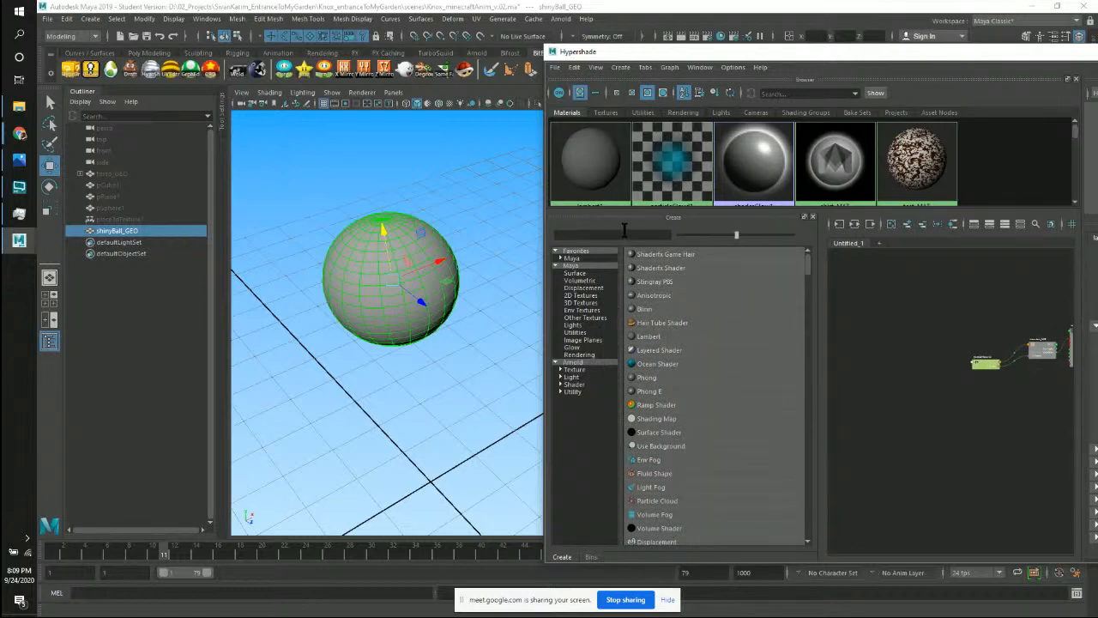
click(634, 237)
text(lambe)
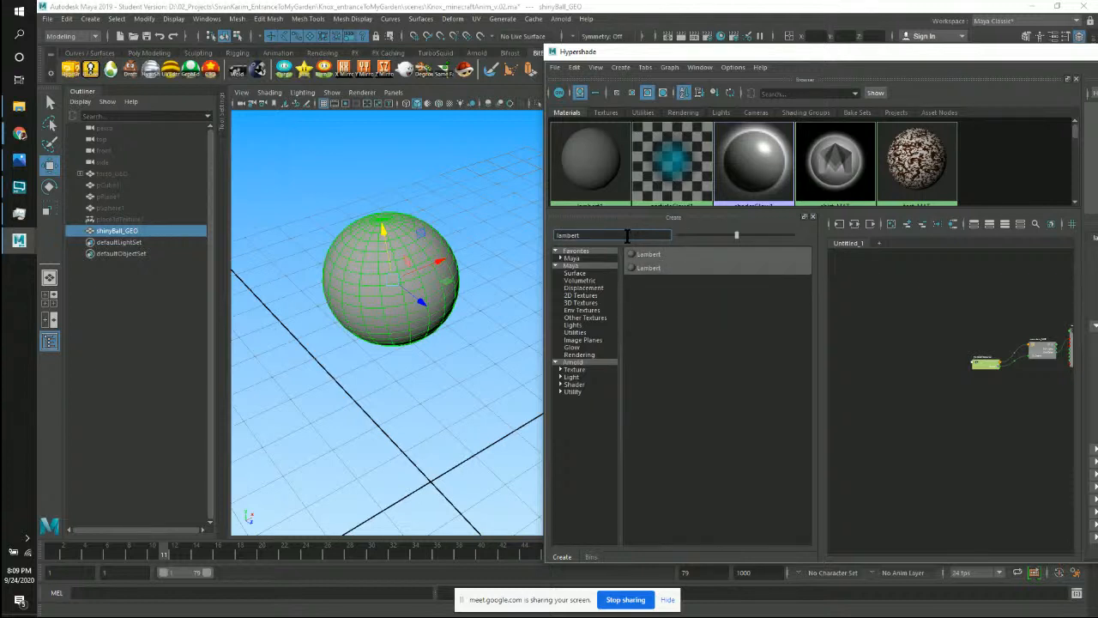
Create a Lambert material from the lambert results in Hypershade's create list.
text(rt)
click(645, 254)
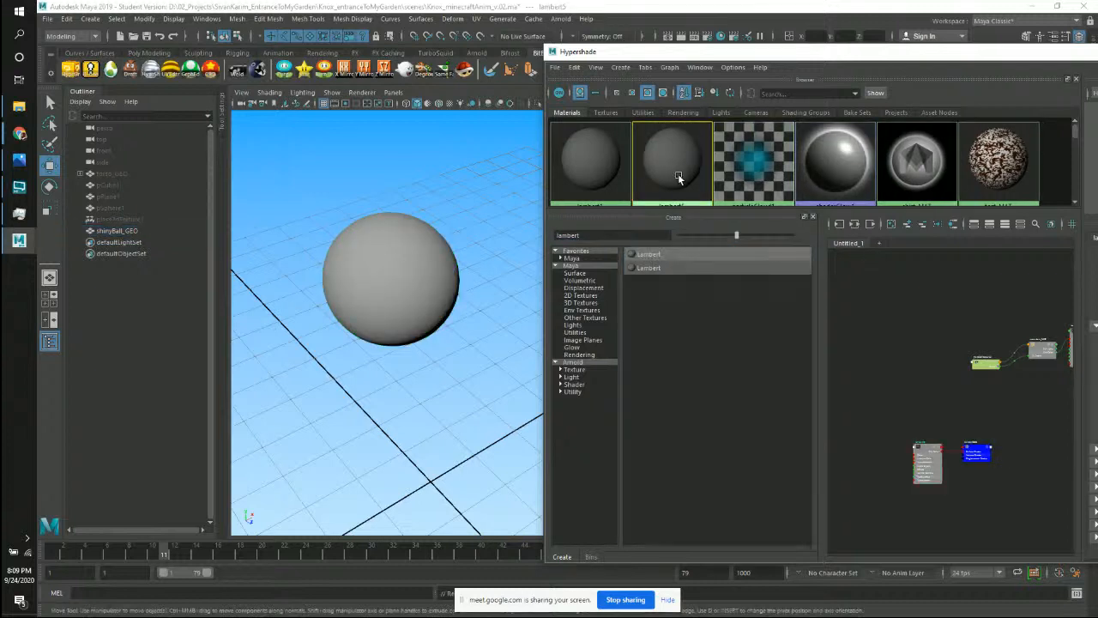
scroll(692, 174, down, 1)
scroll(693, 174, up, 1)
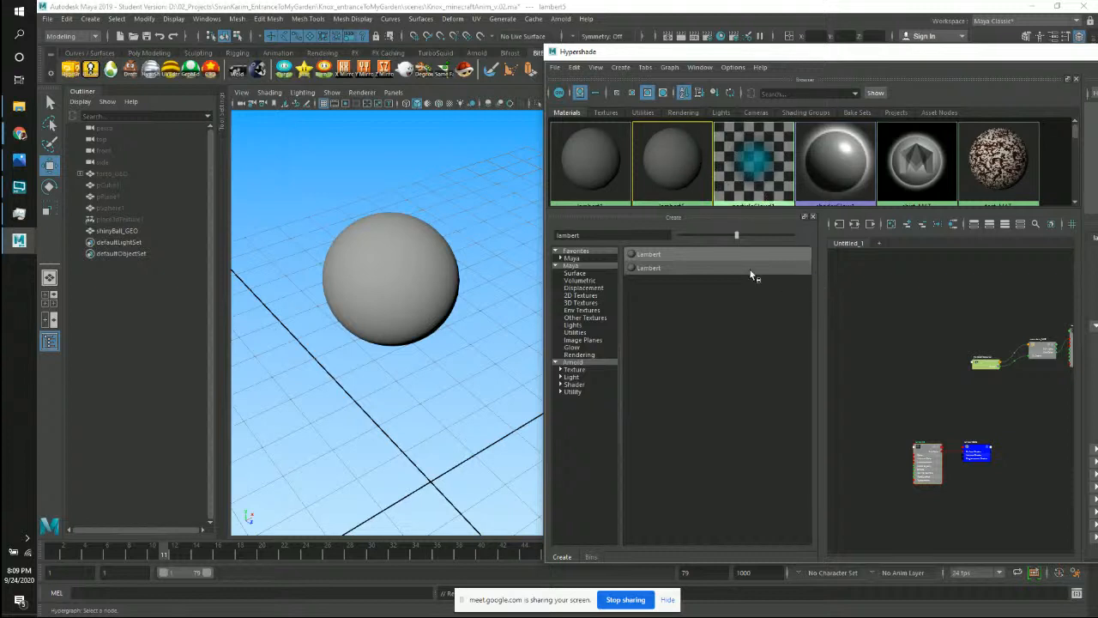
Filter the create list for blinn and create a Blinn material.
double_click(577, 235)
key(BackSpace)
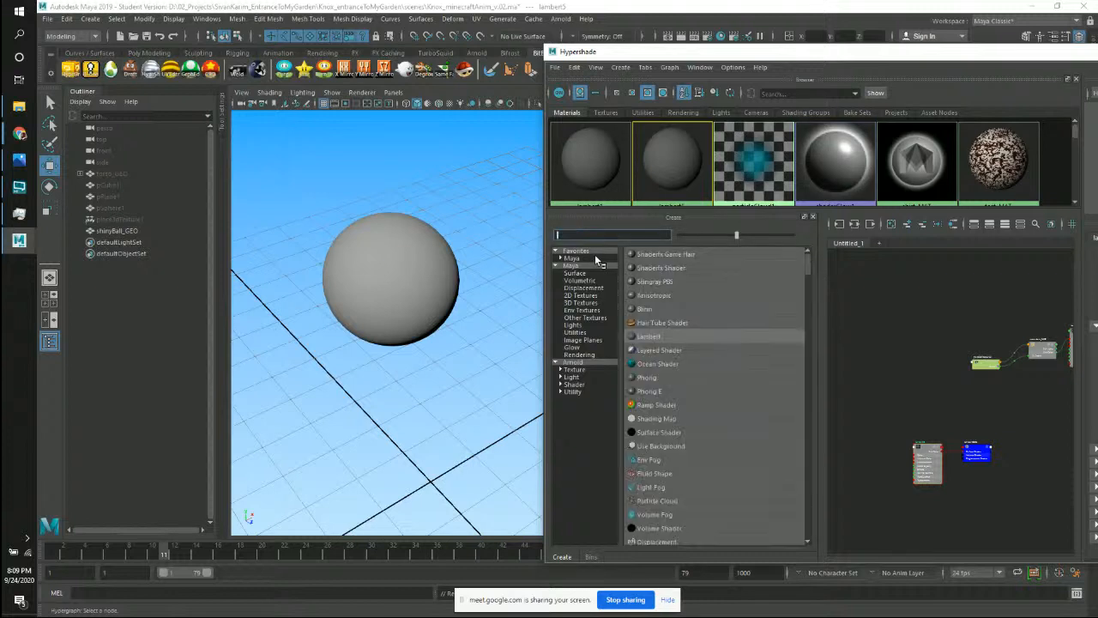
text(blinn)
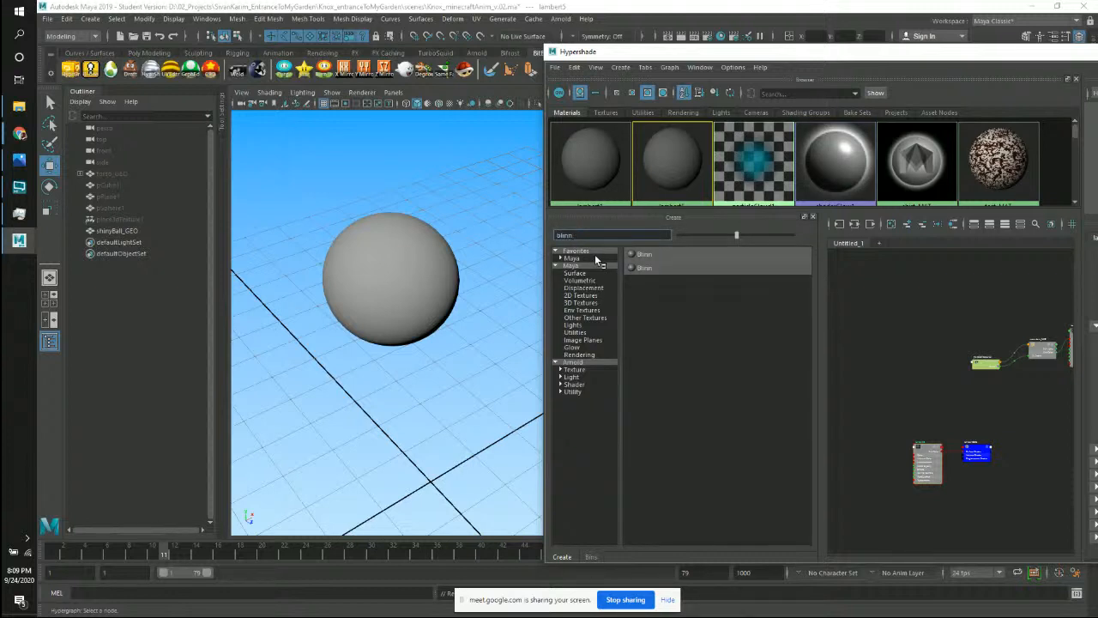
click(645, 254)
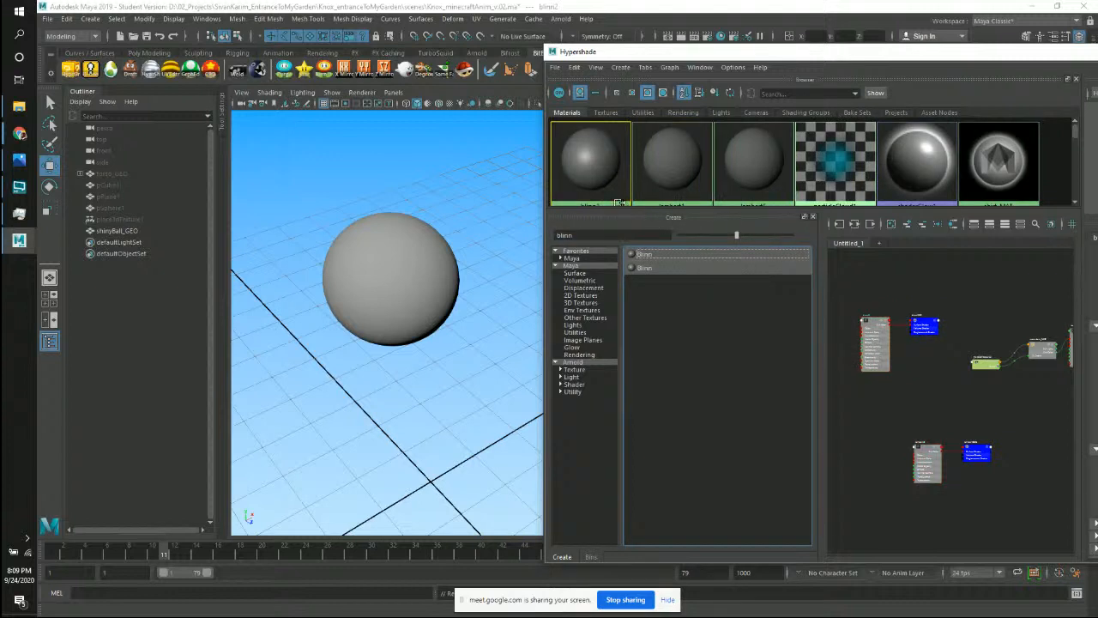
Filter the create list for phong and create a Phong material.
double_click(607, 235)
key(BackSpace)
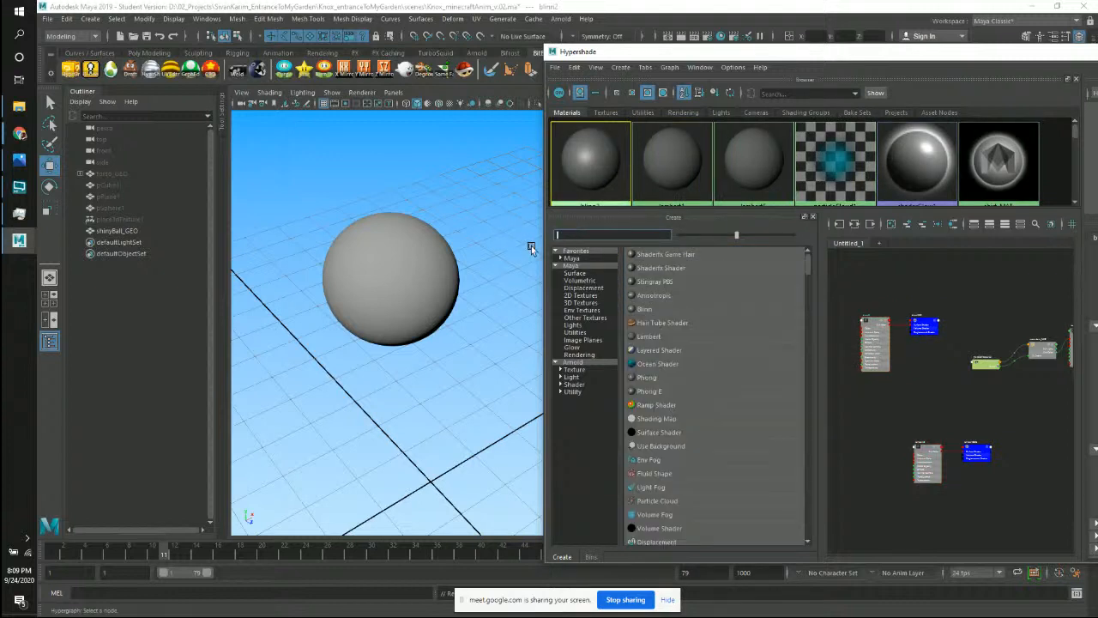
text(ph)
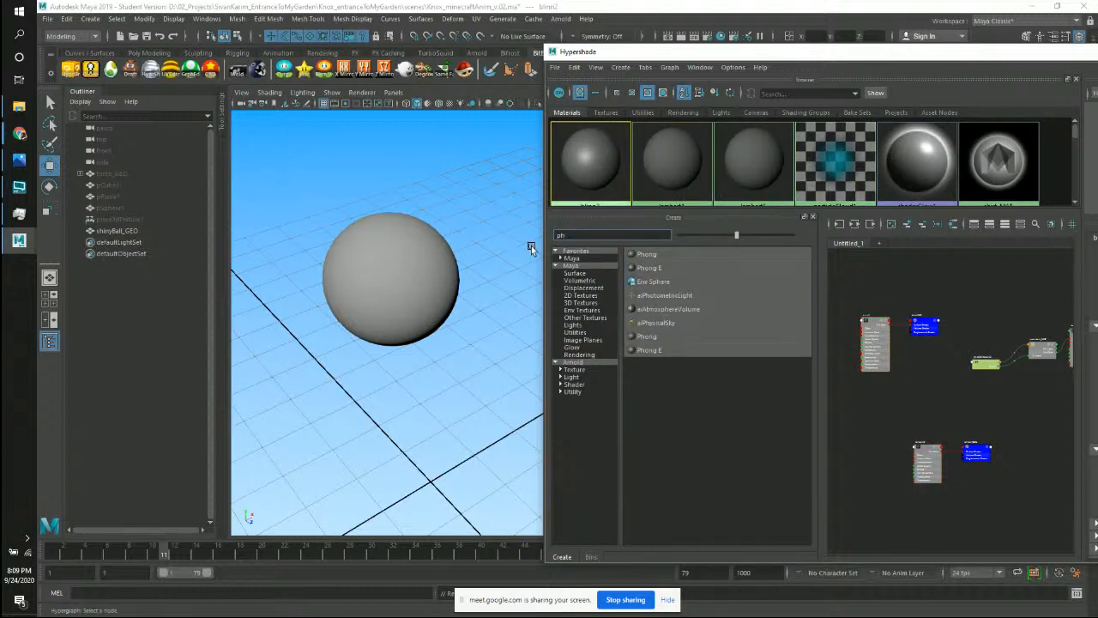
text(ong)
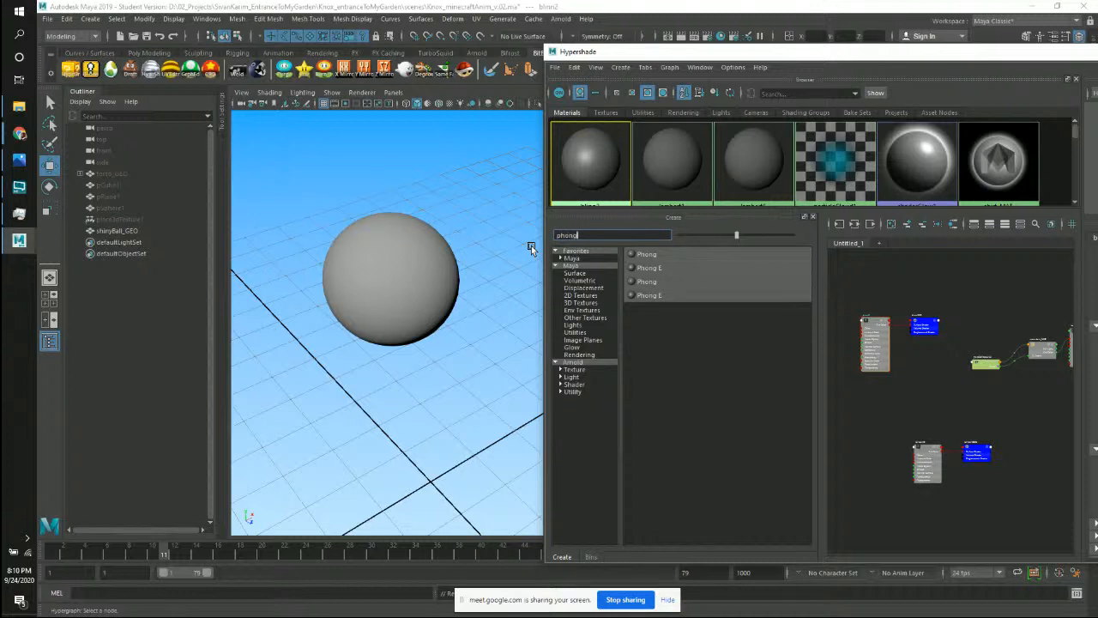
click(672, 253)
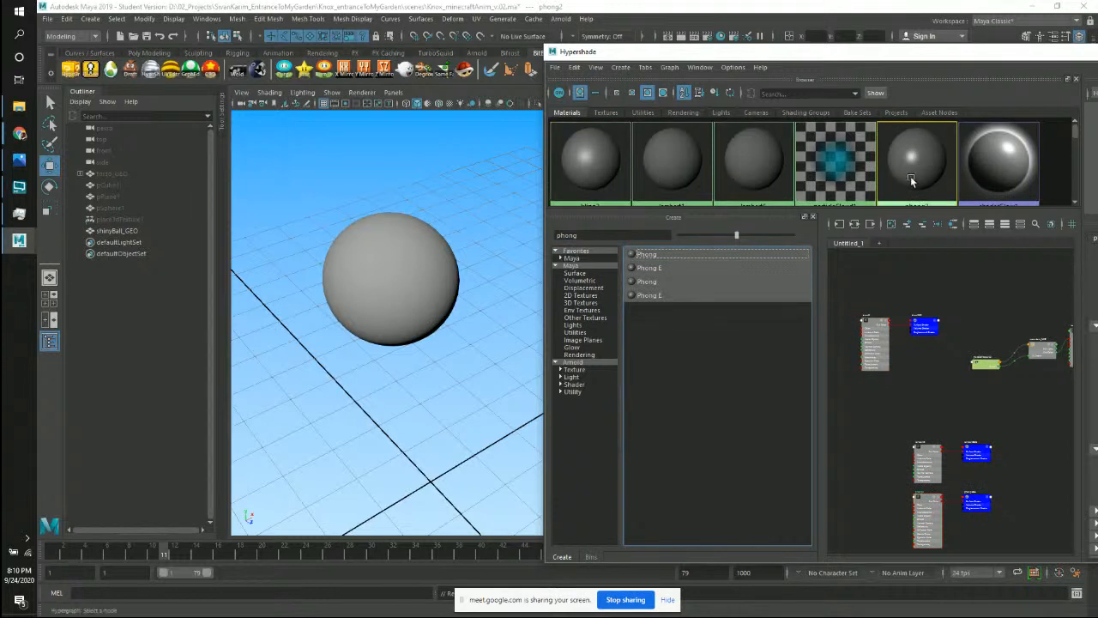
Assign the new Phong material to the shiny ball in the viewport.
middle_drag(920, 172, 434, 292)
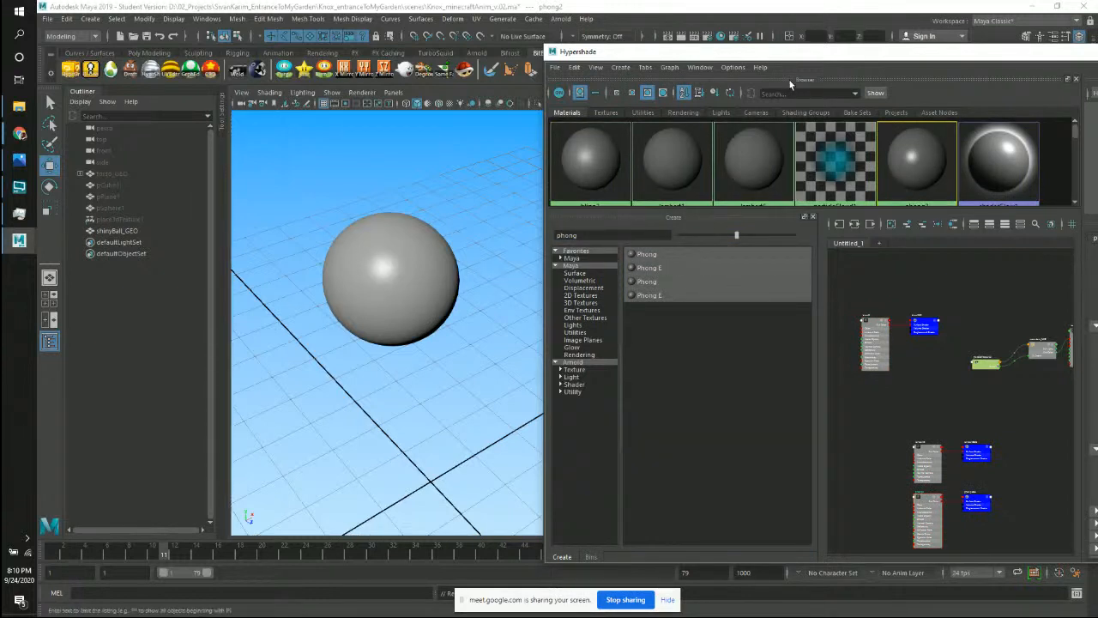
drag(801, 51, 780, 47)
mouse_move(471, 255)
alt+mouse_down()
mouse_move(444, 269)
mouse_move(461, 259)
mouse_move(456, 268)
alt+mouse_up()
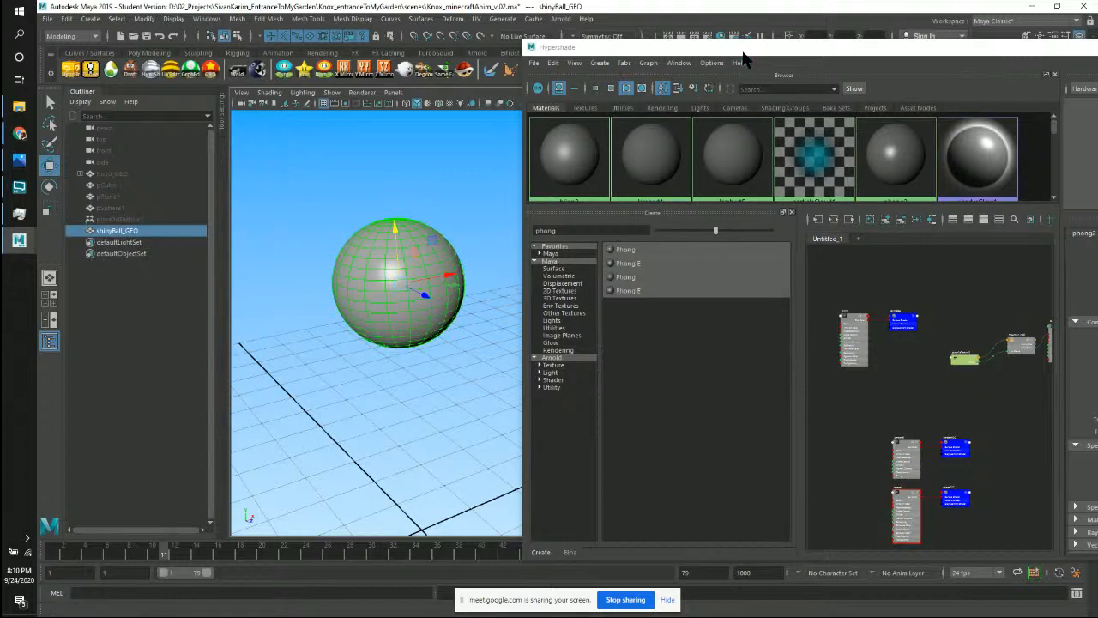
Bring Hypershade's property editor into view and rename the ball's Phong material redShiny_MAT.
drag(741, 52, 413, 99)
click(565, 227)
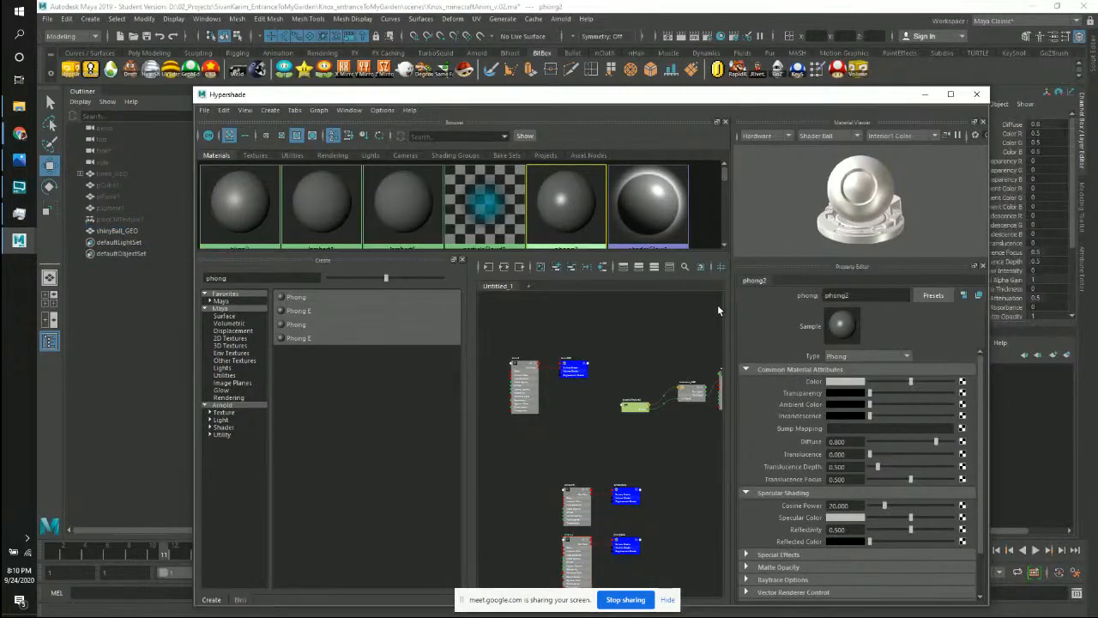
click(849, 295)
text(re)
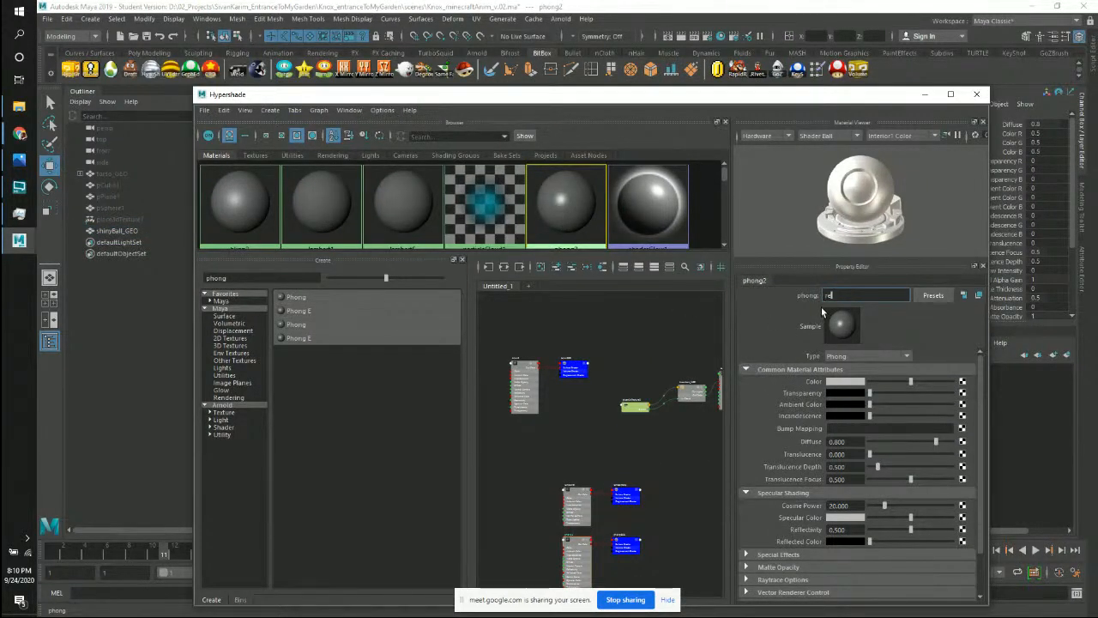
text(dShiny_MAT)
key(Return)
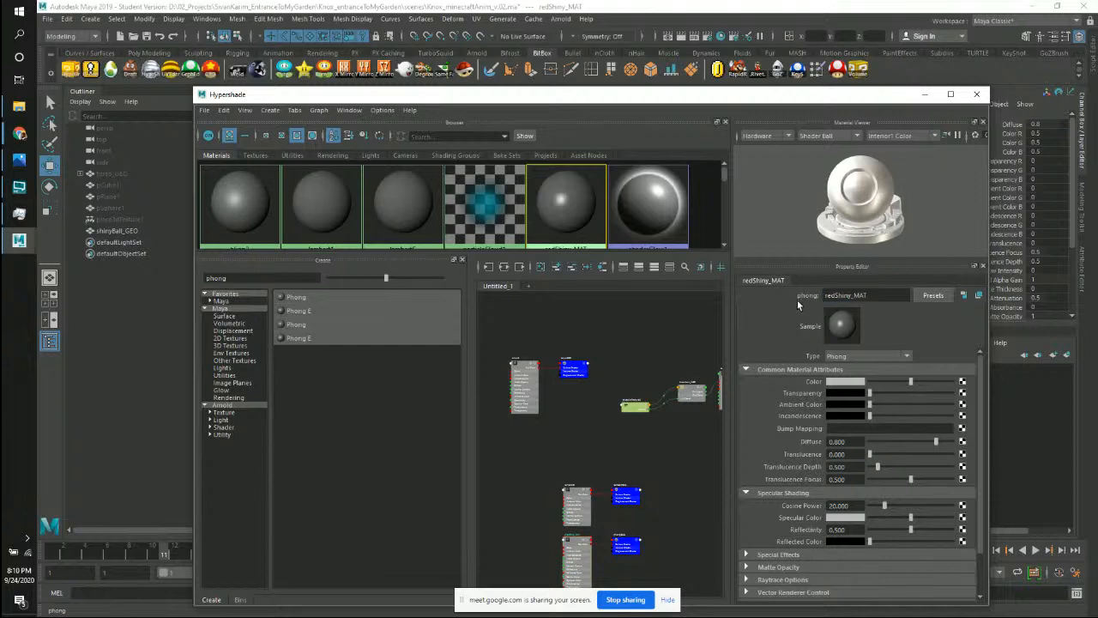
Set redShiny_MAT's color to red and move Hypershade aside to inspect the ball's highlight up close.
drag(598, 97, 632, 77)
click(866, 362)
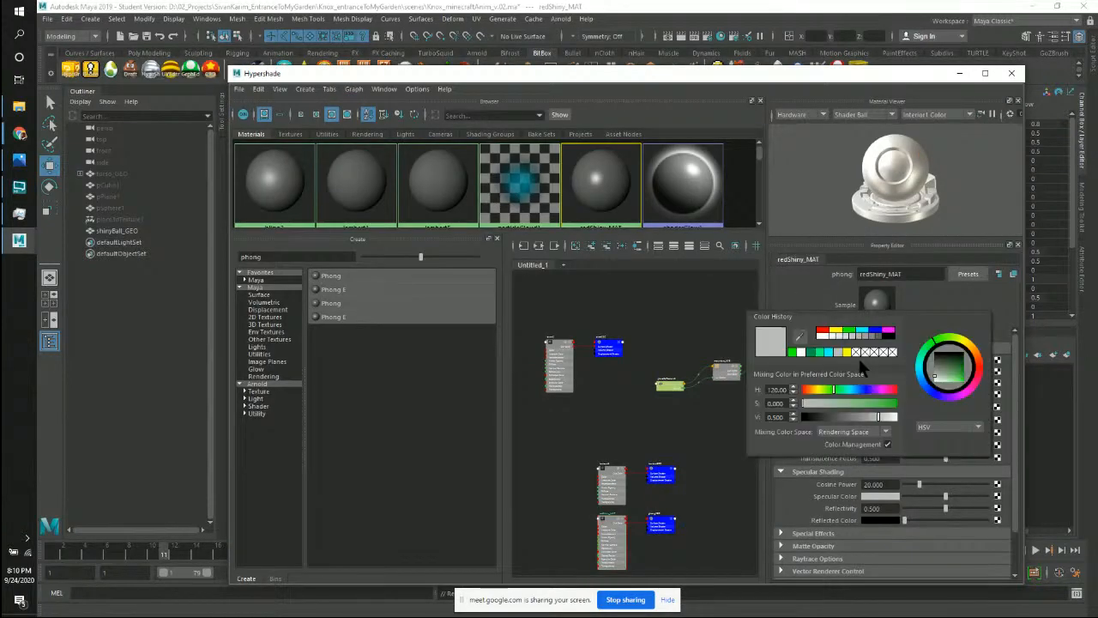
click(821, 329)
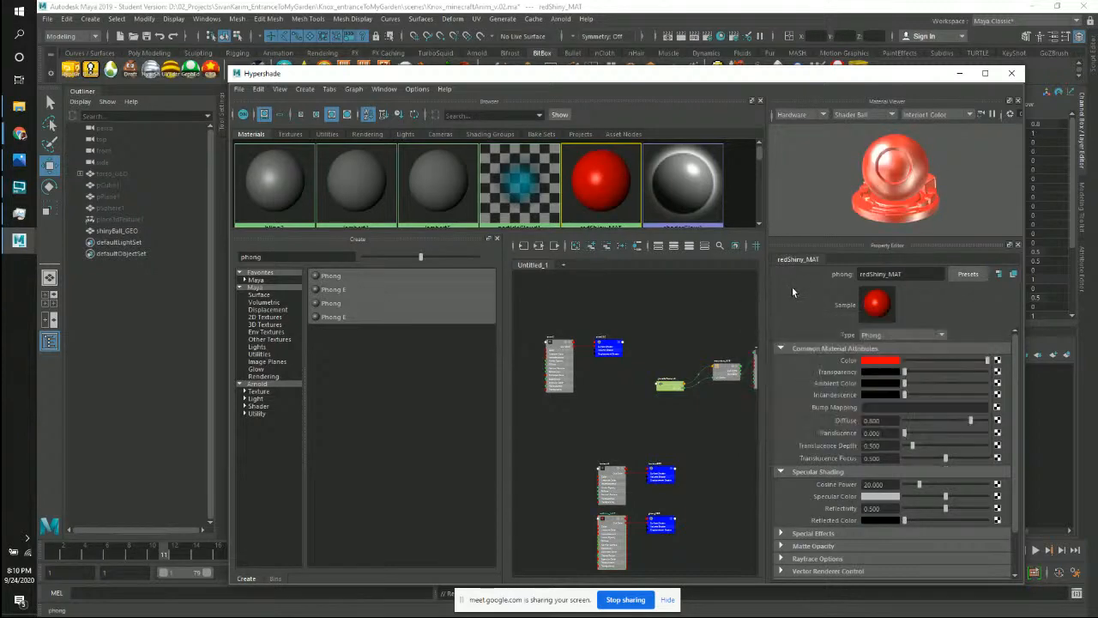
drag(581, 80, 1003, 146)
alt+drag(521, 264, 517, 306)
alt+right_drag(518, 307, 543, 343)
alt+drag(544, 343, 508, 331)
alt+right_drag(508, 330, 525, 329)
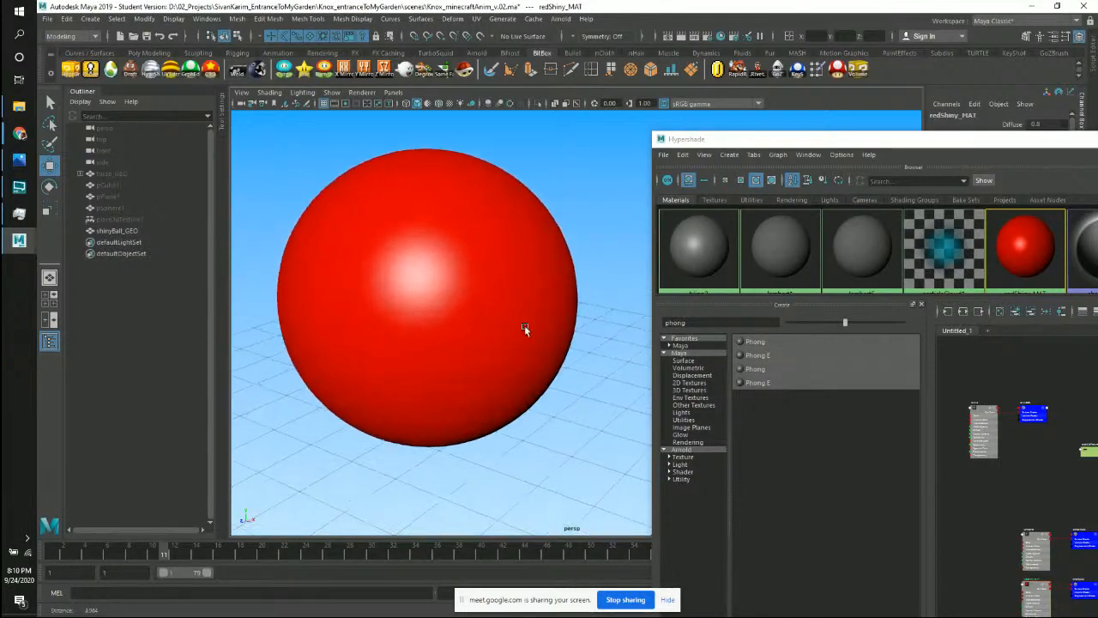
In redShiny_MAT's specular shading, set Cosine Power to 52.028, Specular Color to white and Reflectivity to 0, and uncover the ball.
drag(760, 146, 439, 46)
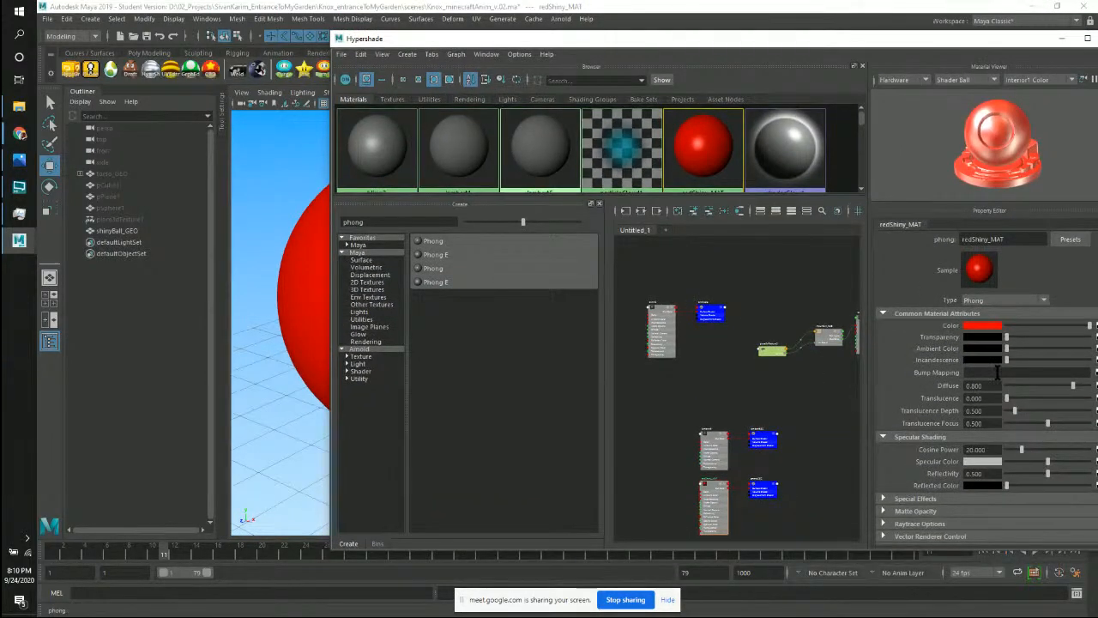
scroll(933, 385, down, 2)
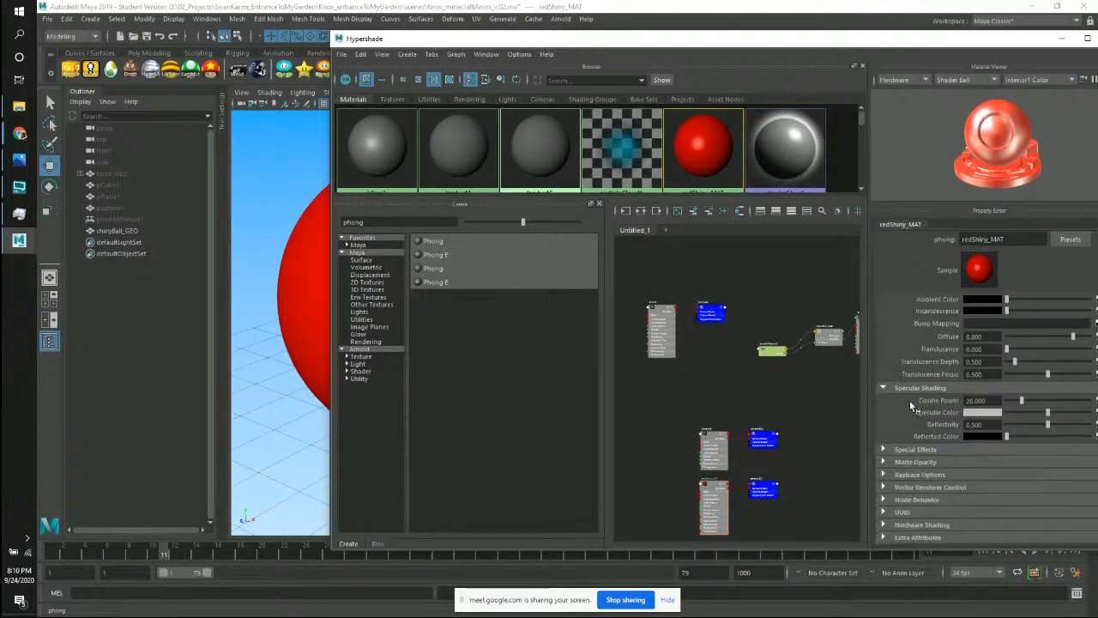
drag(1022, 401, 1090, 411)
drag(1022, 401, 1005, 426)
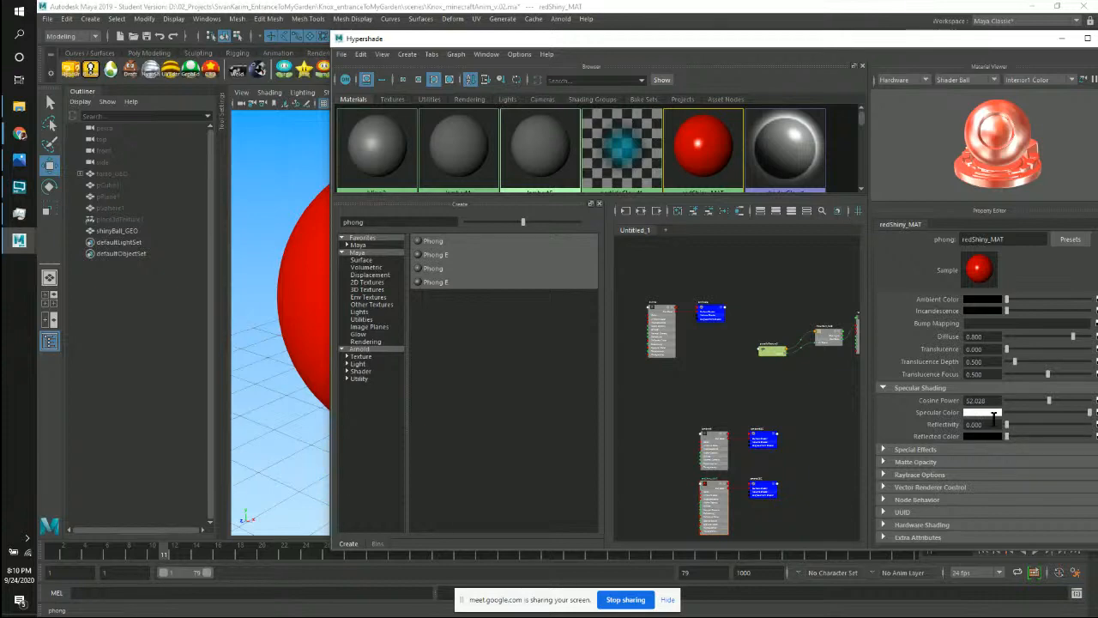
drag(743, 42, 1007, 74)
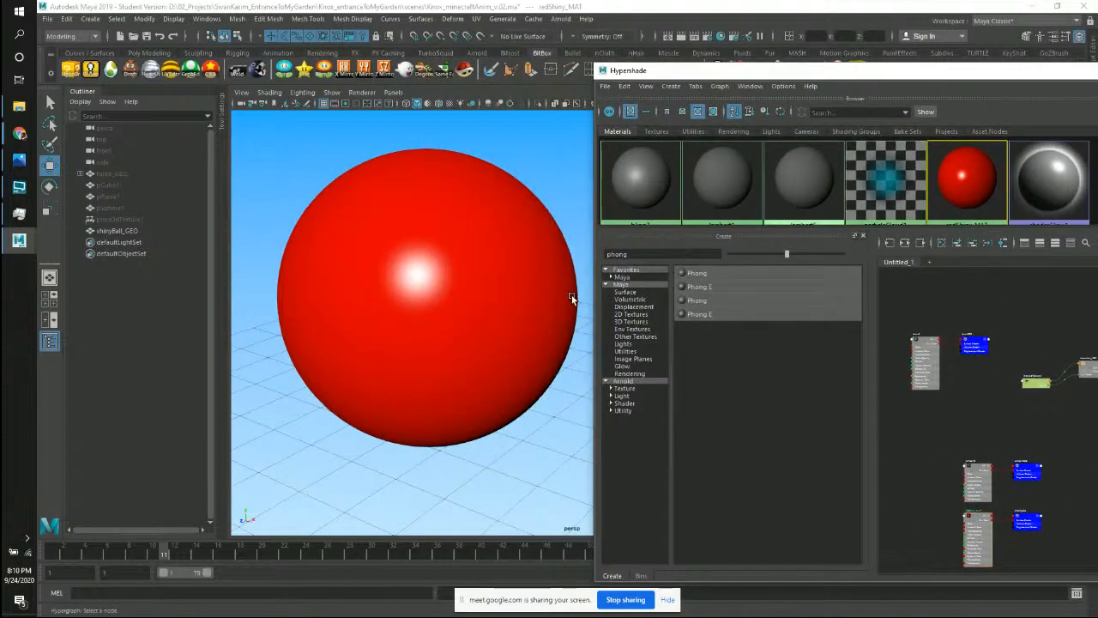
Inspect the ball's adjusted highlight from another angle, deselect the ball and close Hypershade.
alt+drag(571, 298, 550, 356)
click(512, 325)
key(f)
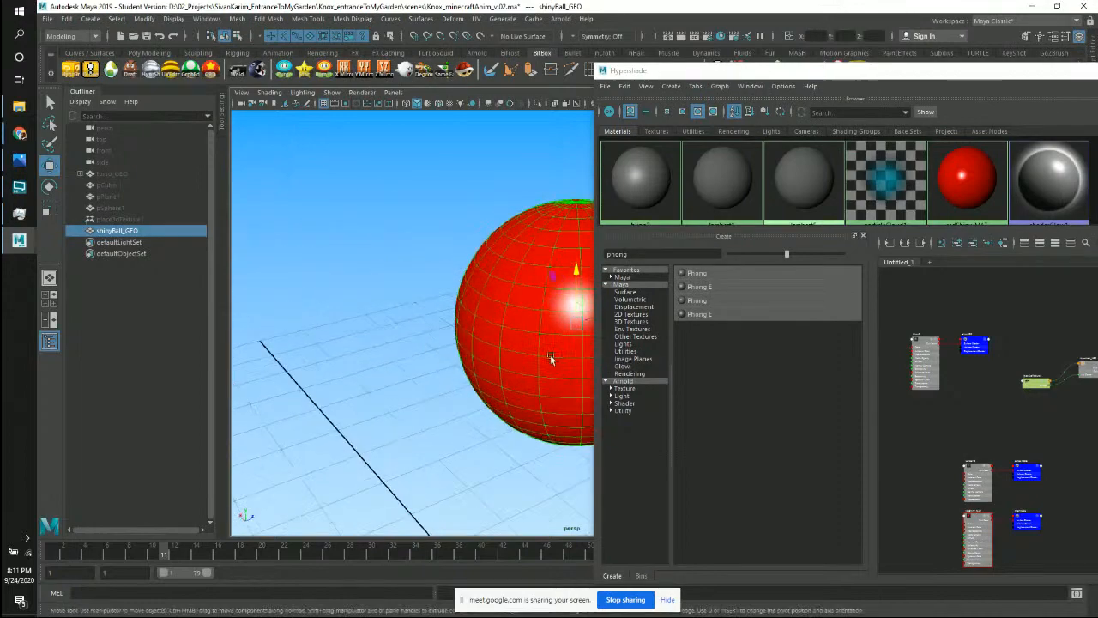
alt+middle_drag(550, 356, 532, 343)
click(428, 372)
alt+middle_drag(486, 390, 386, 396)
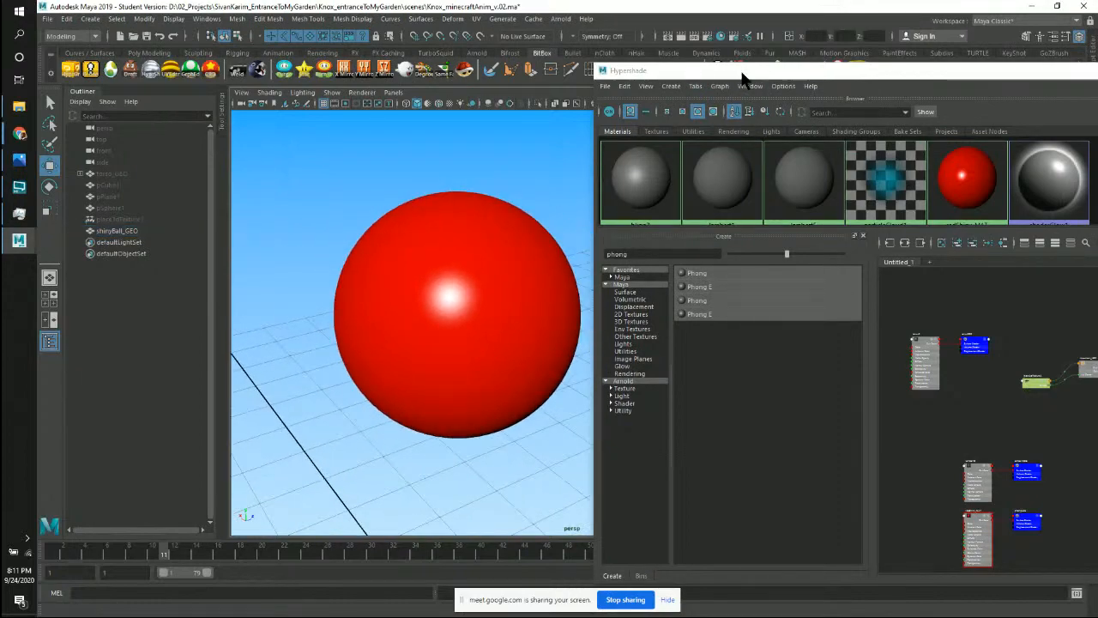
drag(743, 76, 347, 81)
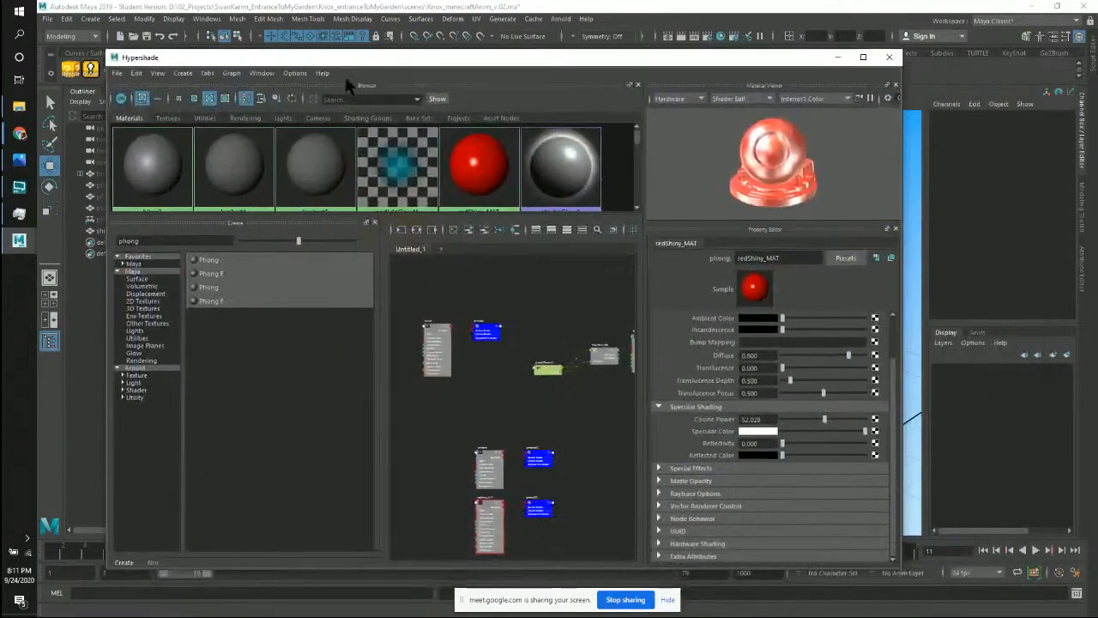
click(889, 56)
Frame the red ball closely in the perspective view and render the current frame.
alt+drag(675, 287, 657, 284)
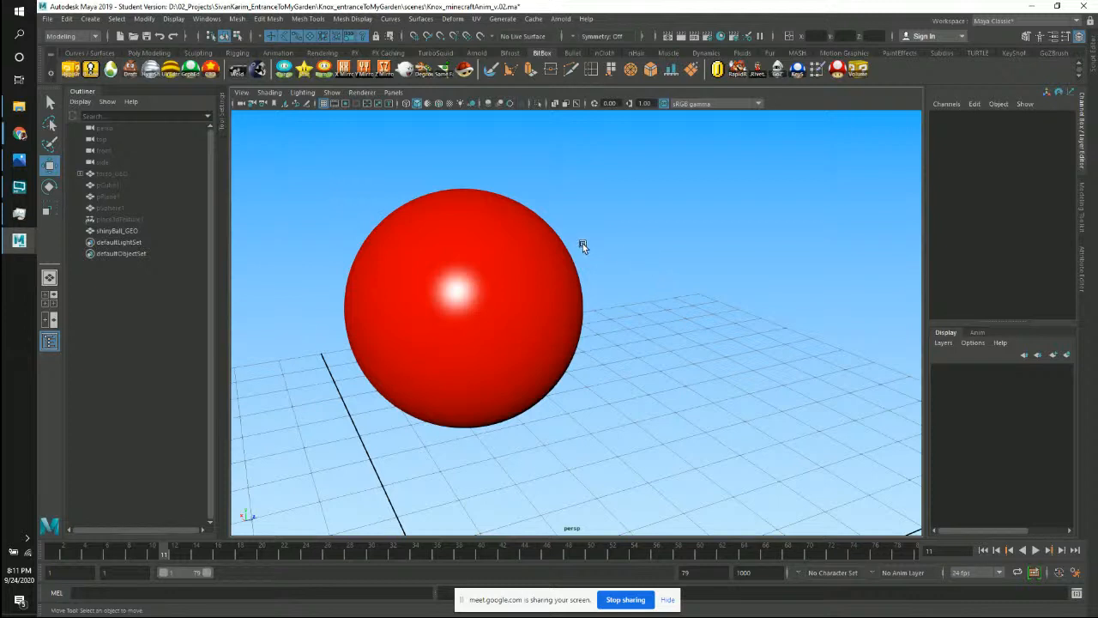
alt+middle_drag(619, 286, 687, 319)
alt+right_drag(594, 324, 639, 308)
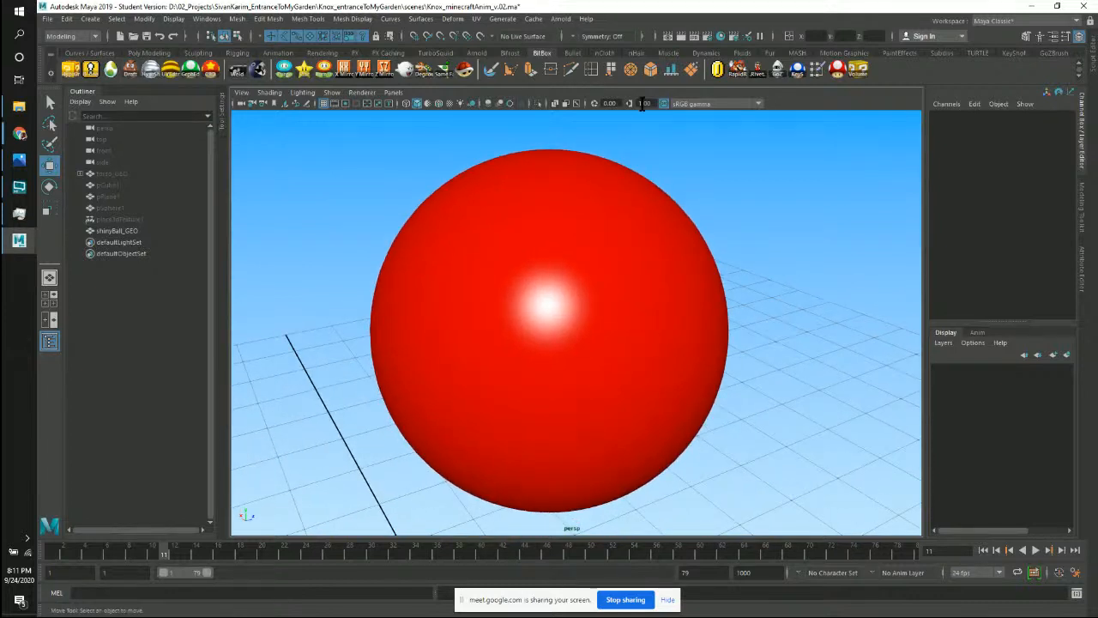
click(683, 36)
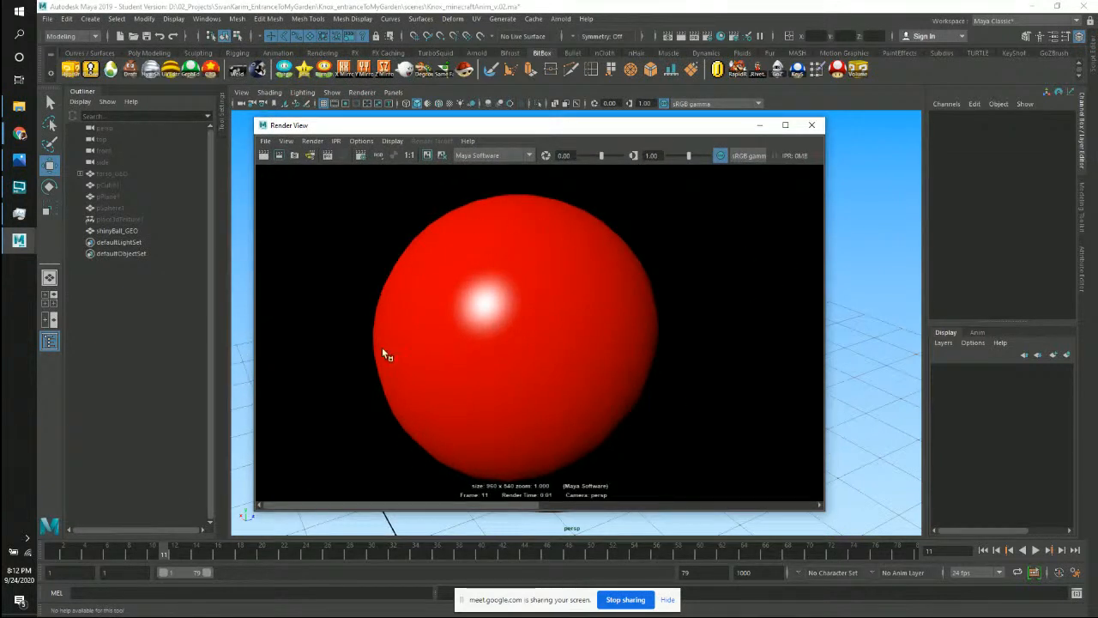
Choose Maya Software as the renderer in Render View and render the ball again.
drag(532, 126, 551, 108)
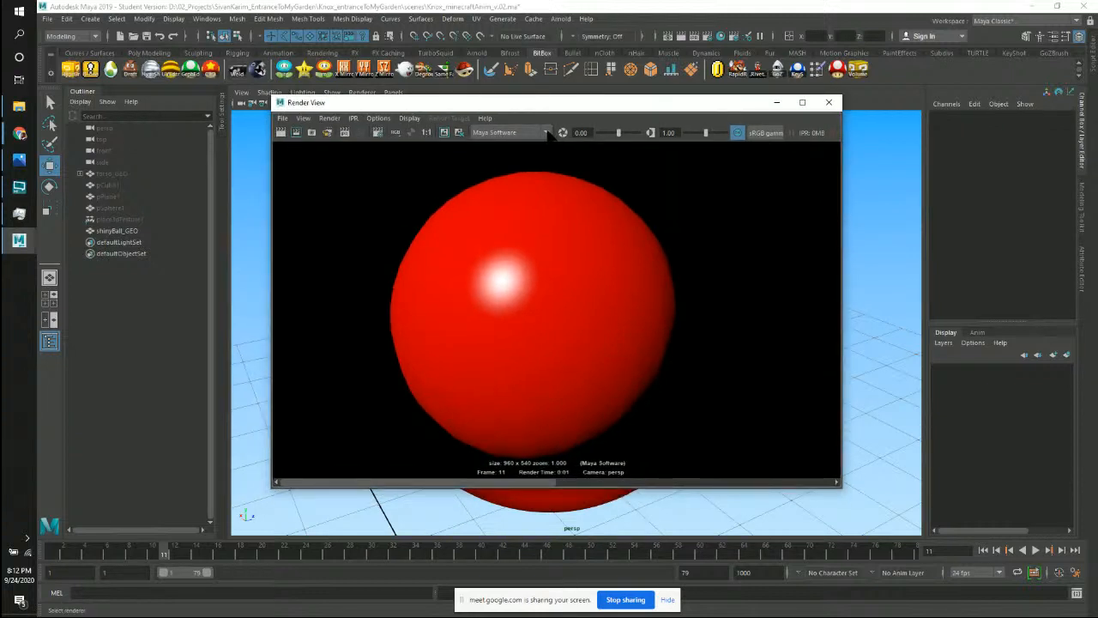
click(546, 132)
click(493, 147)
drag(558, 104, 560, 100)
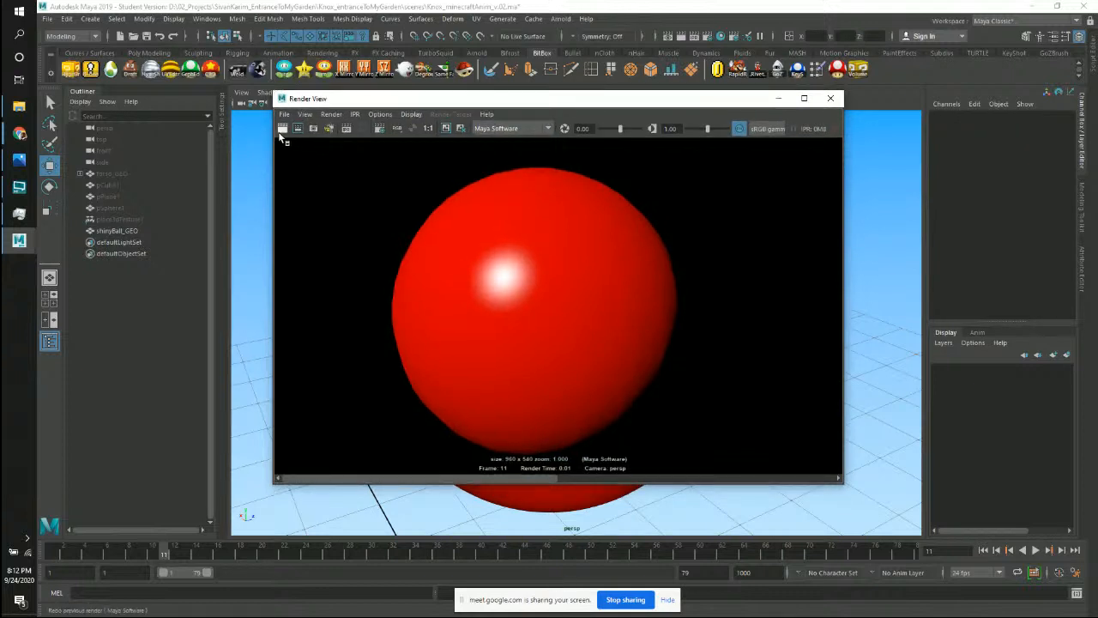
click(281, 131)
Move Render View aside, switch to the Google Meet call in Chrome and shift its window to uncover Maya's viewport.
click(19, 259)
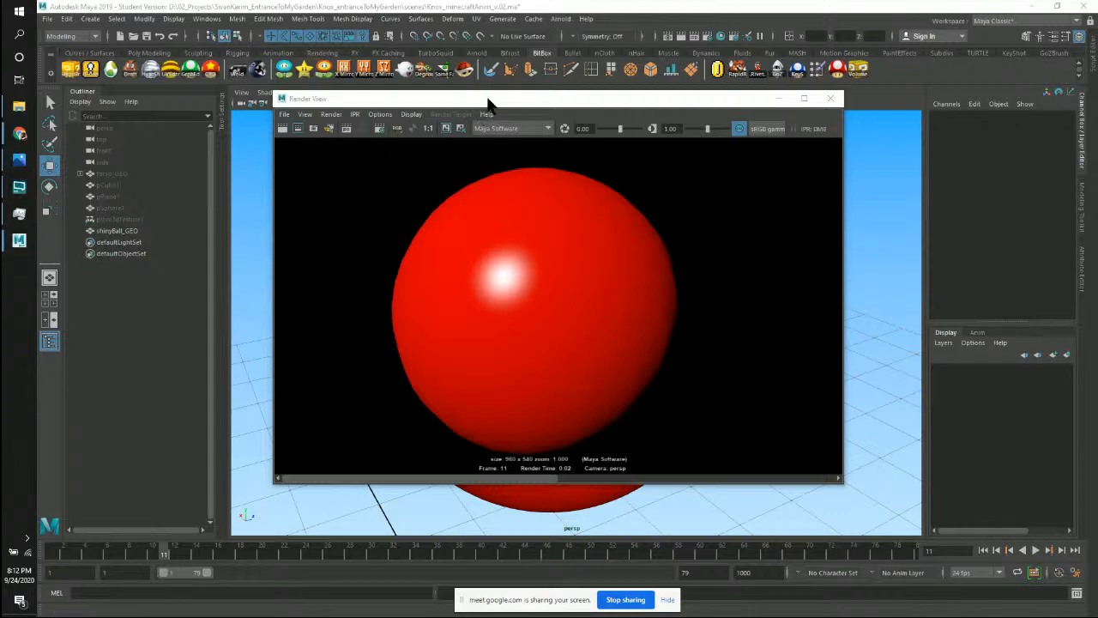
drag(488, 97, 553, 134)
click(19, 133)
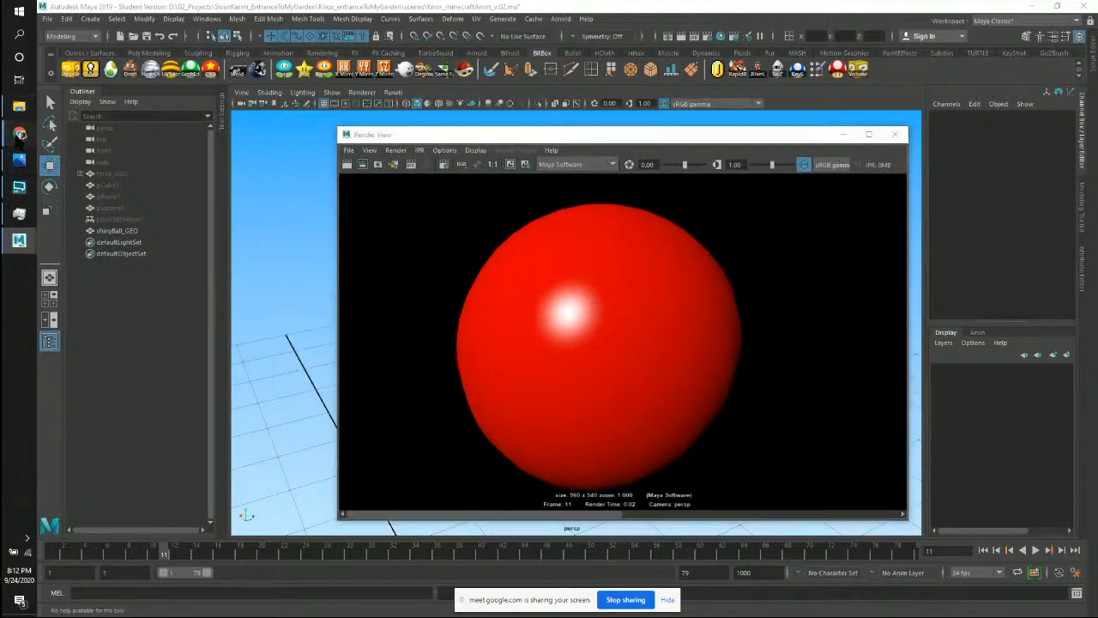
click(97, 159)
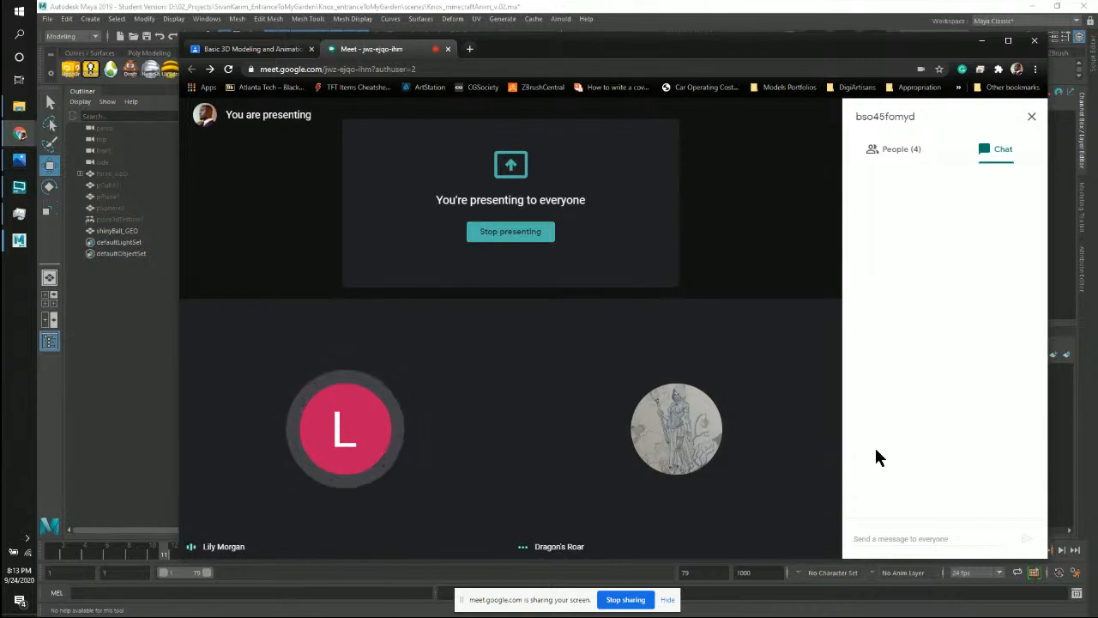
mouse_move(677, 478)
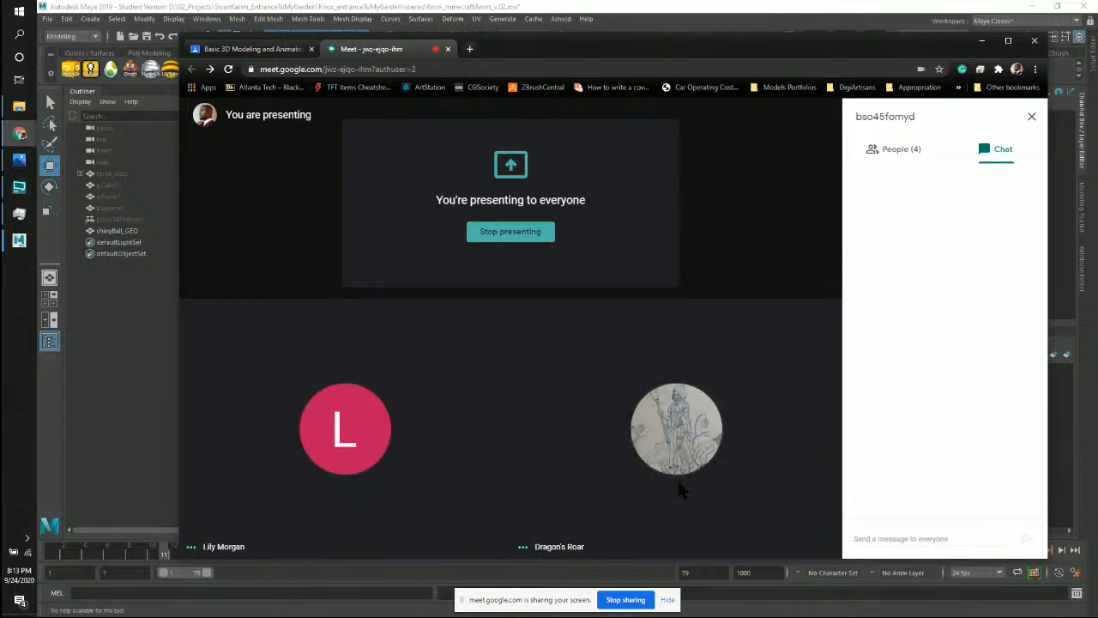
mouse_move(721, 463)
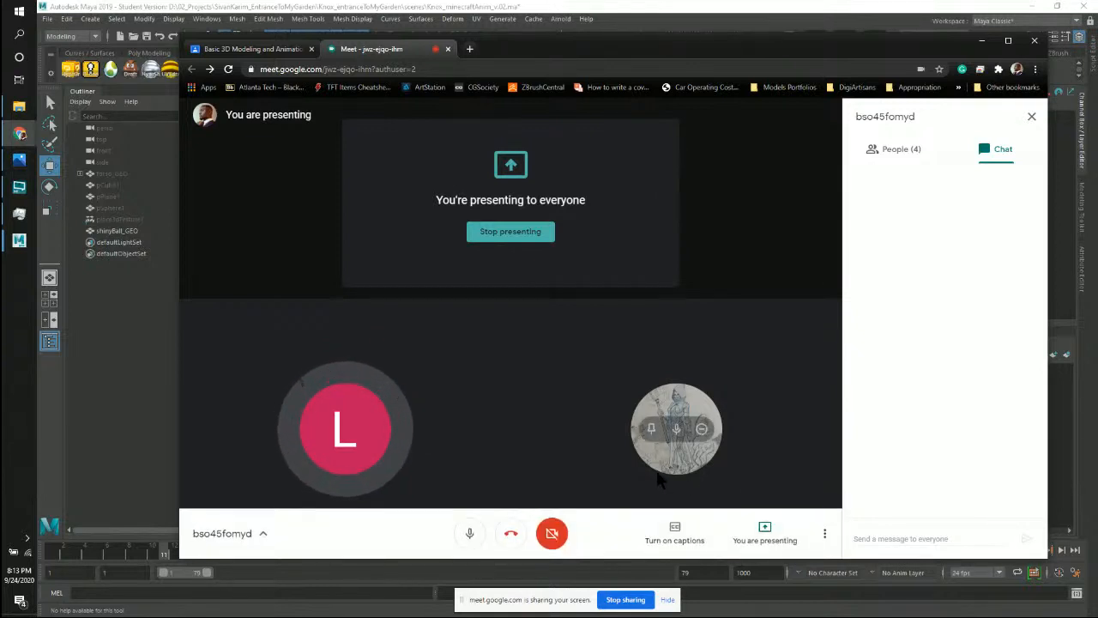
drag(567, 46, 746, 176)
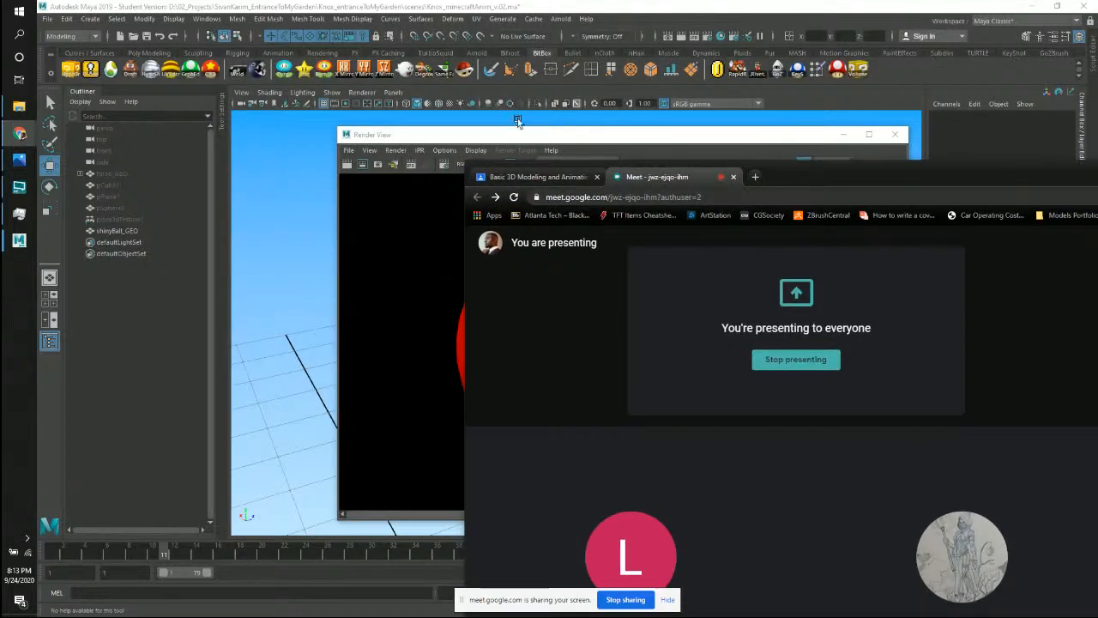
Return to Maya, minimize Render View and show the whole red ball deselected in the perspective view.
click(631, 150)
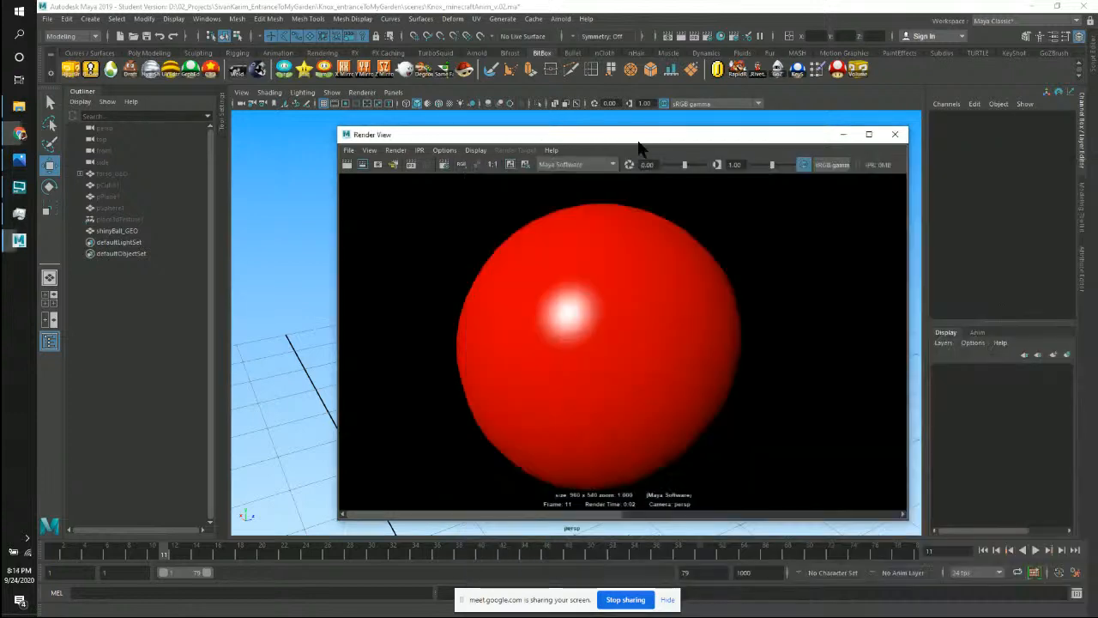
click(843, 136)
click(603, 316)
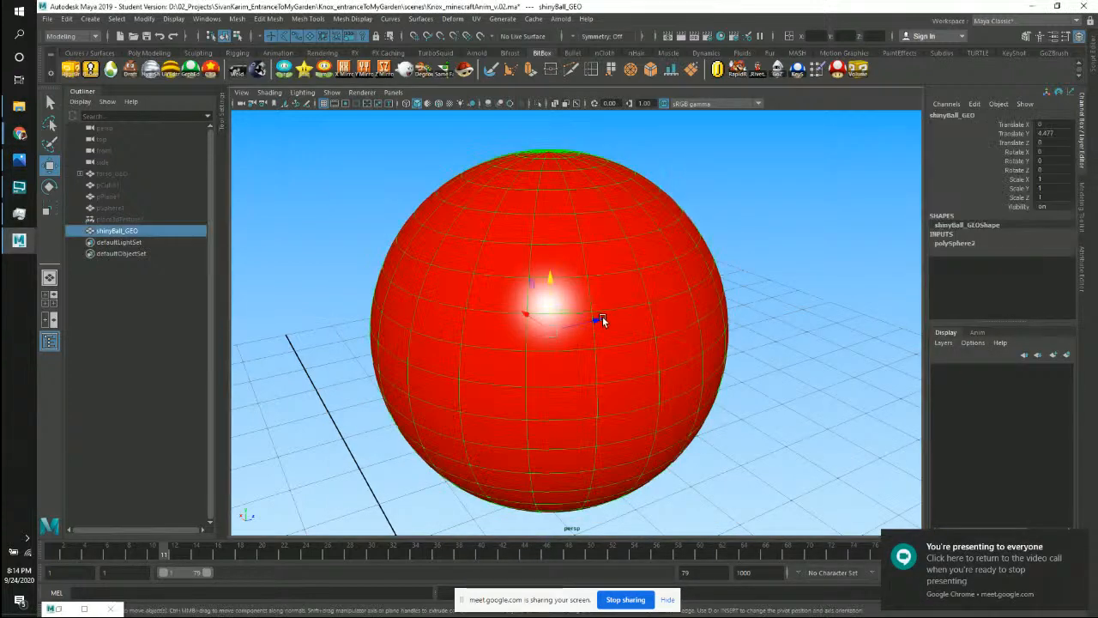
scroll(602, 318, down, 2)
scroll(666, 325, down, 2)
click(759, 325)
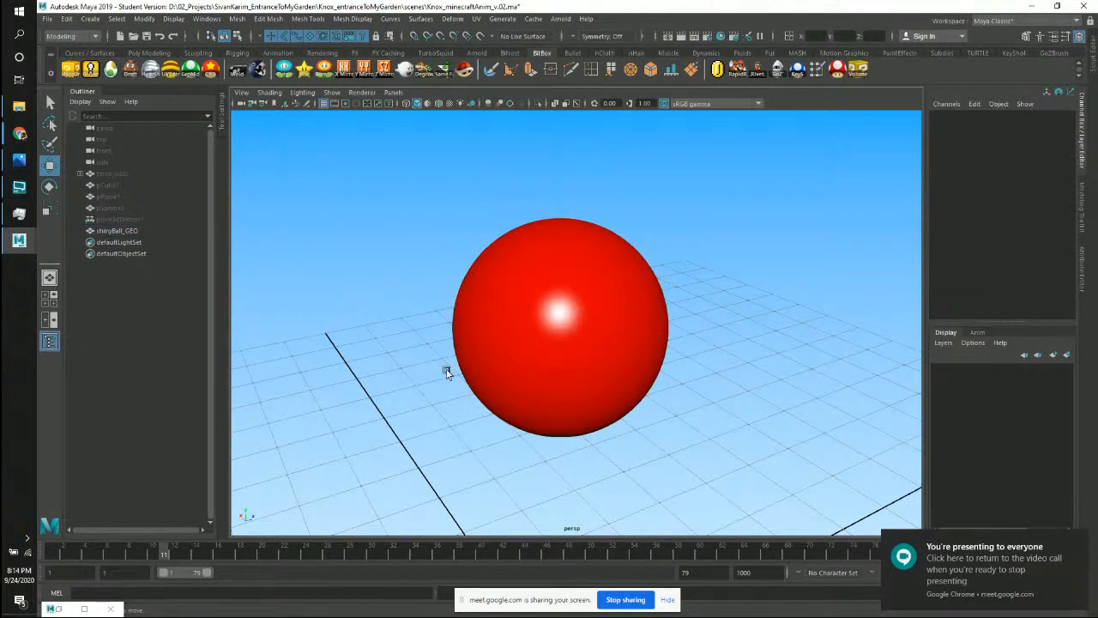
Select shinyBall_GEO, open Hypershade and assign the redShiny_MAT material to the selected ball.
click(120, 231)
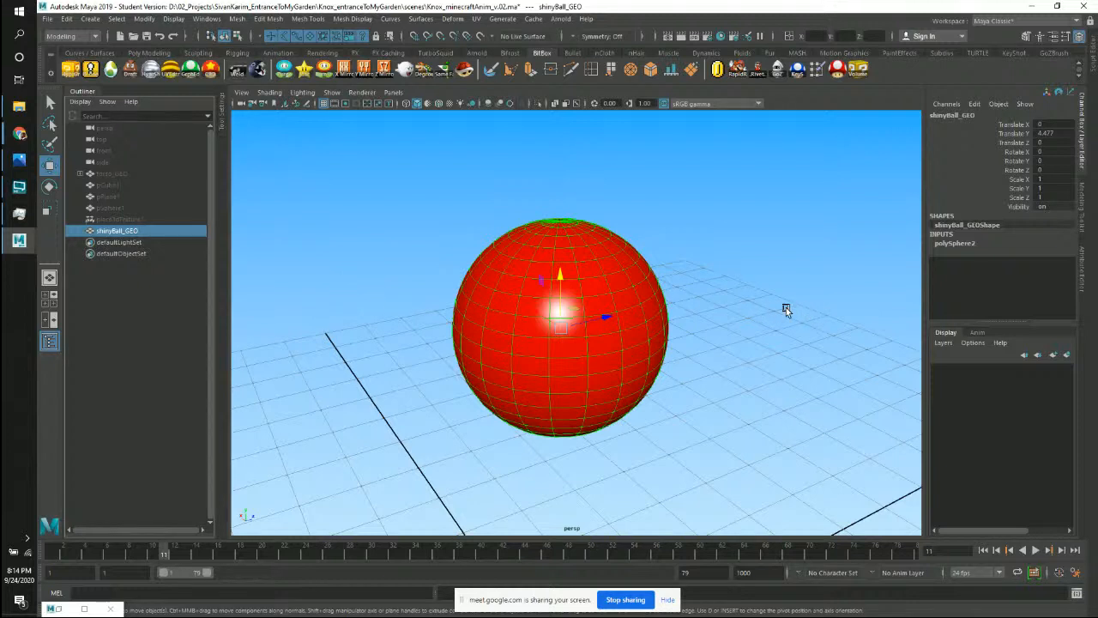
click(689, 390)
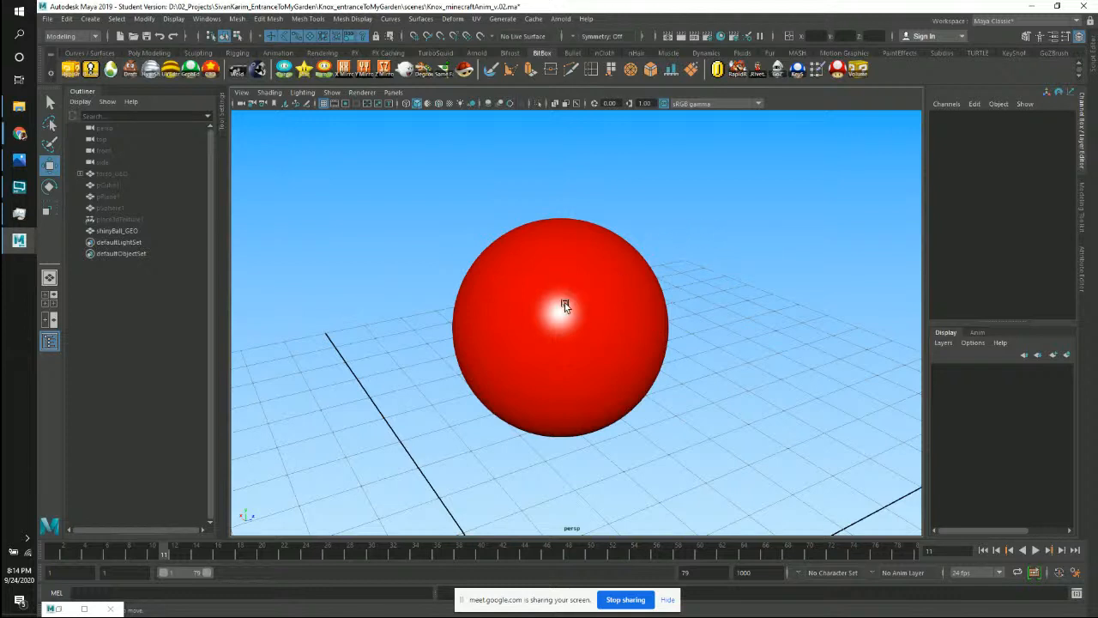
click(576, 358)
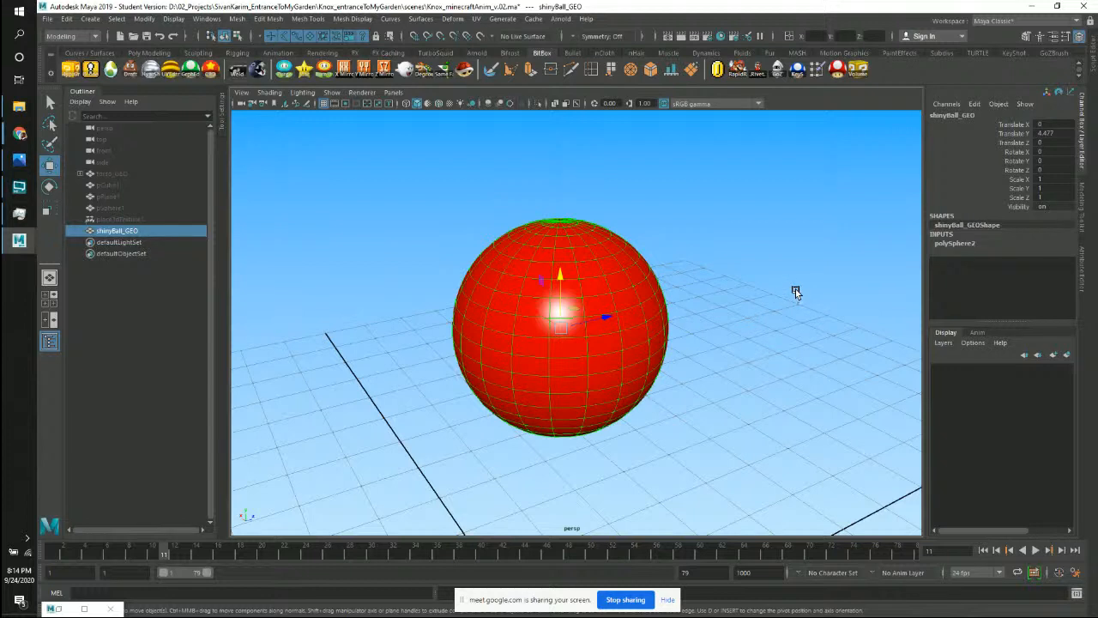
right_click(790, 240)
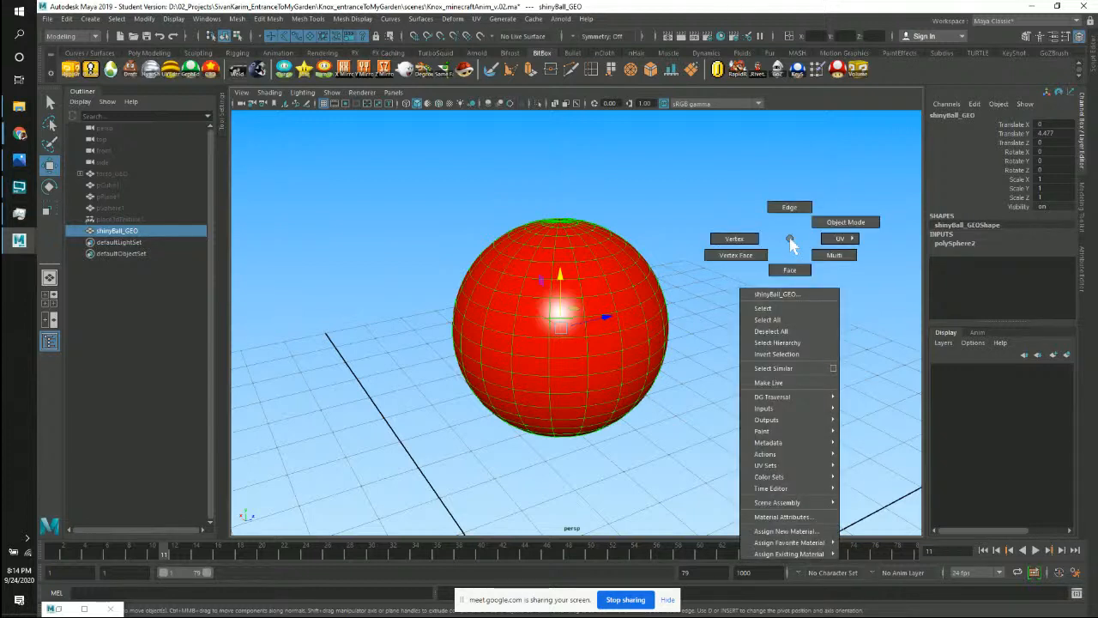
click(719, 37)
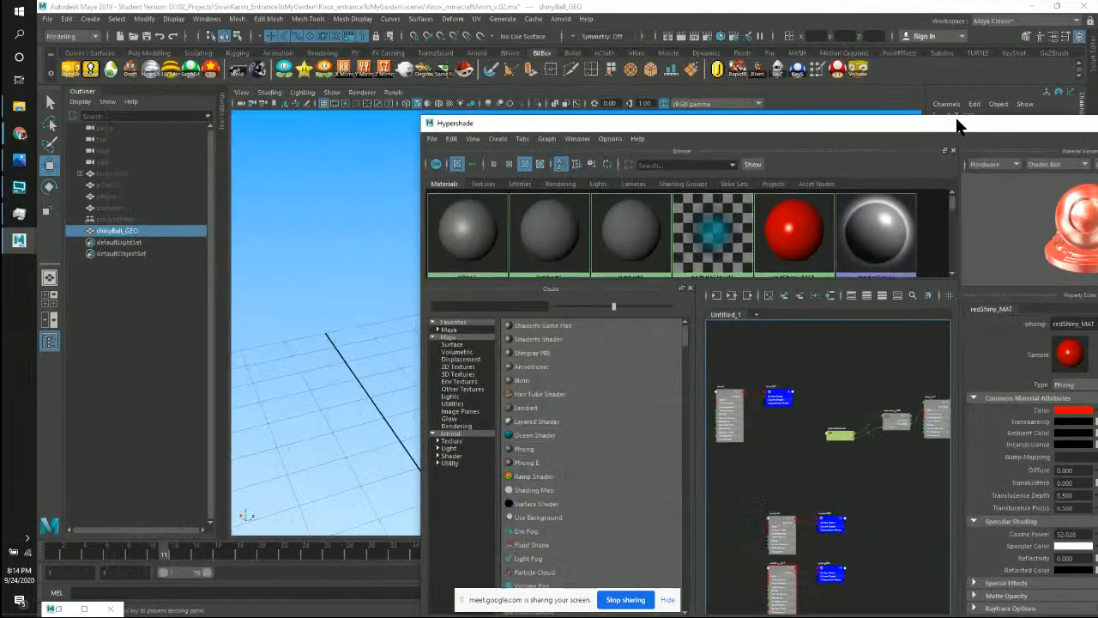
right_click(783, 220)
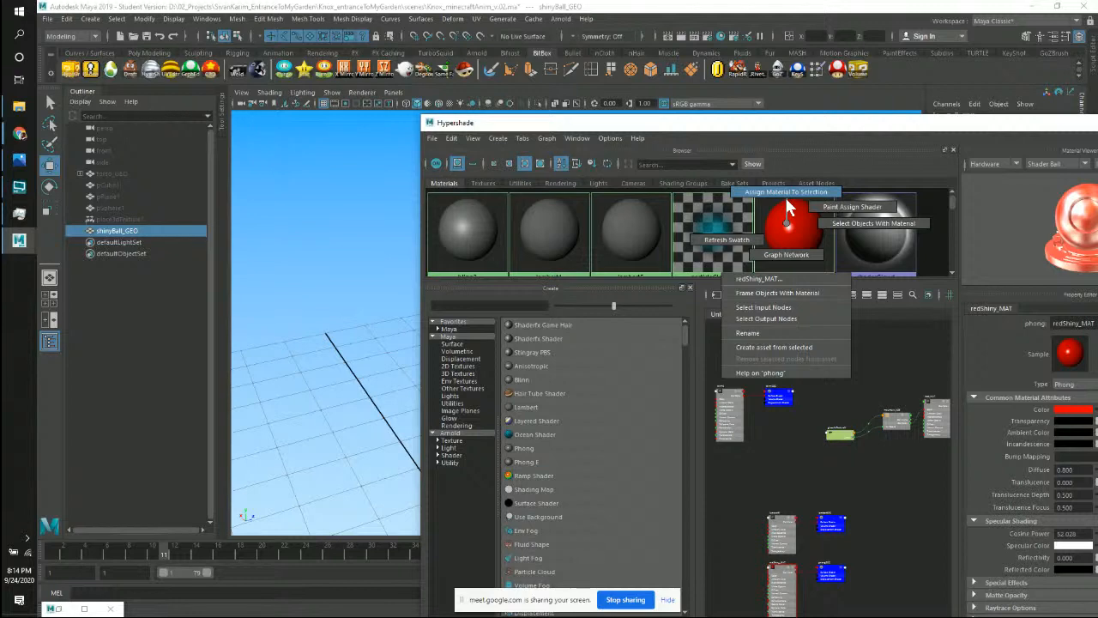
click(785, 196)
Minimize Hypershade and render the current frame with the ball deselected.
drag(816, 124, 656, 132)
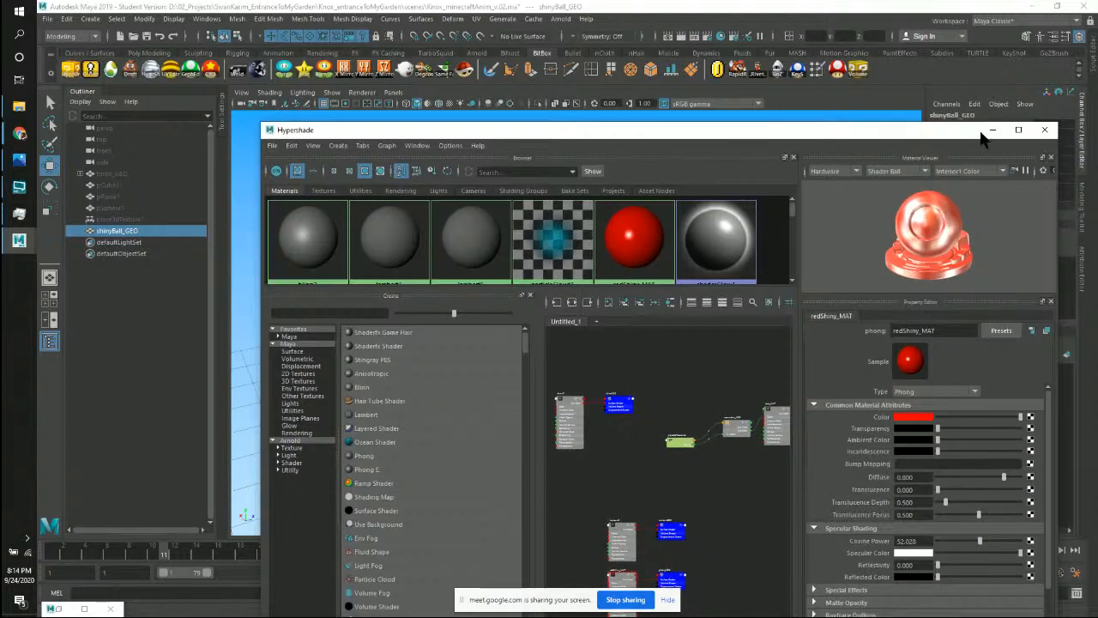
click(992, 131)
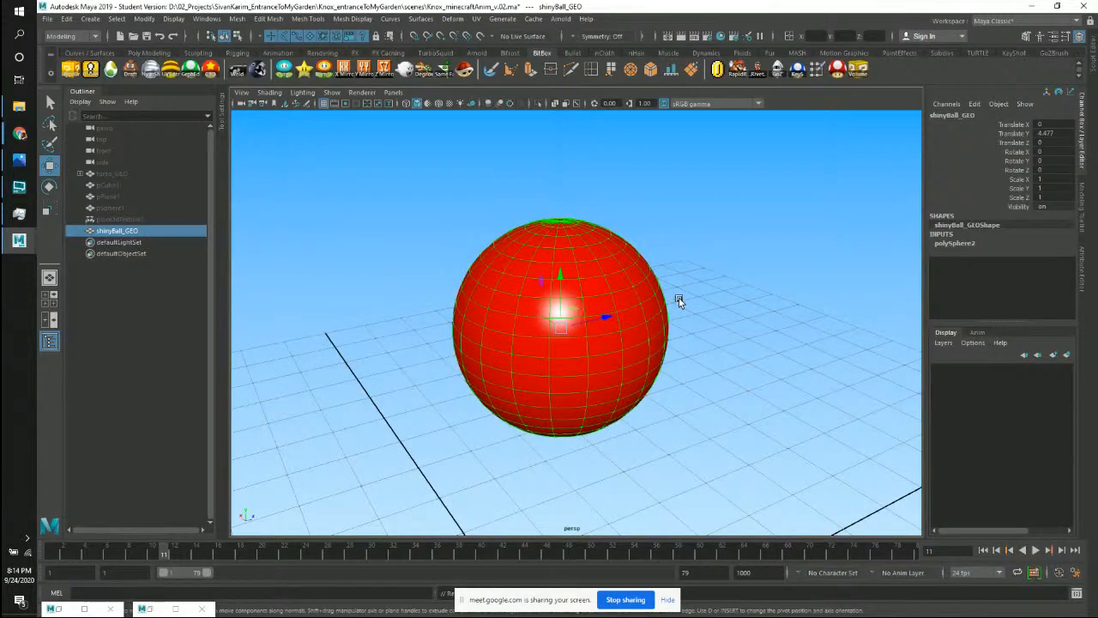
click(686, 303)
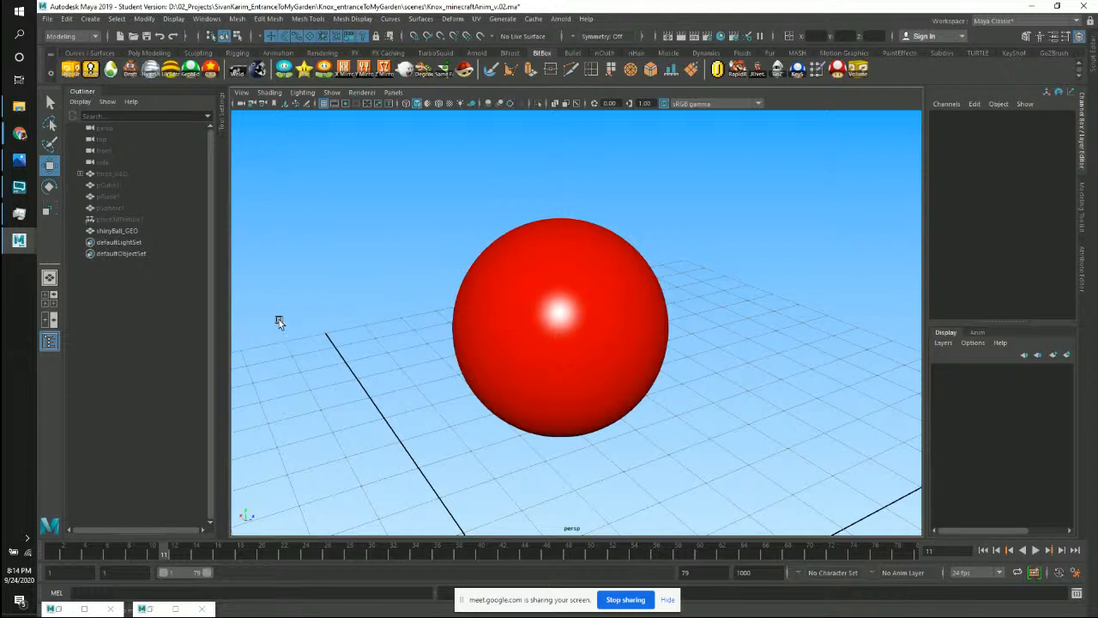
click(682, 38)
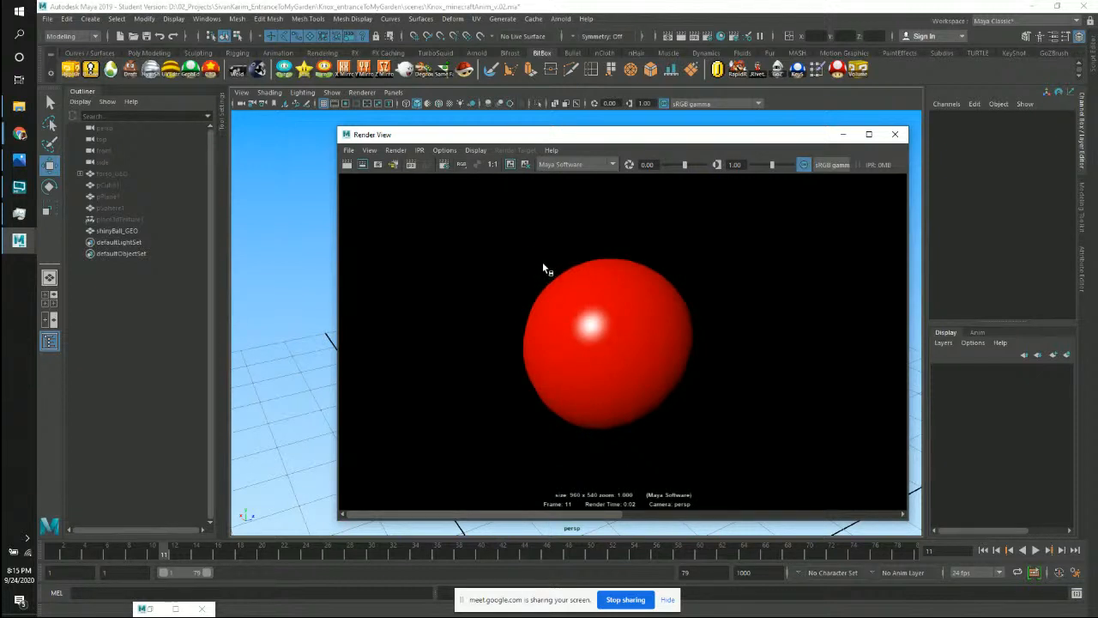
Move Render View aside and try the unsmoothed display and face selection mode on the ball.
drag(604, 141, 801, 199)
click(501, 306)
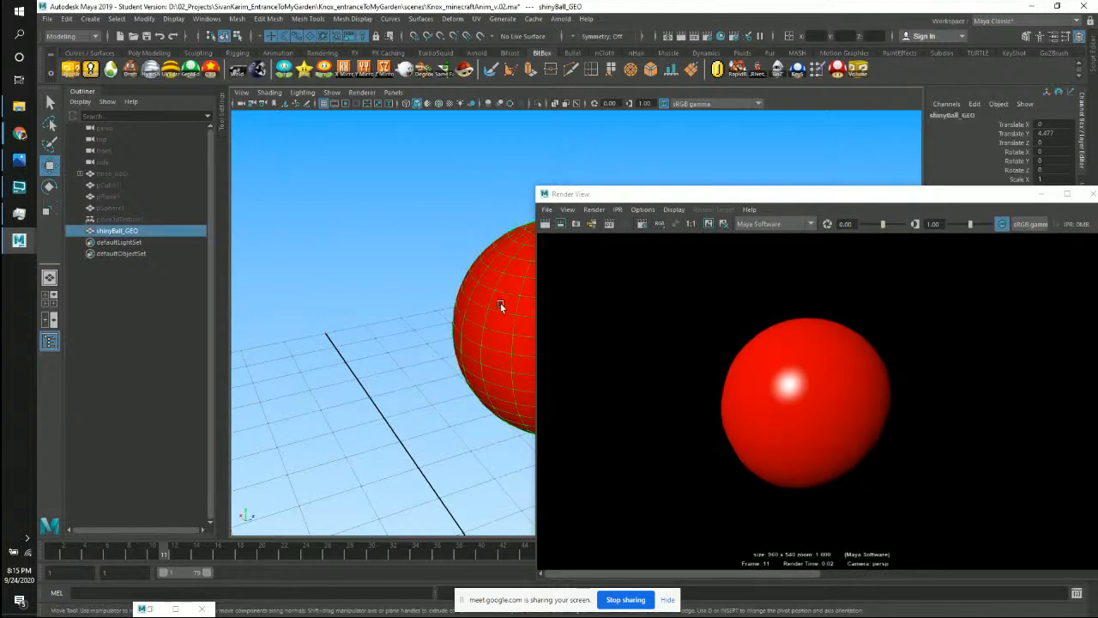
key(1)
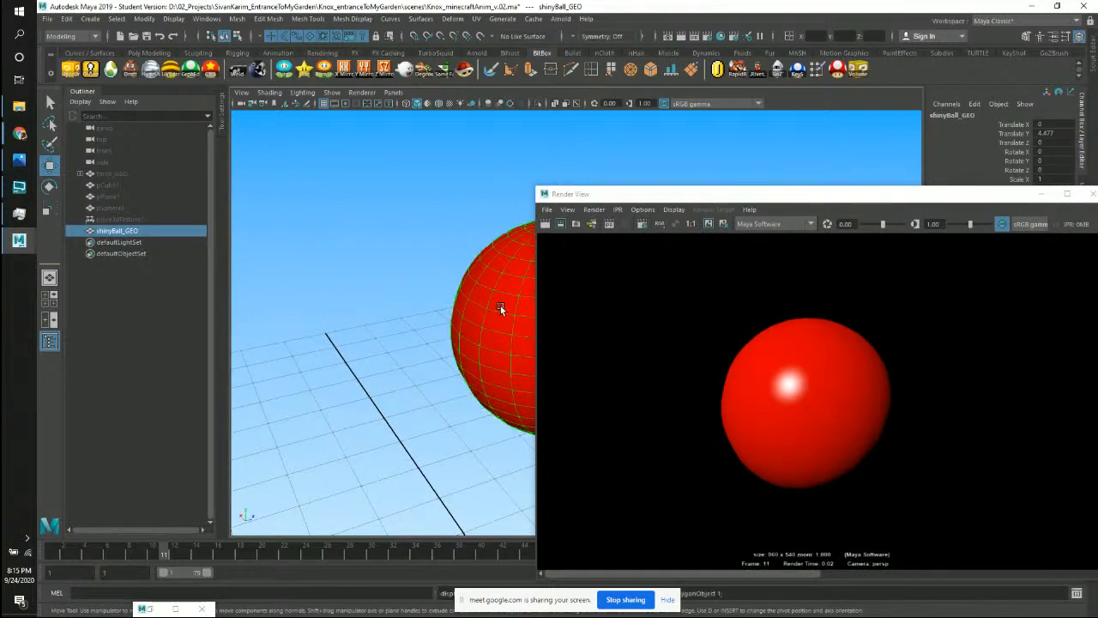
key(F11)
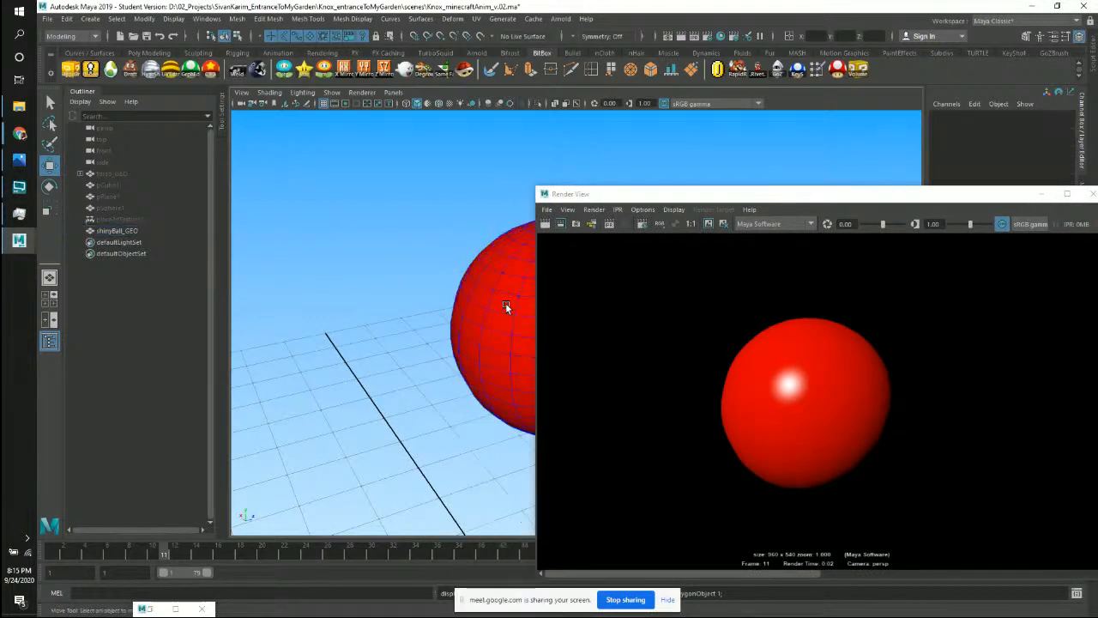
right_drag(505, 296, 557, 275)
right_click(502, 292)
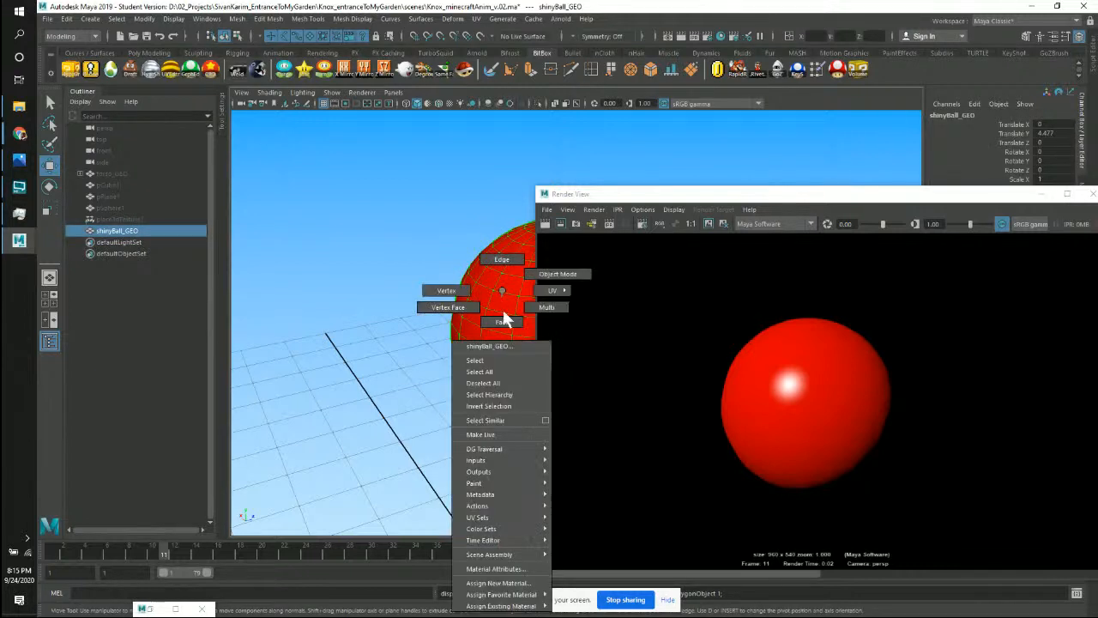
right_drag(514, 469, 366, 482)
shift+right_drag(494, 383, 515, 405)
click(404, 404)
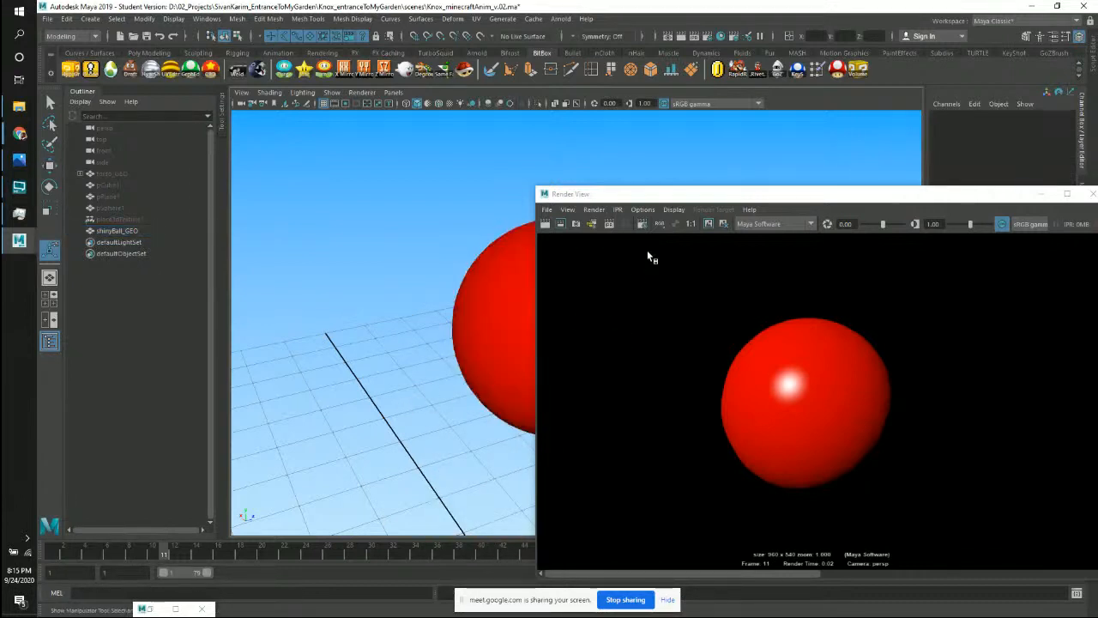
Render the ball again in Render View and place the window back over the viewport.
drag(691, 198, 661, 181)
click(515, 208)
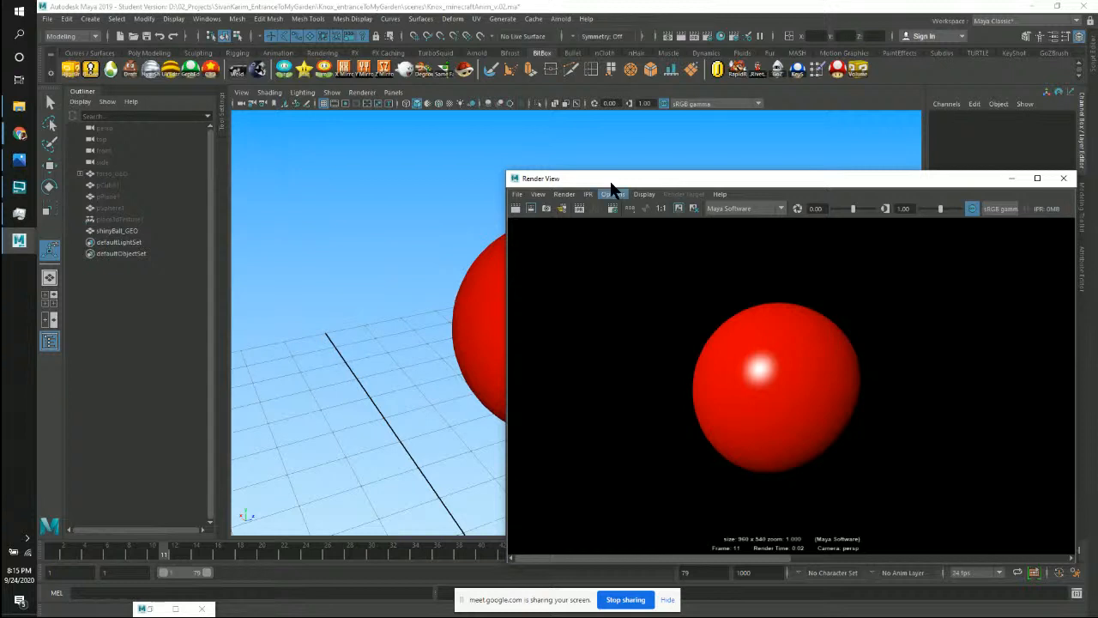
drag(608, 181, 411, 130)
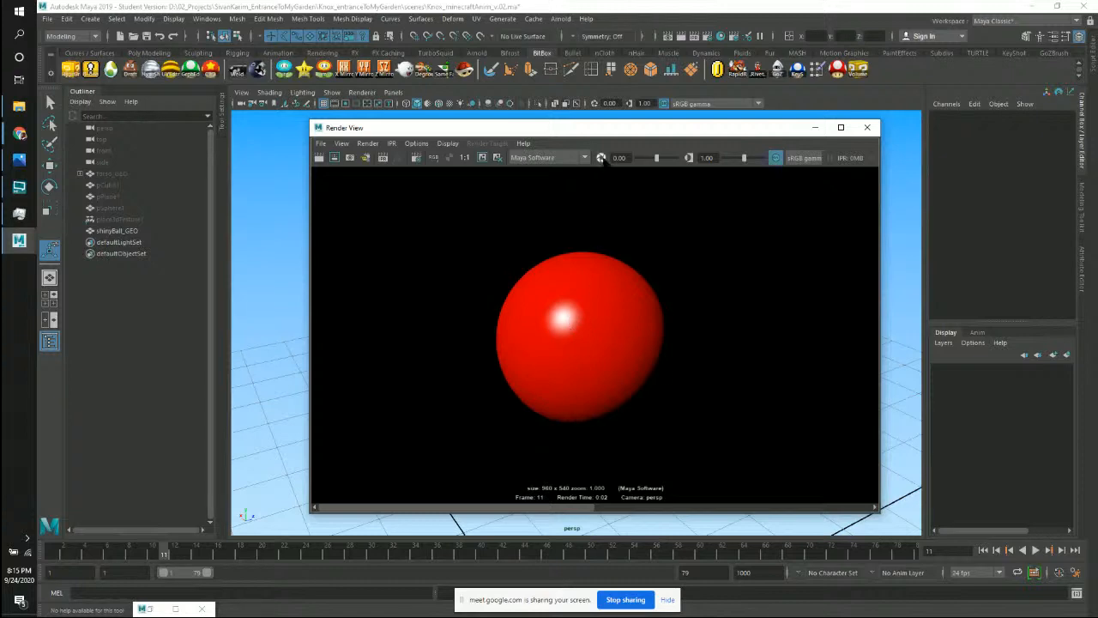
Review the available renderers in Render View and keep Maya Software as the choice.
mouse_move(623, 131)
mouse_down()
mouse_move(590, 140)
mouse_move(577, 124)
mouse_move(600, 148)
mouse_move(584, 162)
mouse_move(600, 148)
mouse_move(583, 144)
mouse_move(619, 142)
mouse_move(606, 127)
mouse_move(592, 140)
mouse_move(585, 126)
mouse_move(608, 128)
mouse_up()
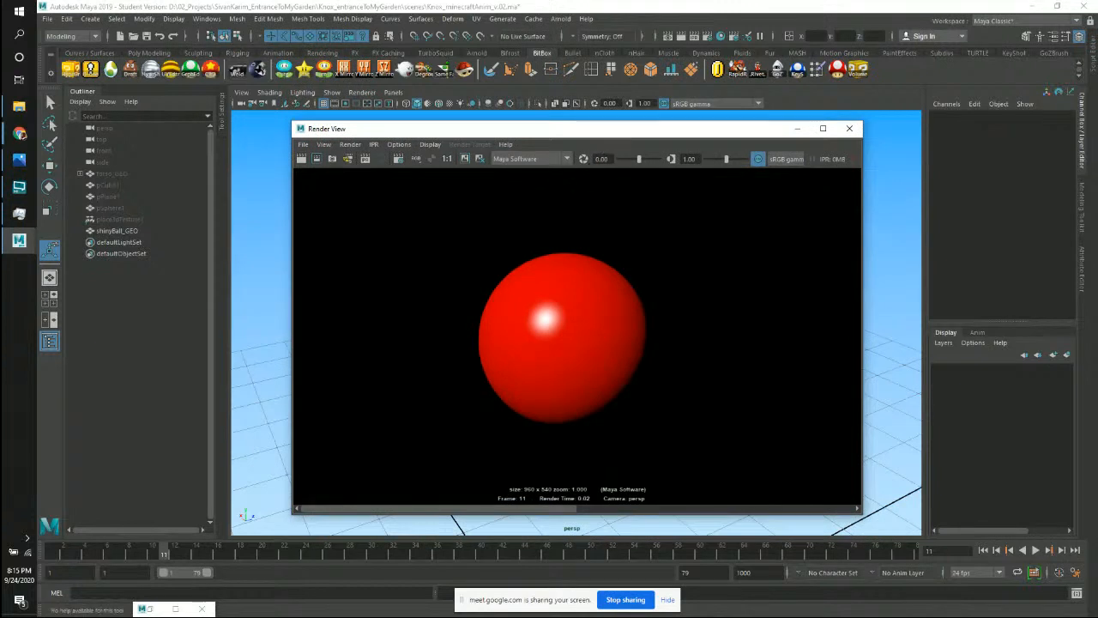
click(568, 159)
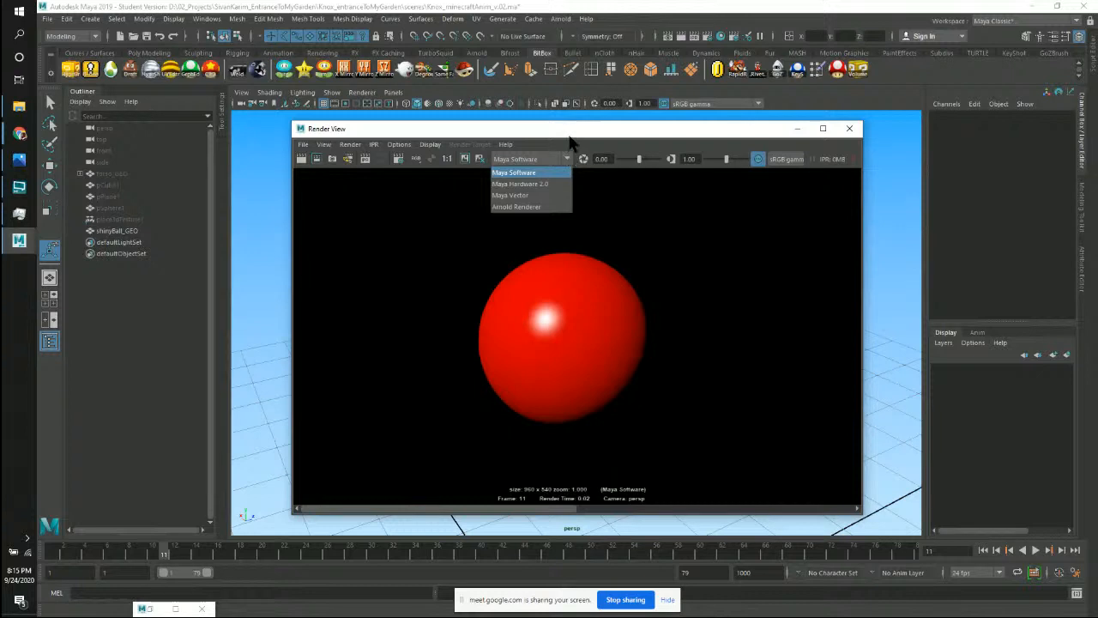
click(580, 136)
mouse_move(559, 141)
mouse_down()
mouse_move(573, 137)
mouse_move(557, 138)
mouse_up()
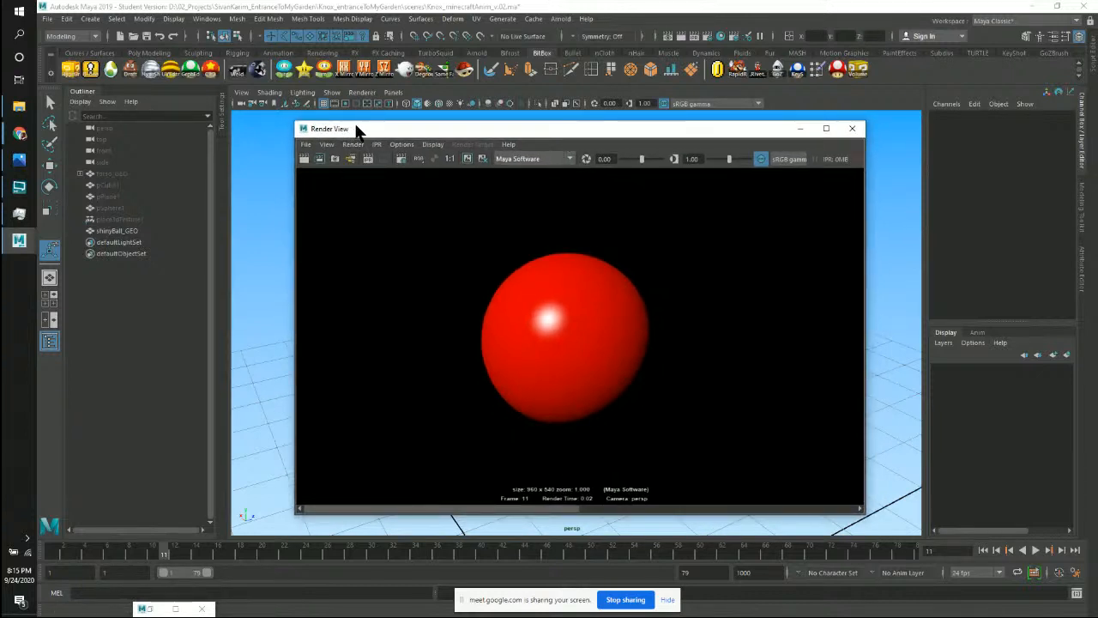
mouse_move(392, 121)
mouse_down()
mouse_move(358, 134)
mouse_move(407, 127)
mouse_up()
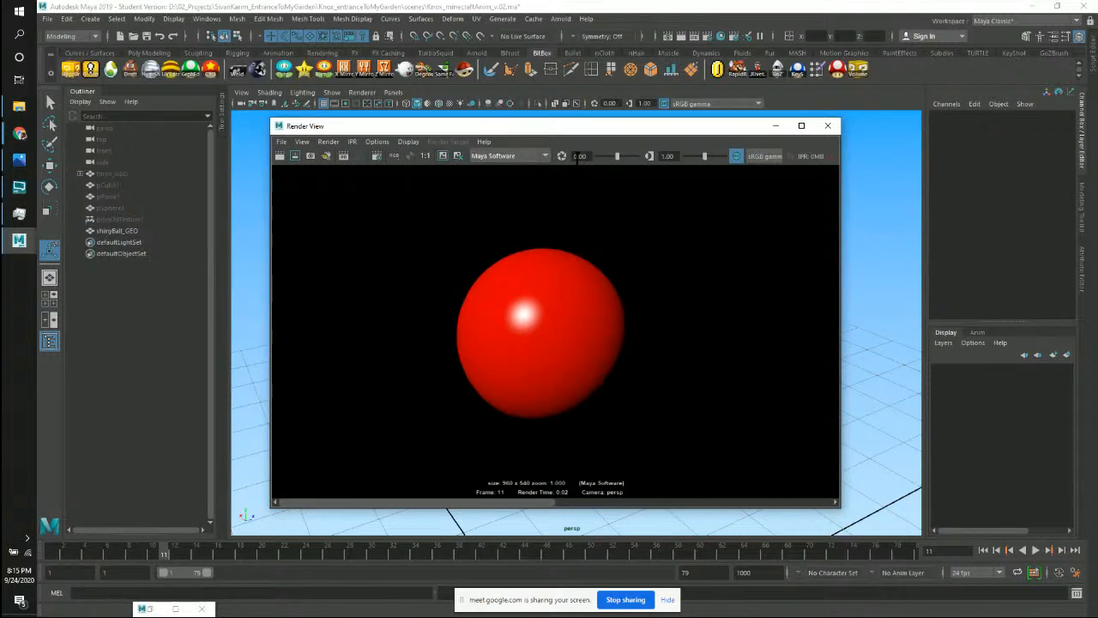
click(547, 156)
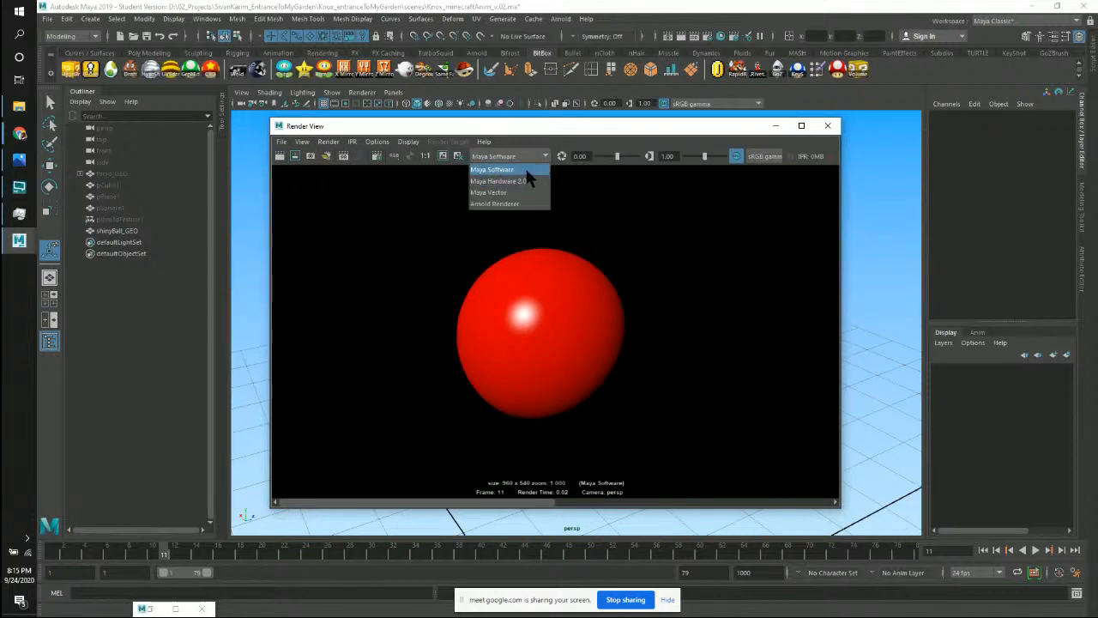
click(518, 167)
click(541, 160)
click(526, 170)
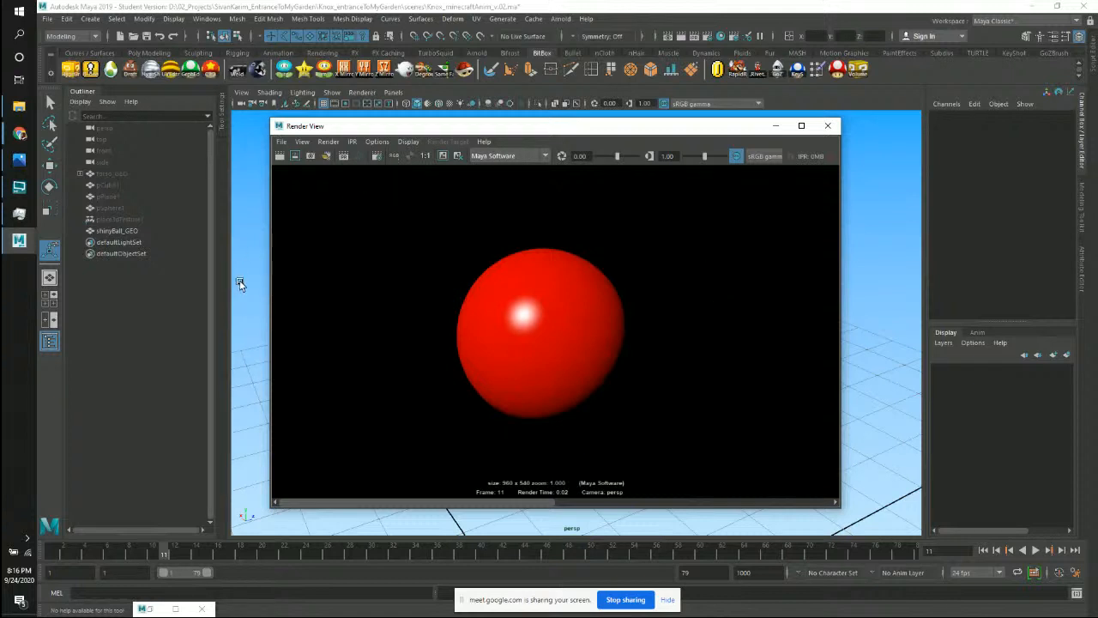
Stop sharing the screen and switch to the Google Meet call in Chrome, placing its window over Maya.
click(636, 605)
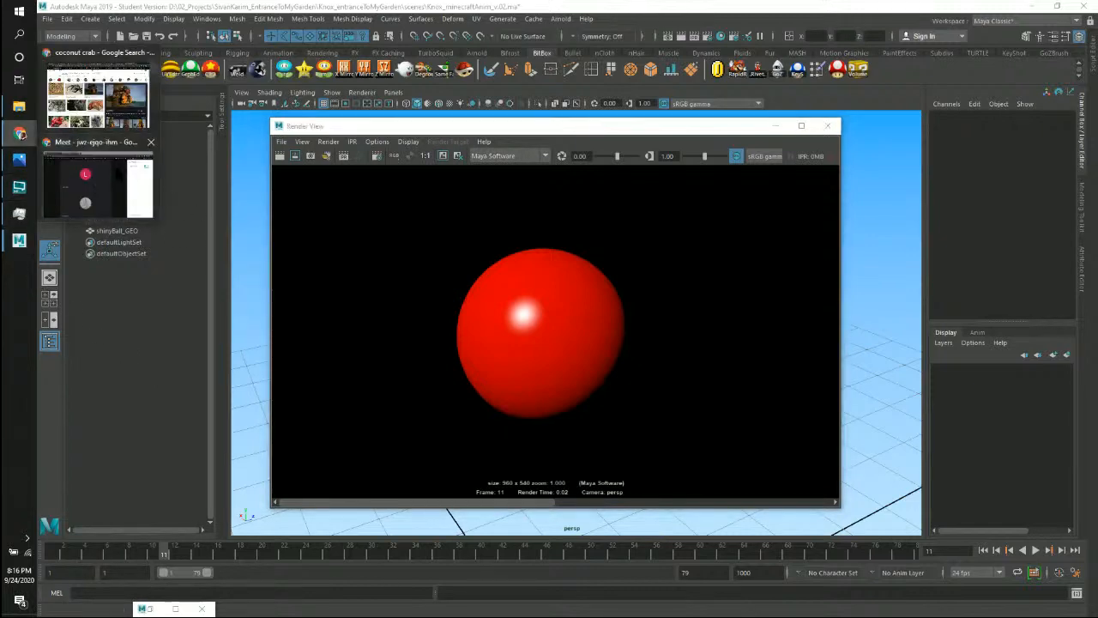
click(99, 215)
drag(839, 177, 514, 67)
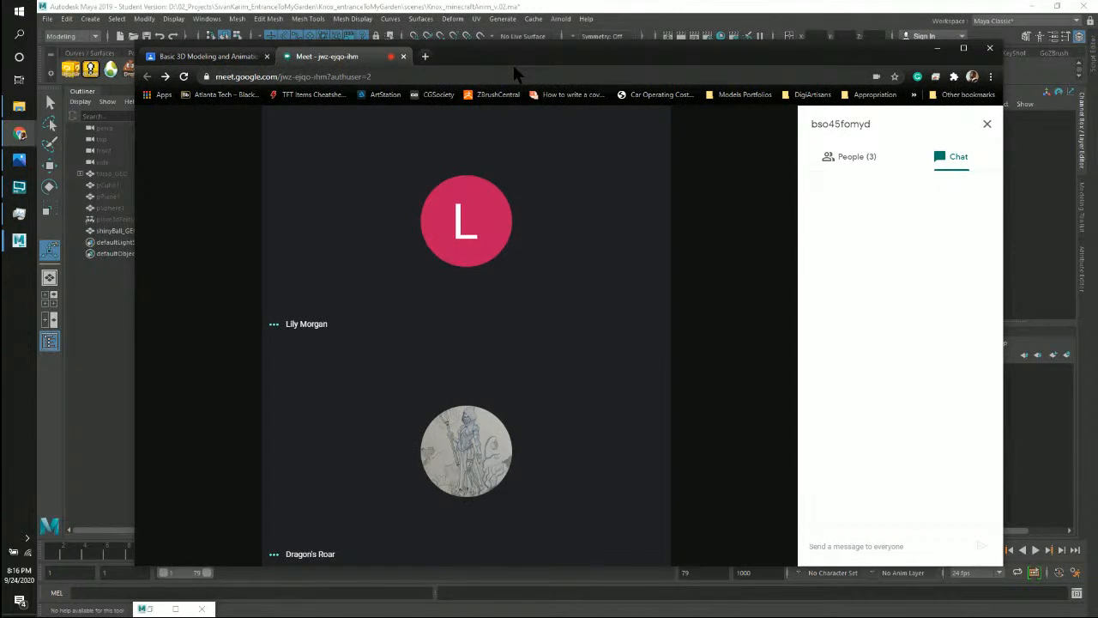
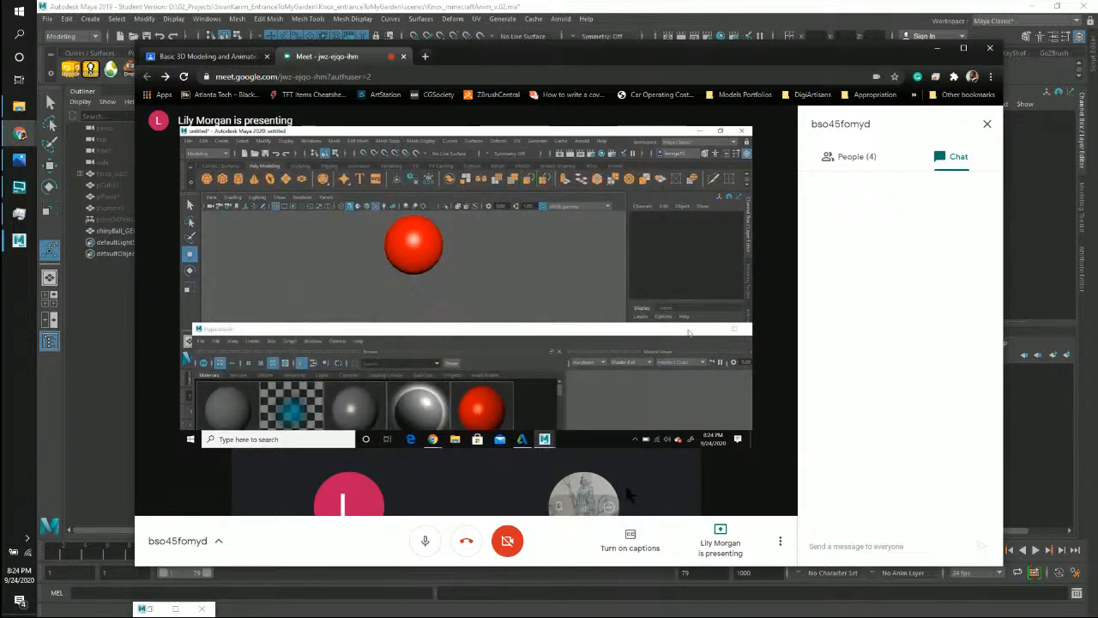
Leave the Google Meet call and close its browser tab.
mouse_move(614, 462)
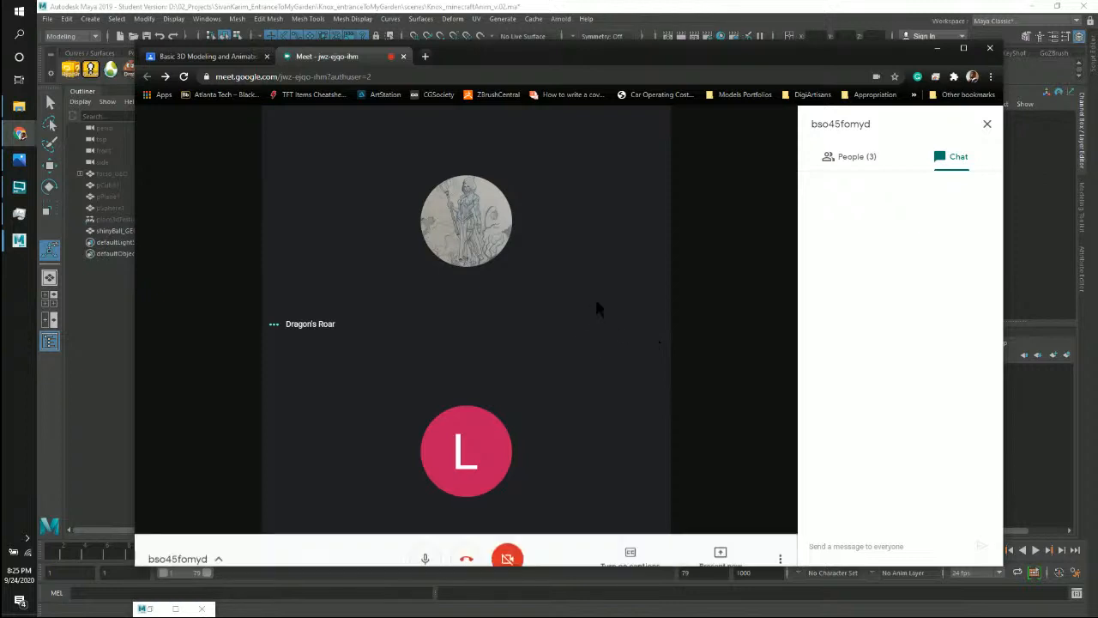
mouse_move(525, 56)
mouse_down()
mouse_move(567, 53)
mouse_move(508, 52)
mouse_up()
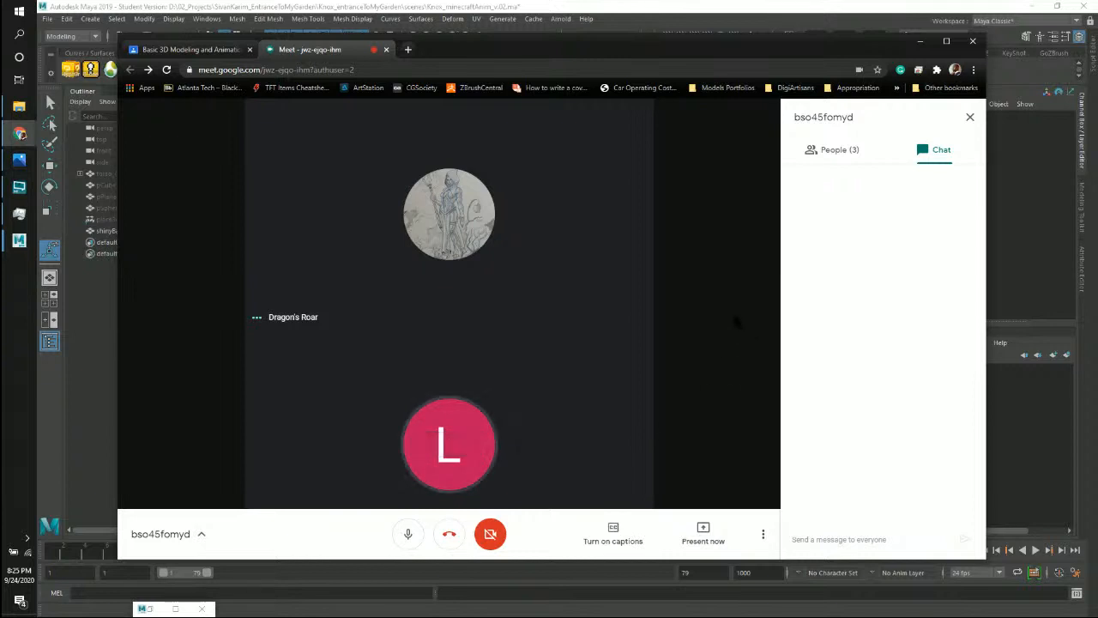
drag(692, 49, 708, 37)
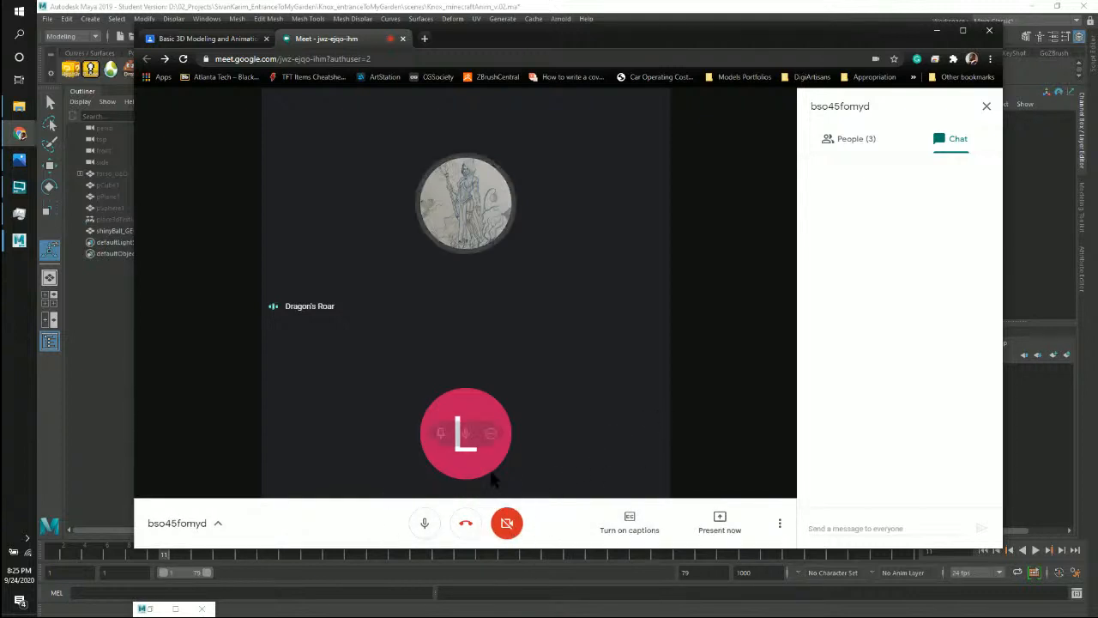
drag(605, 47, 603, 41)
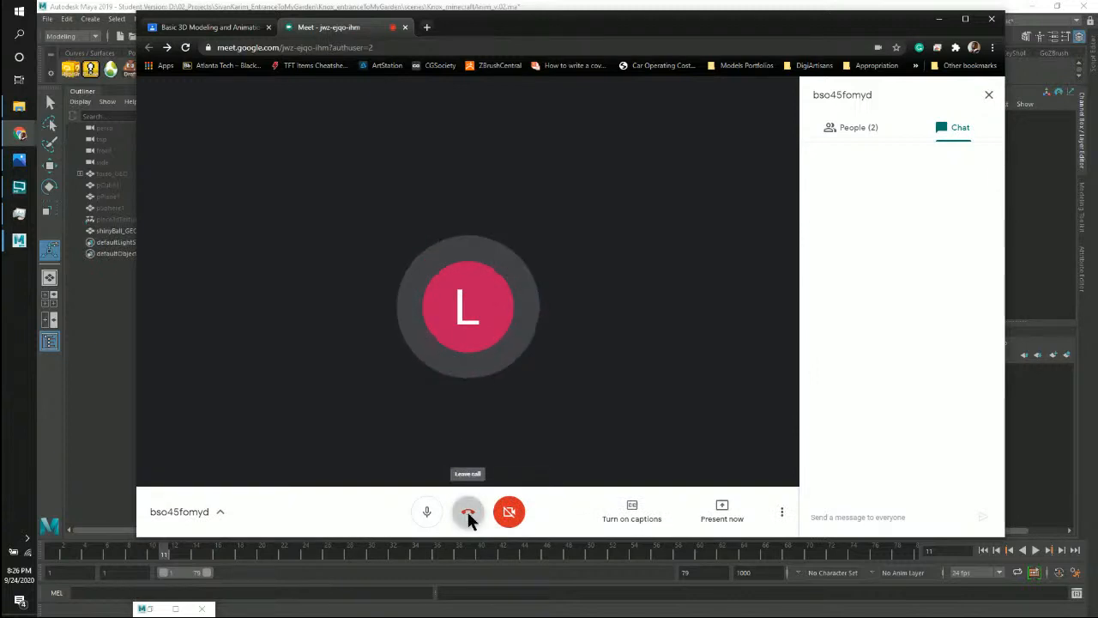
click(469, 515)
click(405, 26)
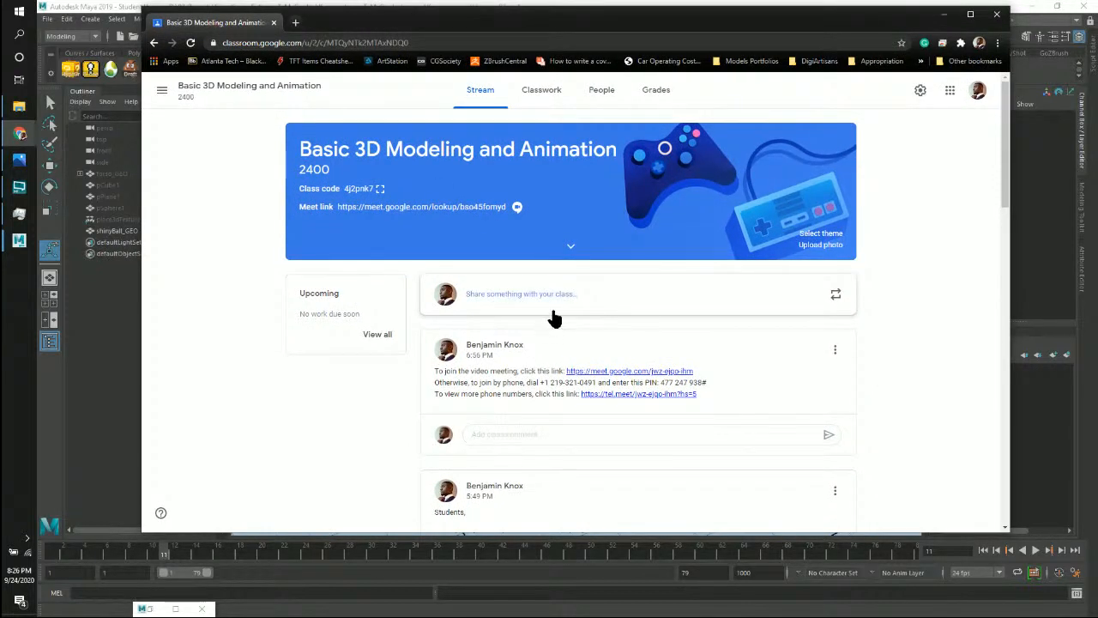
Start a Google Classroom stream announcement with the text "Students" and switch to the live-streaming program.
click(601, 307)
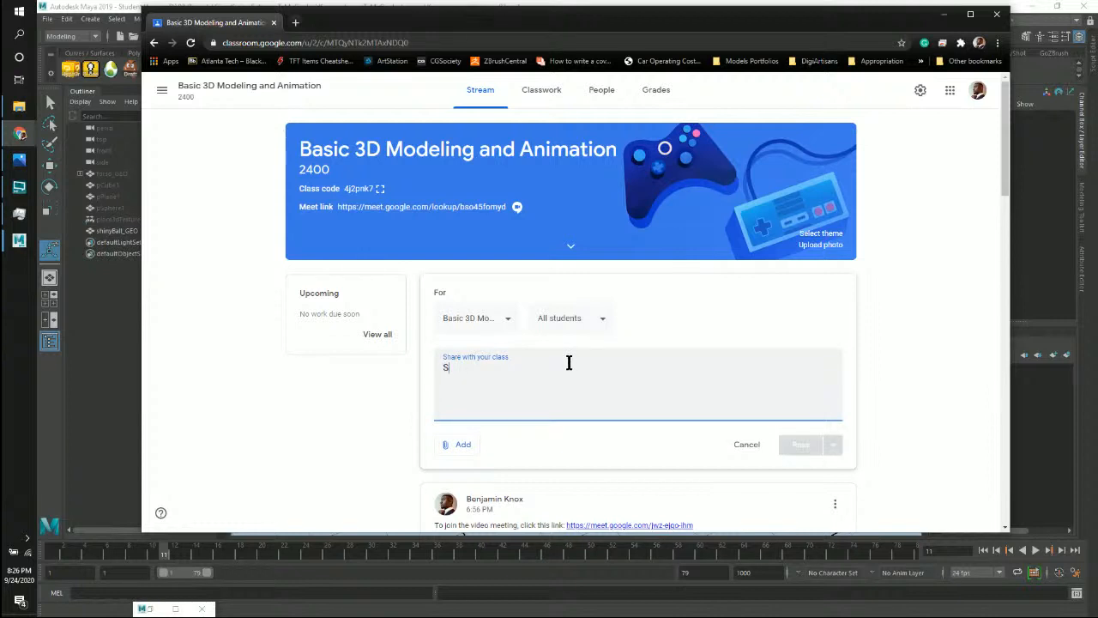
text(Students)
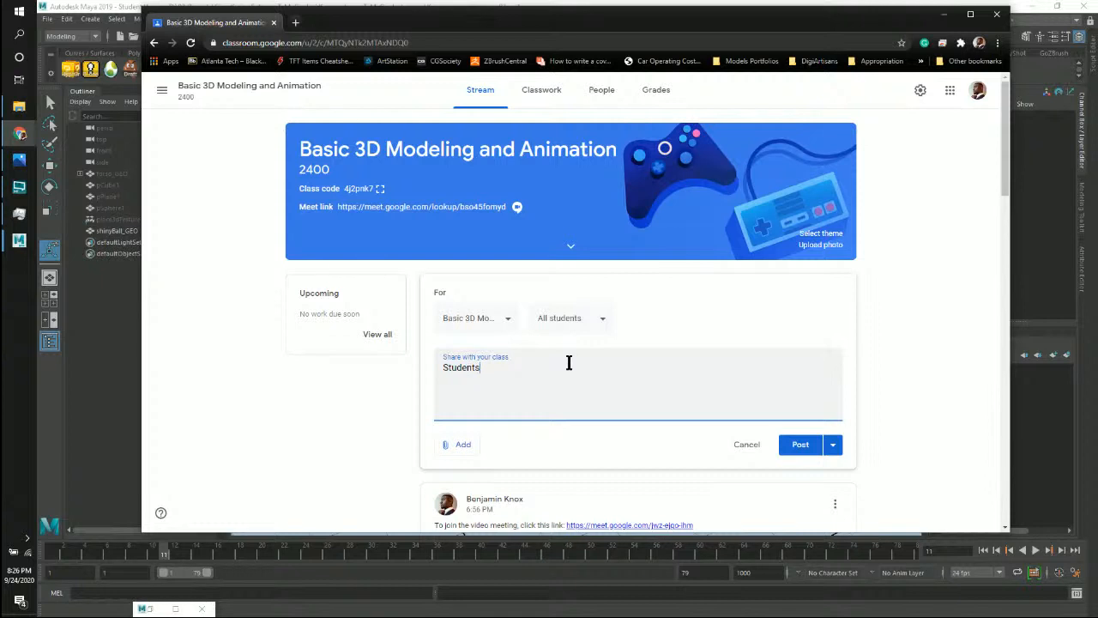
click(19, 186)
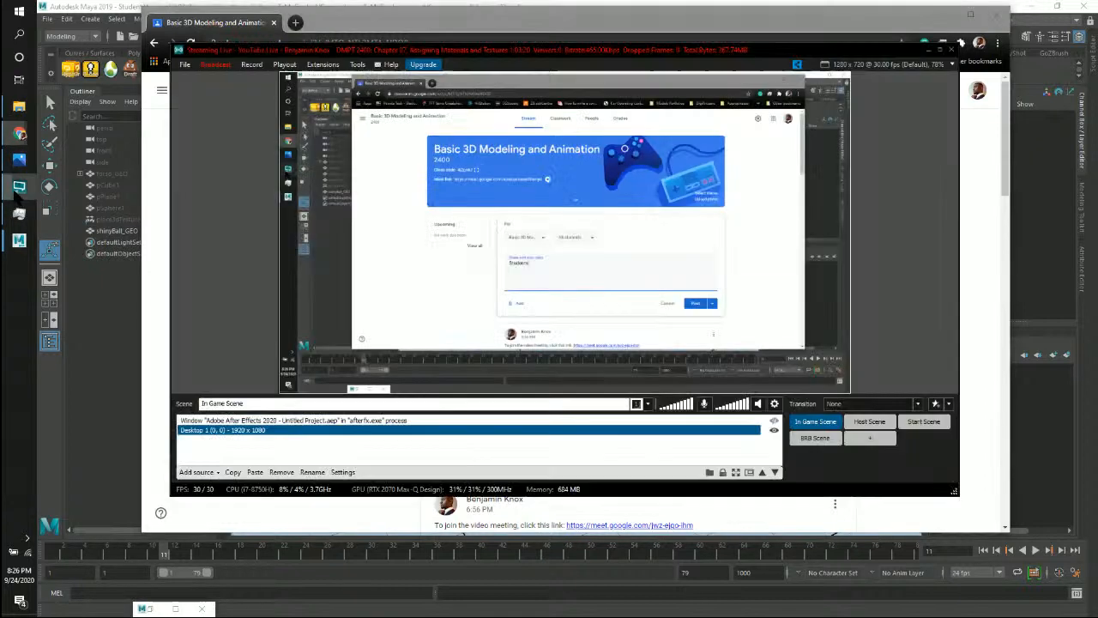